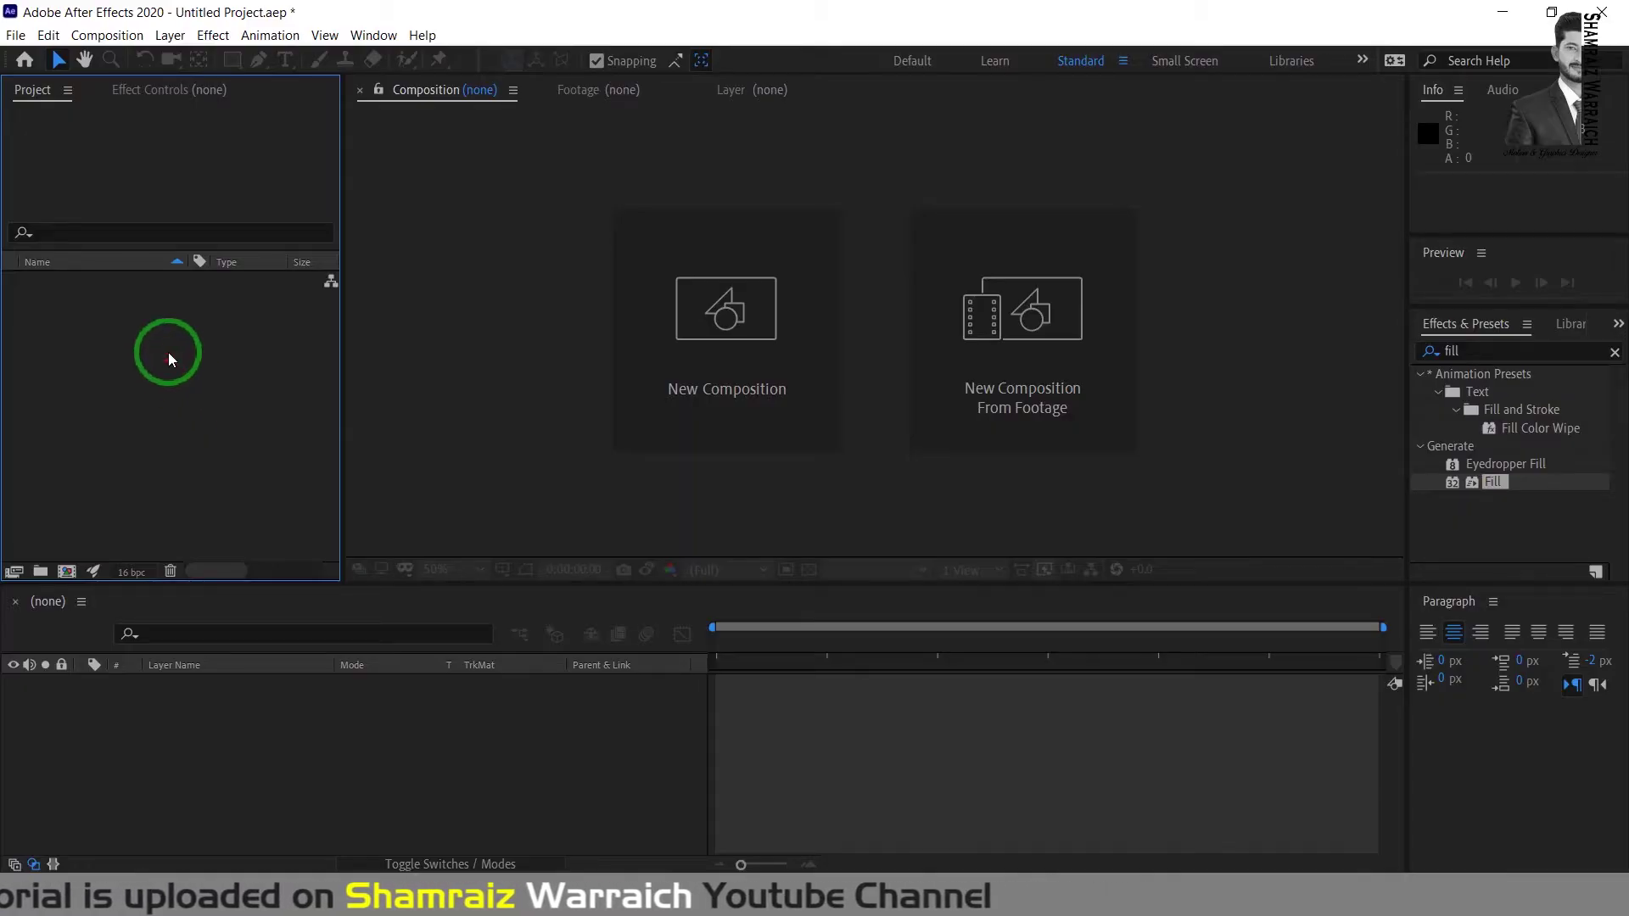
Step: Create two 1920 × 1080, 30 fps, 10-second compositions named "Final Render" and "Logo Plceholder"
{"action": "left_click", "coordinate": [66, 571]}
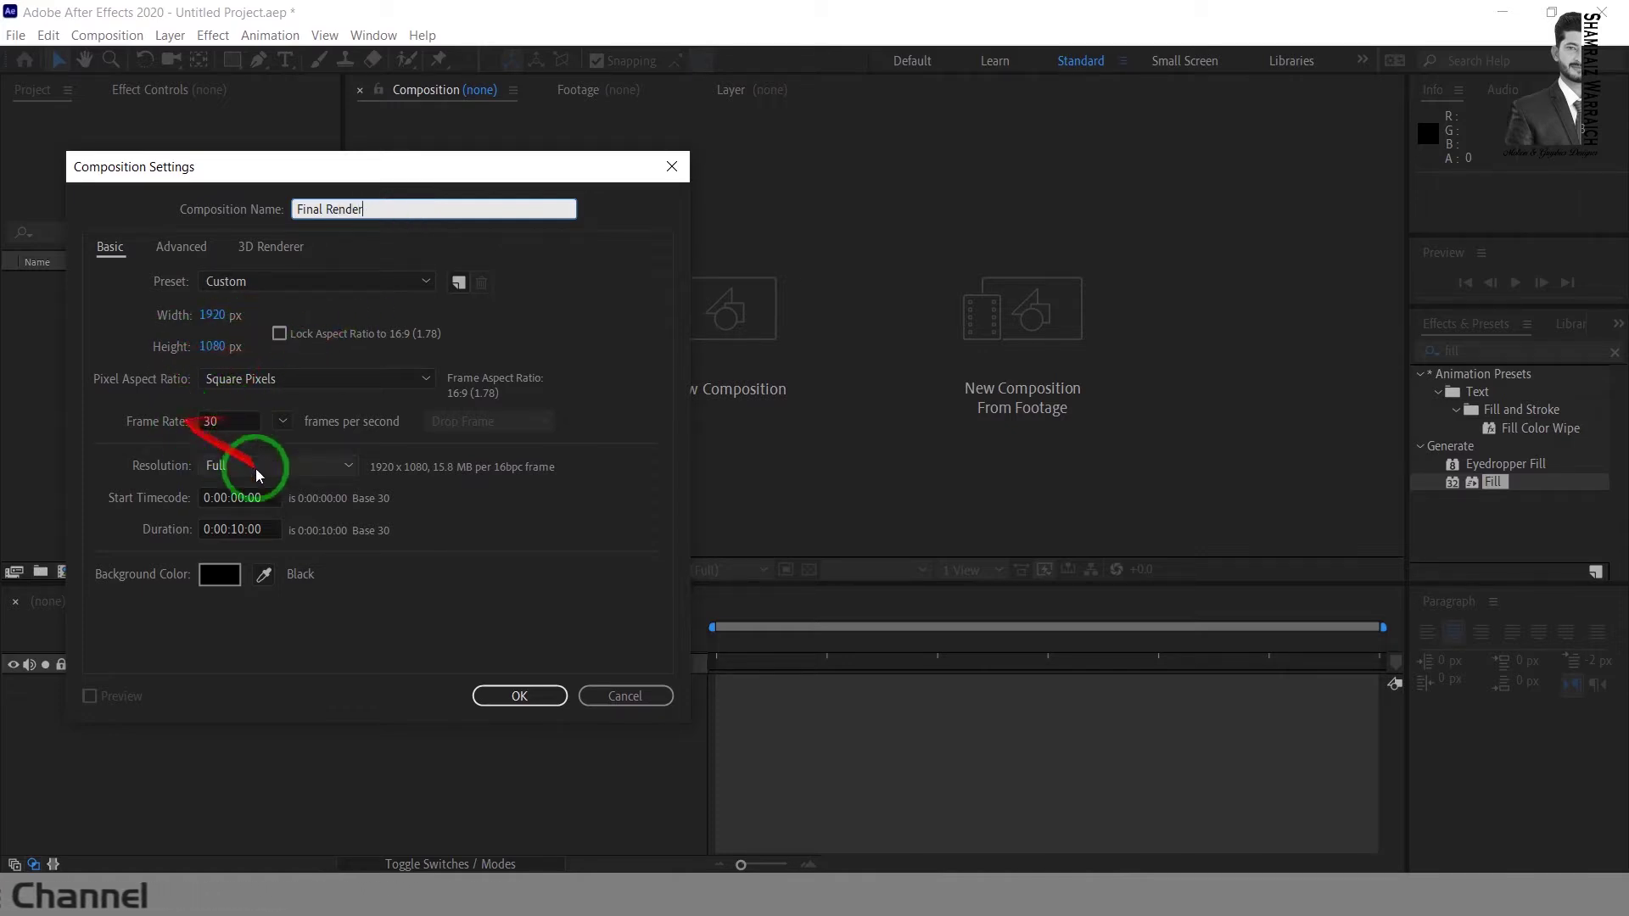
{"action": "left_click", "coordinate": [505, 697]}
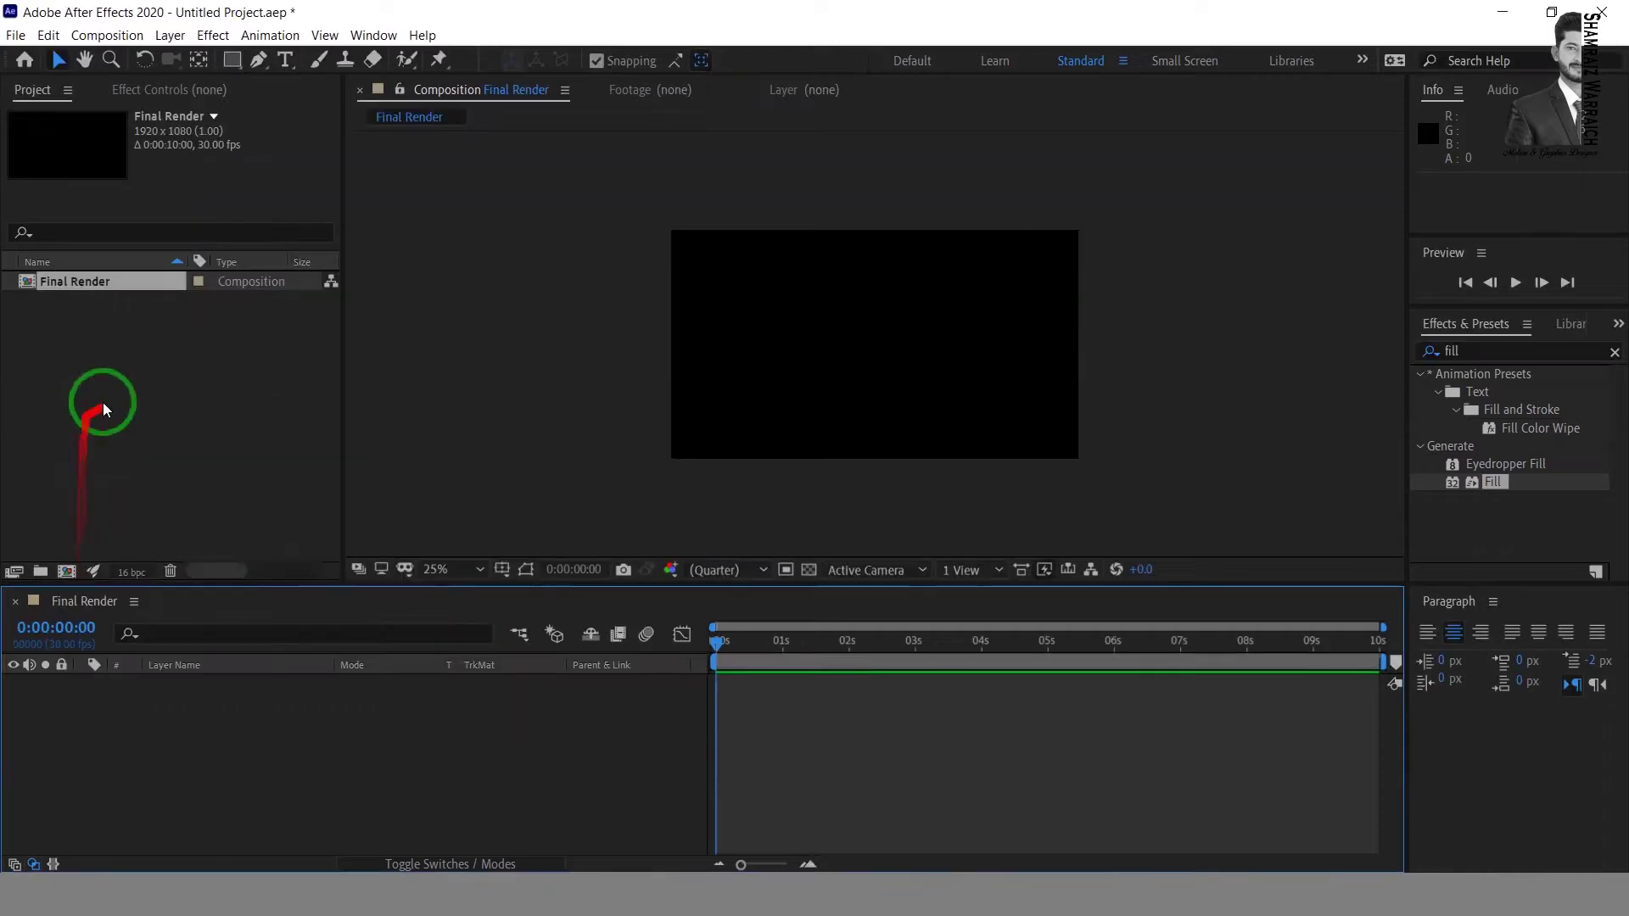
{"action": "left_click", "coordinate": [67, 572]}
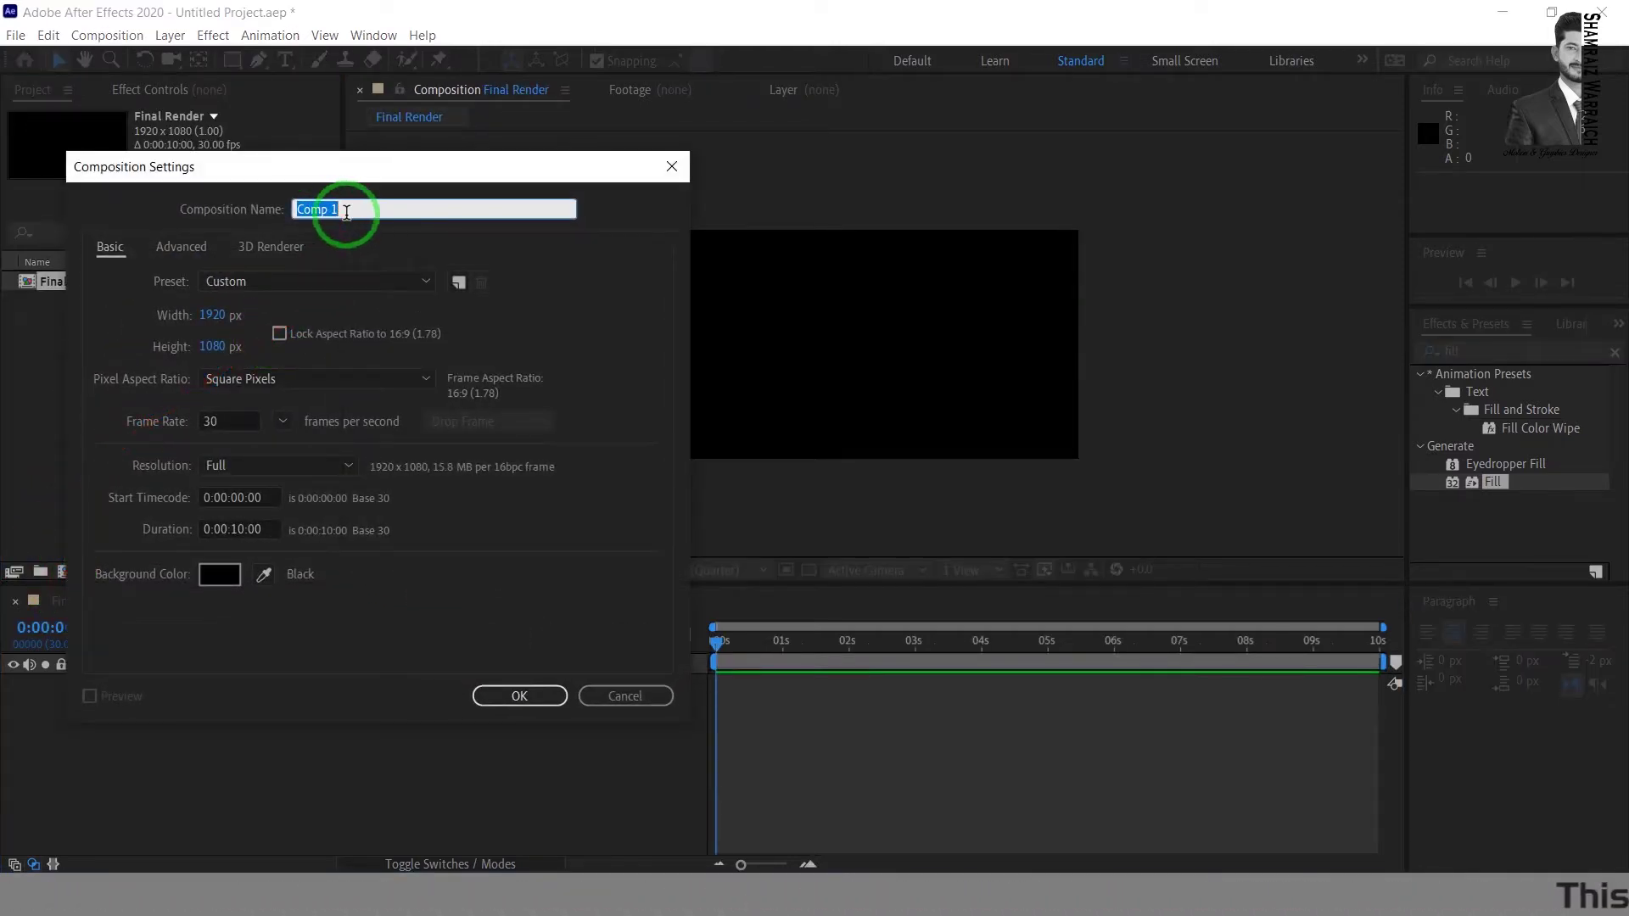
{"action": "type", "text": "Logo Pl"}
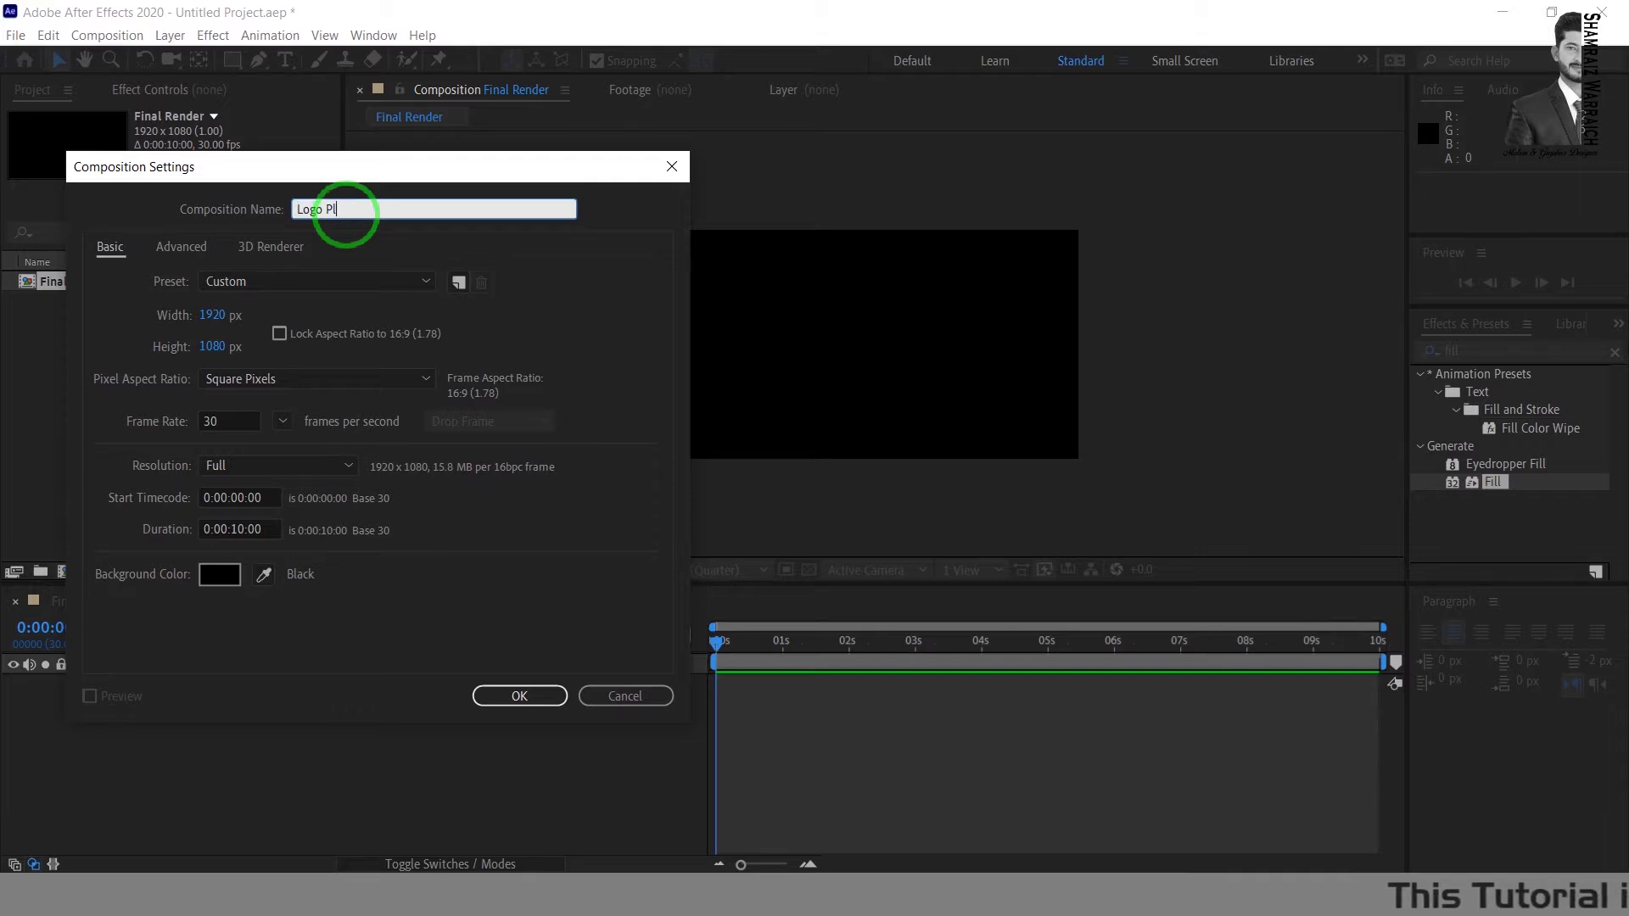
{"action": "type", "text": "ceholder"}
{"action": "left_click", "coordinate": [519, 696]}
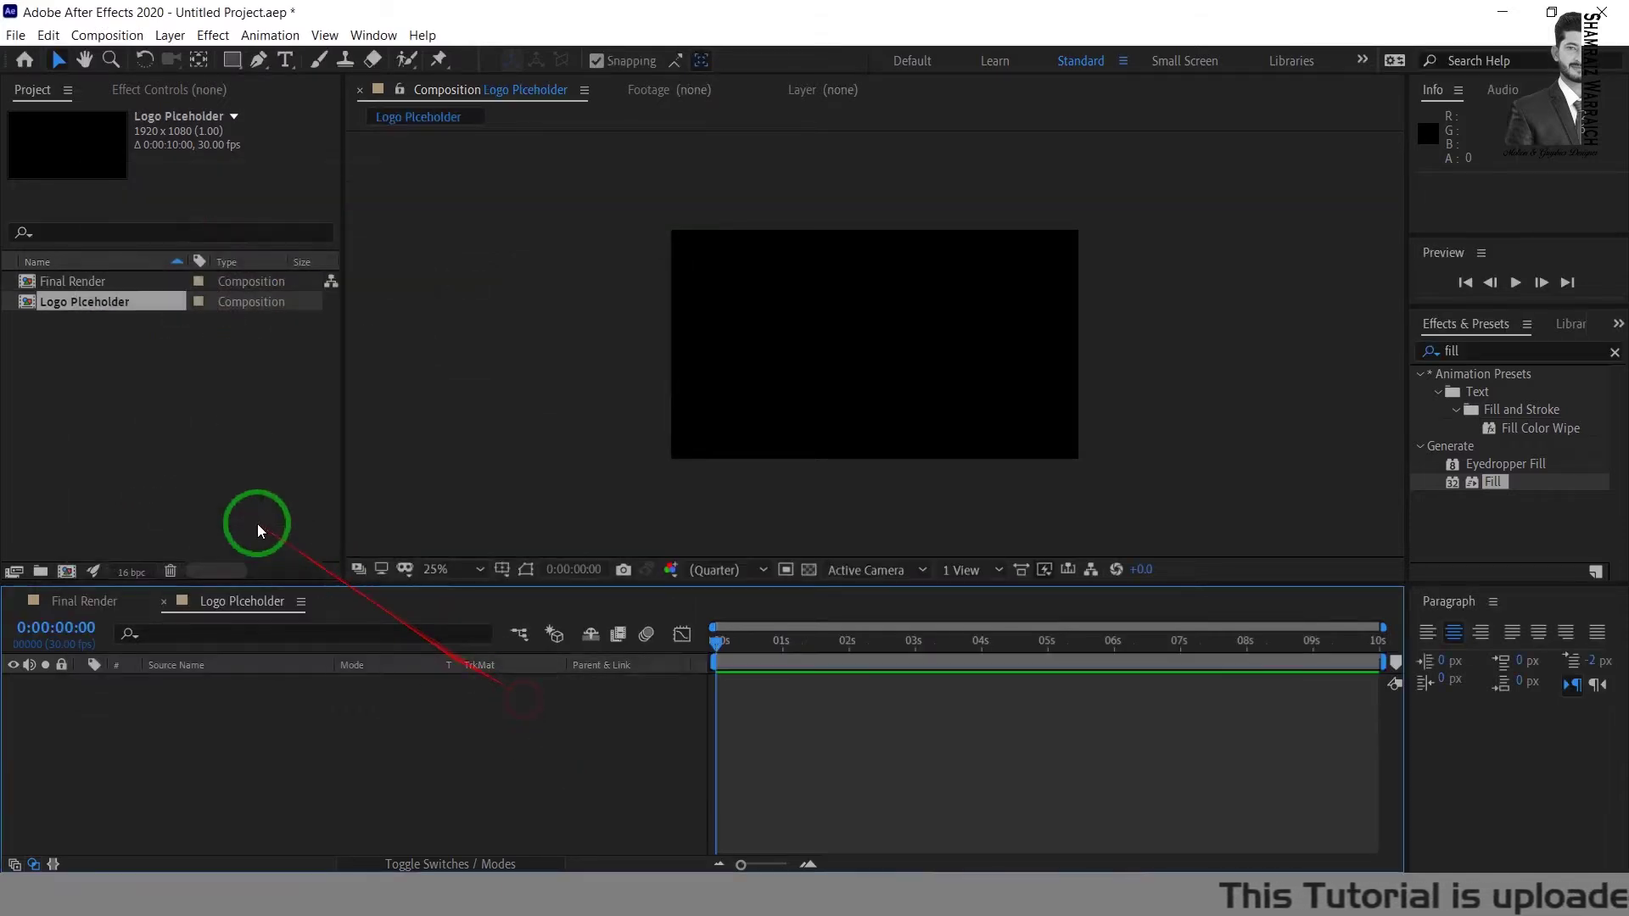
{"action": "left_click", "coordinate": [257, 523]}
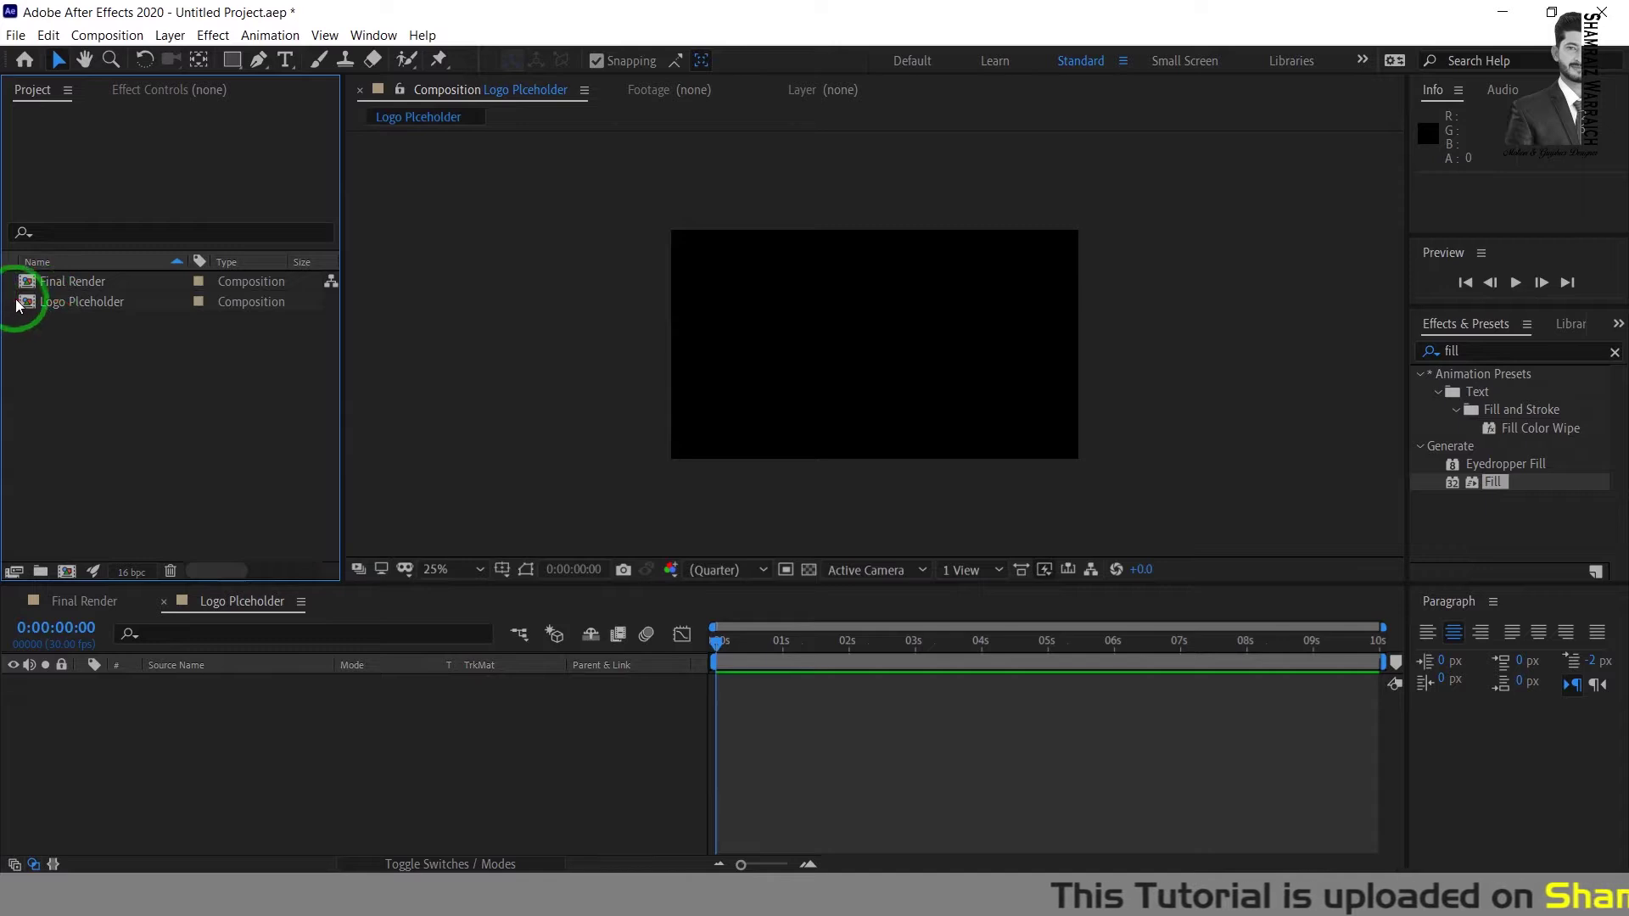
{"action": "left_click_drag", "start_coordinate": [19, 304], "coordinate": [239, 212]}
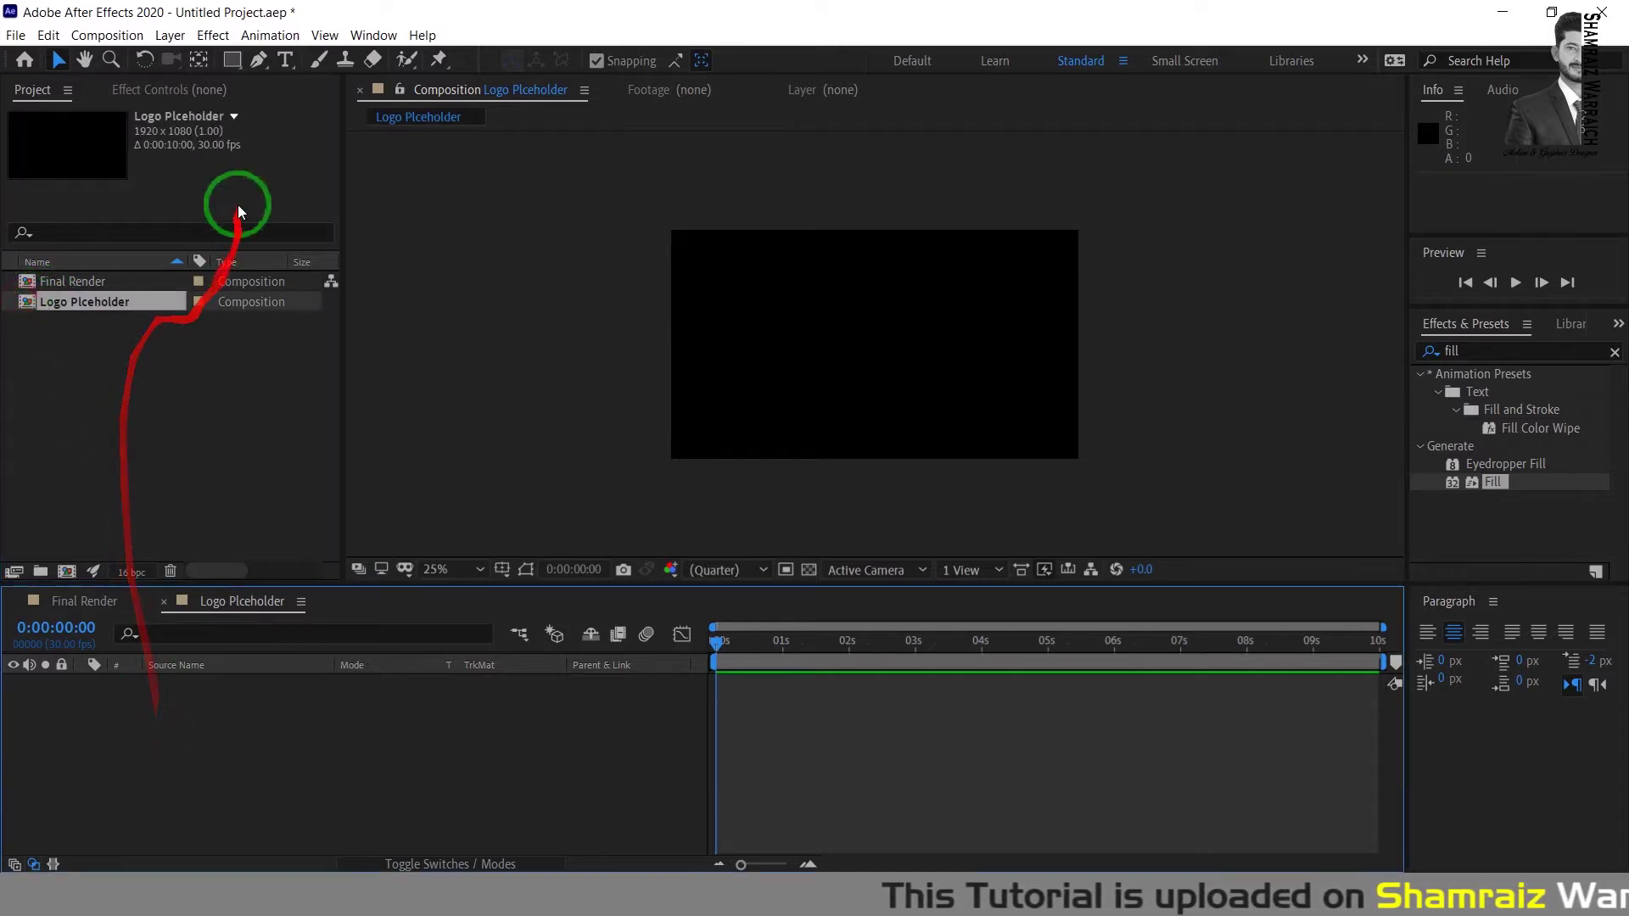
Step: Add a text layer reading "ENERGY" to the Logo Plceholder composition
{"action": "left_click", "coordinate": [285, 59]}
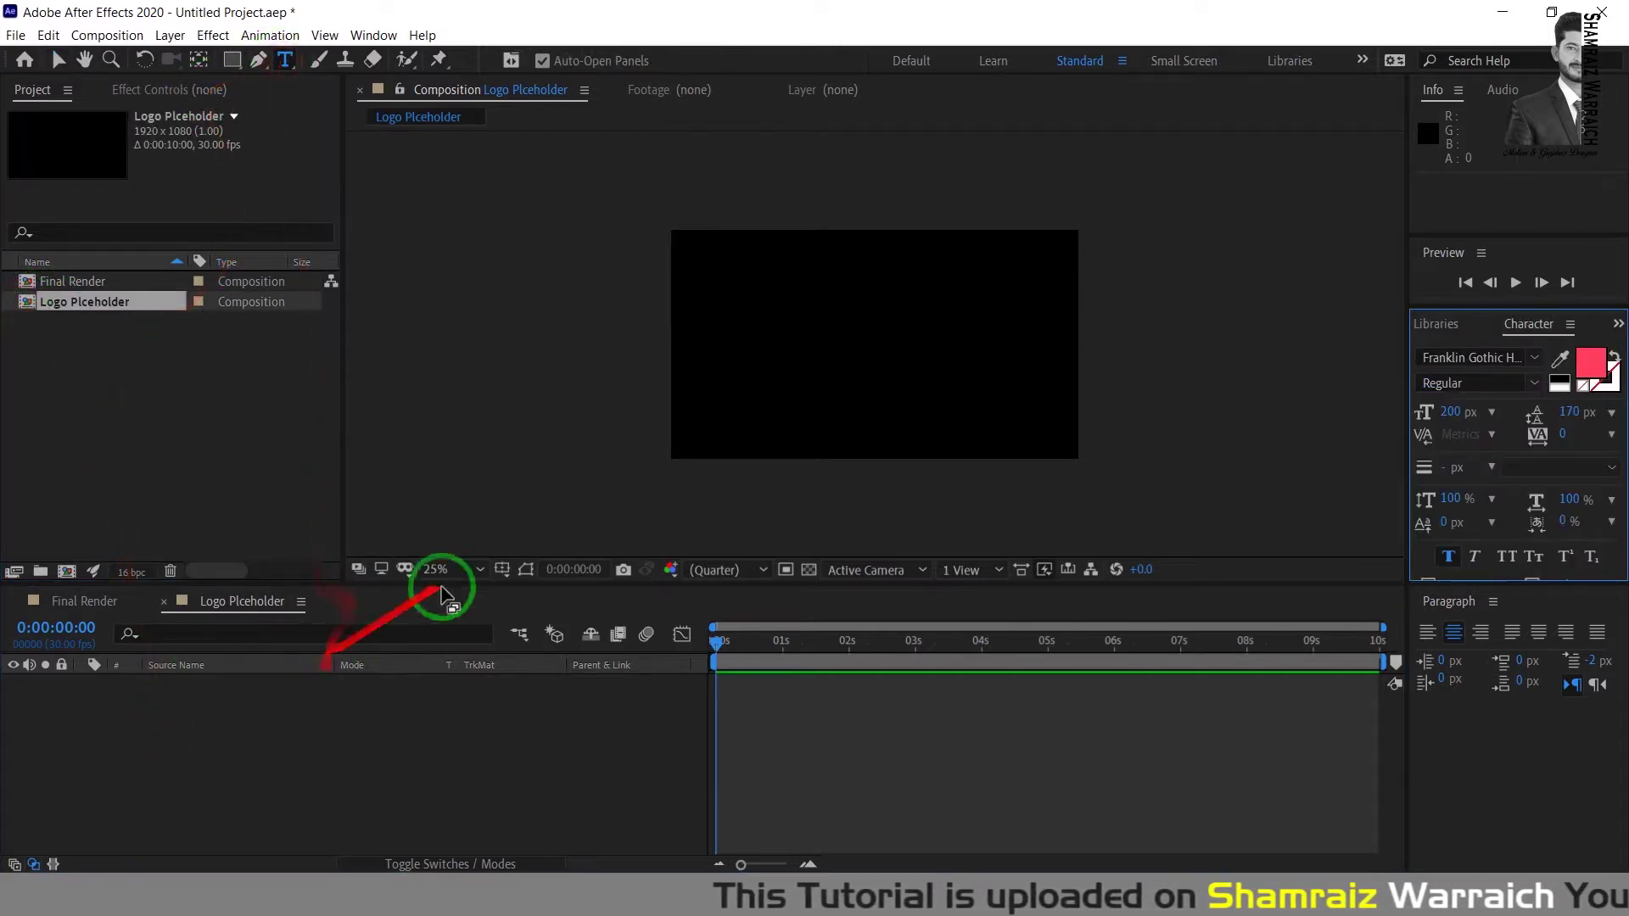
{"action": "left_click", "coordinate": [759, 344]}
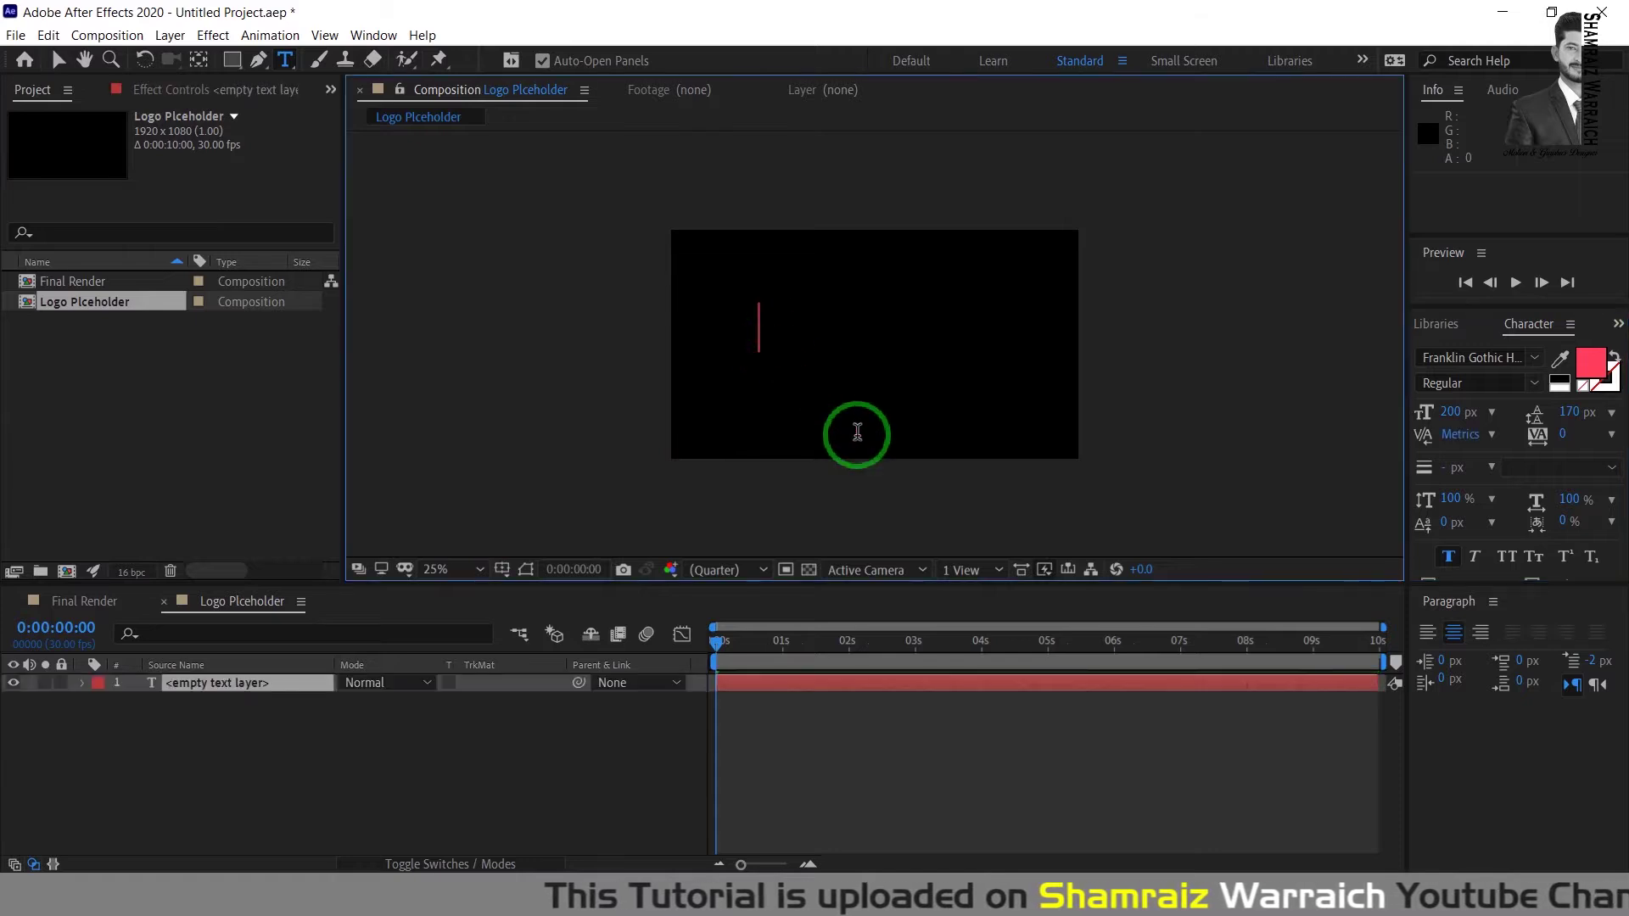
{"action": "type", "text": "ENER"}
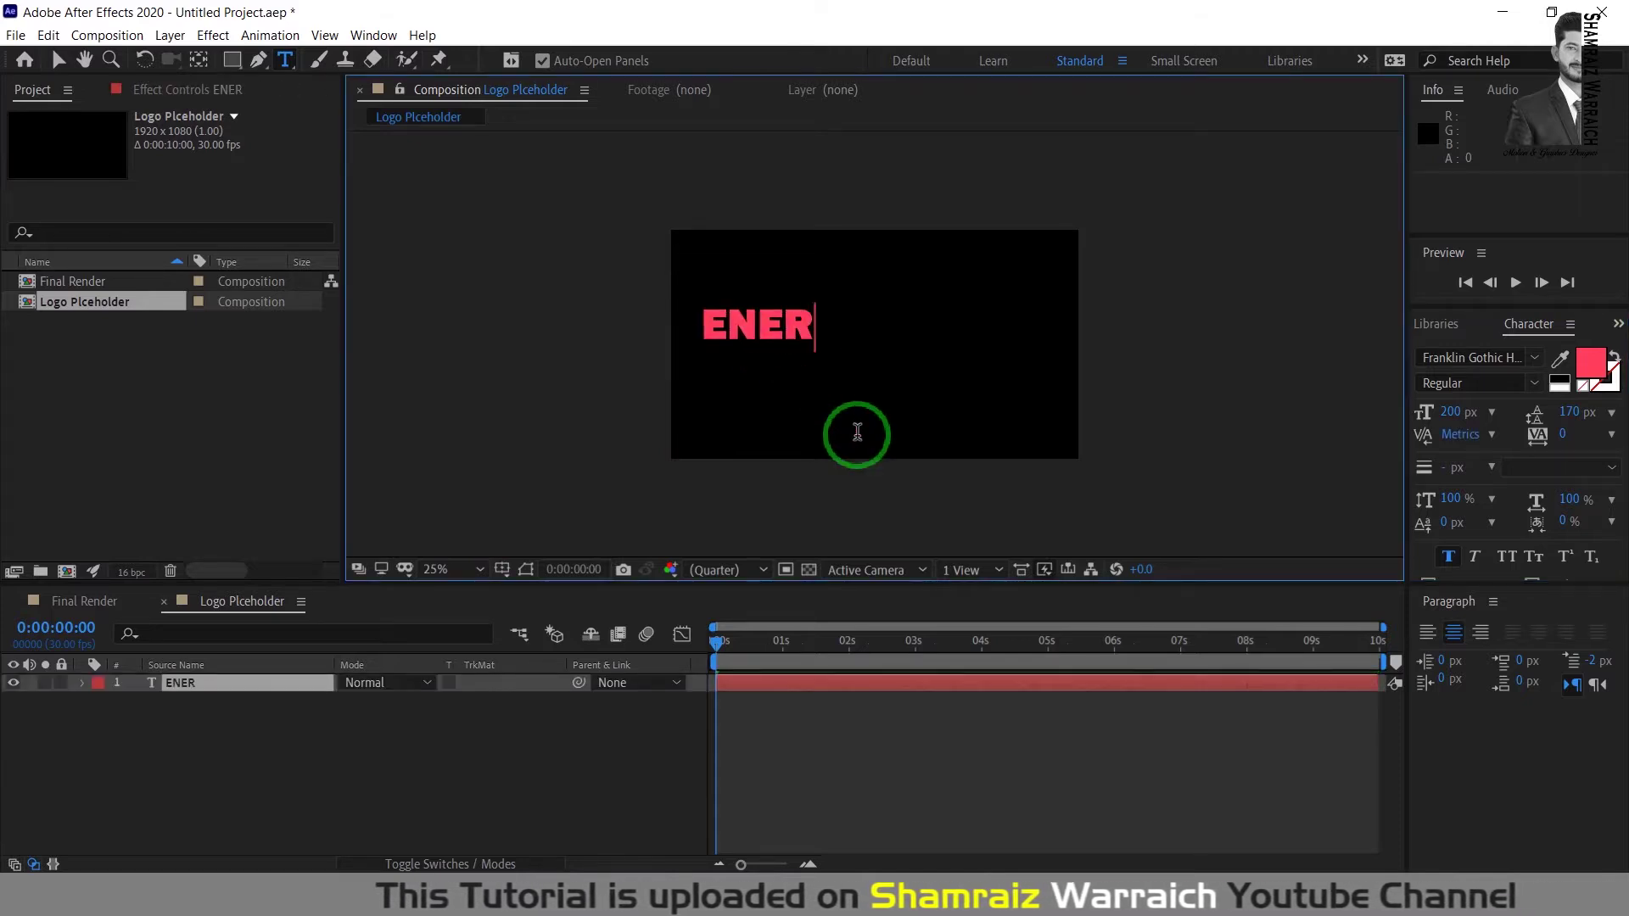
{"action": "type", "text": "GY"}
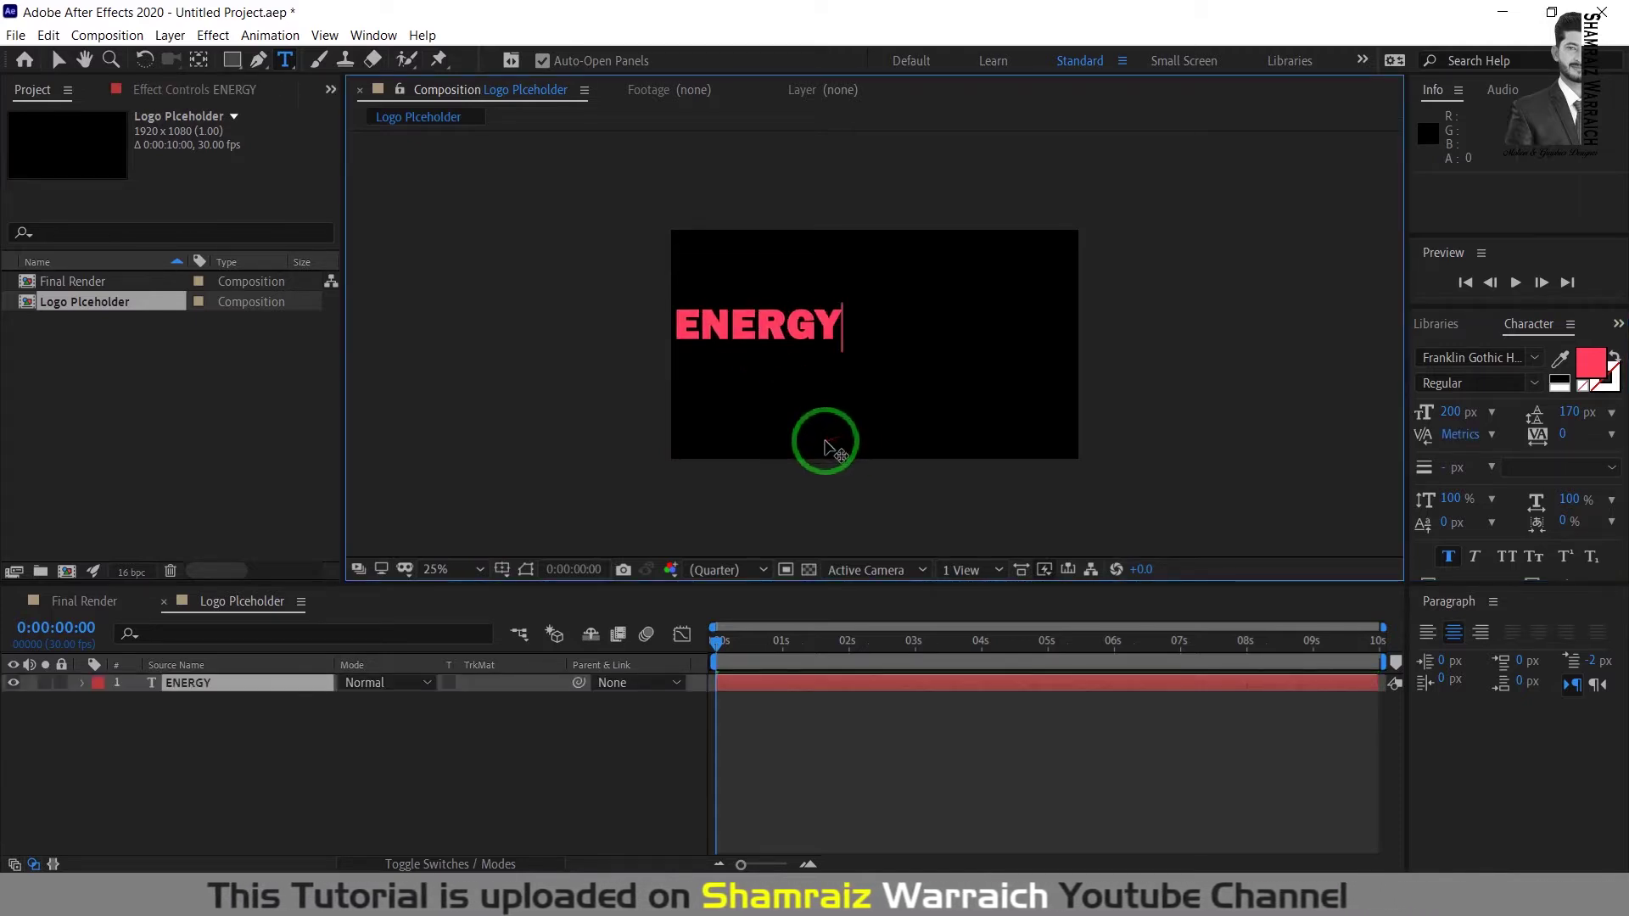
Step: Move the ENERGY text to the middle of the frame and centre its anchor point on the text
{"action": "left_click", "coordinate": [58, 61]}
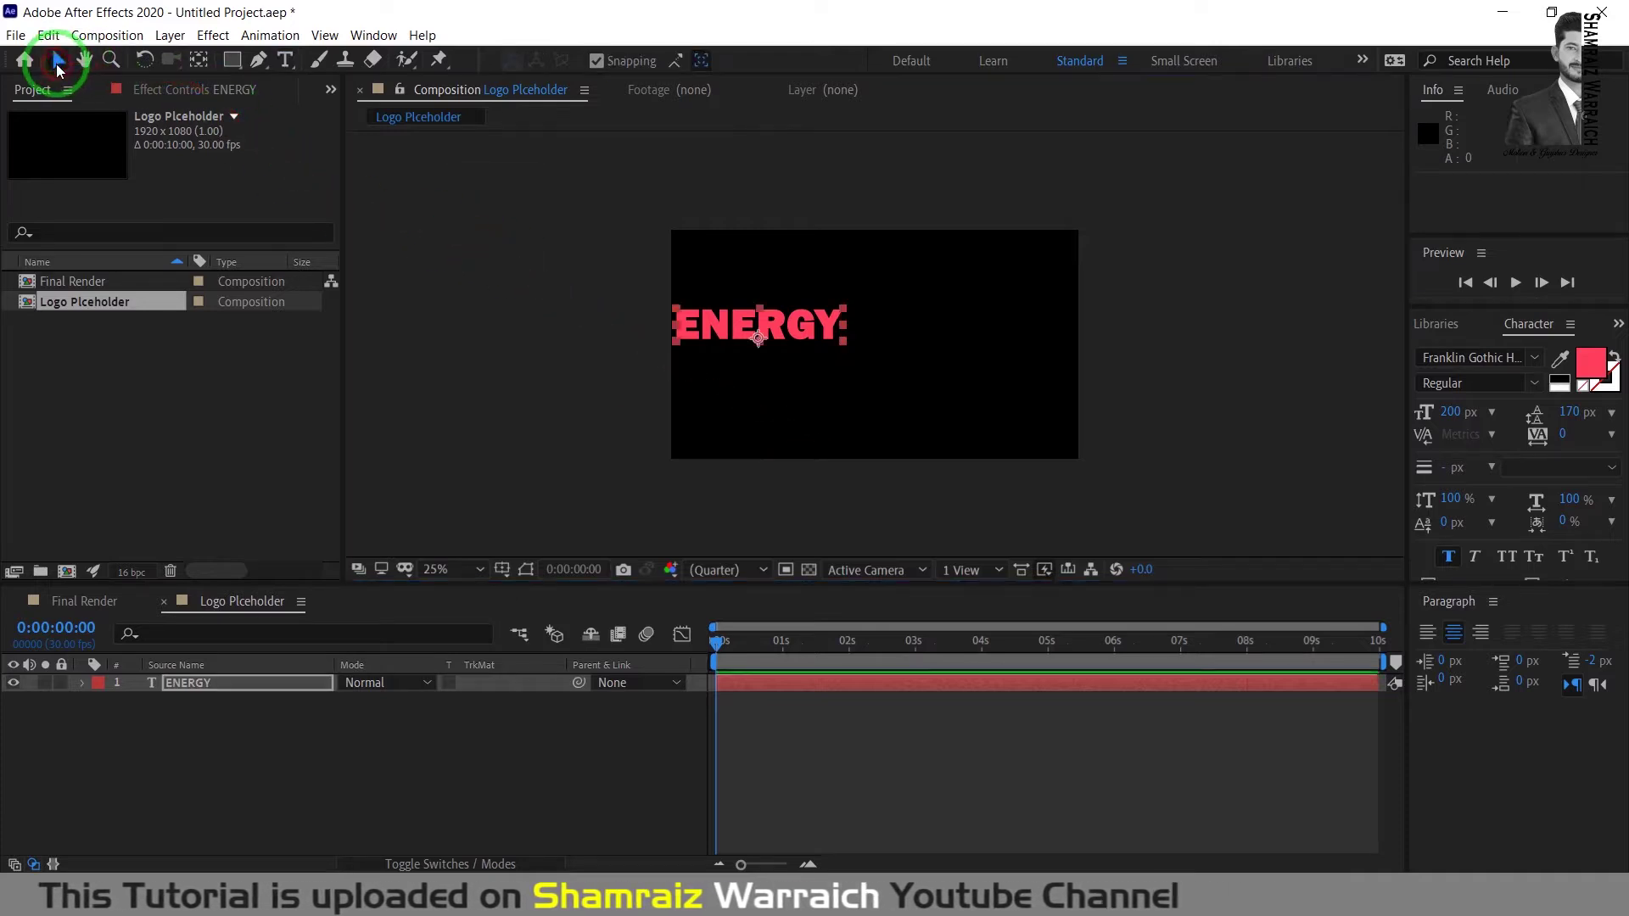
{"action": "left_click", "coordinate": [713, 335]}
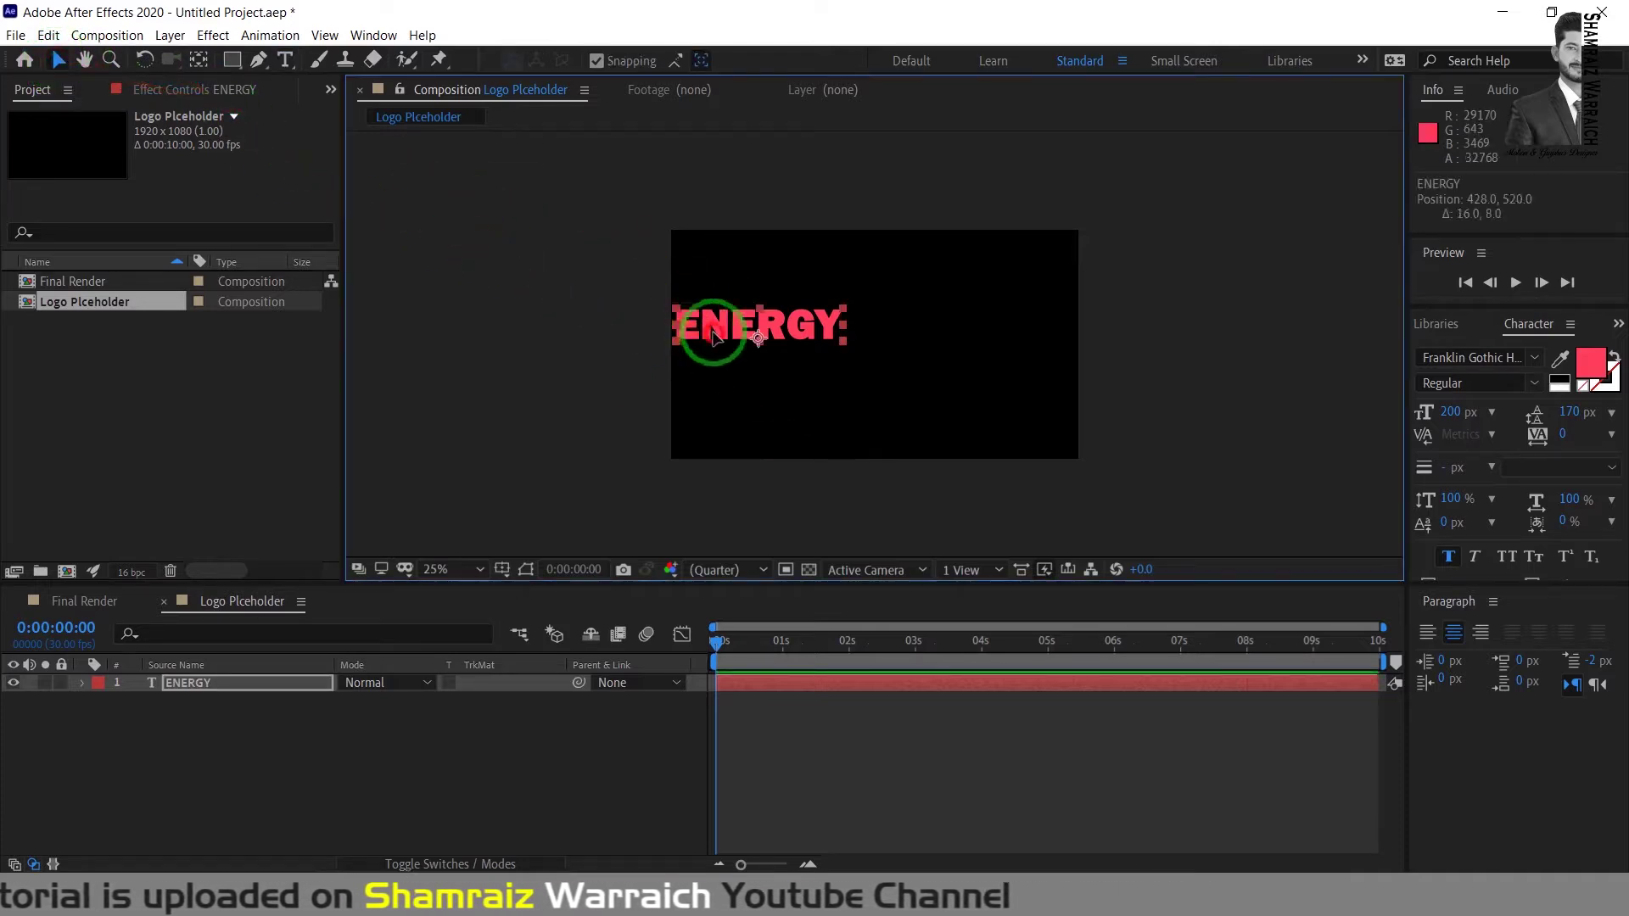
{"action": "left_click_drag", "start_coordinate": [712, 335], "coordinate": [840, 352]}
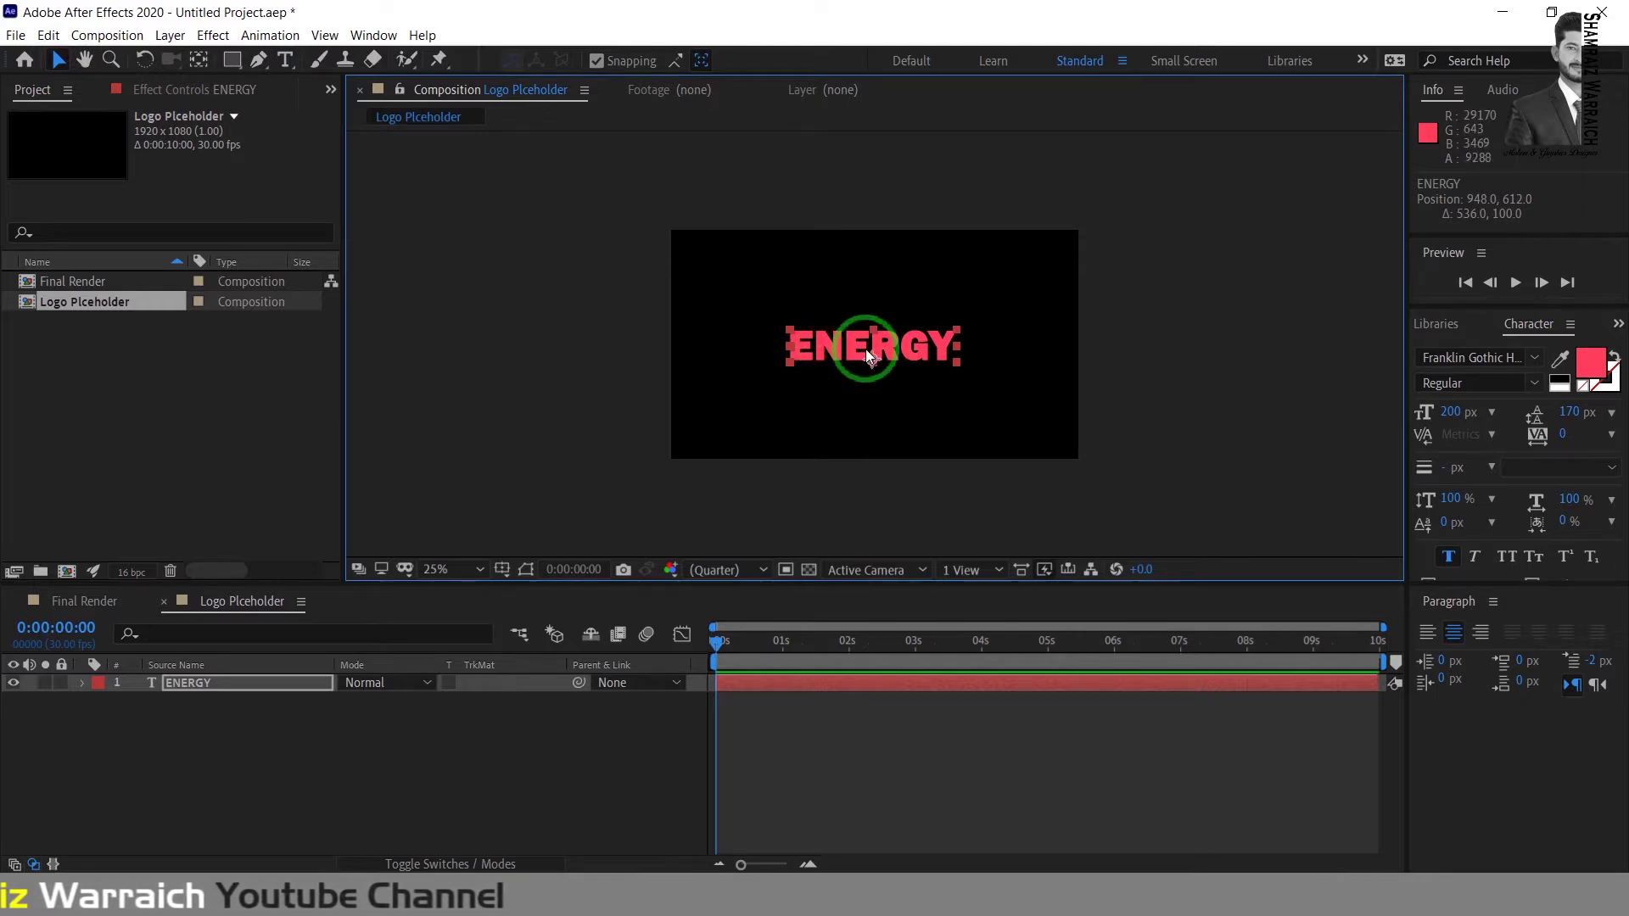
{"action": "left_click", "coordinate": [200, 61]}
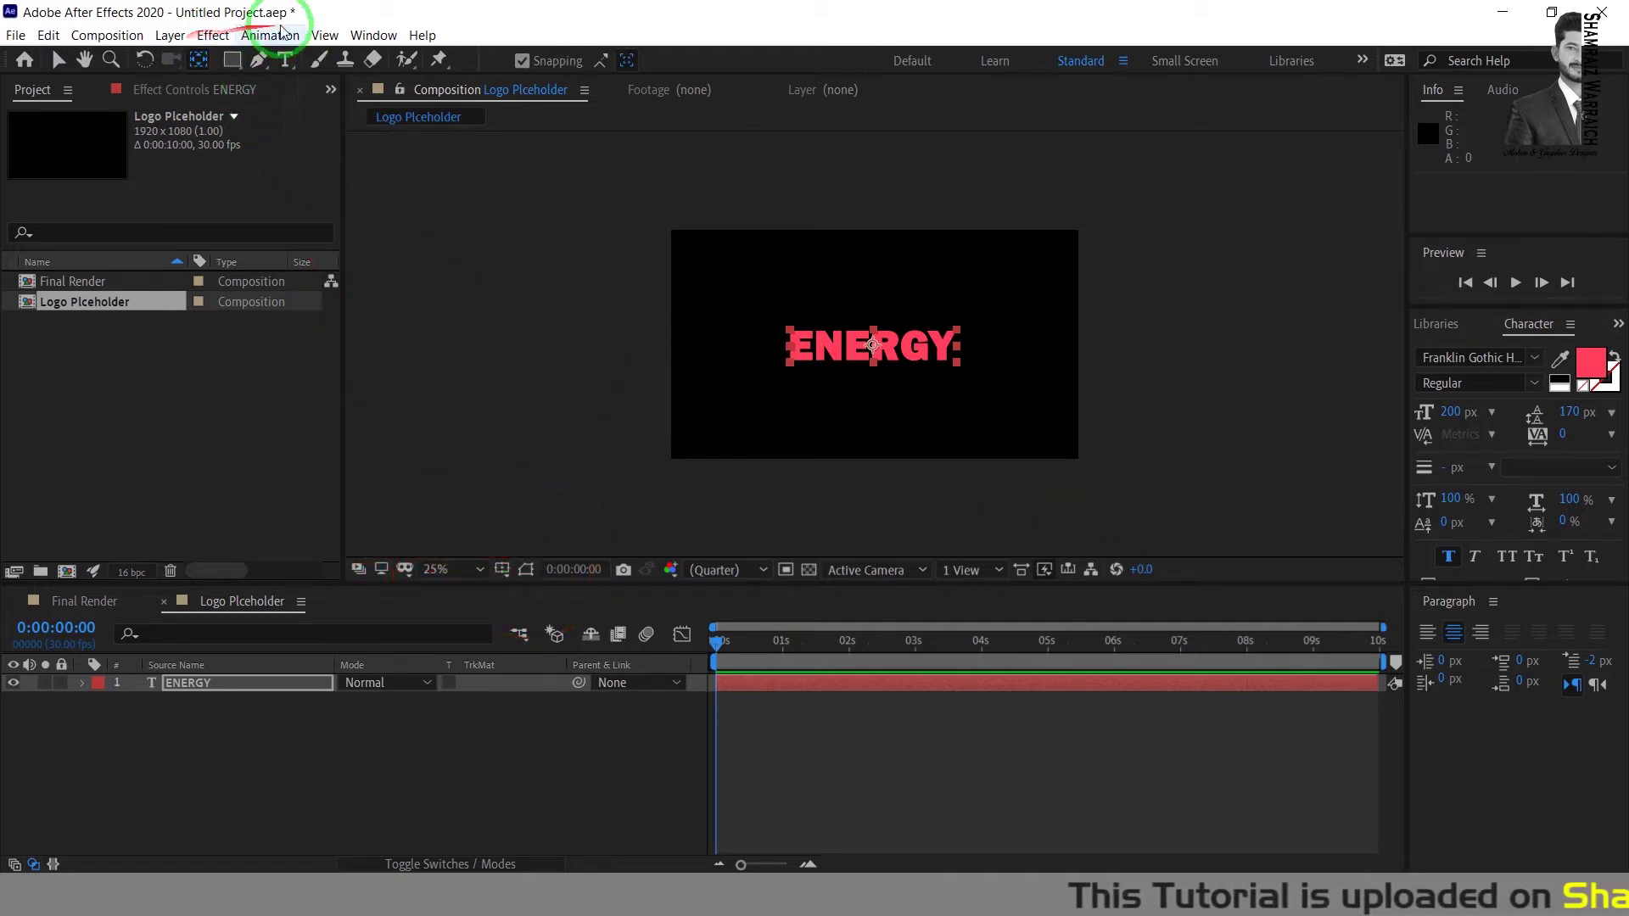
Step: Apply the Fill effect to the ENERGY text layer
{"action": "left_click", "coordinate": [365, 36]}
{"action": "left_click", "coordinate": [395, 258]}
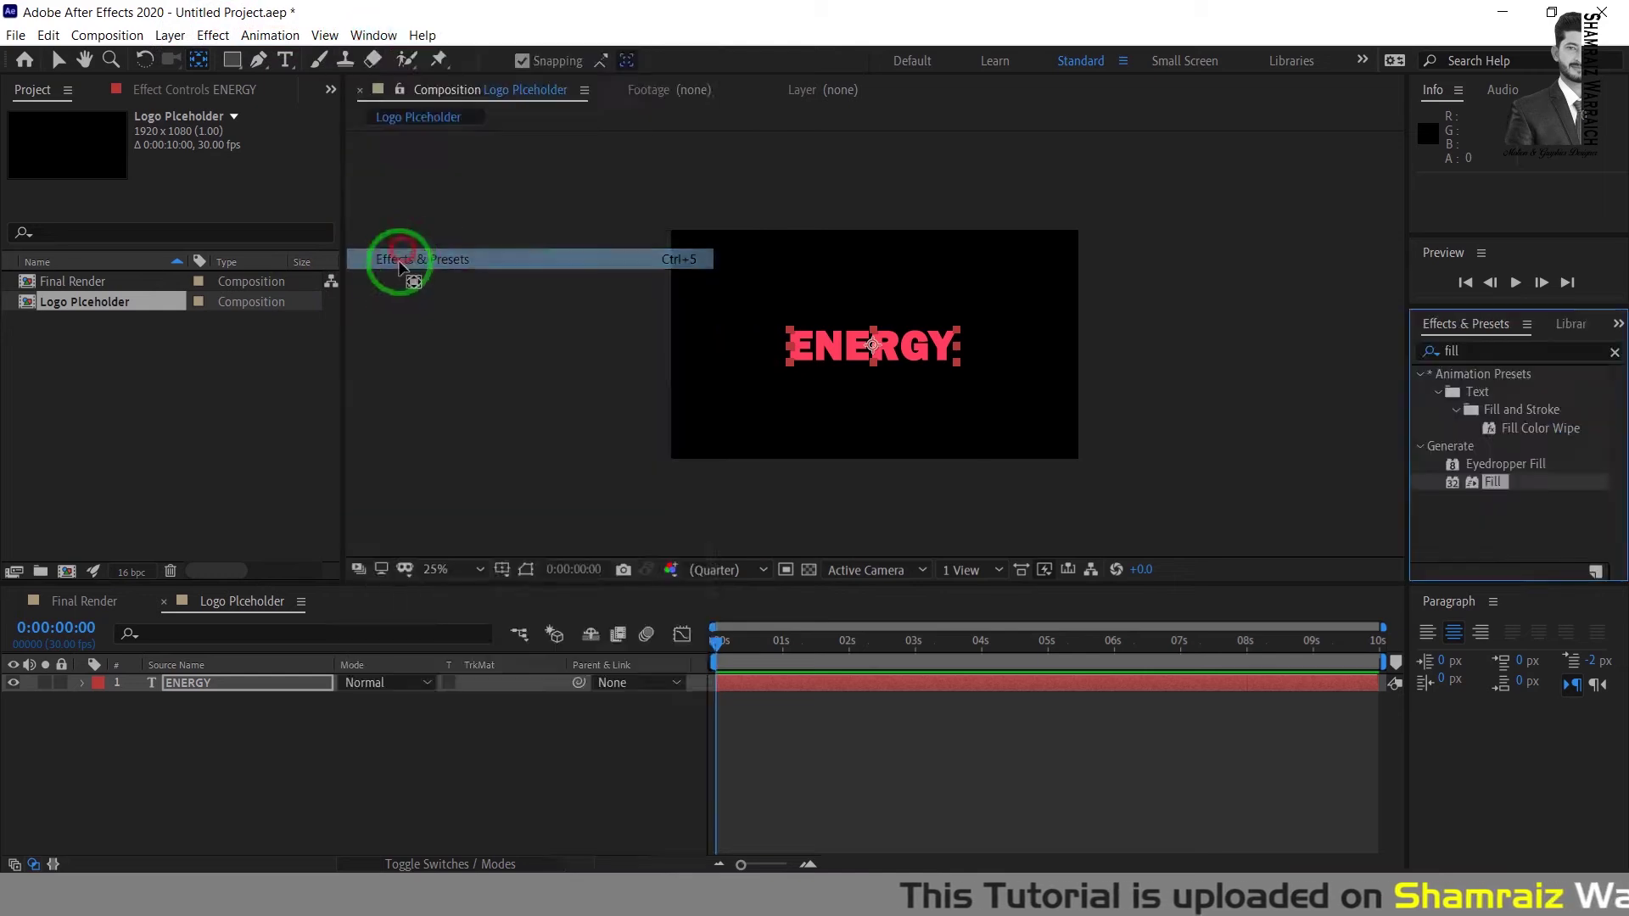
{"action": "left_click", "coordinate": [1471, 351]}
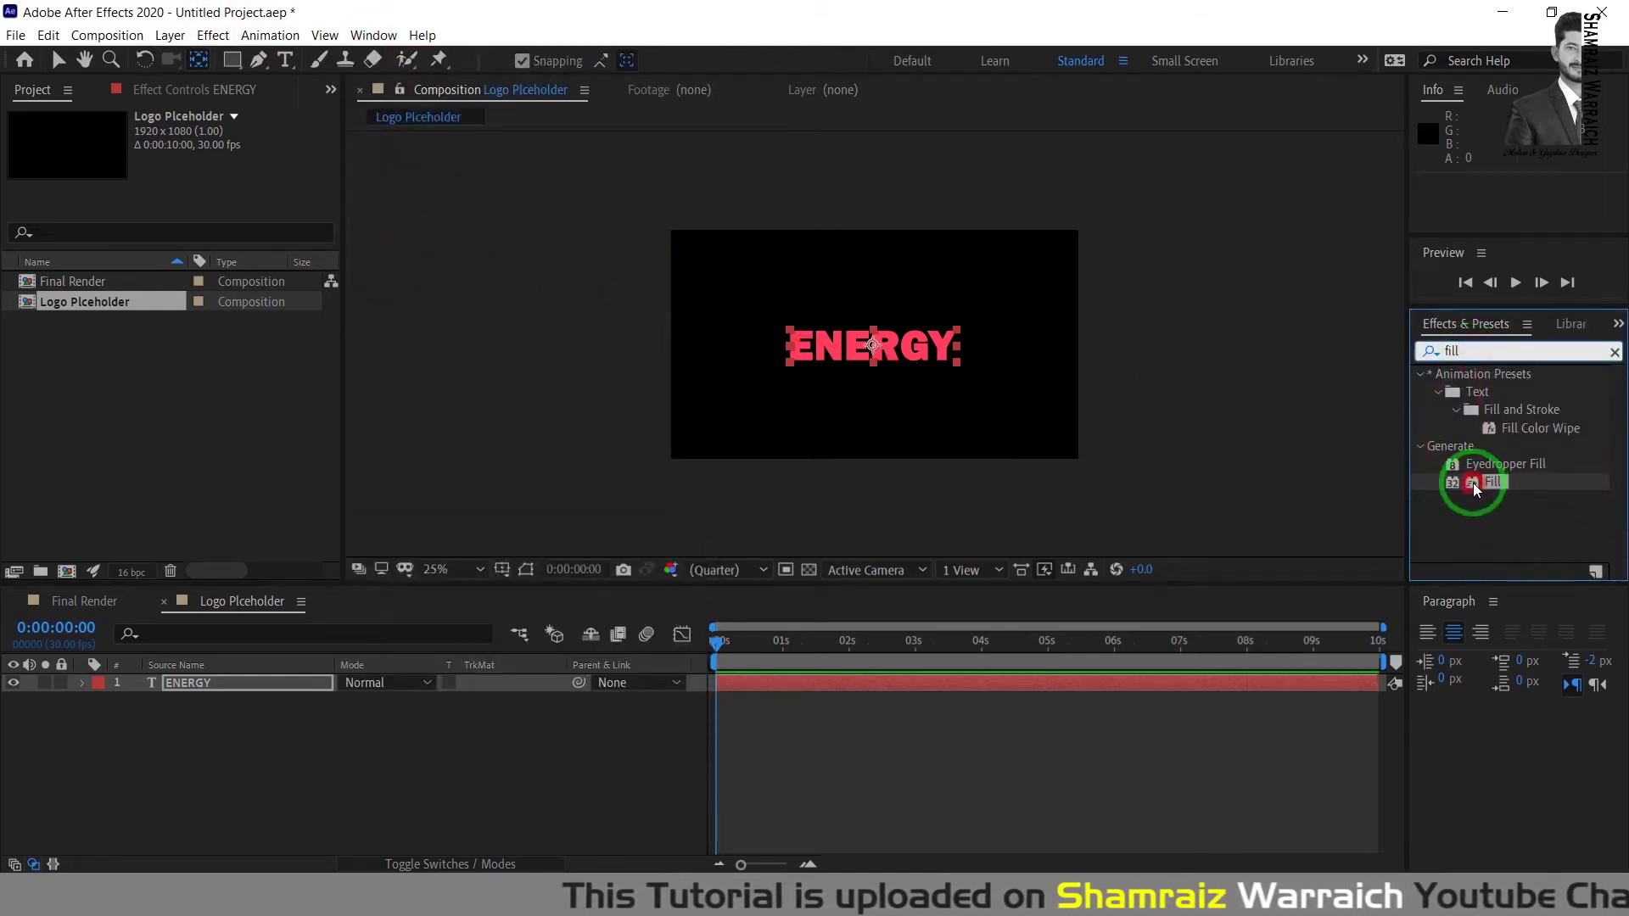
{"action": "left_click_drag", "start_coordinate": [1475, 481], "coordinate": [1049, 522]}
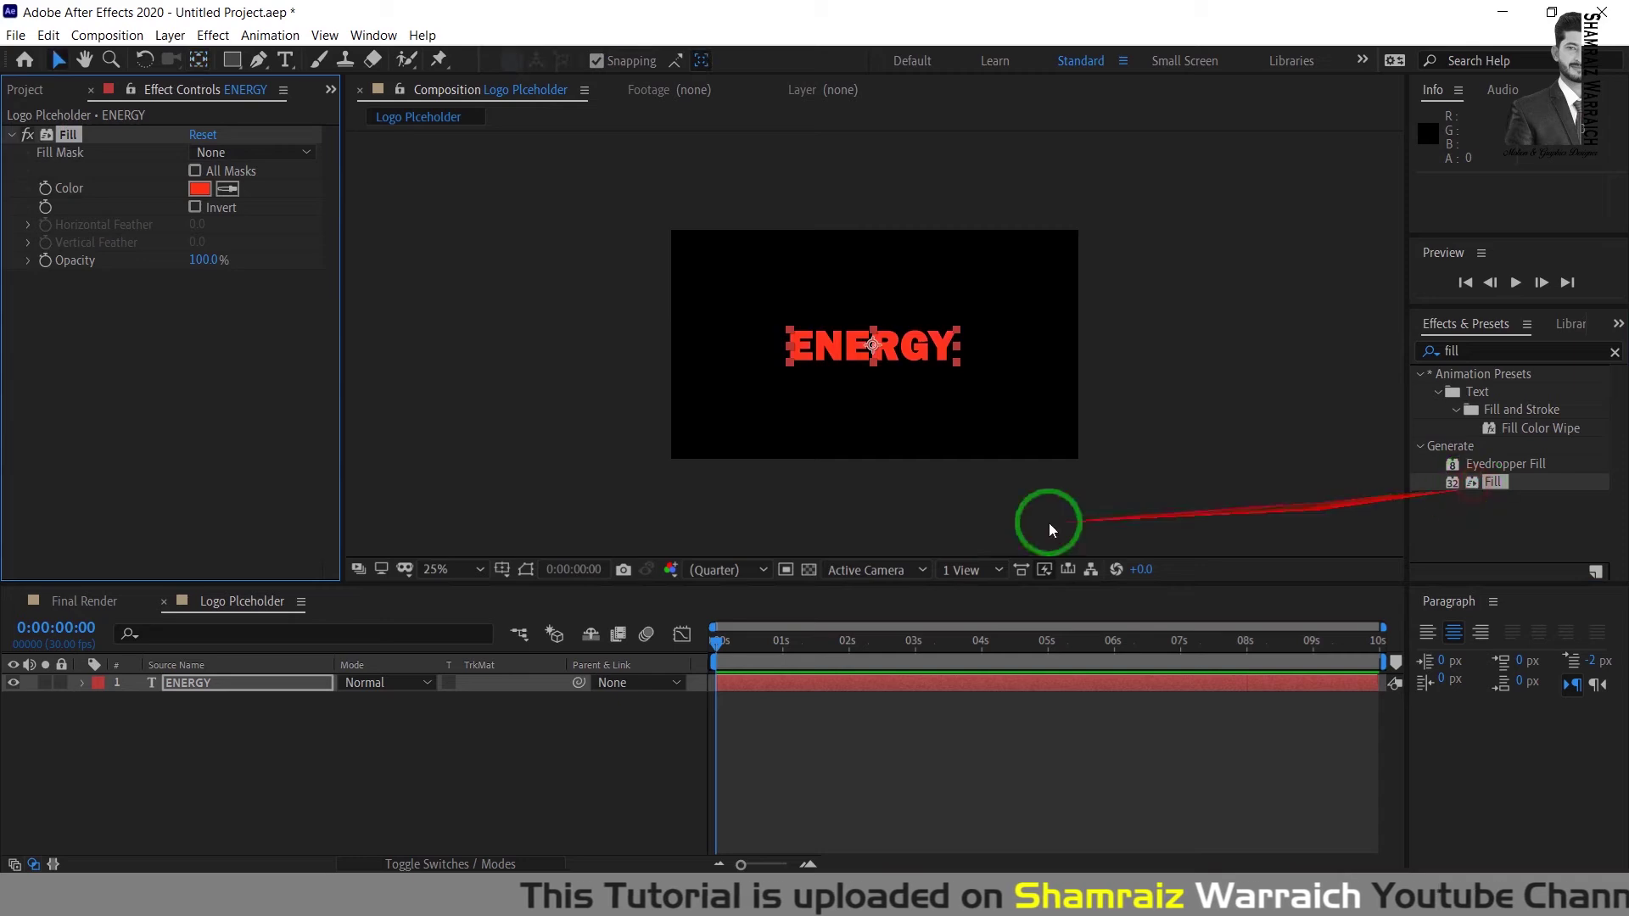
Step: Set the Fill effect's color on the ENERGY text to white
{"action": "left_click", "coordinate": [201, 189]}
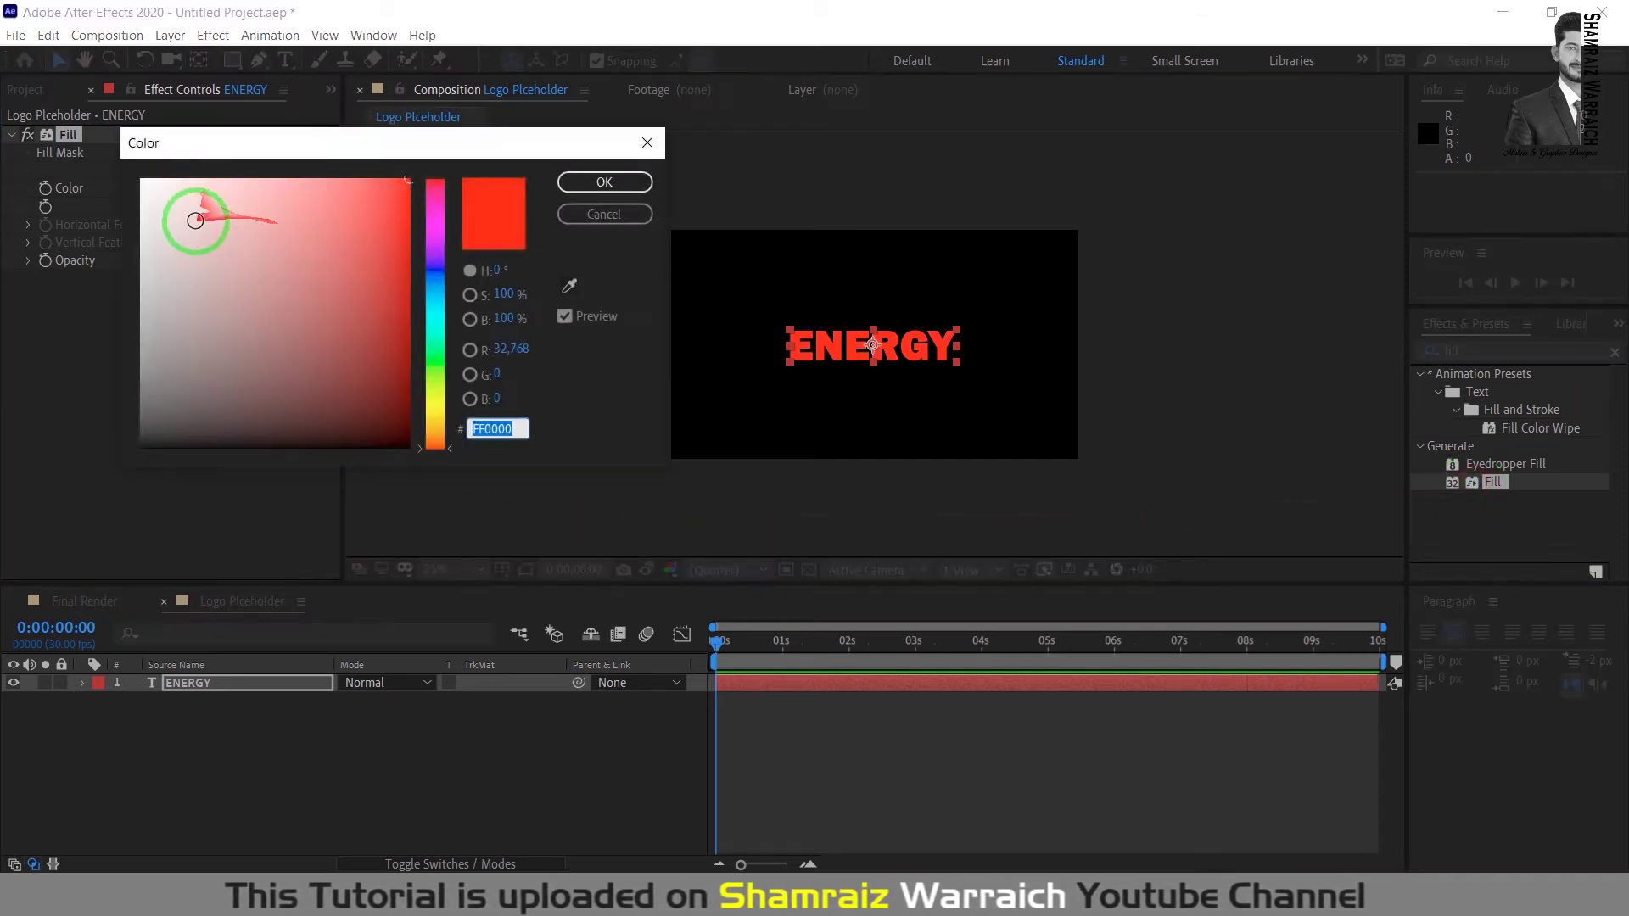
{"action": "left_click_drag", "start_coordinate": [200, 222], "coordinate": [76, 146]}
{"action": "left_click", "coordinate": [604, 182]}
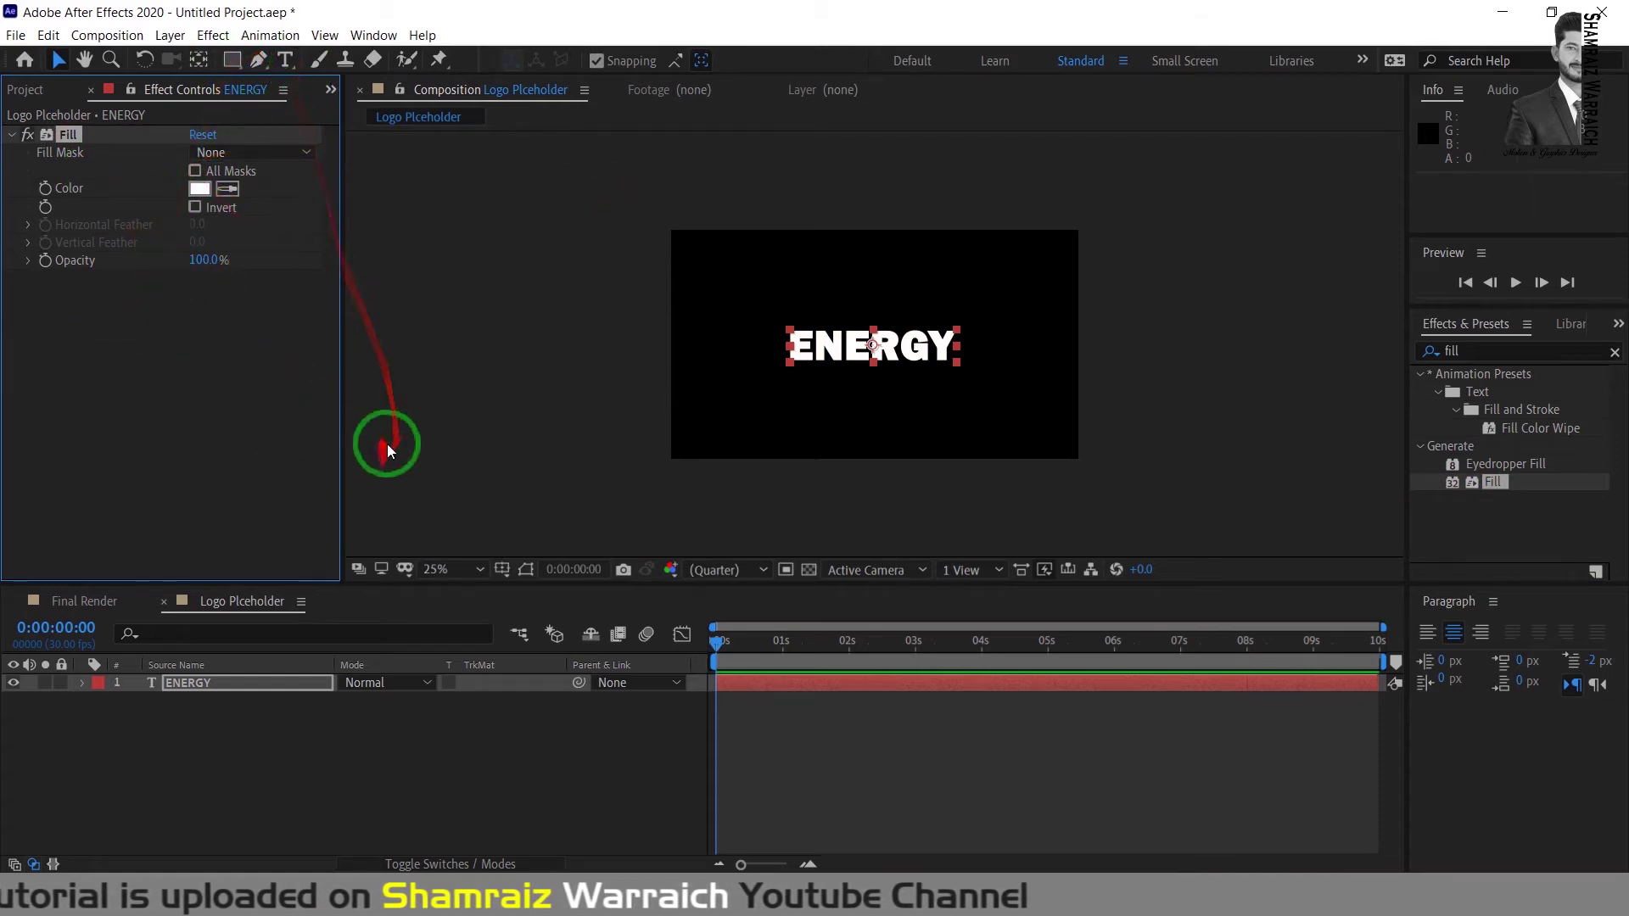
Step: Pre-compose the ENERGY text layer into a new composition named "Logo", moving all attributes into it
{"action": "left_click", "coordinate": [168, 683]}
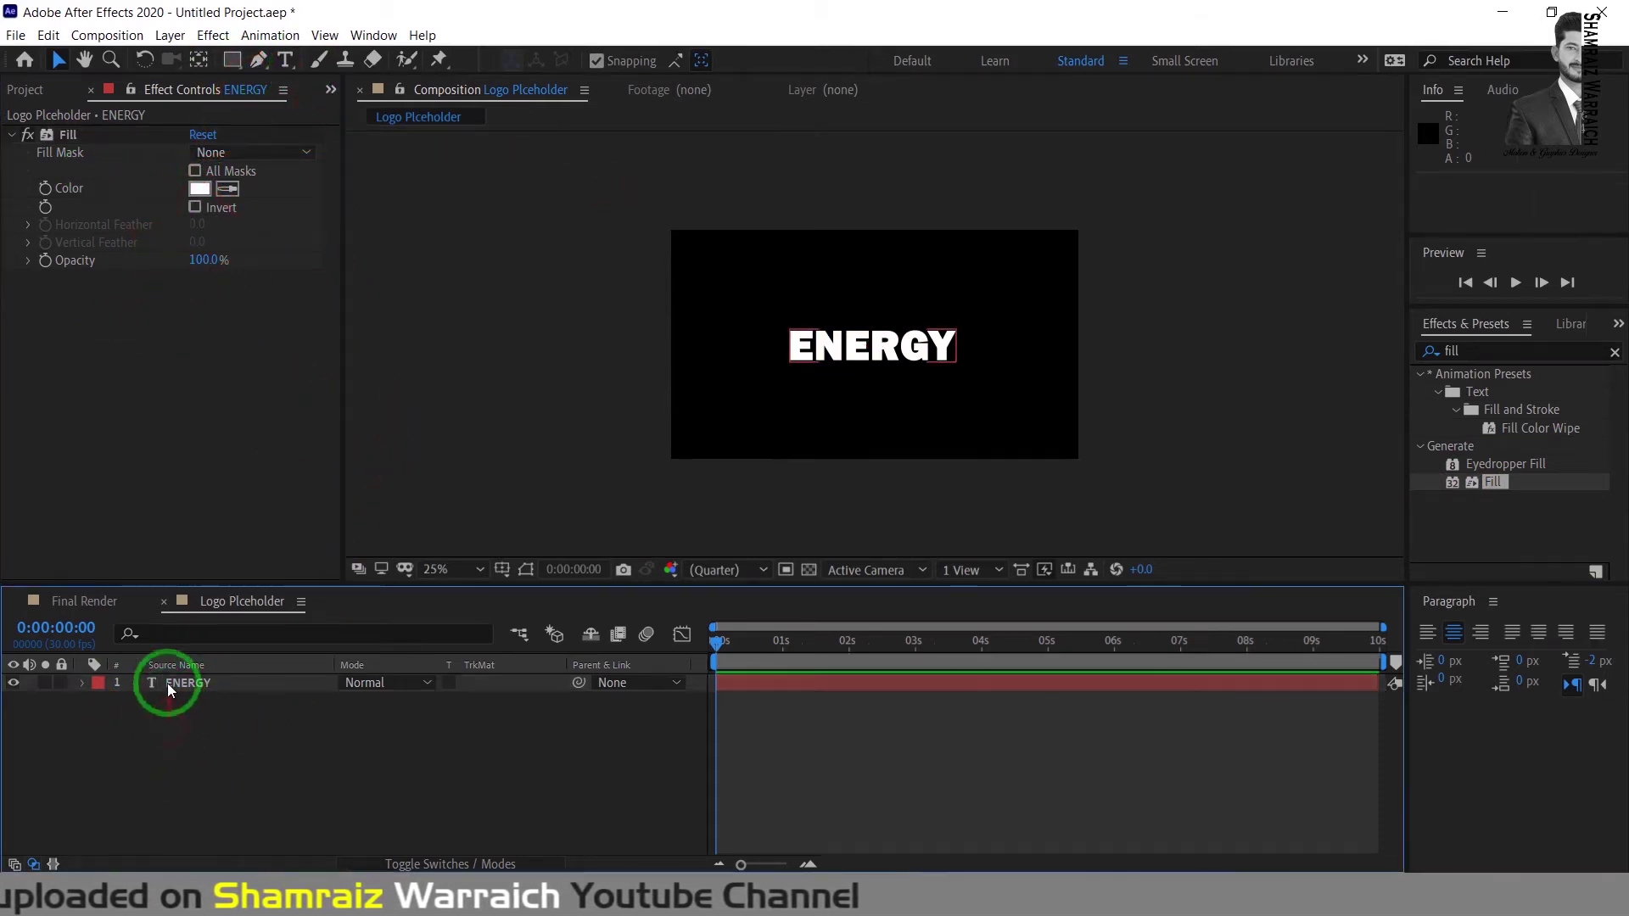
{"action": "right_click", "coordinate": [169, 684]}
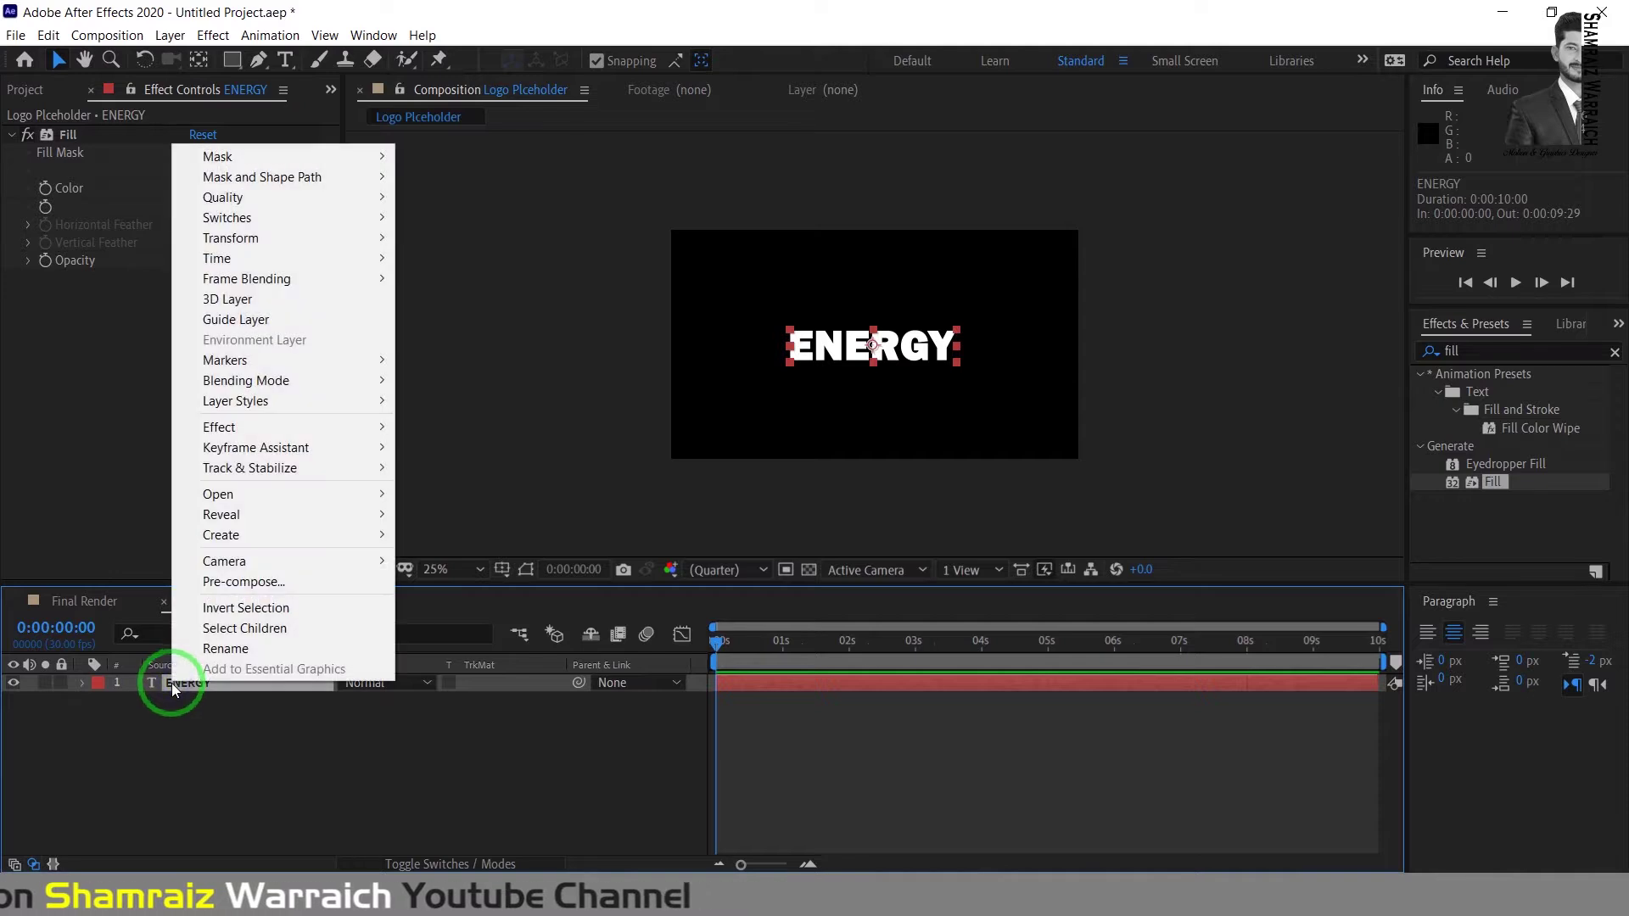
{"action": "left_click", "coordinate": [229, 581]}
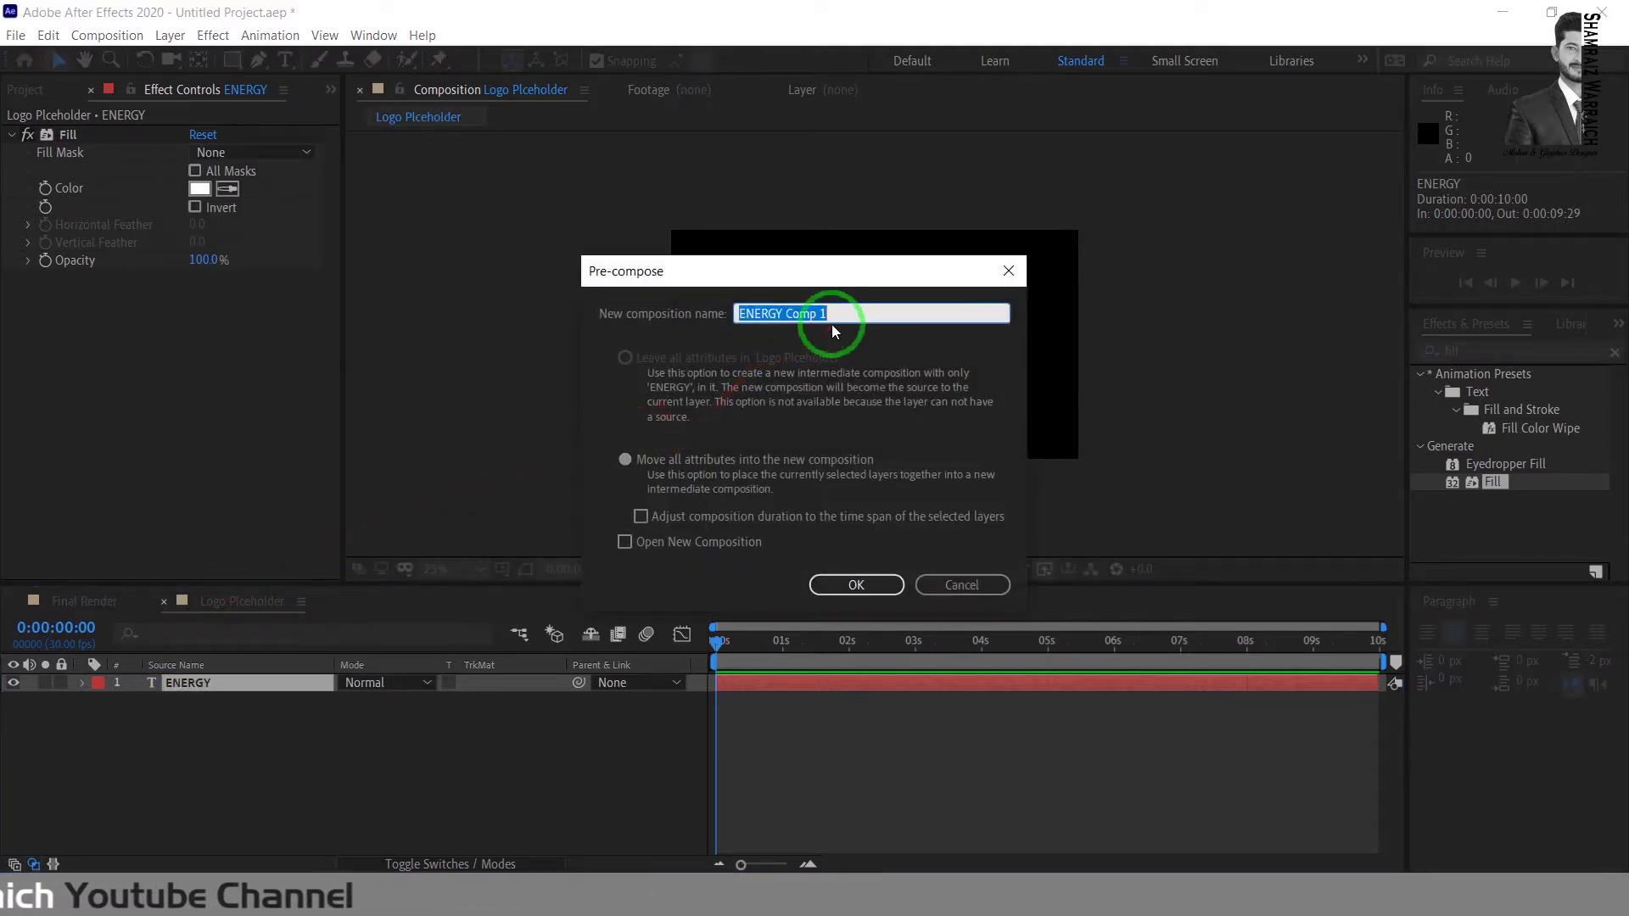
{"action": "type", "text": "Logo"}
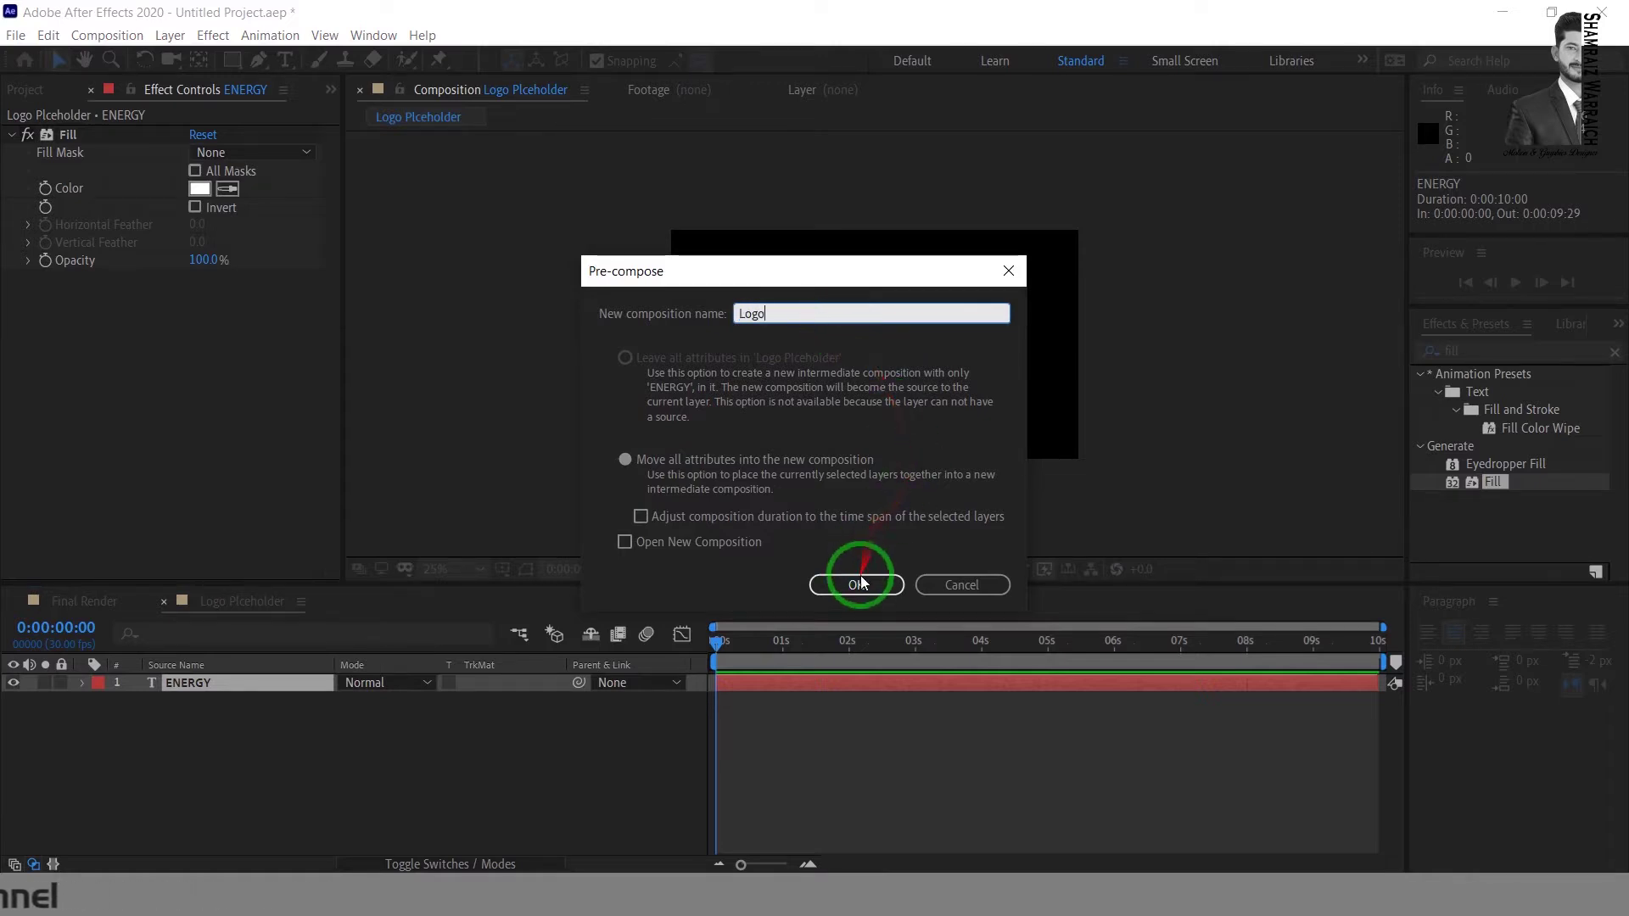
{"action": "left_click", "coordinate": [859, 584]}
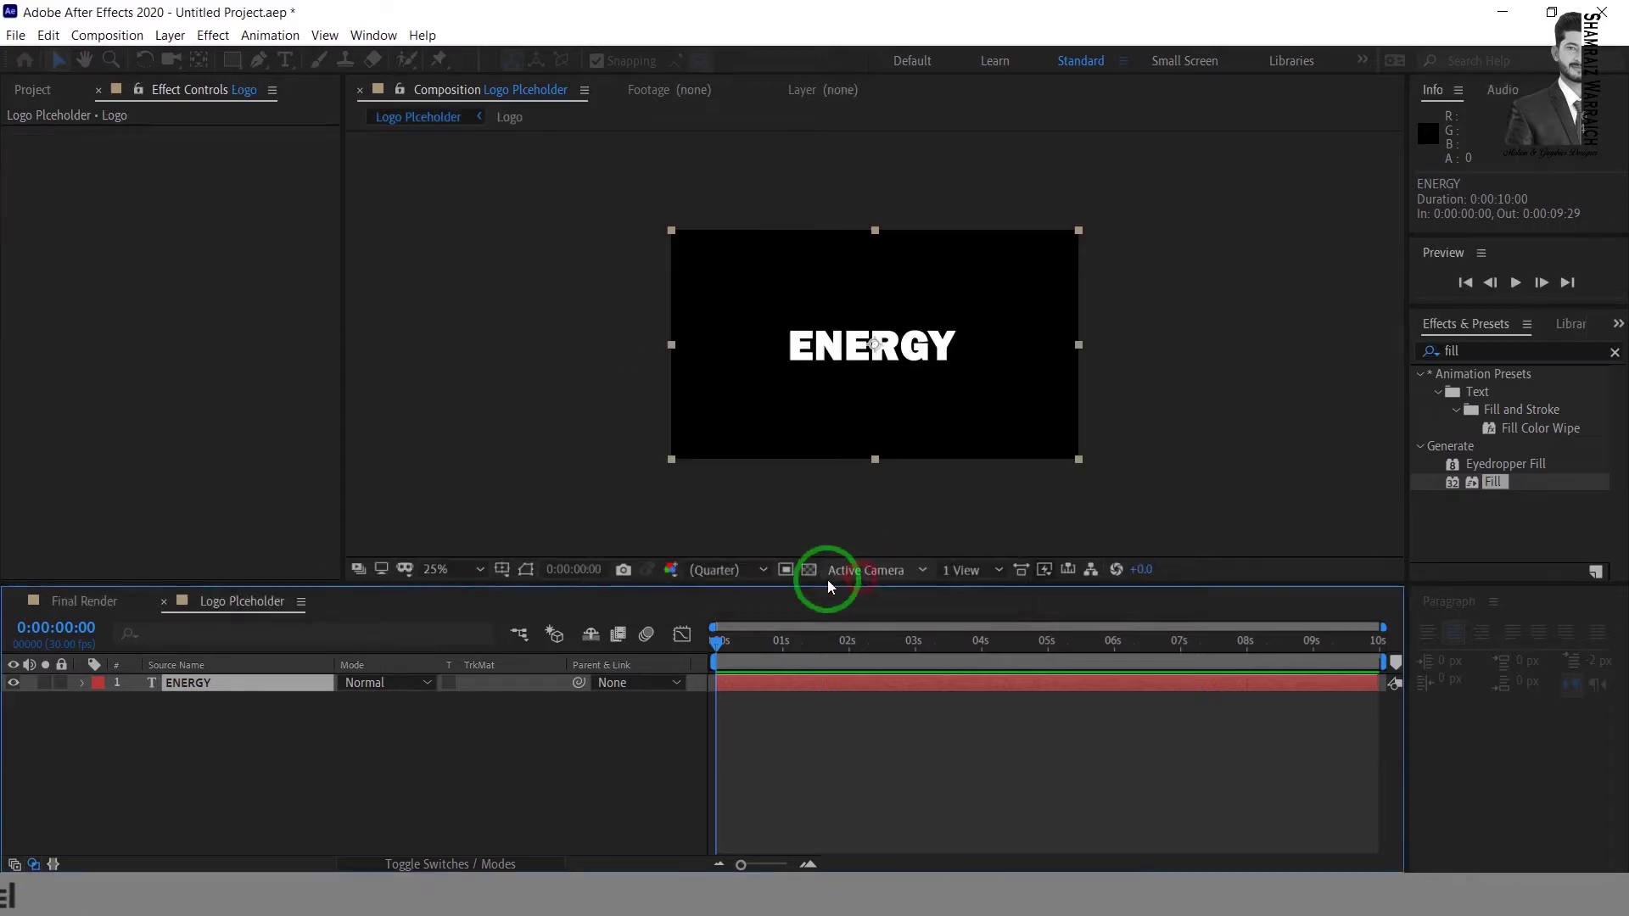
{"action": "left_click", "coordinate": [179, 773]}
Step: Auto-trace the Logo layer's Alpha channel for the current frame, with Apply to new layer off
{"action": "left_click", "coordinate": [155, 684]}
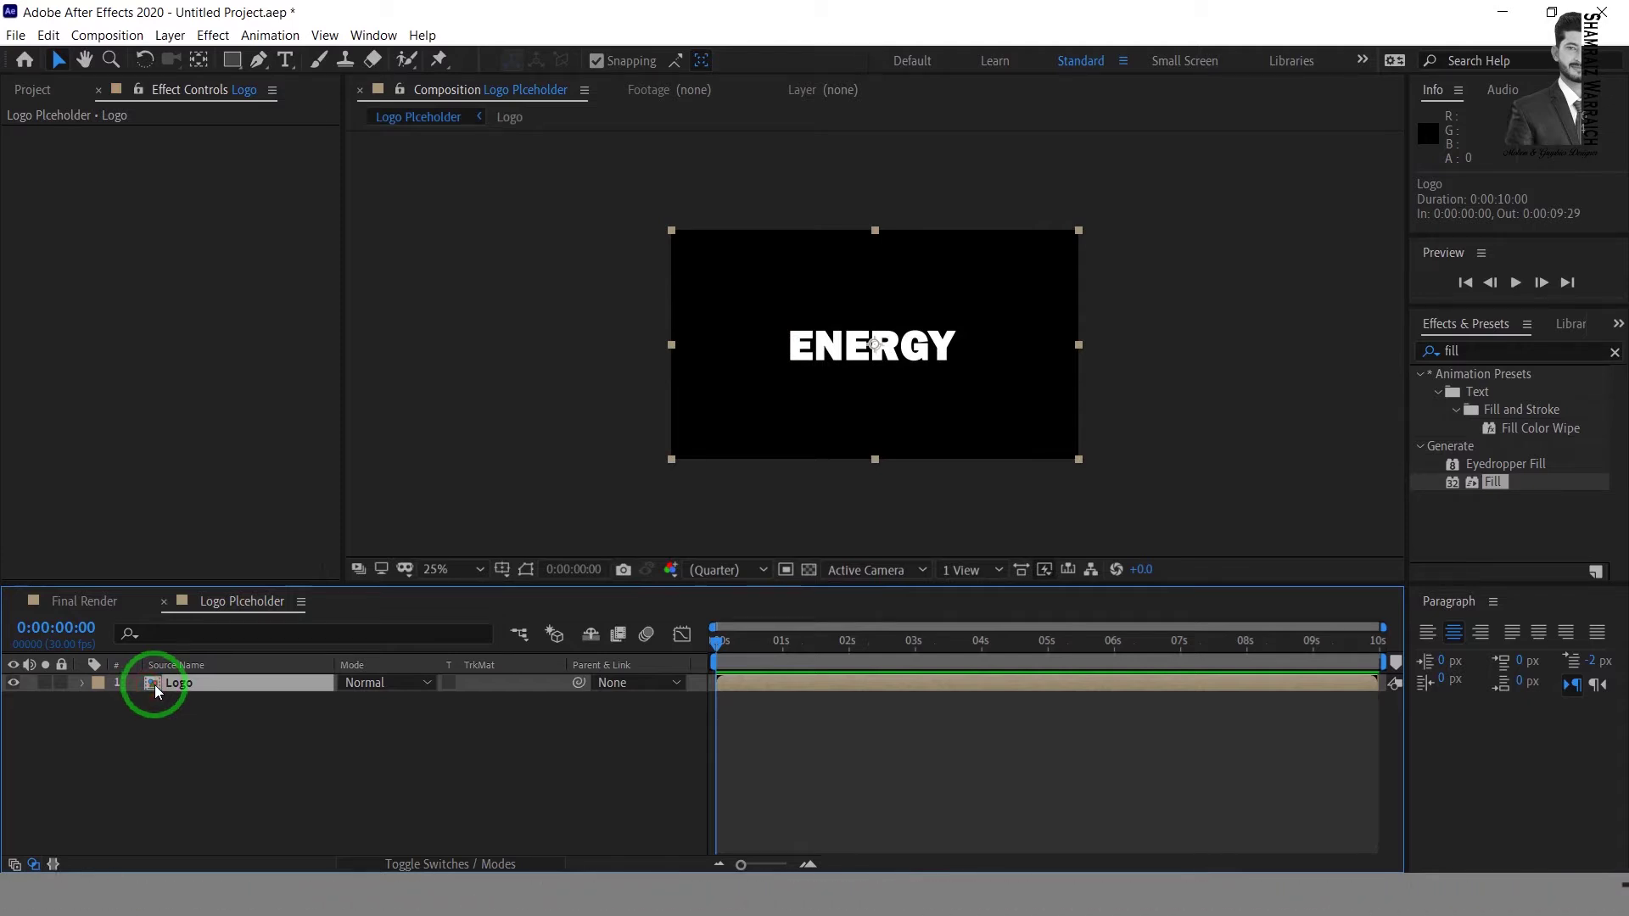
{"action": "left_click", "coordinate": [174, 38]}
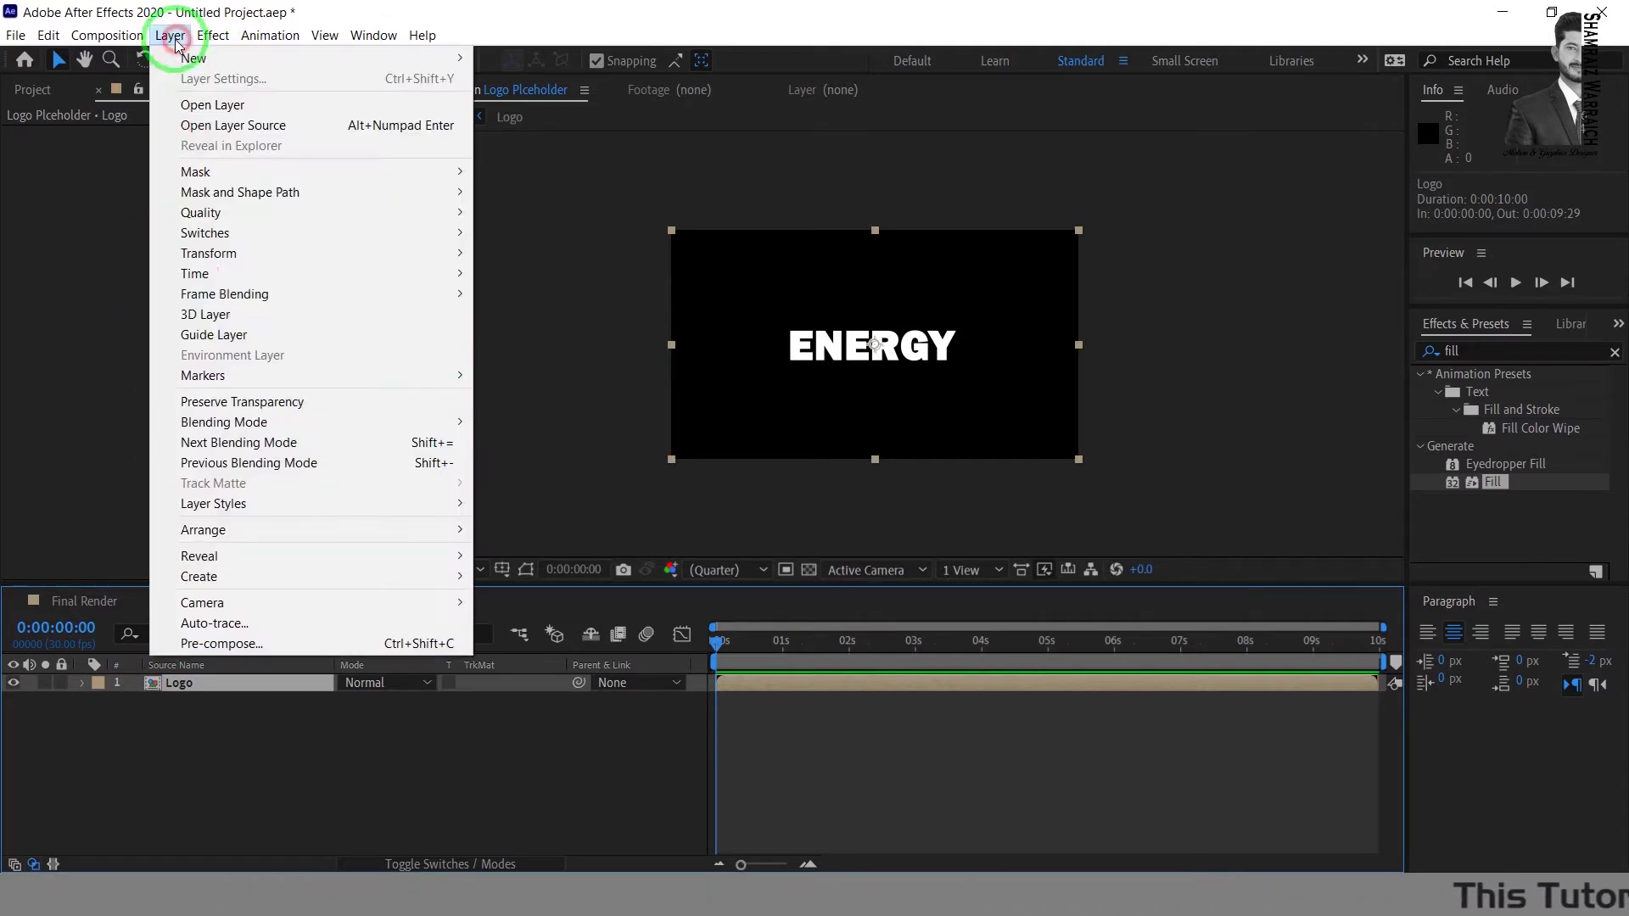
{"action": "left_click", "coordinate": [204, 625]}
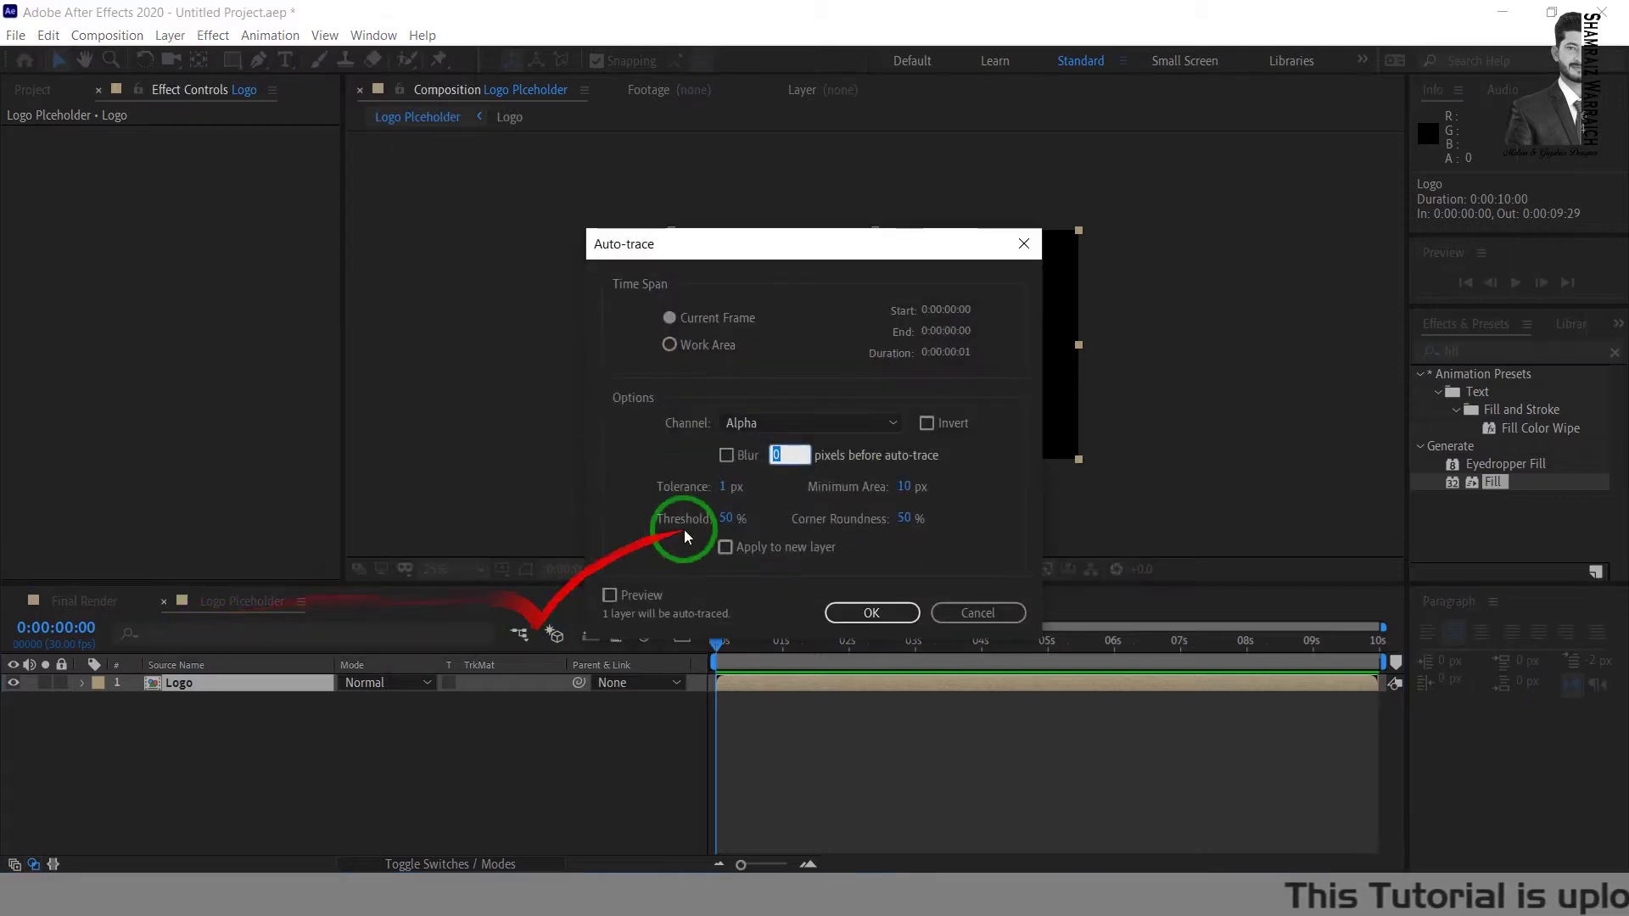
{"action": "left_click", "coordinate": [724, 547]}
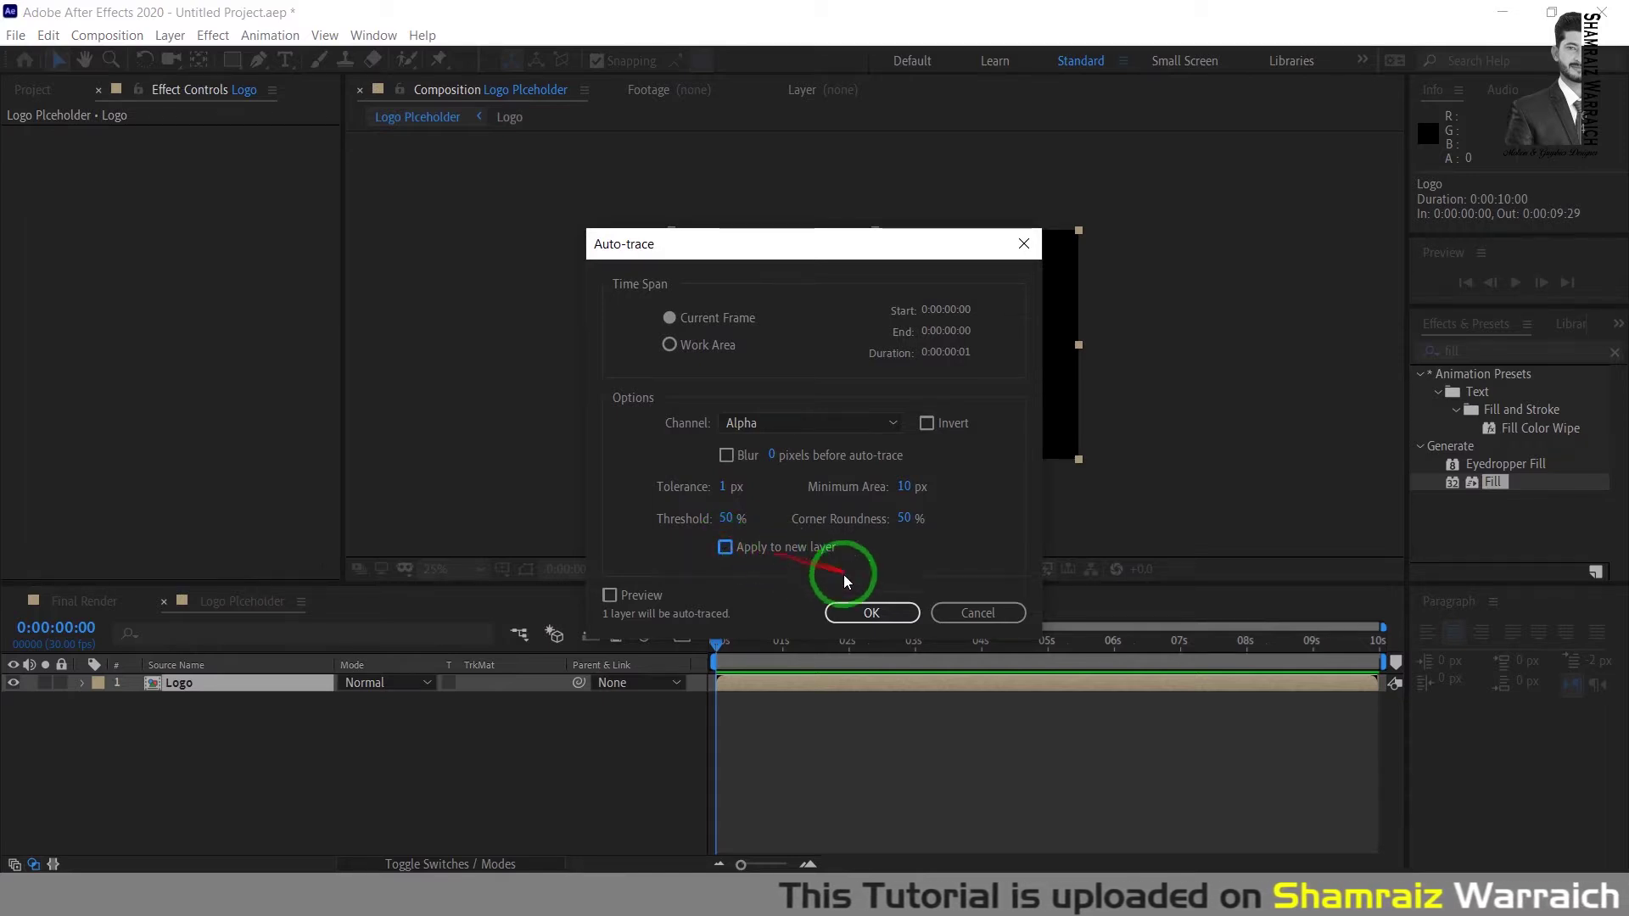
{"action": "left_click", "coordinate": [871, 613]}
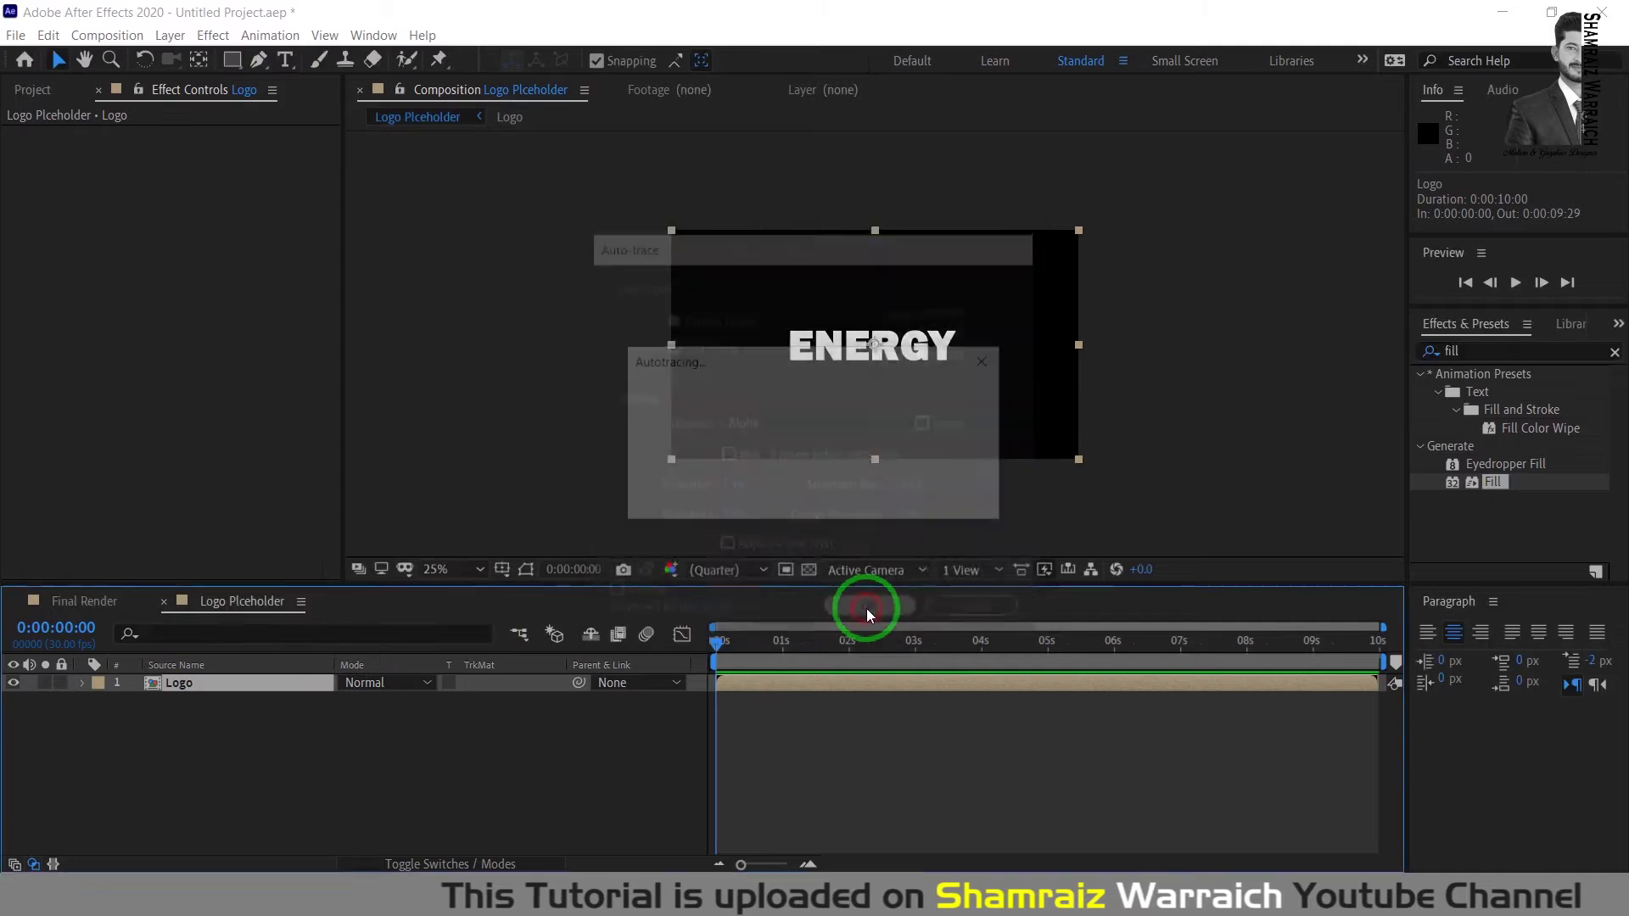
Step: Show the Logo layer's mask paths to inspect the traced letter outlines, and hide them again
{"action": "left_click", "coordinate": [157, 682]}
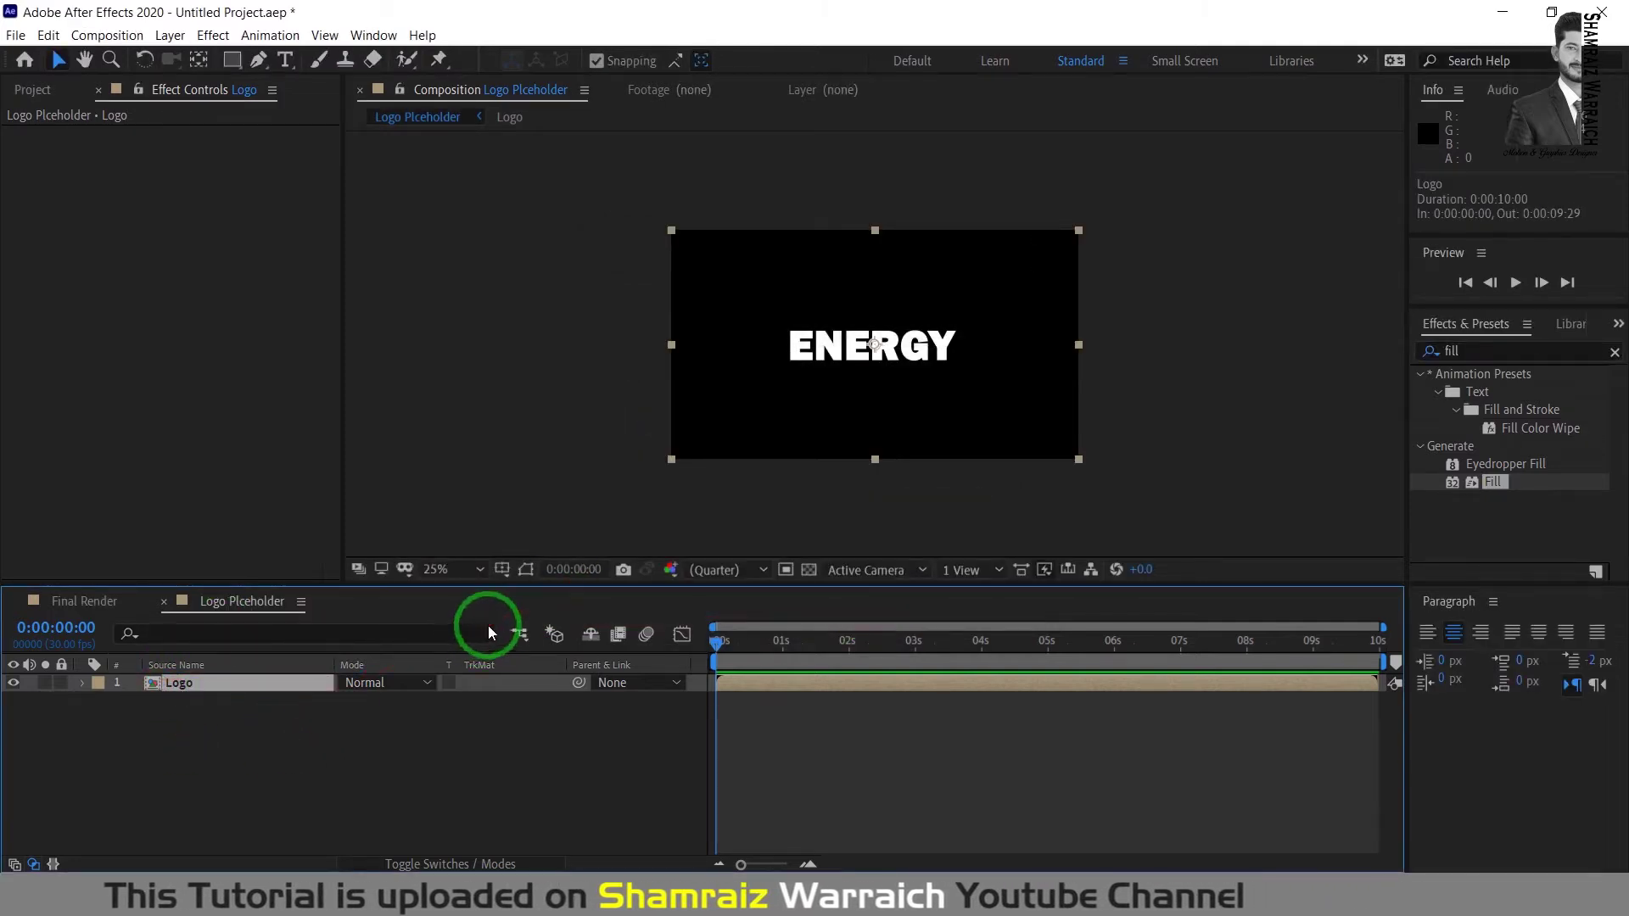
{"action": "left_click", "coordinate": [526, 570]}
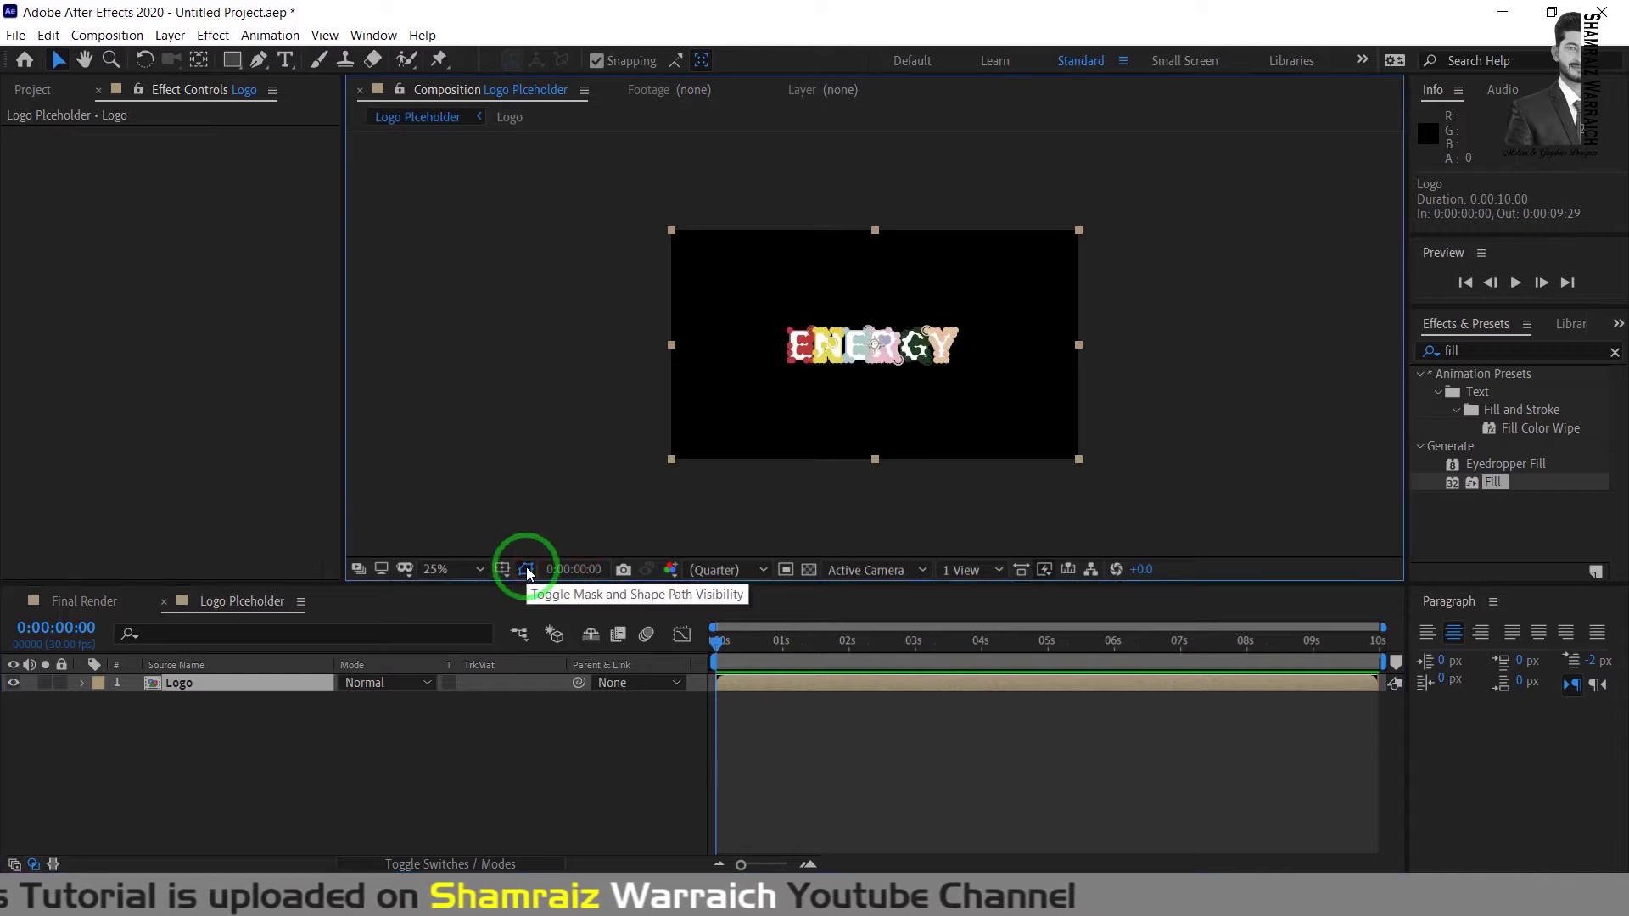
{"action": "scroll", "coordinate": [960, 413], "scroll_direction": "up", "scroll_amount": 1}
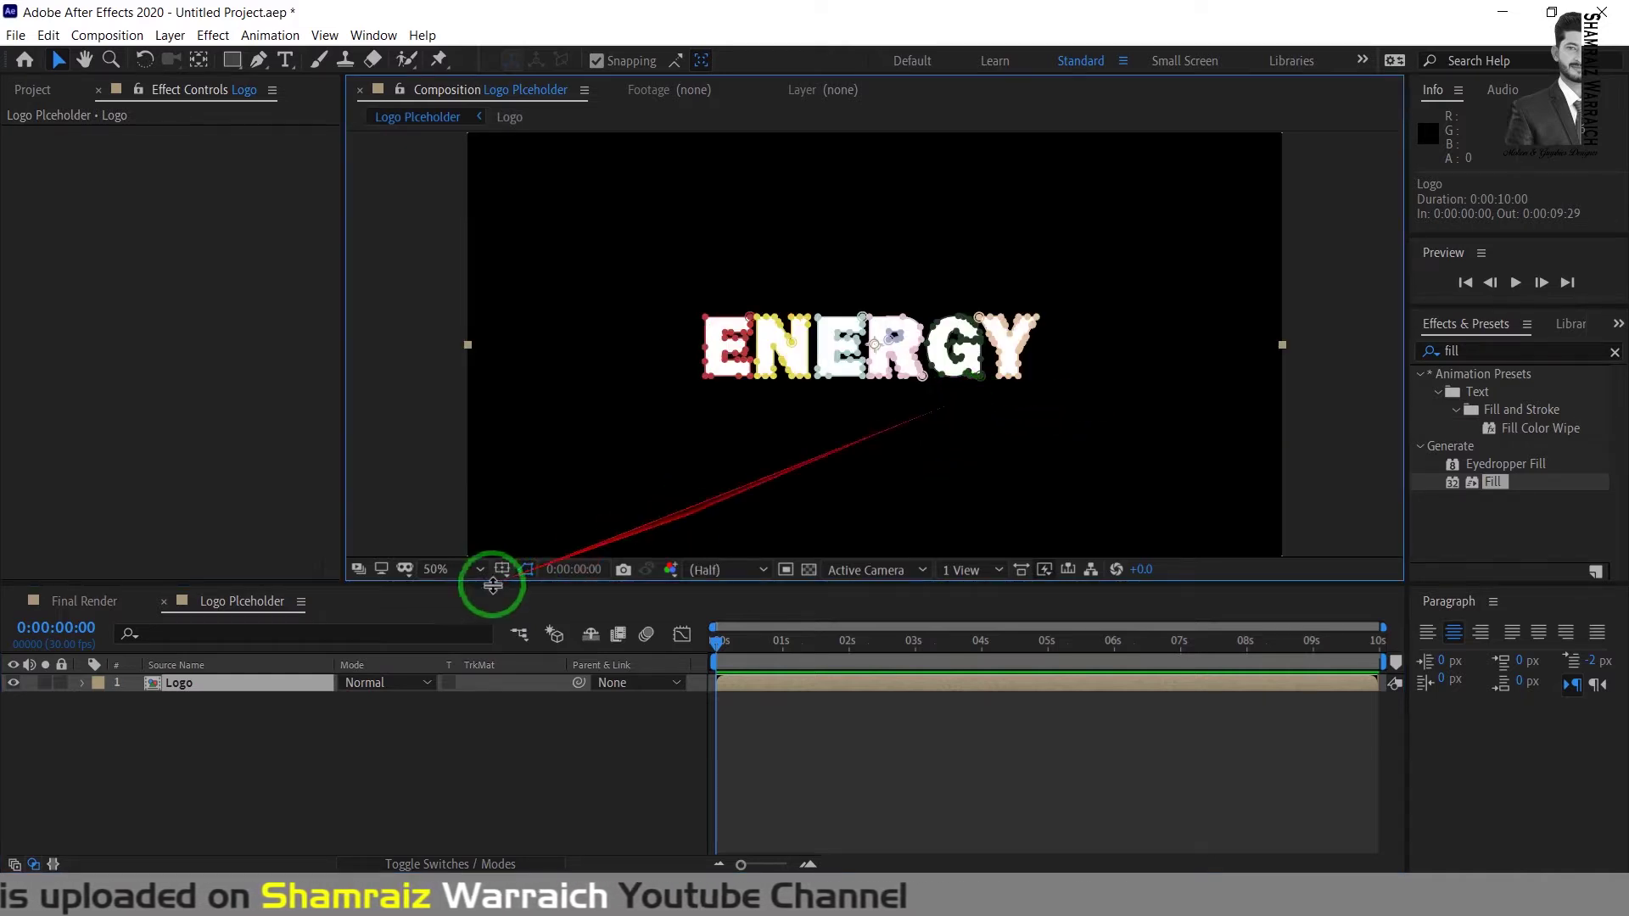
{"action": "left_click", "coordinate": [527, 569]}
{"action": "left_click", "coordinate": [527, 569]}
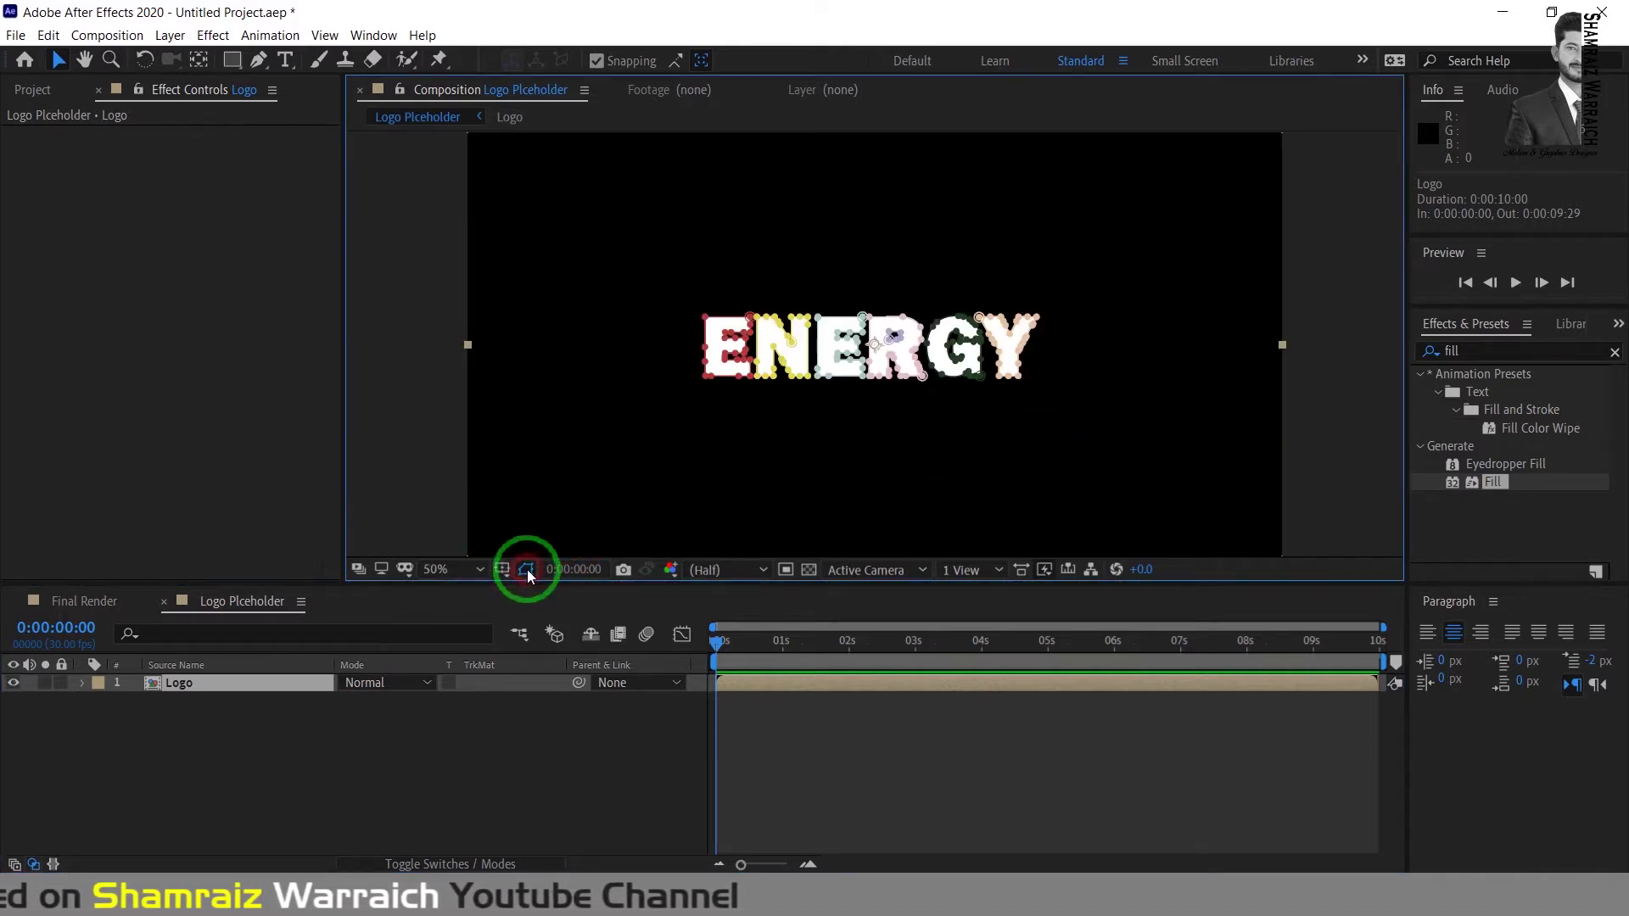
{"action": "left_click", "coordinate": [527, 569]}
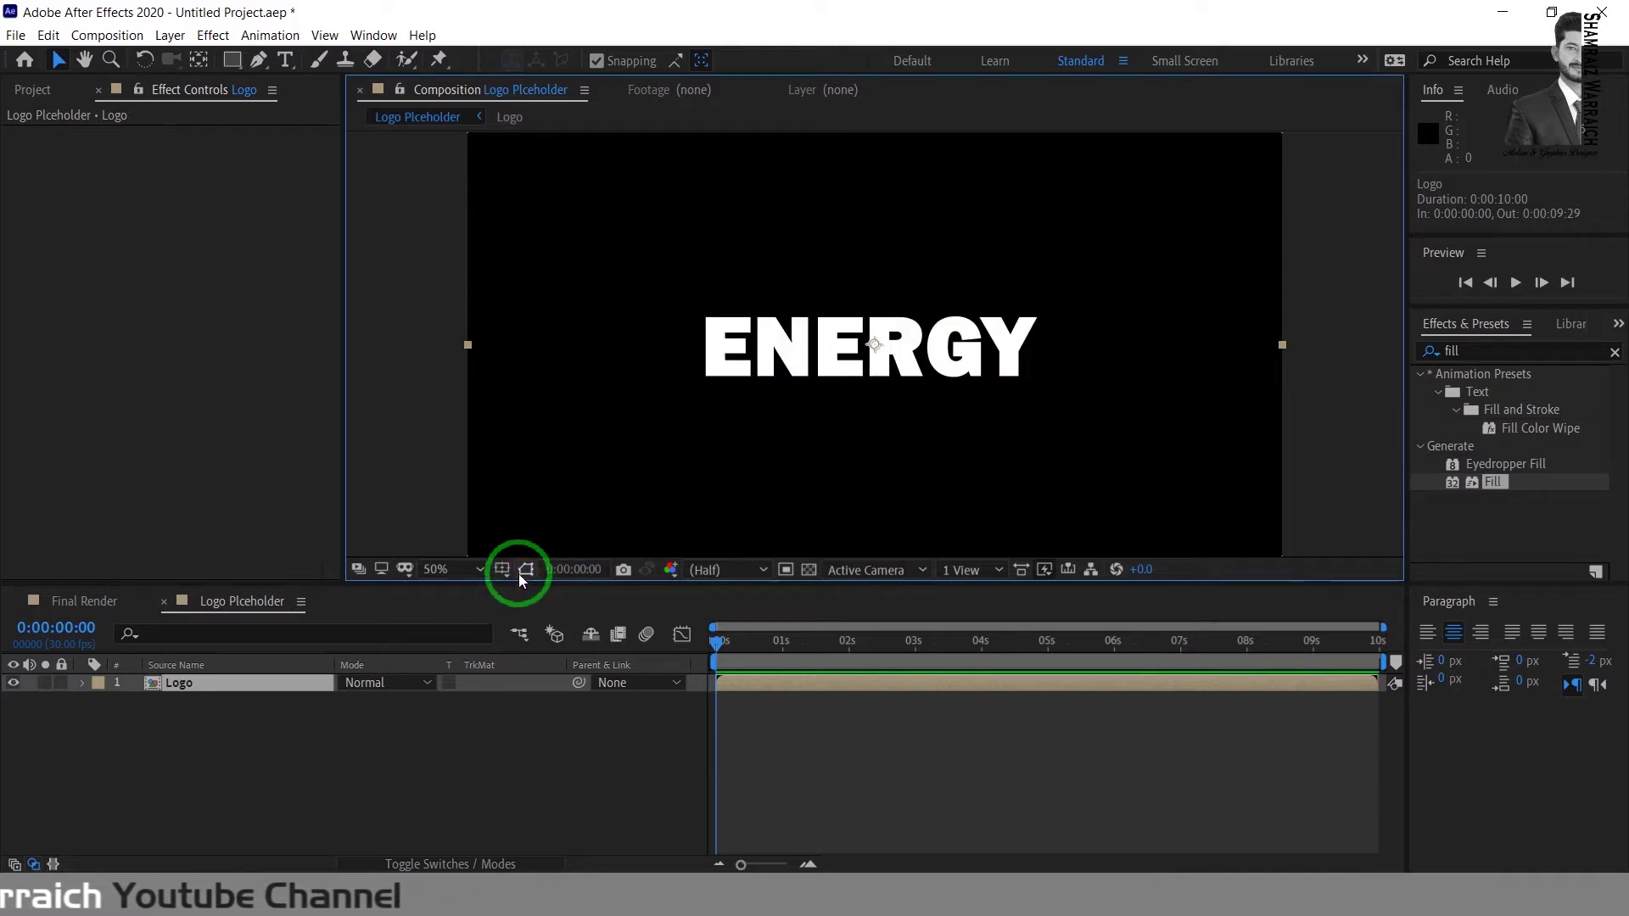
Step: Remove the Mask Path keyframes from all seven masks of the Logo layer by disabling their animation
{"action": "left_click", "coordinate": [154, 682]}
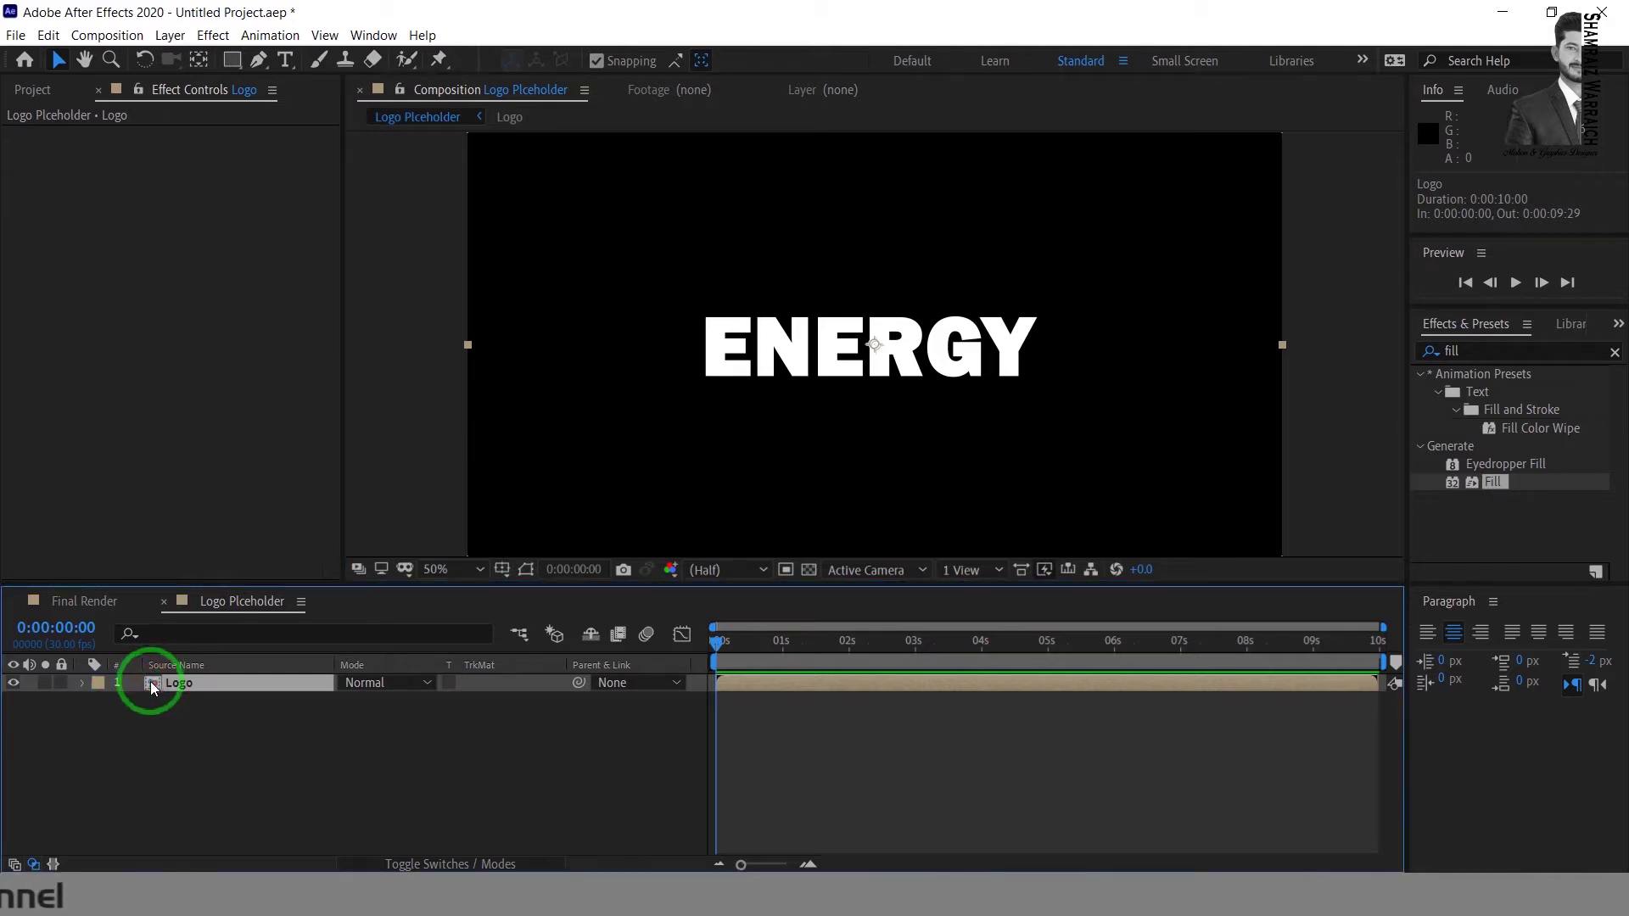
{"action": "key", "text": "m"}
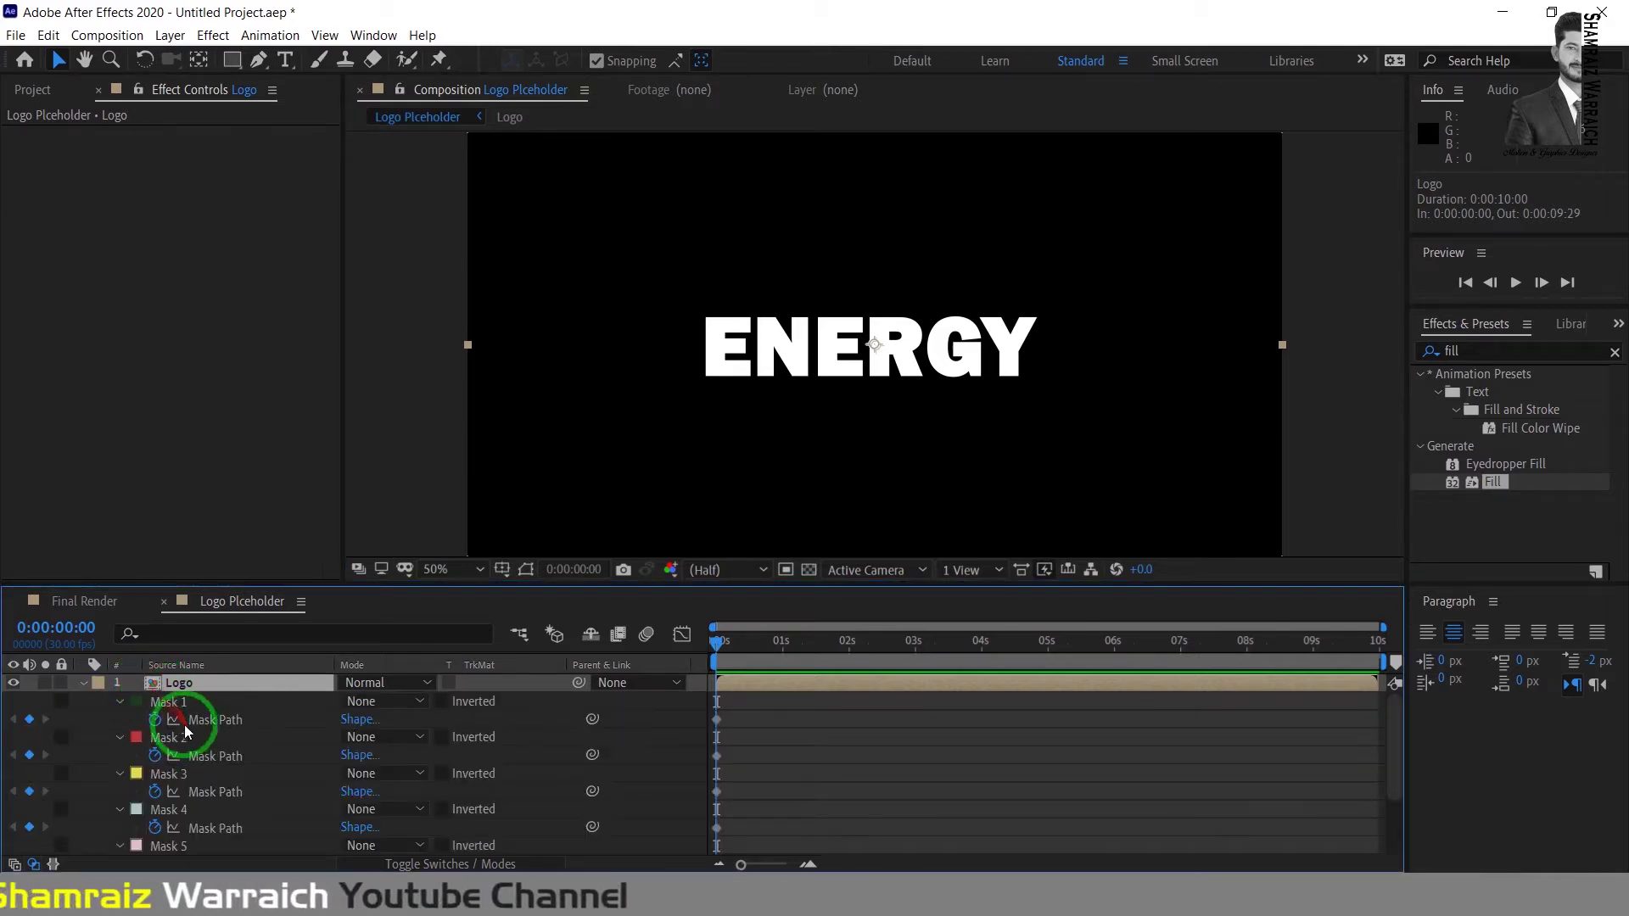
{"action": "scroll", "coordinate": [182, 725], "scroll_direction": "down", "scroll_amount": 1}
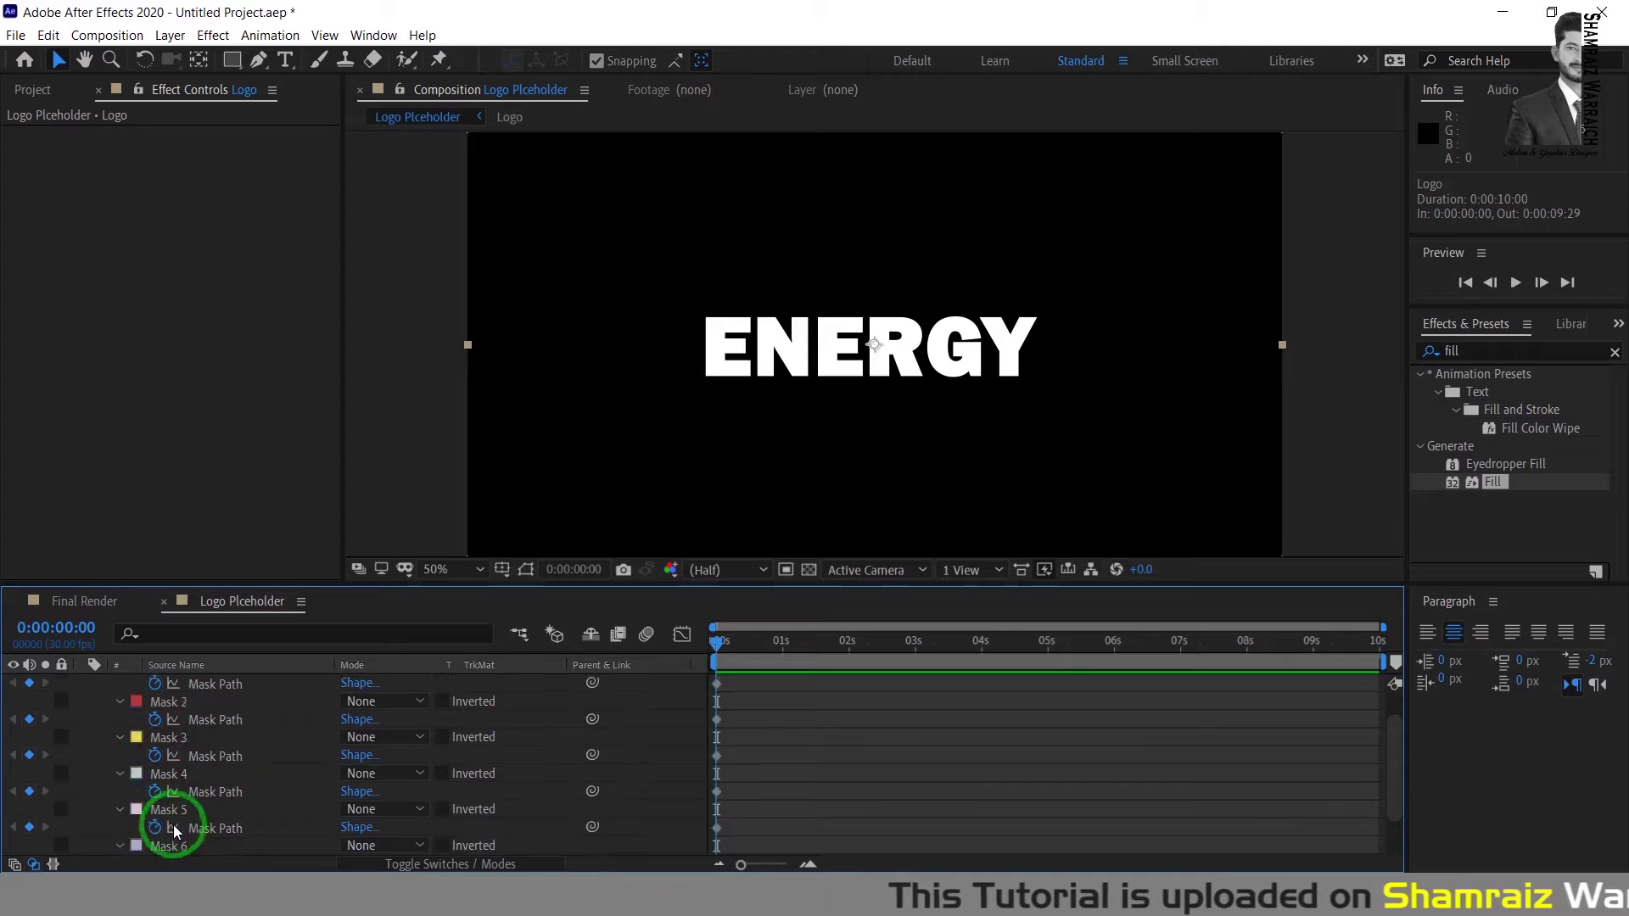
{"action": "scroll", "coordinate": [170, 823], "scroll_direction": "up", "scroll_amount": 1}
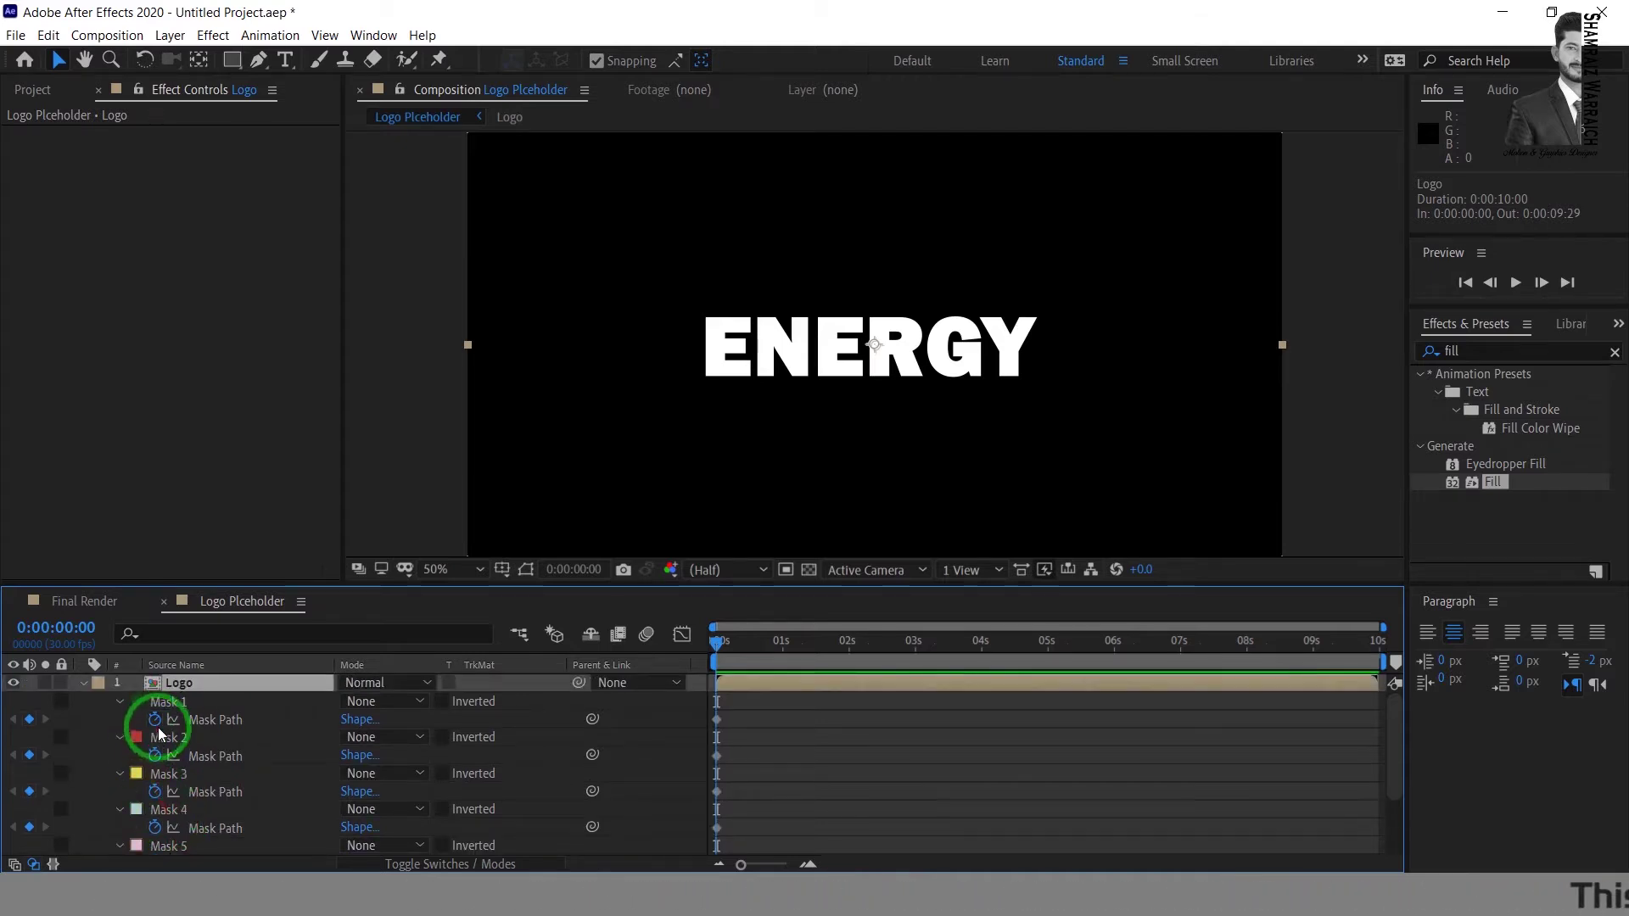
{"action": "left_click", "coordinate": [156, 721]}
{"action": "left_click", "coordinate": [156, 756]}
{"action": "left_click", "coordinate": [155, 792]}
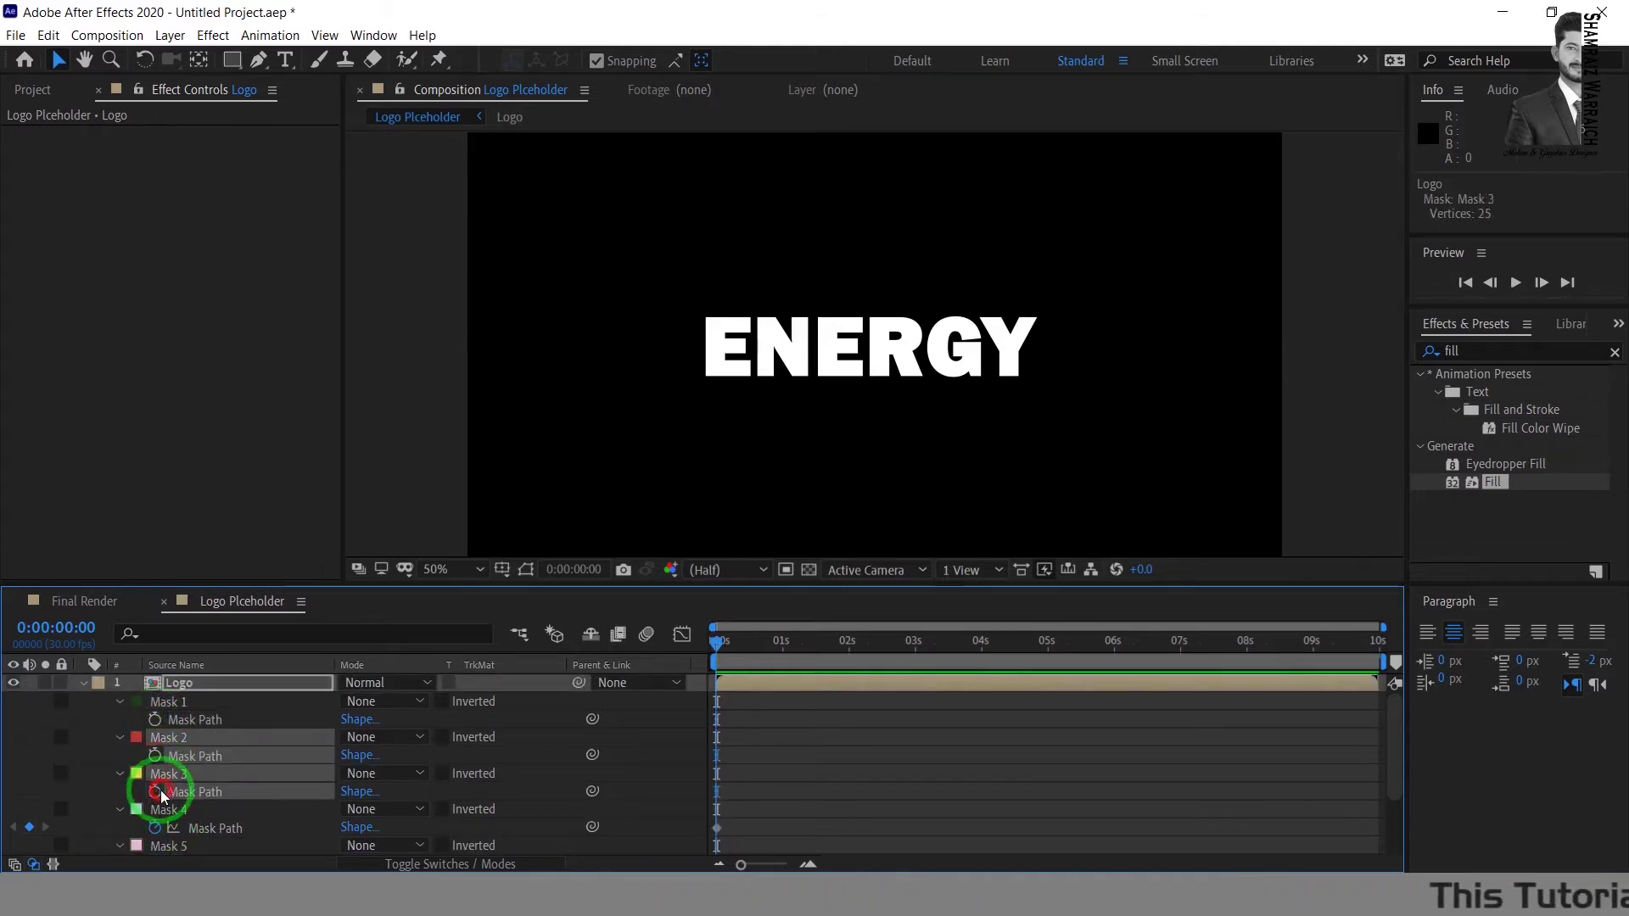
{"action": "left_click", "coordinate": [155, 828]}
{"action": "scroll", "coordinate": [196, 795], "scroll_direction": "down", "scroll_amount": 2}
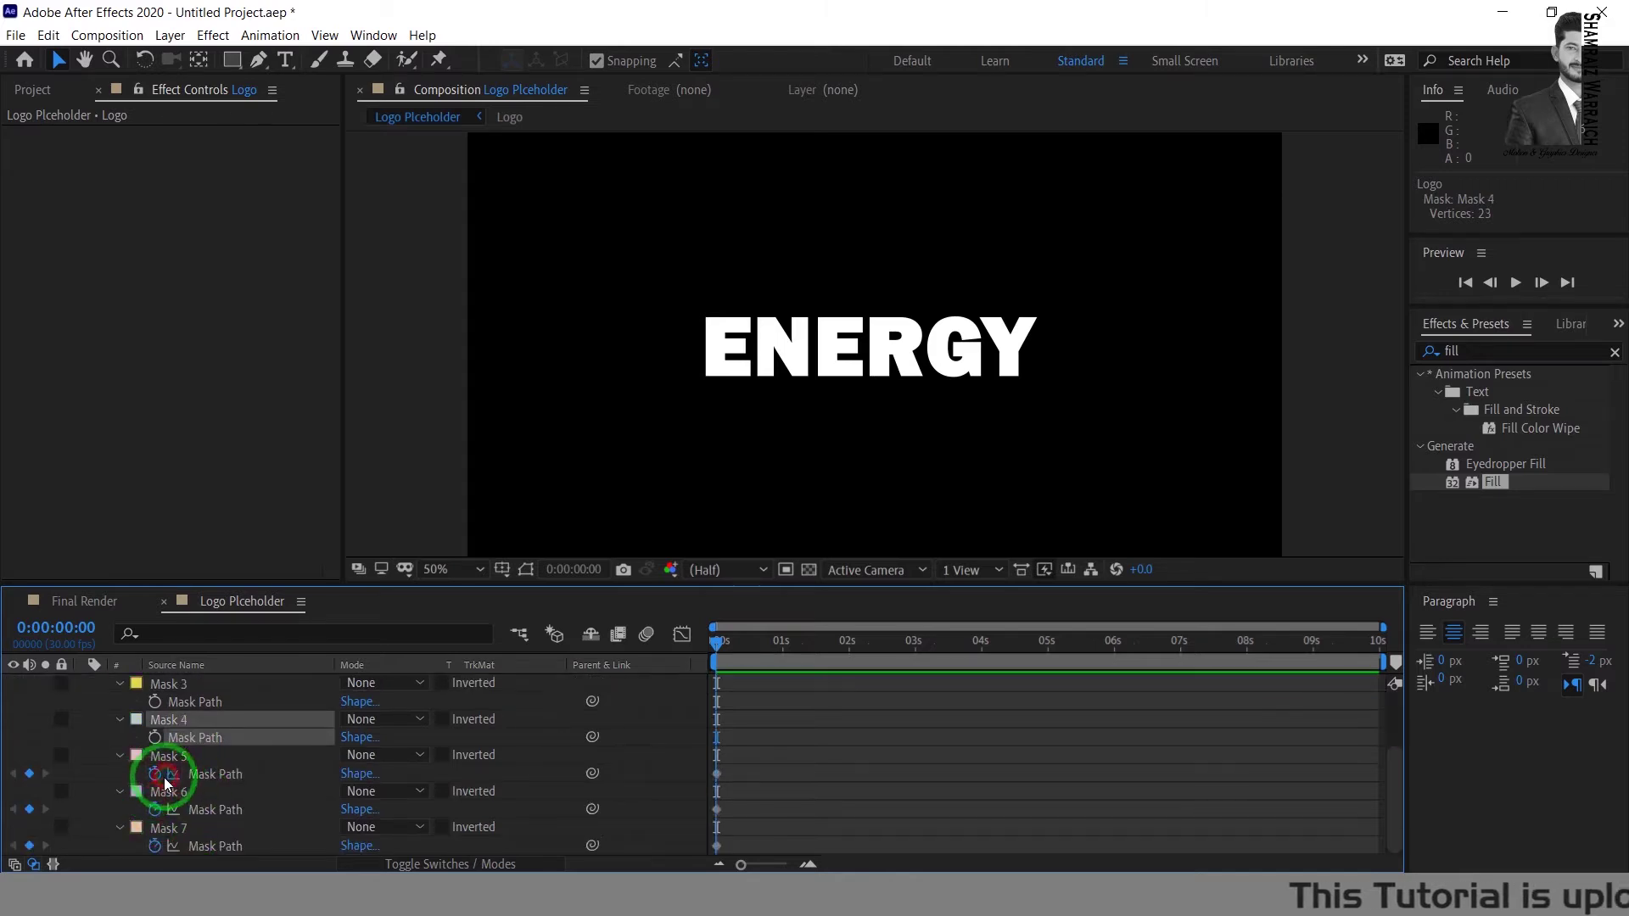
{"action": "left_click", "coordinate": [155, 774]}
{"action": "left_click", "coordinate": [156, 809]}
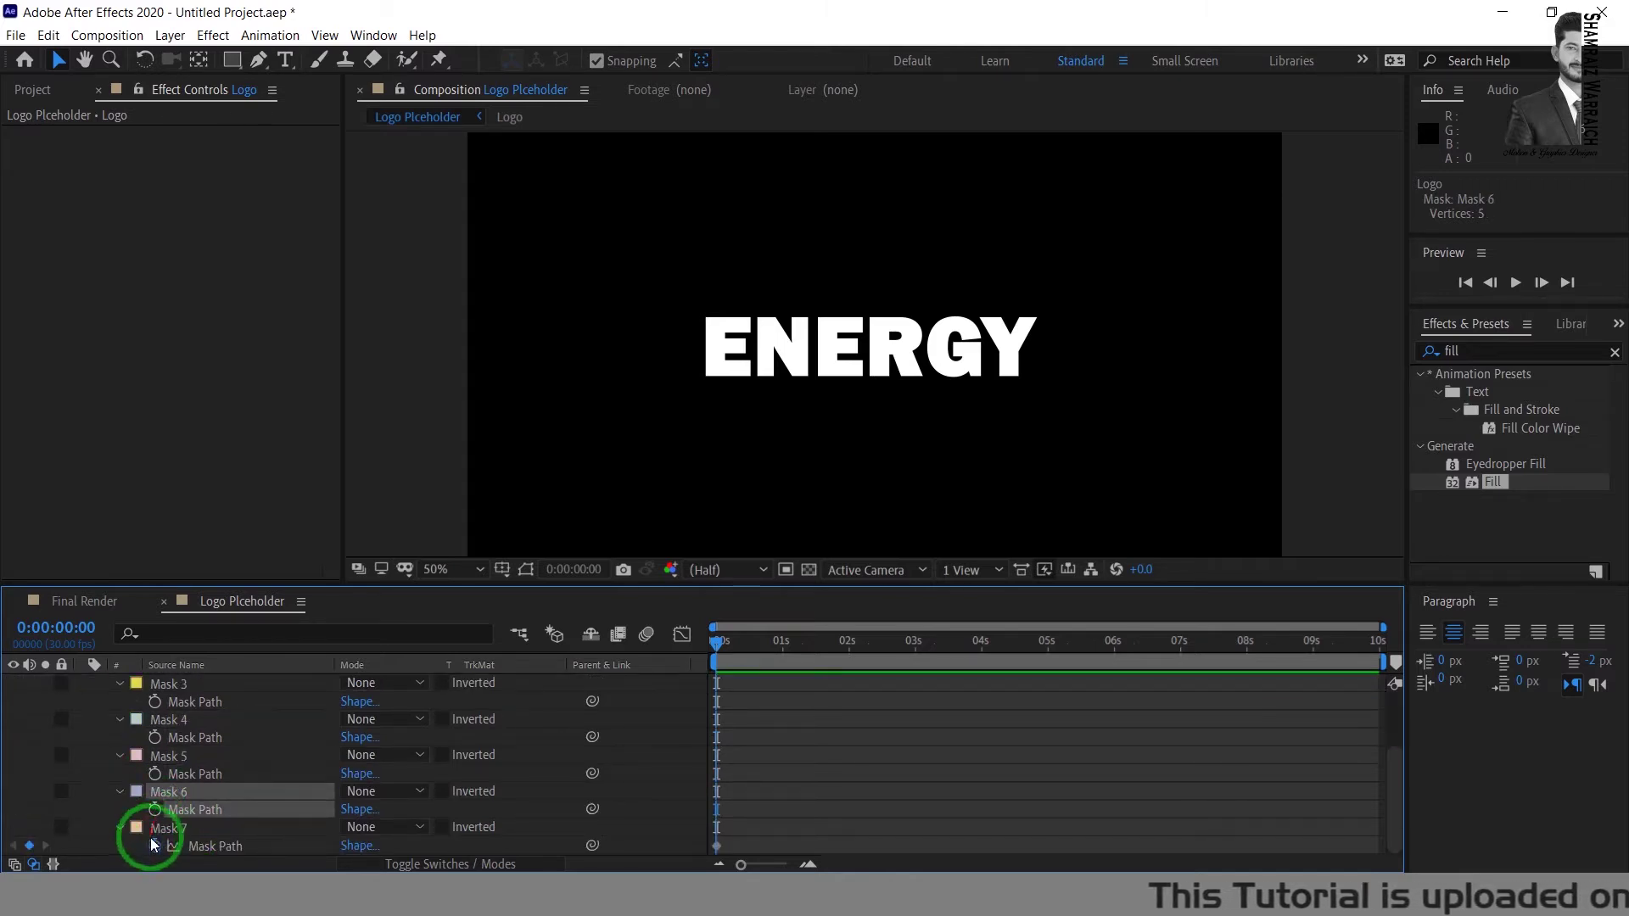
{"action": "left_click", "coordinate": [153, 844]}
{"action": "scroll", "coordinate": [162, 804], "scroll_direction": "up", "scroll_amount": 3}
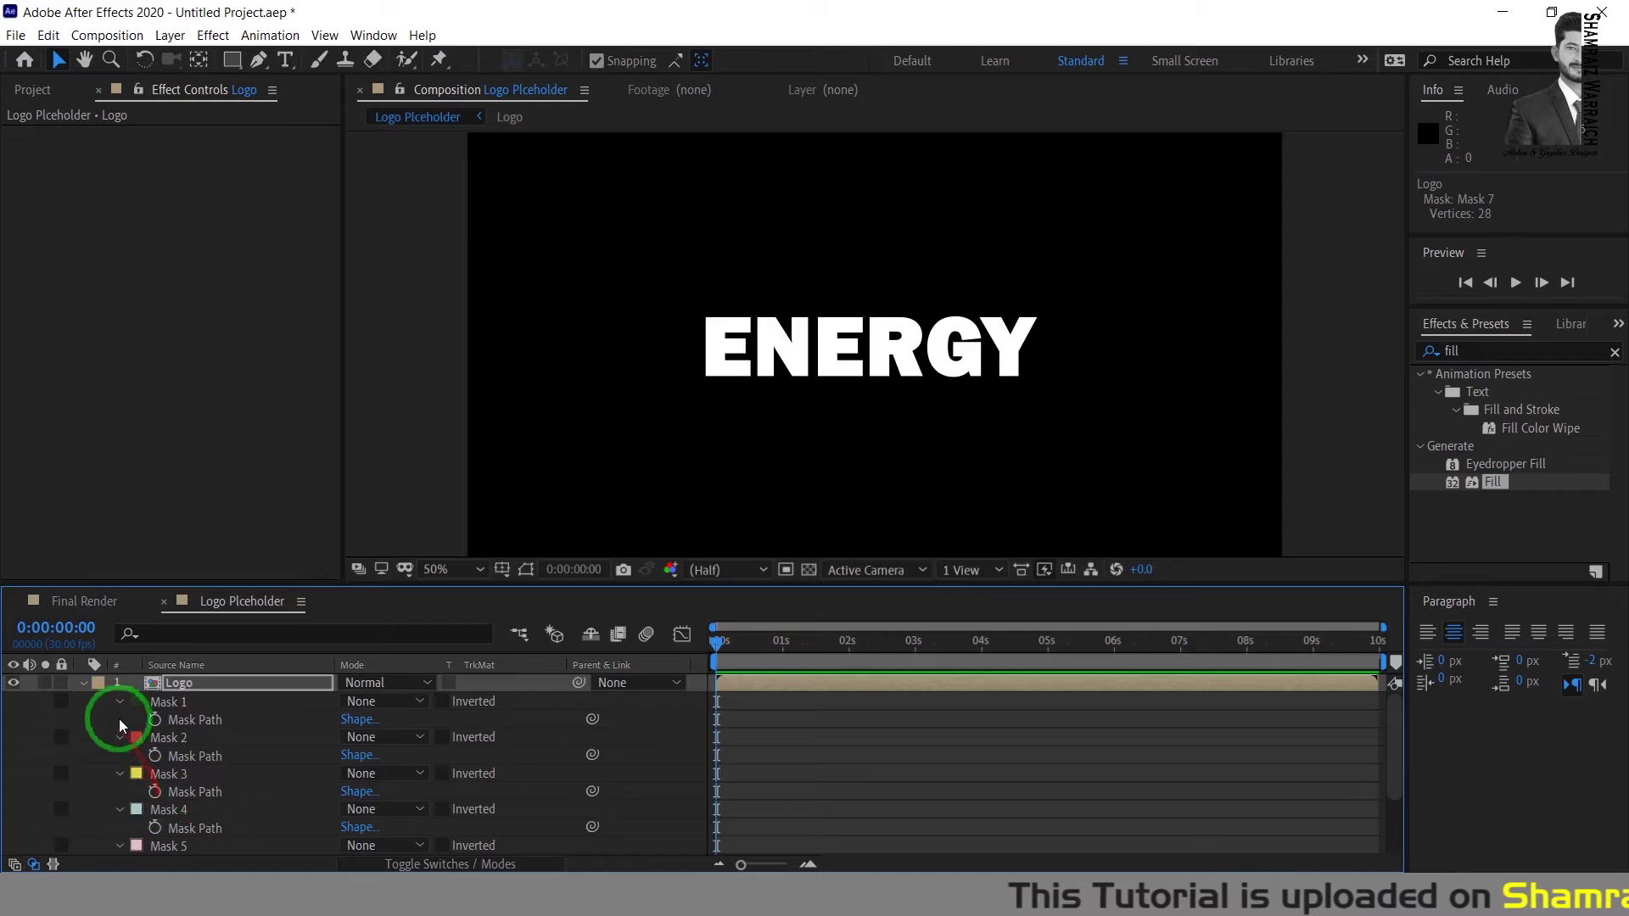
{"action": "left_click", "coordinate": [82, 682]}
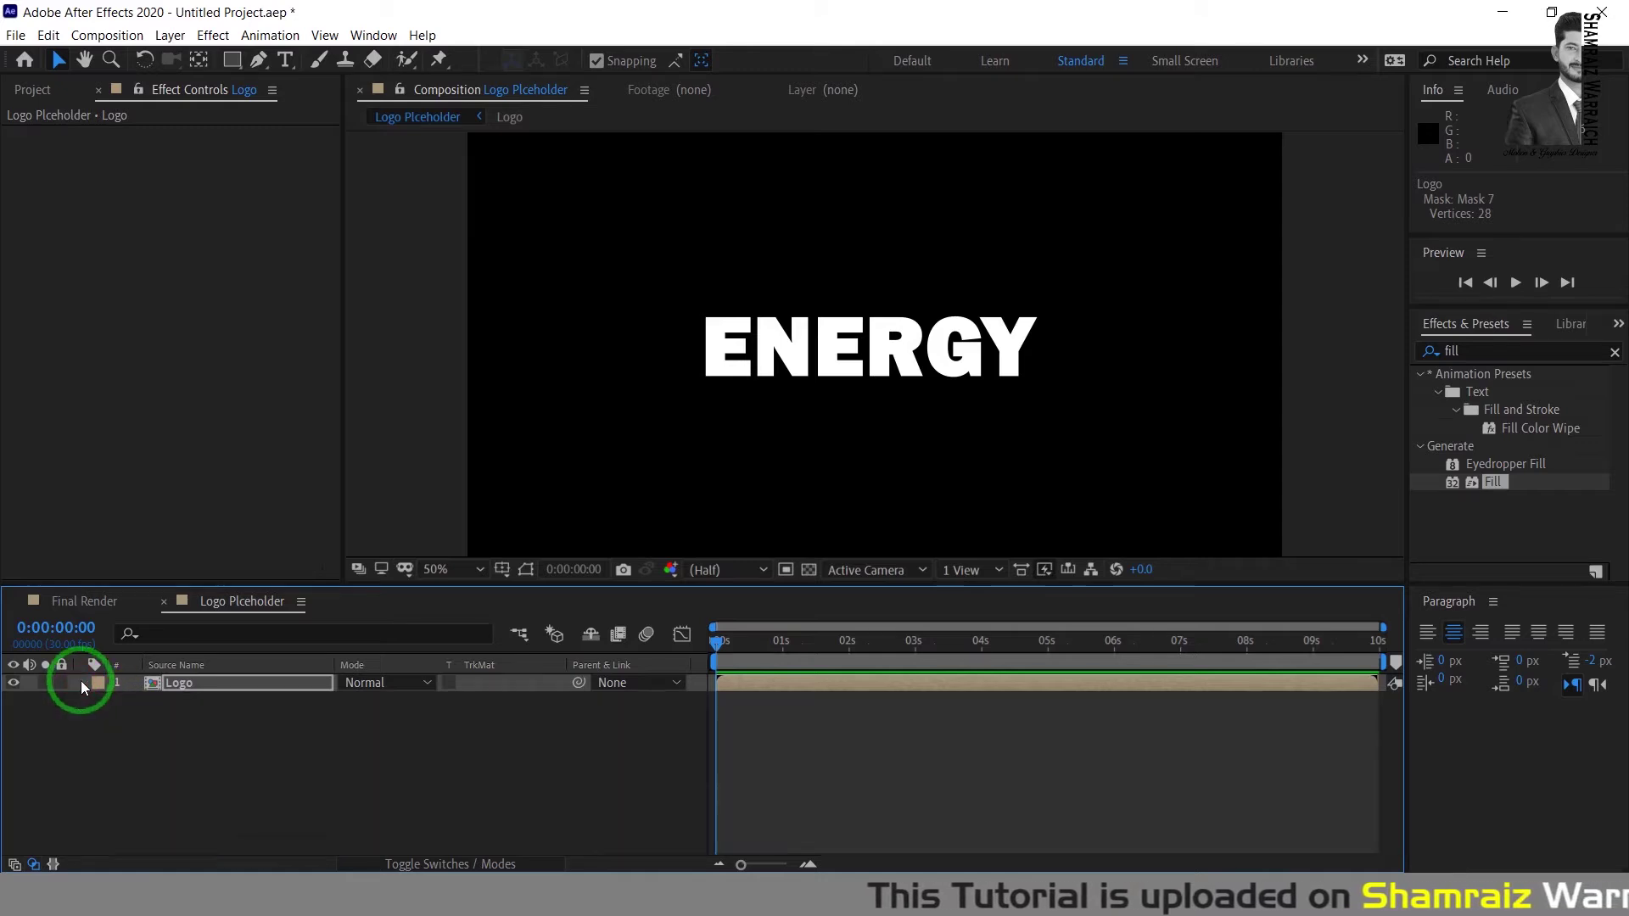
Step: Find the Saber effect and apply it to the Logo layer
{"action": "scroll", "coordinate": [676, 432], "scroll_direction": "down", "scroll_amount": 2}
{"action": "left_click", "coordinate": [182, 680]}
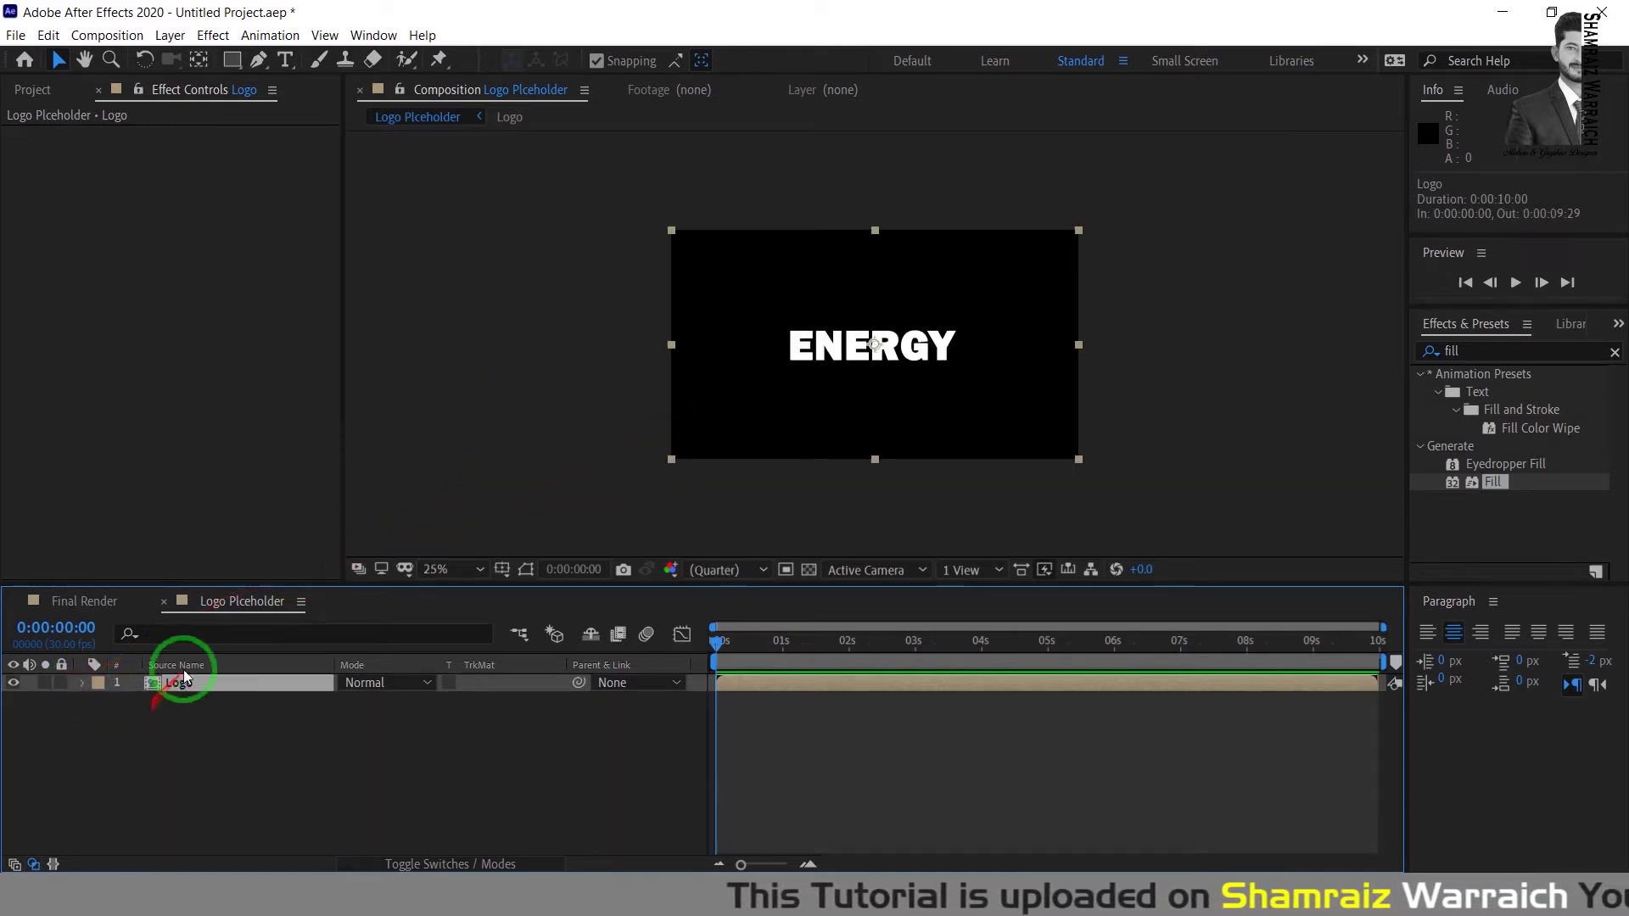
{"action": "double_click", "coordinate": [1437, 351]}
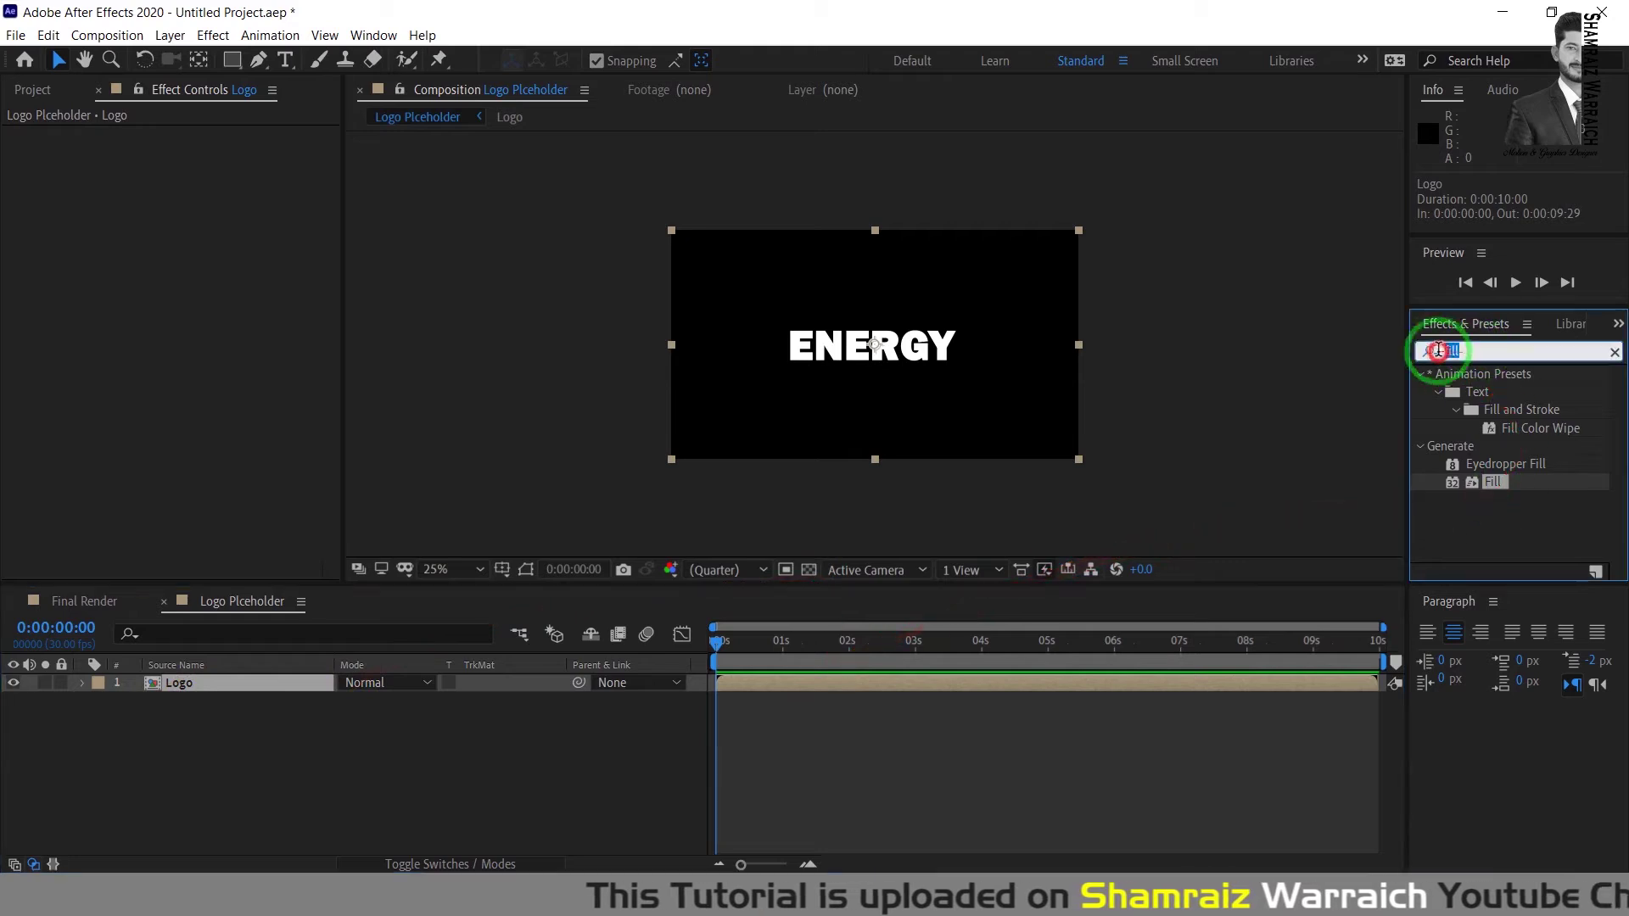
{"action": "type", "text": "Saber"}
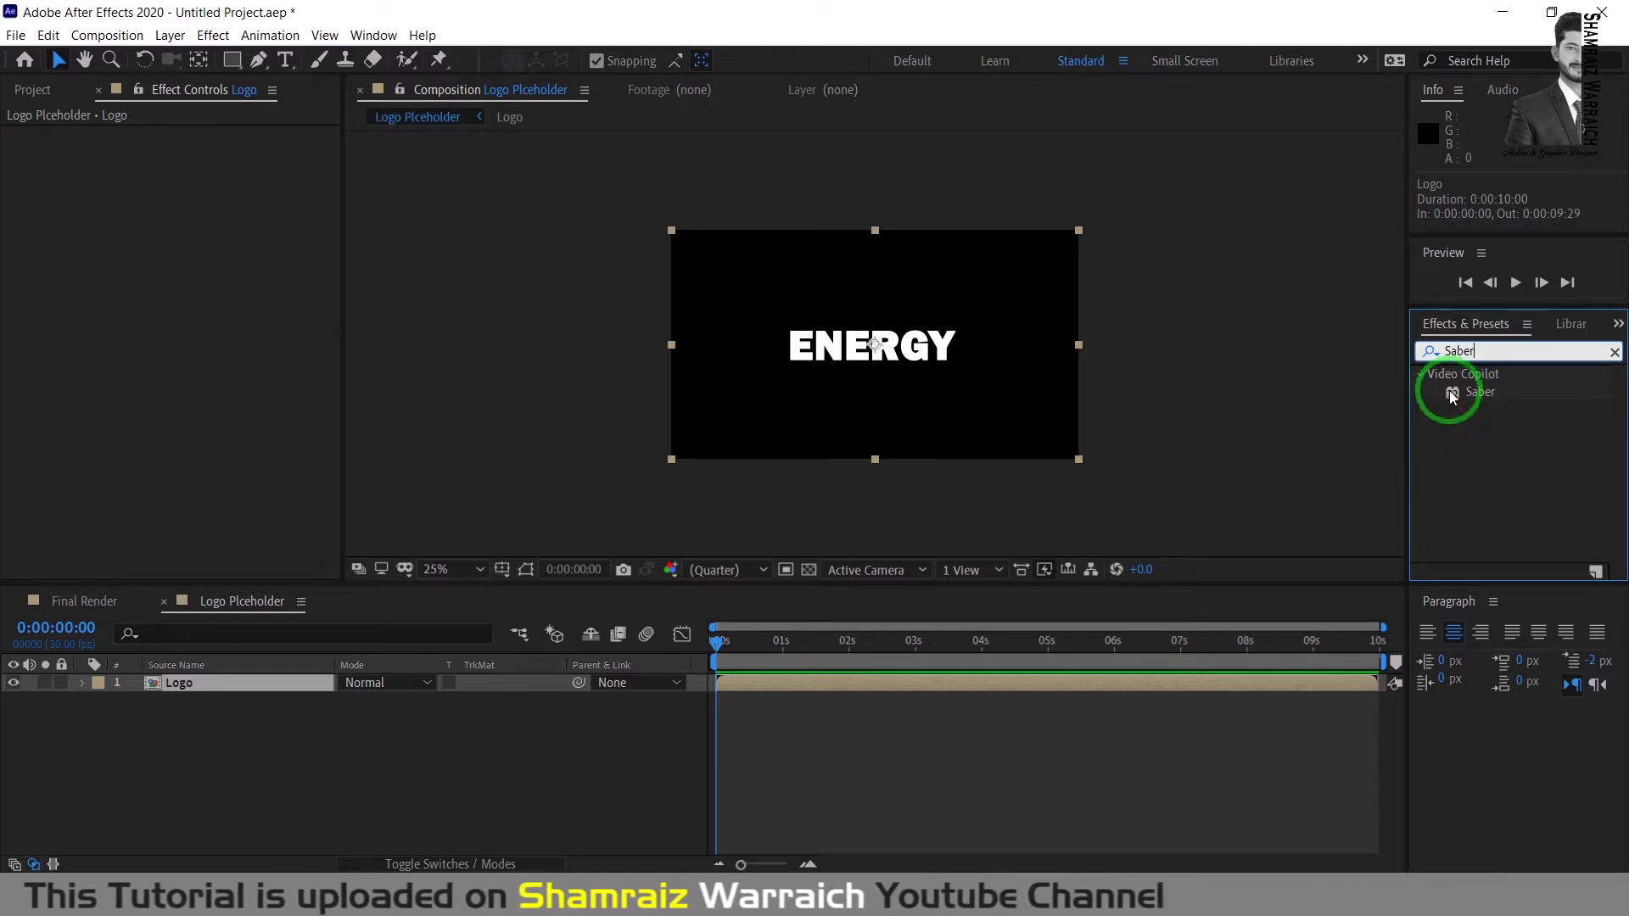
{"action": "double_click", "coordinate": [1475, 392]}
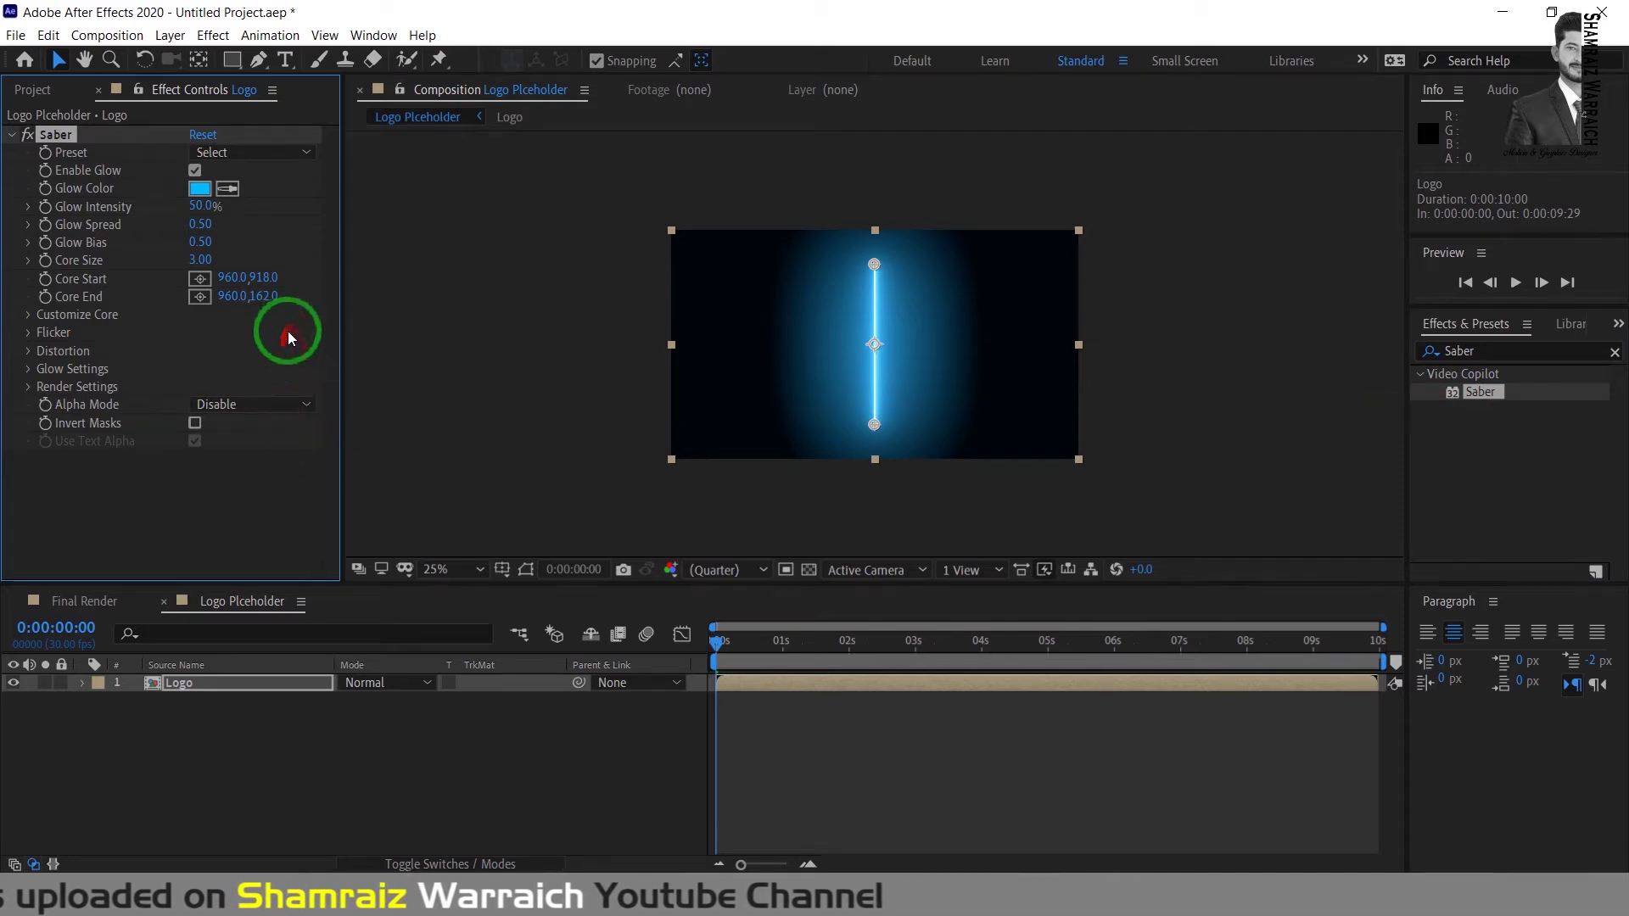
Step: Set Saber's Core Type to Layer Masks so the glow follows the traced letter outlines
{"action": "left_click", "coordinate": [30, 315]}
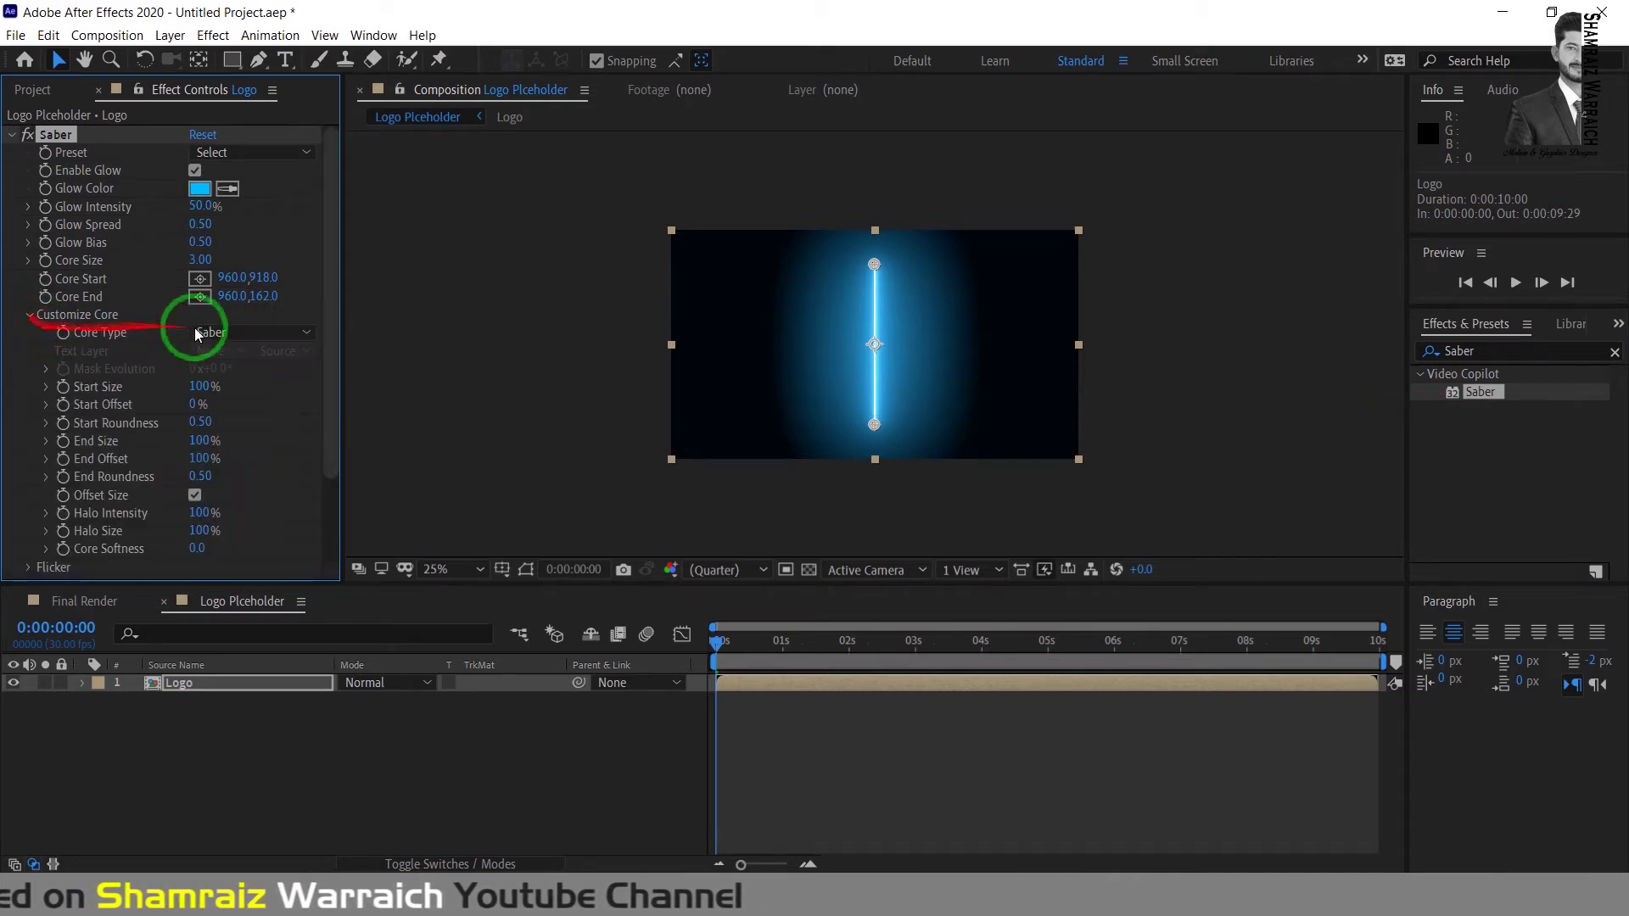
{"action": "left_click", "coordinate": [204, 332]}
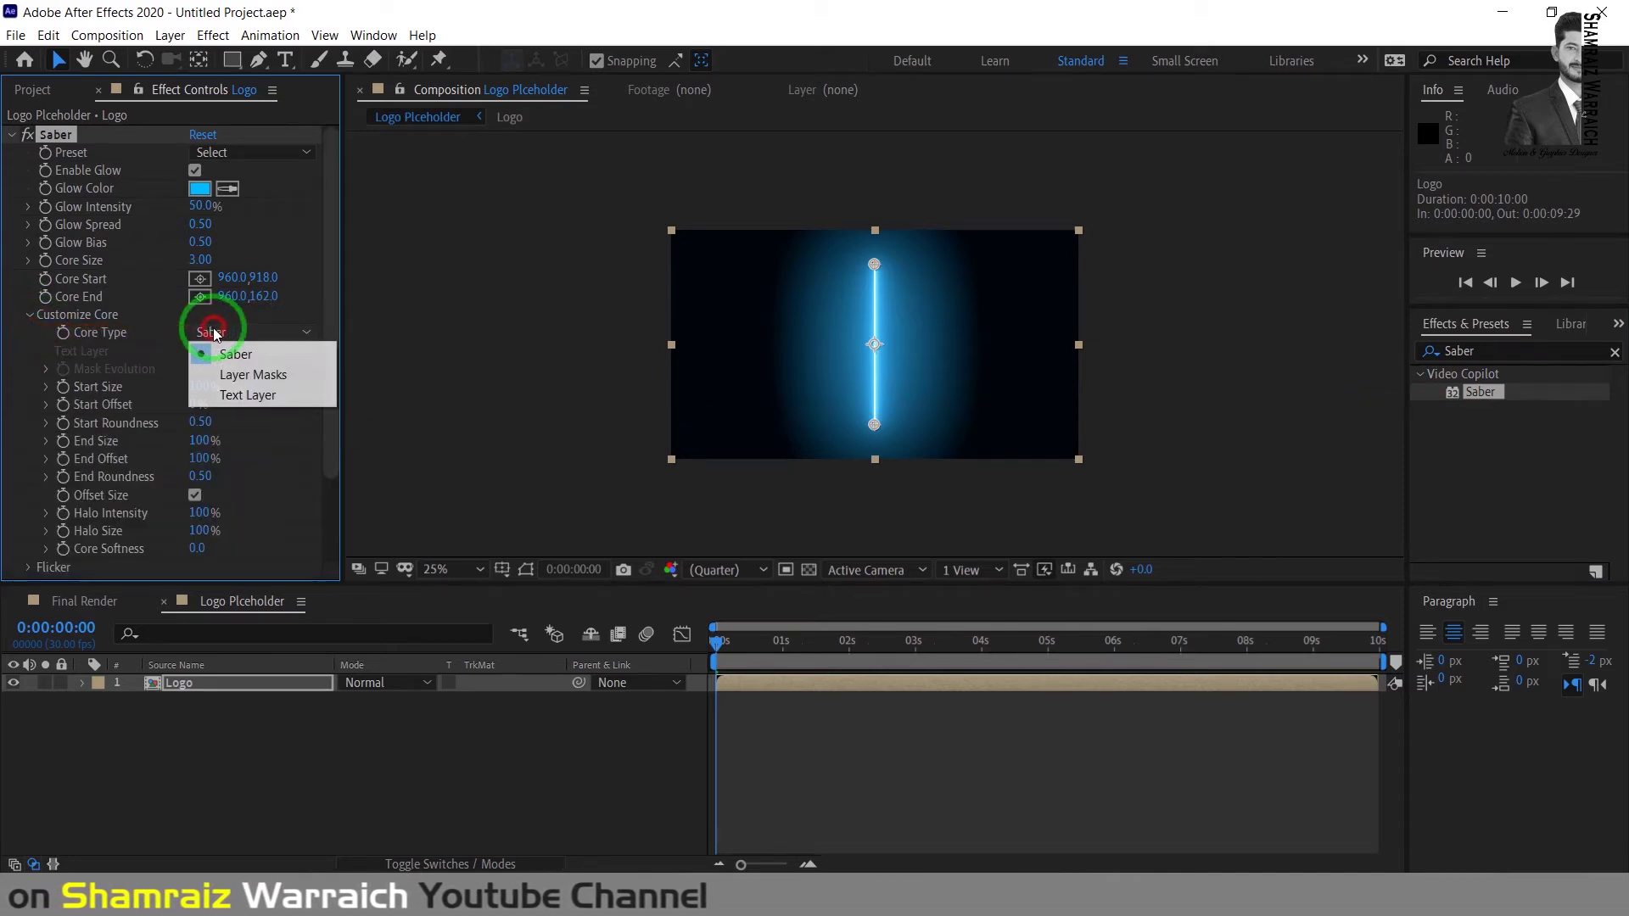
{"action": "left_click", "coordinate": [251, 376]}
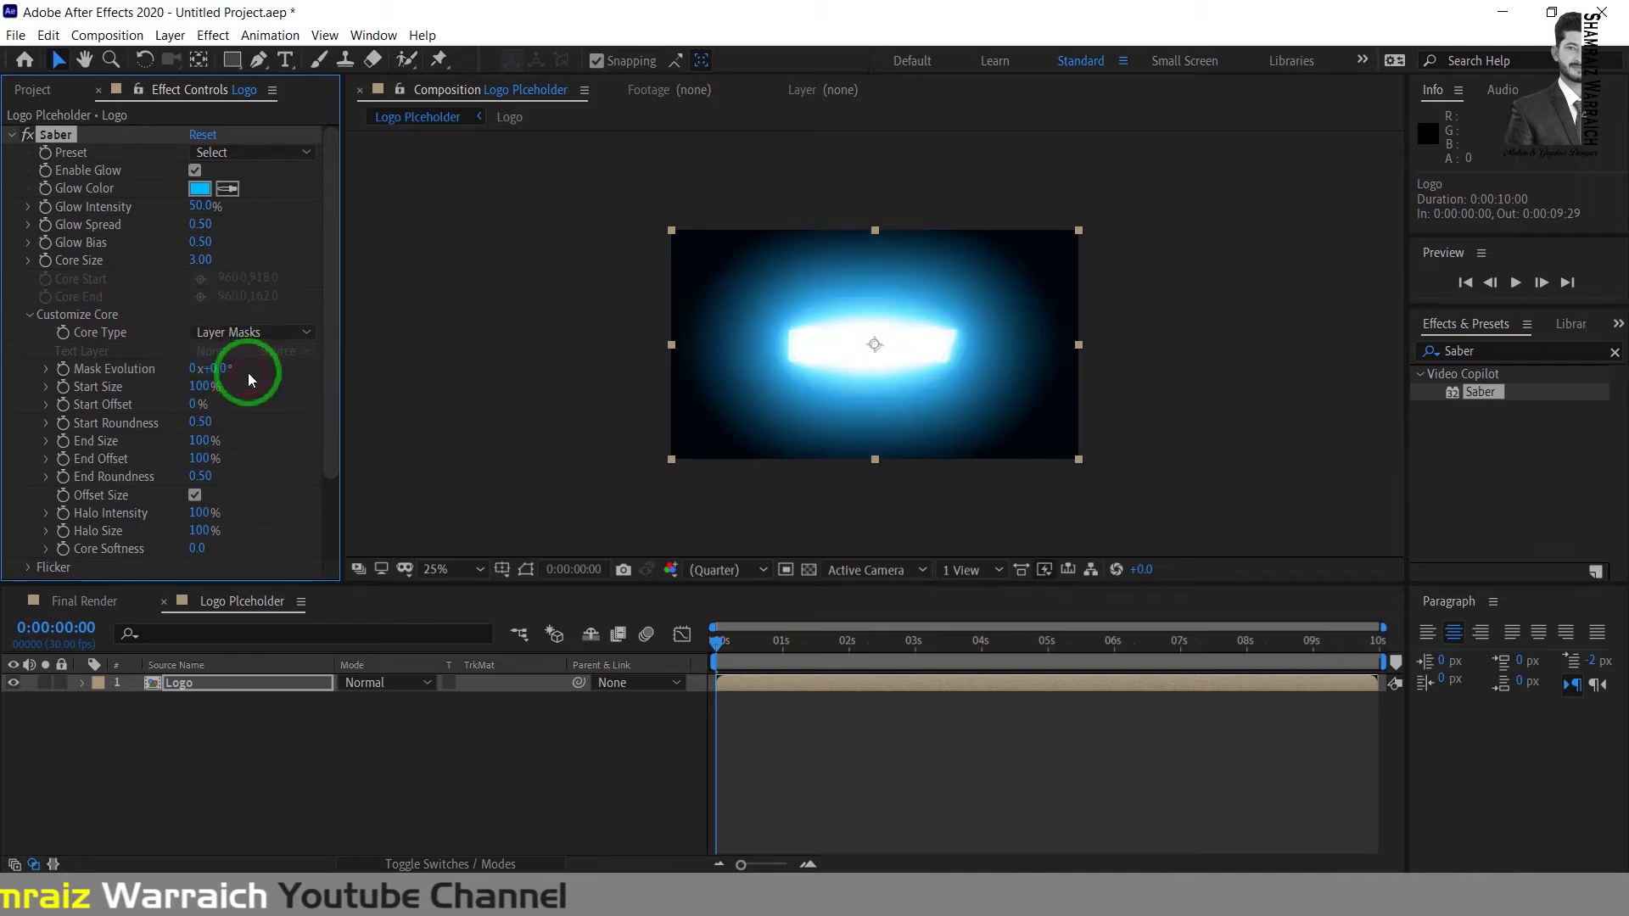
Step: Set Saber's Glow Intensity to 20% and its Core Size to 1.6
{"action": "left_click", "coordinate": [191, 207]}
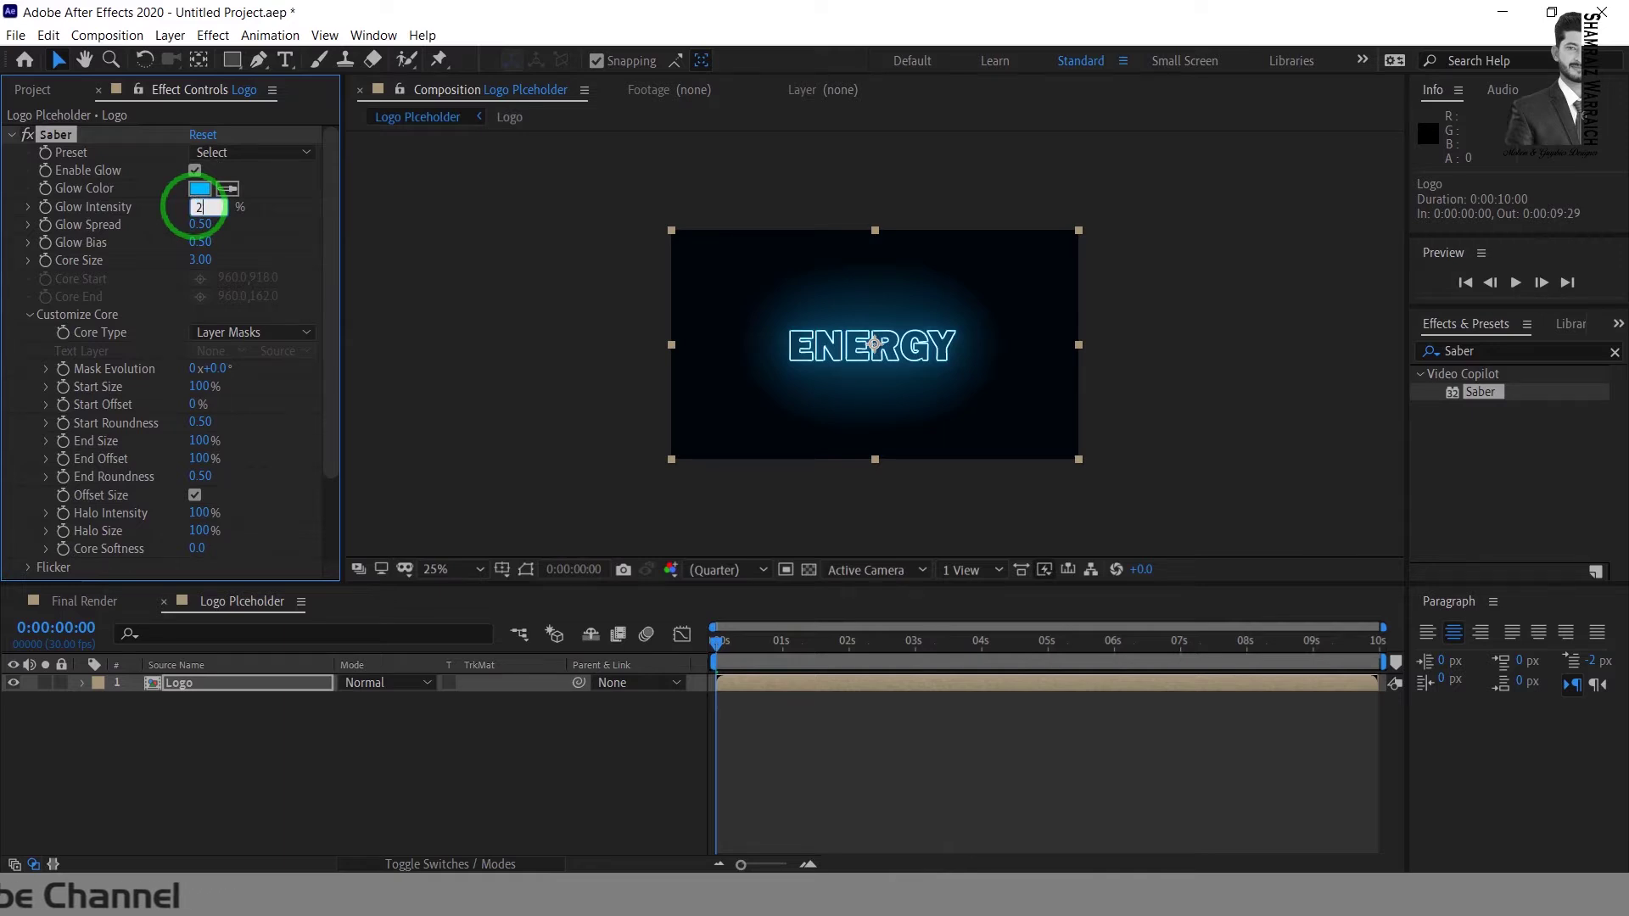
{"action": "key", "text": "Return"}
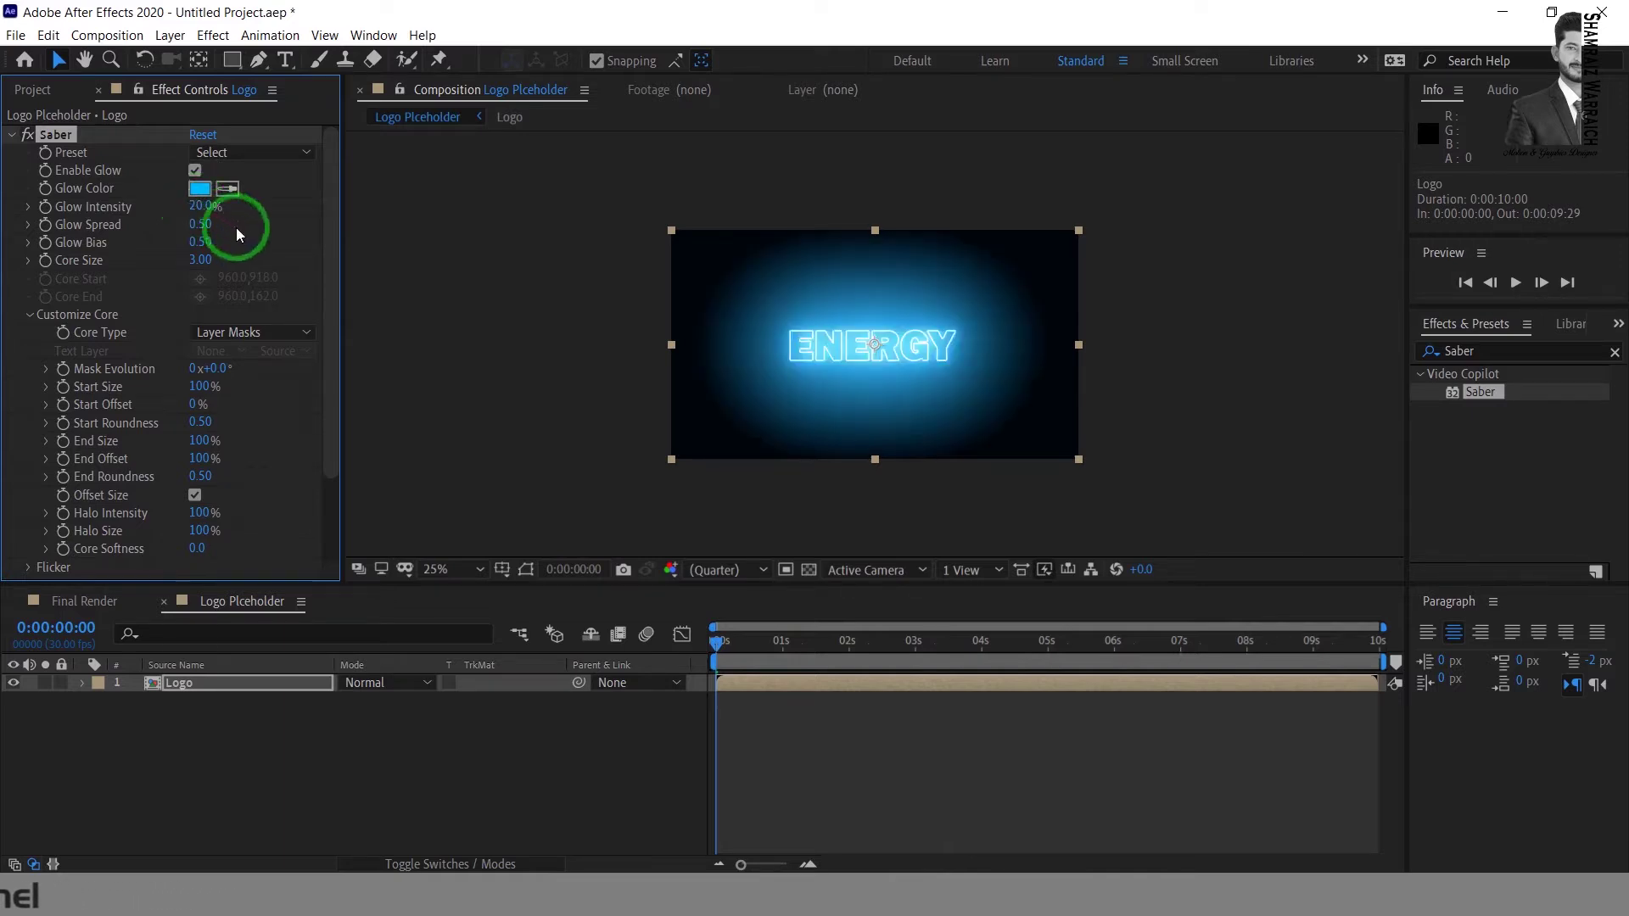
{"action": "left_click", "coordinate": [215, 261]}
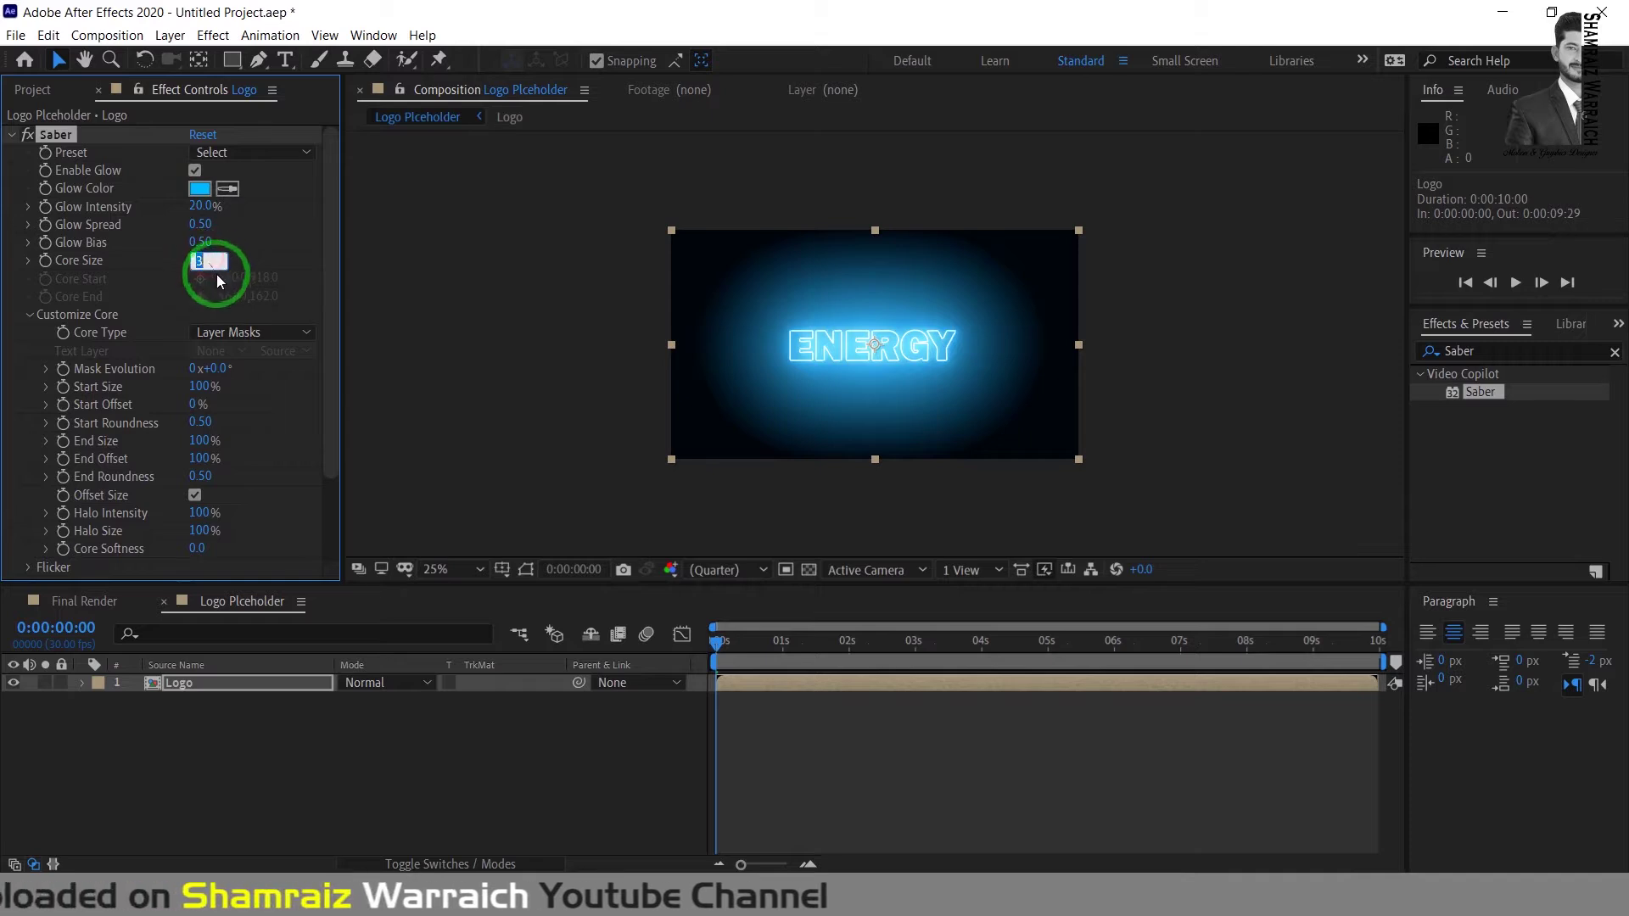
{"action": "key", "text": "Down"}
{"action": "key", "text": "Down"}
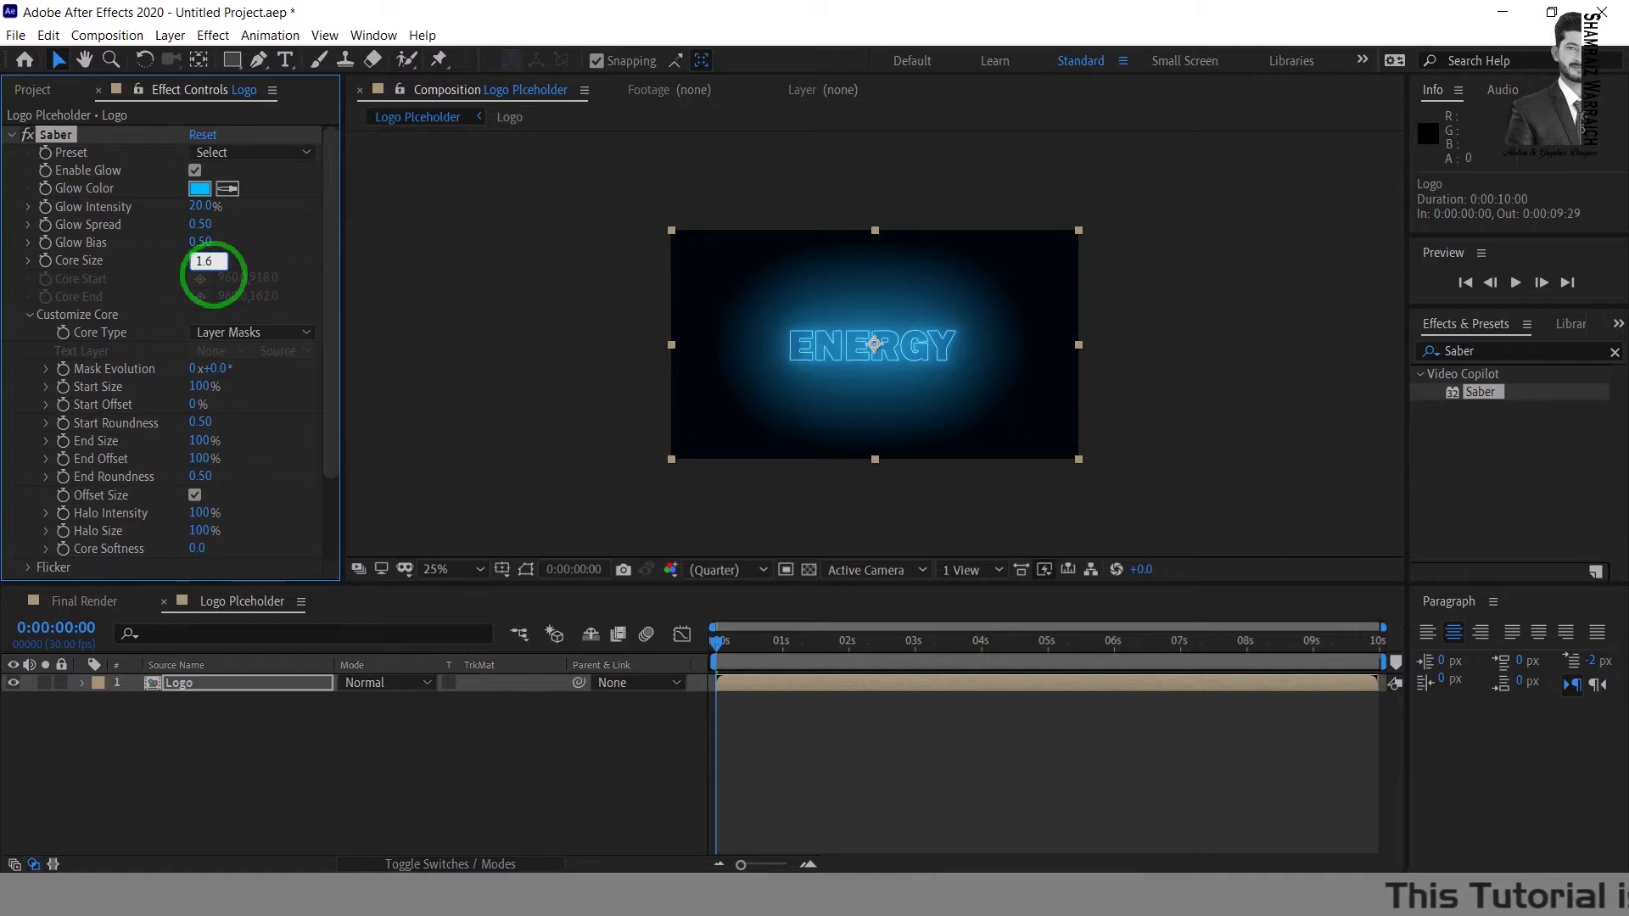
{"action": "key", "text": "Return"}
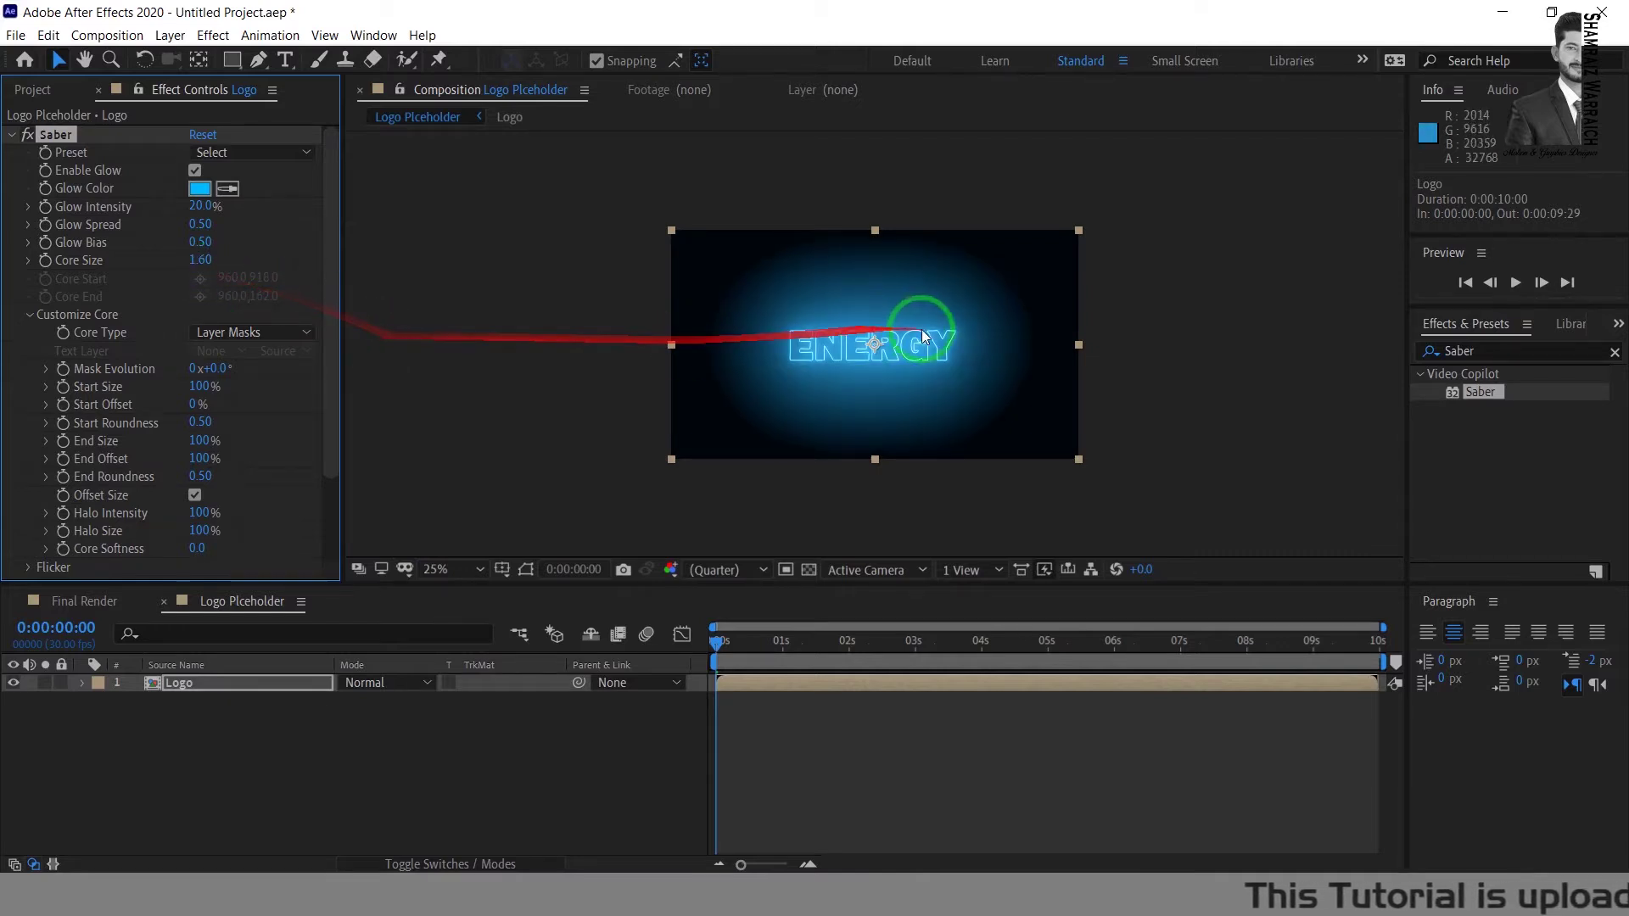
{"action": "key", "text": "period"}
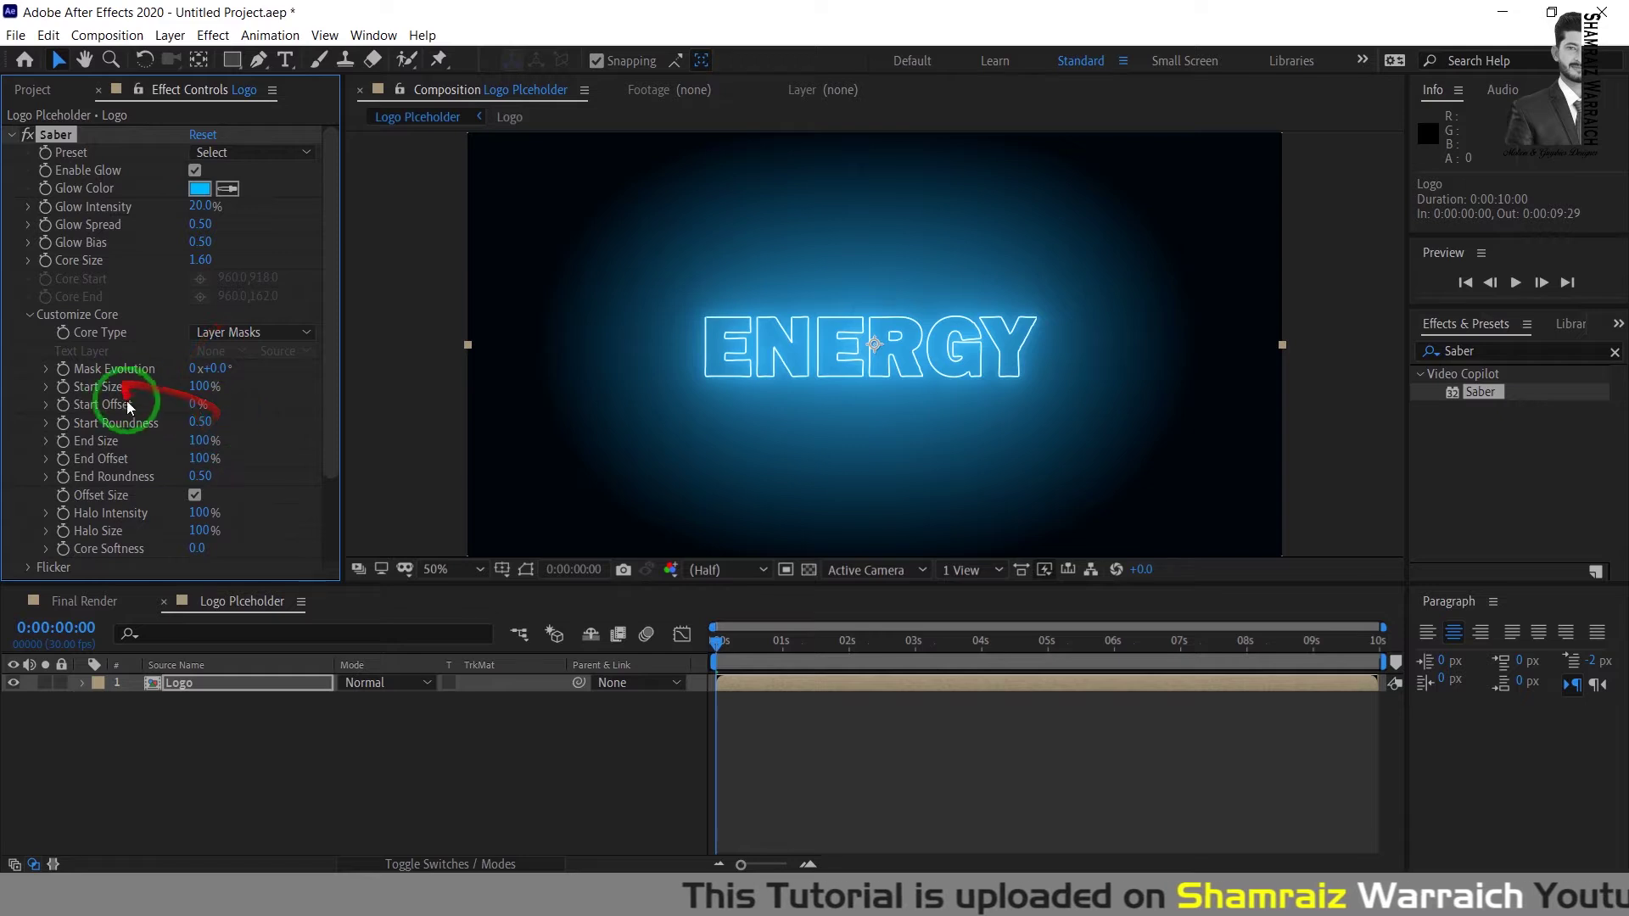
Step: At 0:00:00:00, enable keyframing for Saber's Mask Evolution and End Offset, and set End Offset to 0%
{"action": "left_click", "coordinate": [716, 647]}
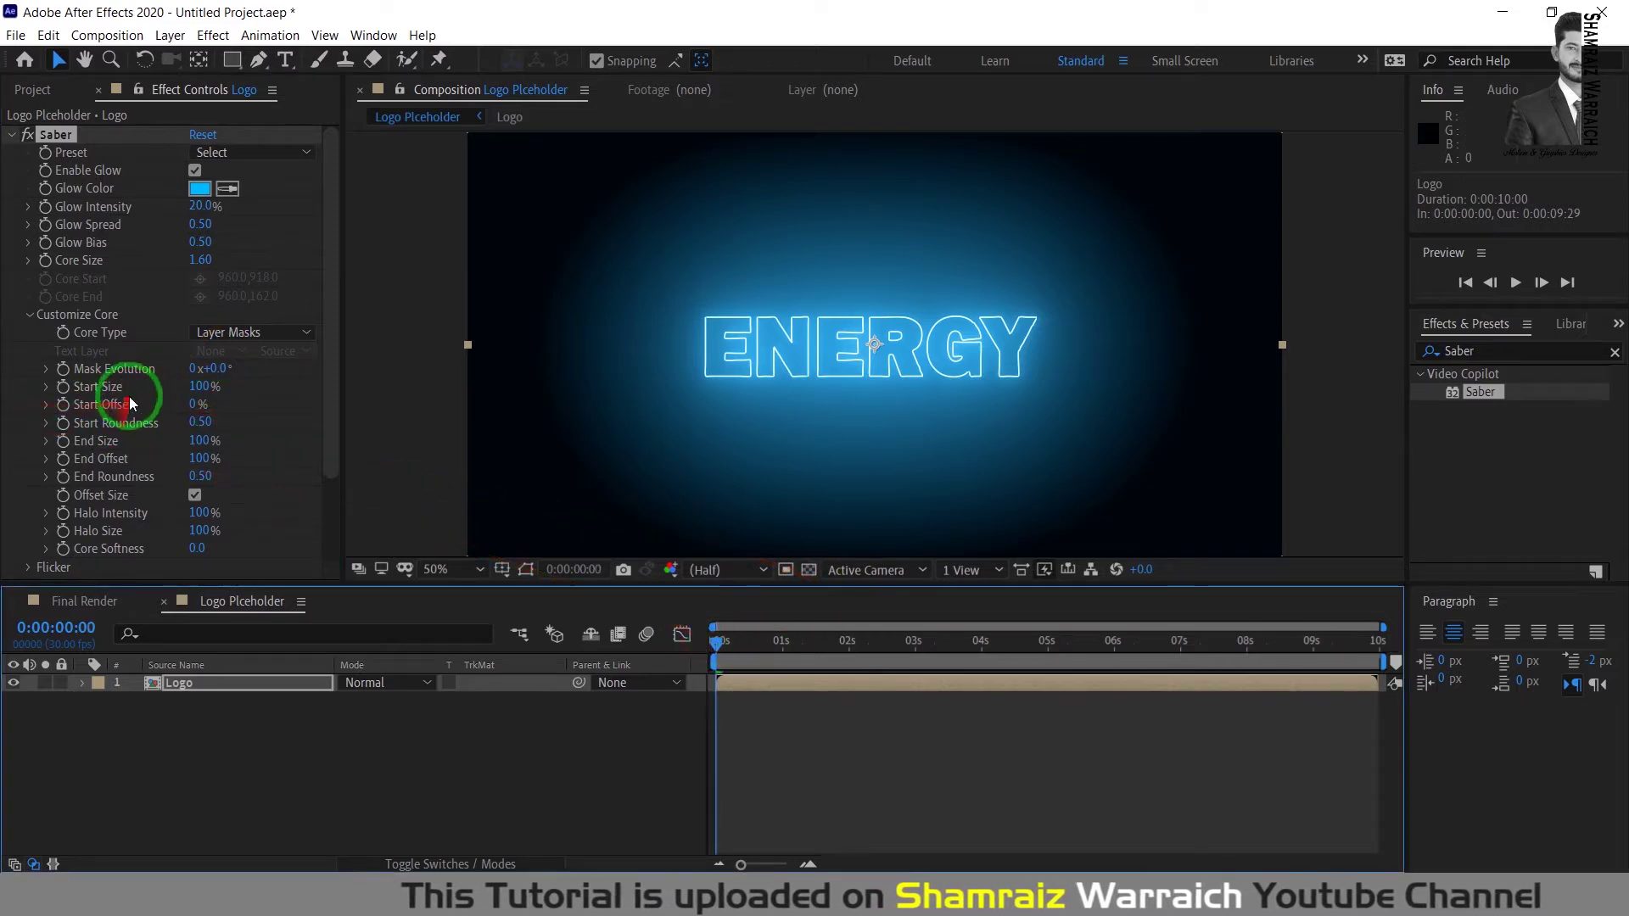
{"action": "left_click", "coordinate": [64, 373]}
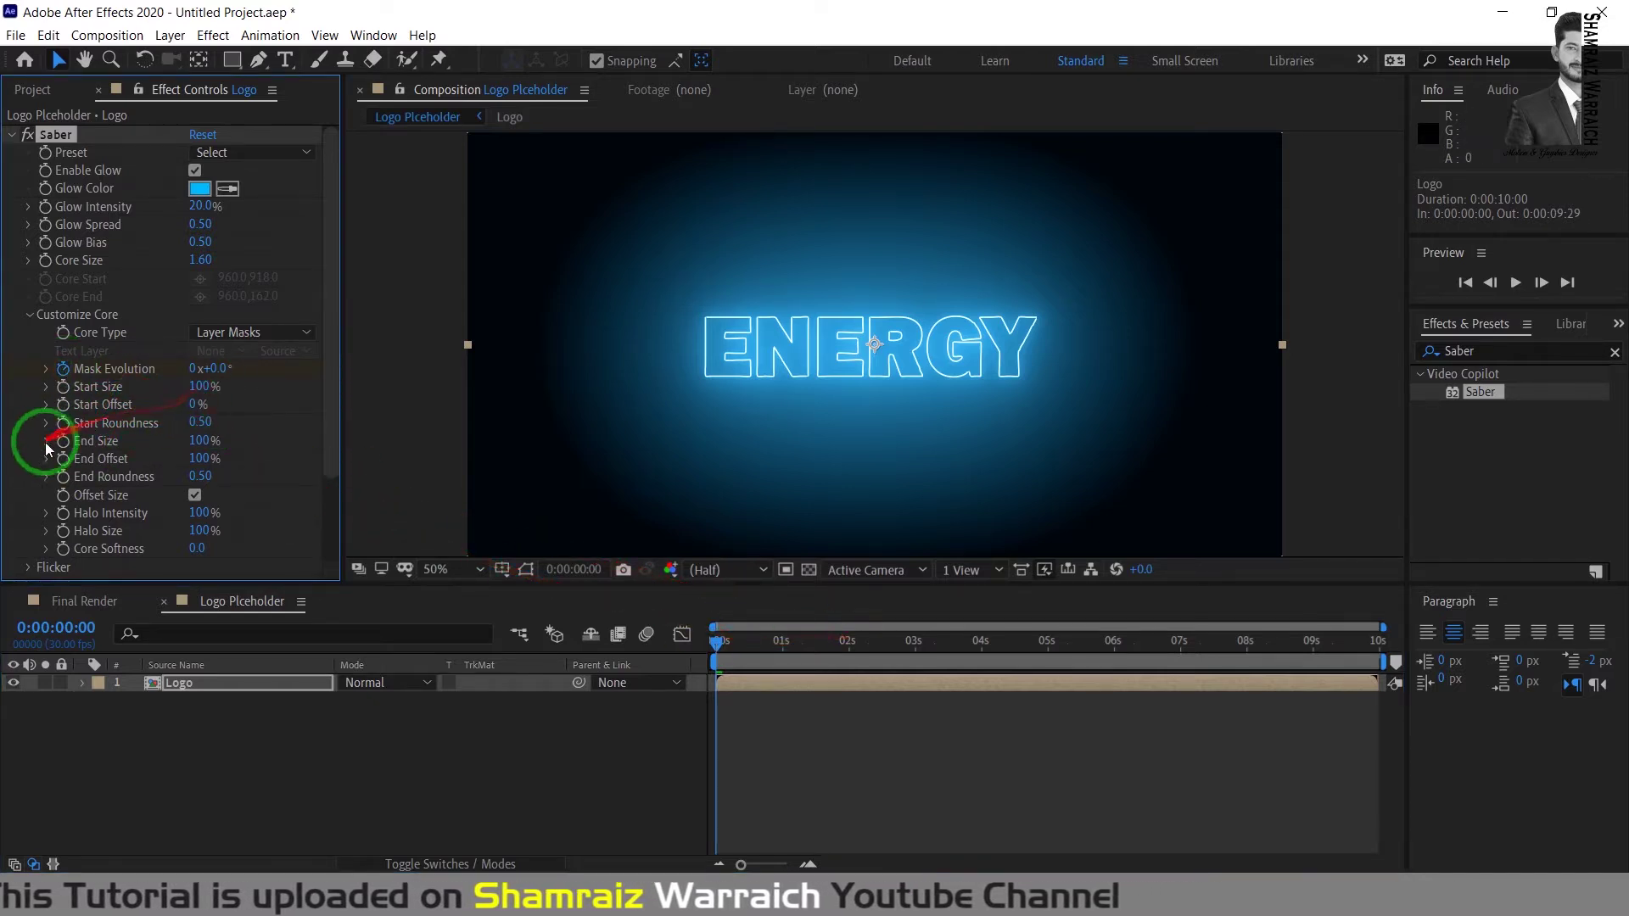
{"action": "left_click", "coordinate": [63, 460]}
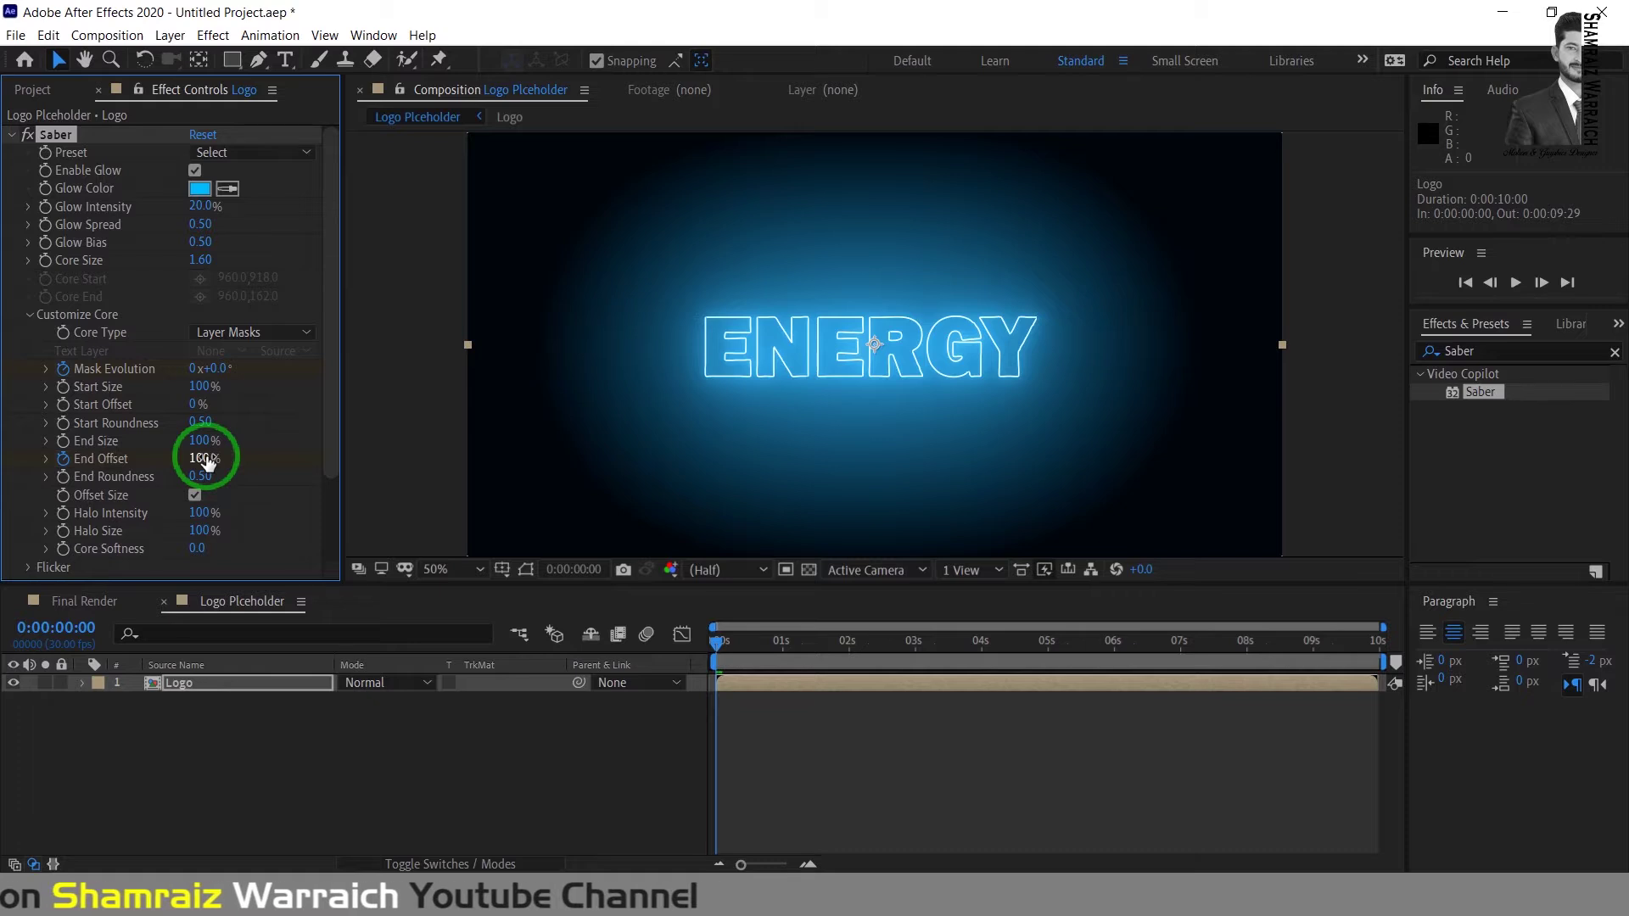
{"action": "left_click_drag", "start_coordinate": [206, 460], "coordinate": [11, 458]}
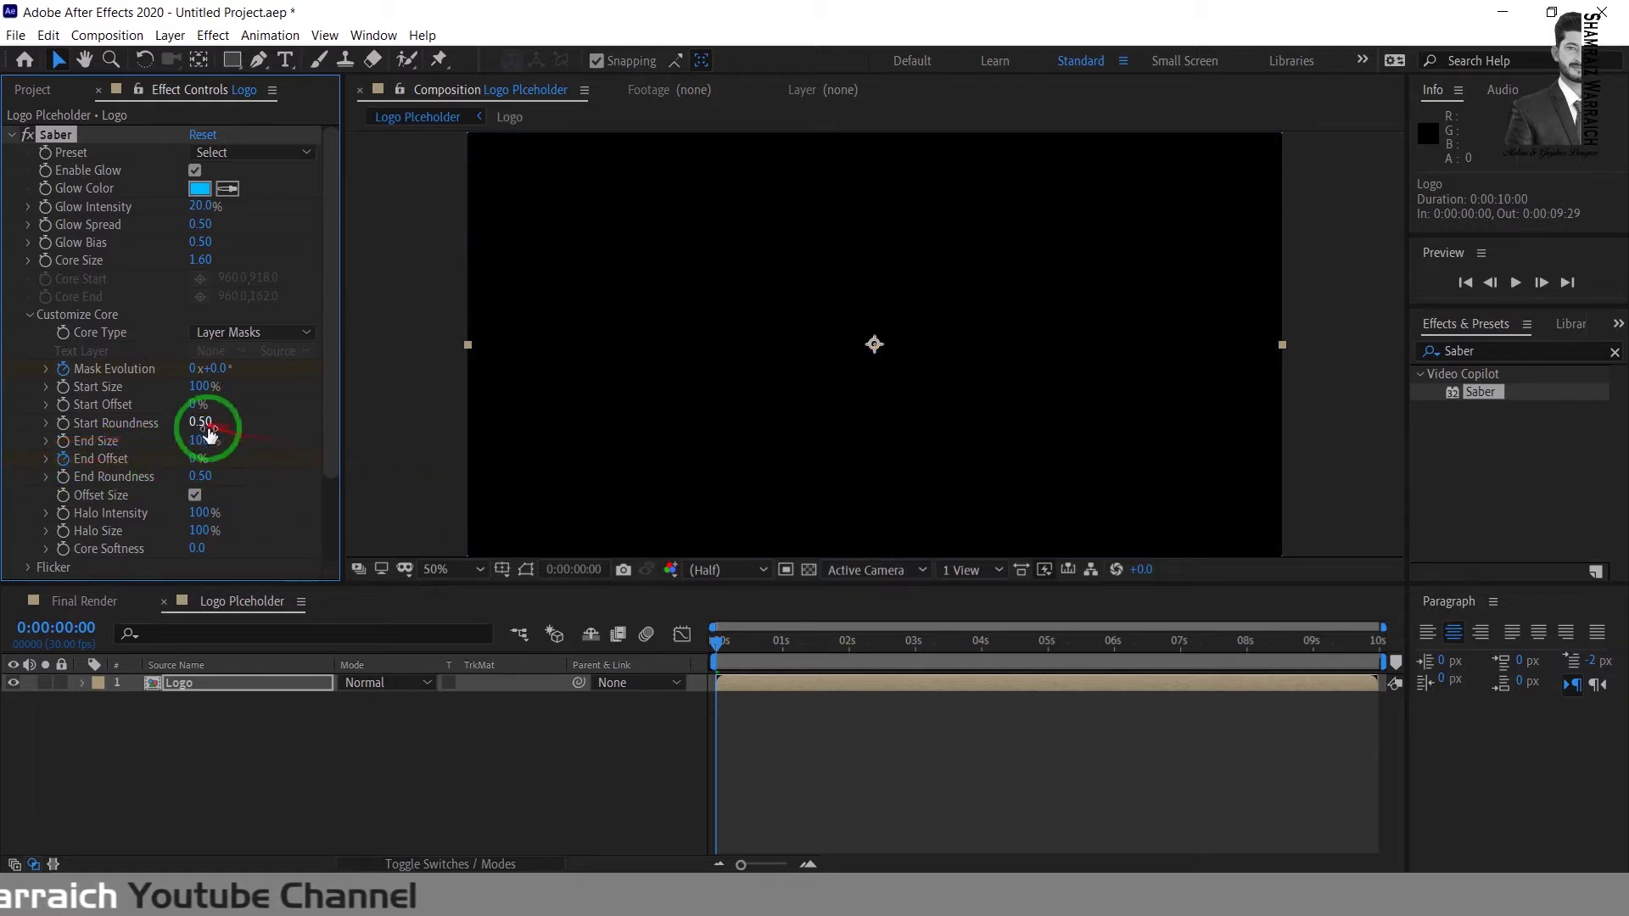
Step: Set Saber's End Size to 51% and both Start Roundness and End Roundness to 0
{"action": "left_click_drag", "start_coordinate": [207, 442], "coordinate": [158, 441]}
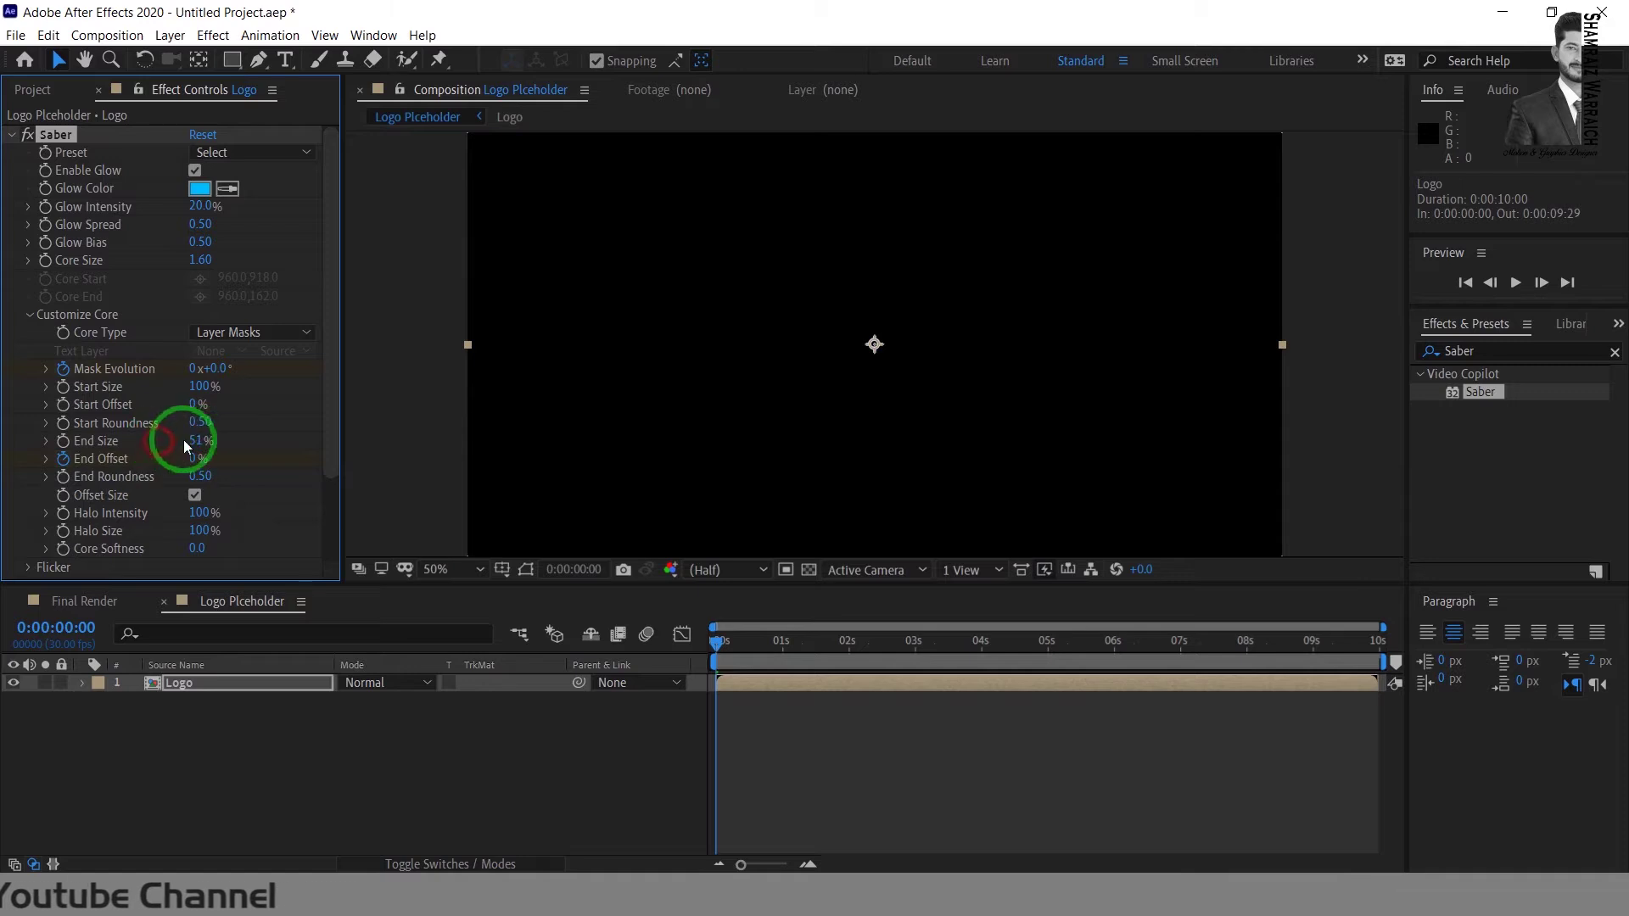
{"action": "left_click", "coordinate": [197, 441]}
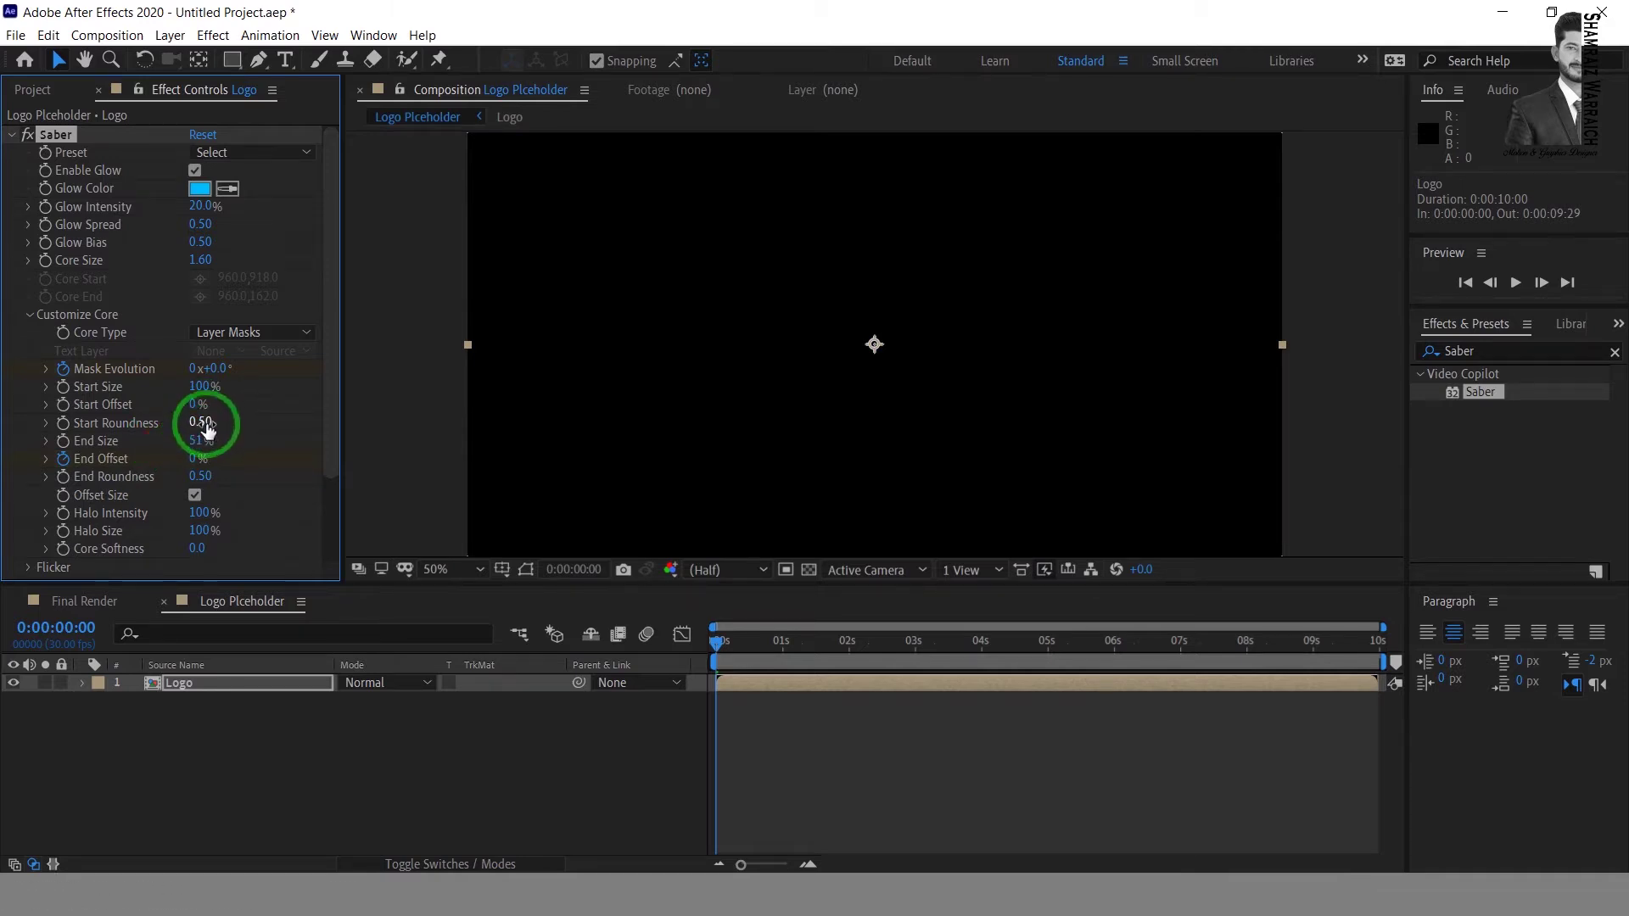
{"action": "left_click_drag", "start_coordinate": [205, 421], "coordinate": [59, 419]}
{"action": "left_click_drag", "start_coordinate": [202, 476], "coordinate": [12, 473]}
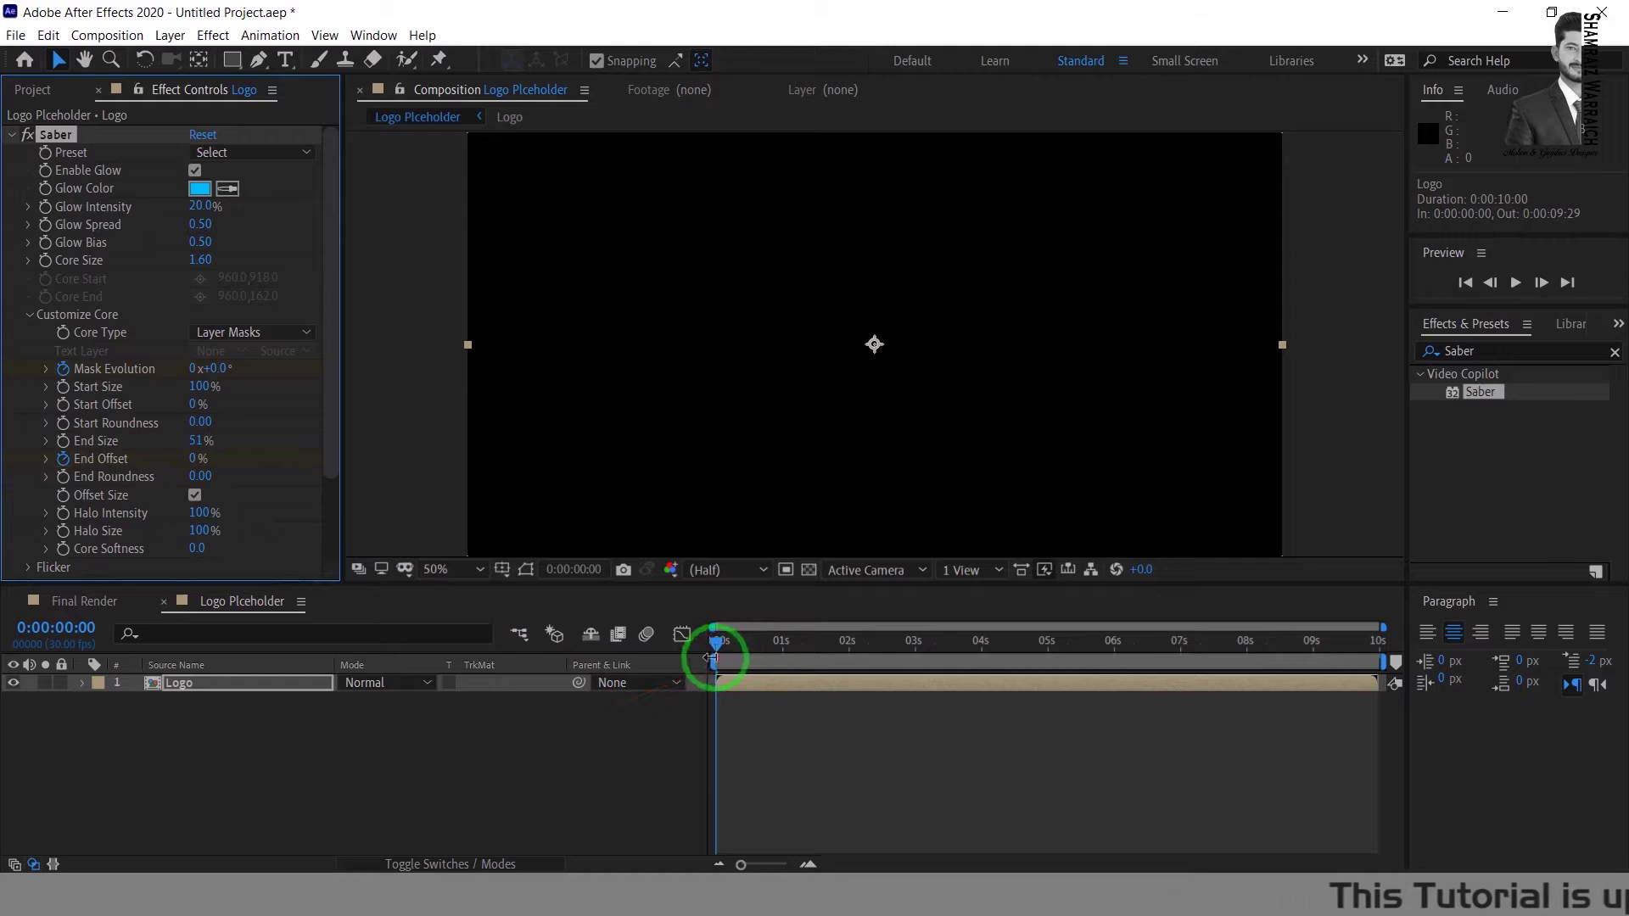
Step: Keyframe Saber's End Offset at 100% at 0:00:01:16
{"action": "left_click_drag", "start_coordinate": [719, 643], "coordinate": [805, 658]}
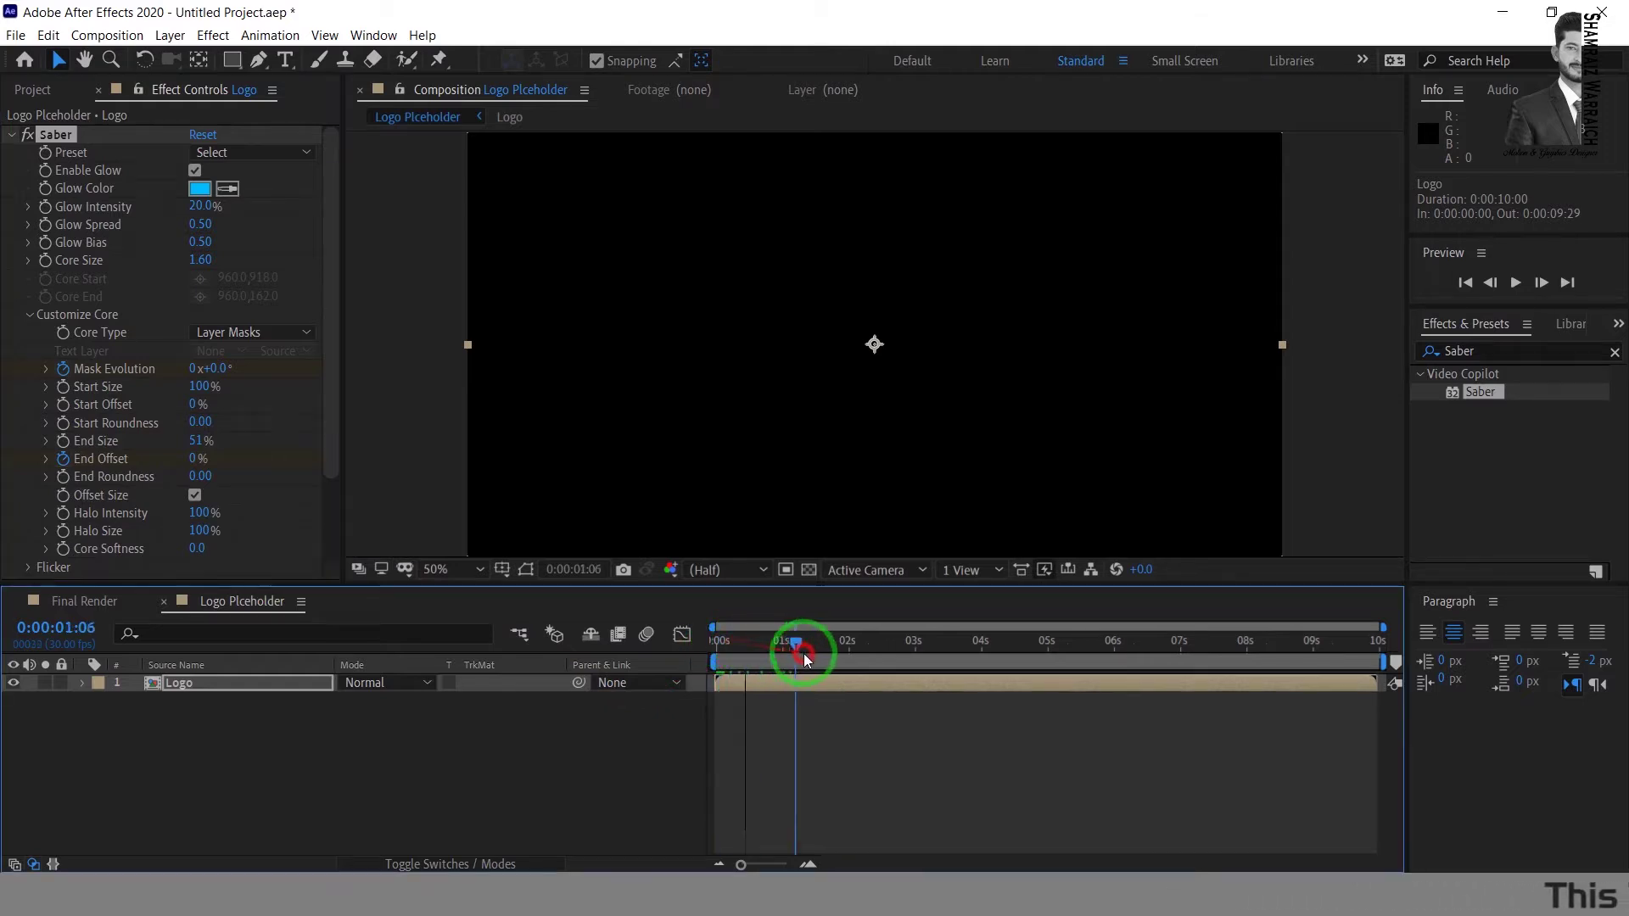
{"action": "key", "text": "space"}
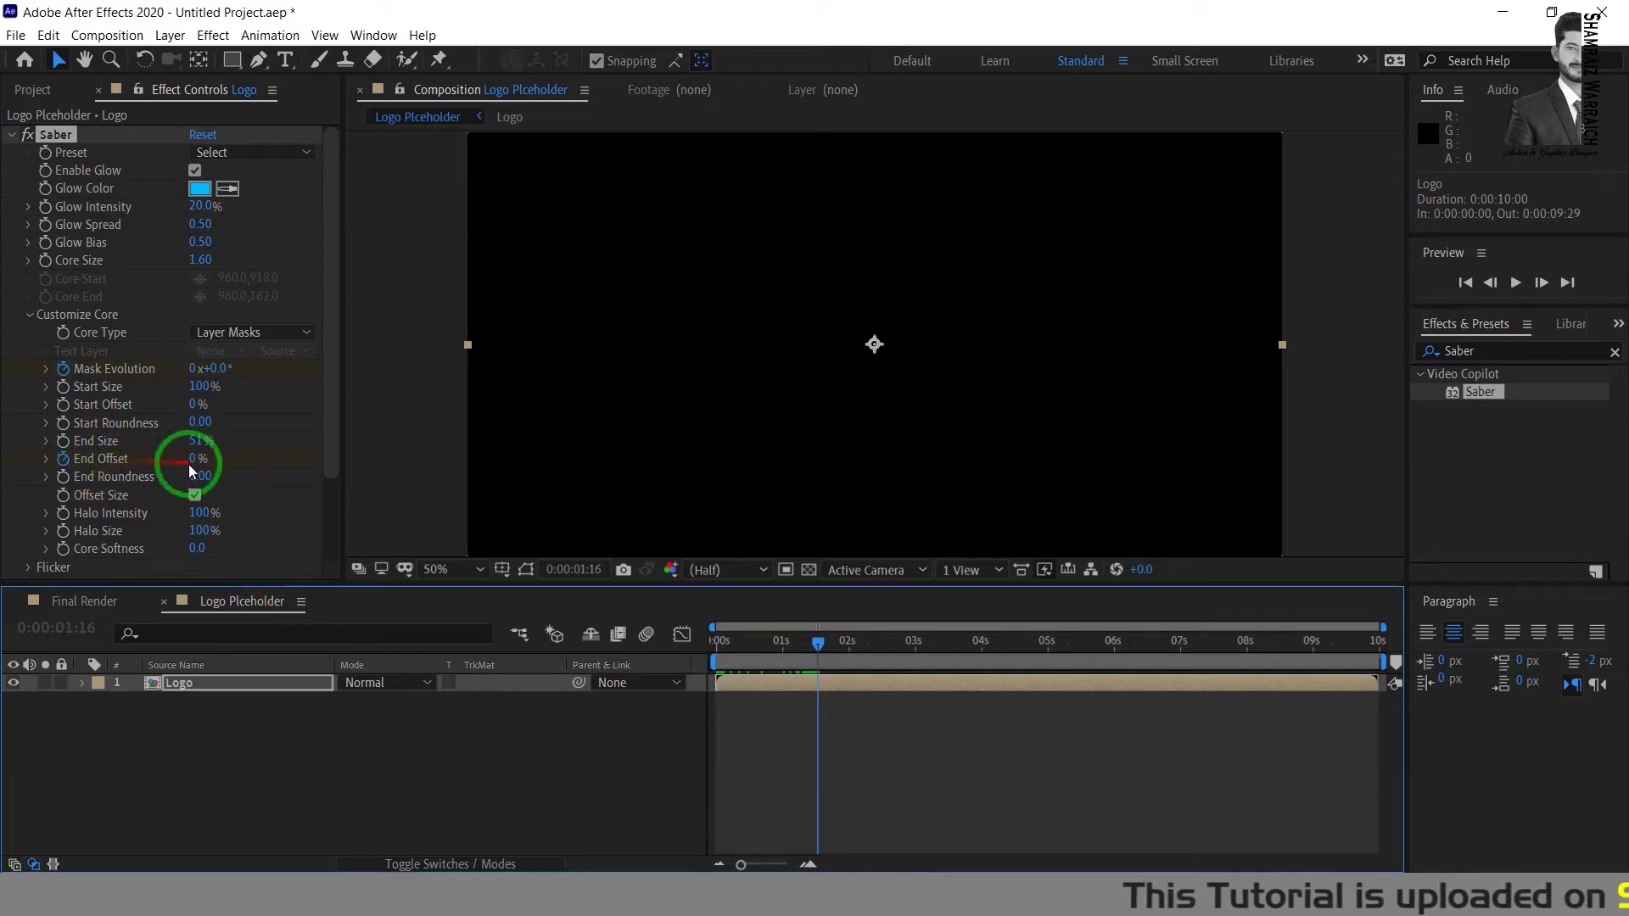
{"action": "left_click_drag", "start_coordinate": [190, 463], "coordinate": [326, 455]}
Step: Reveal the Logo layer's keyframed properties and add a Start Offset keyframe of 0% at 0:00:02:12
{"action": "left_click", "coordinate": [157, 683]}
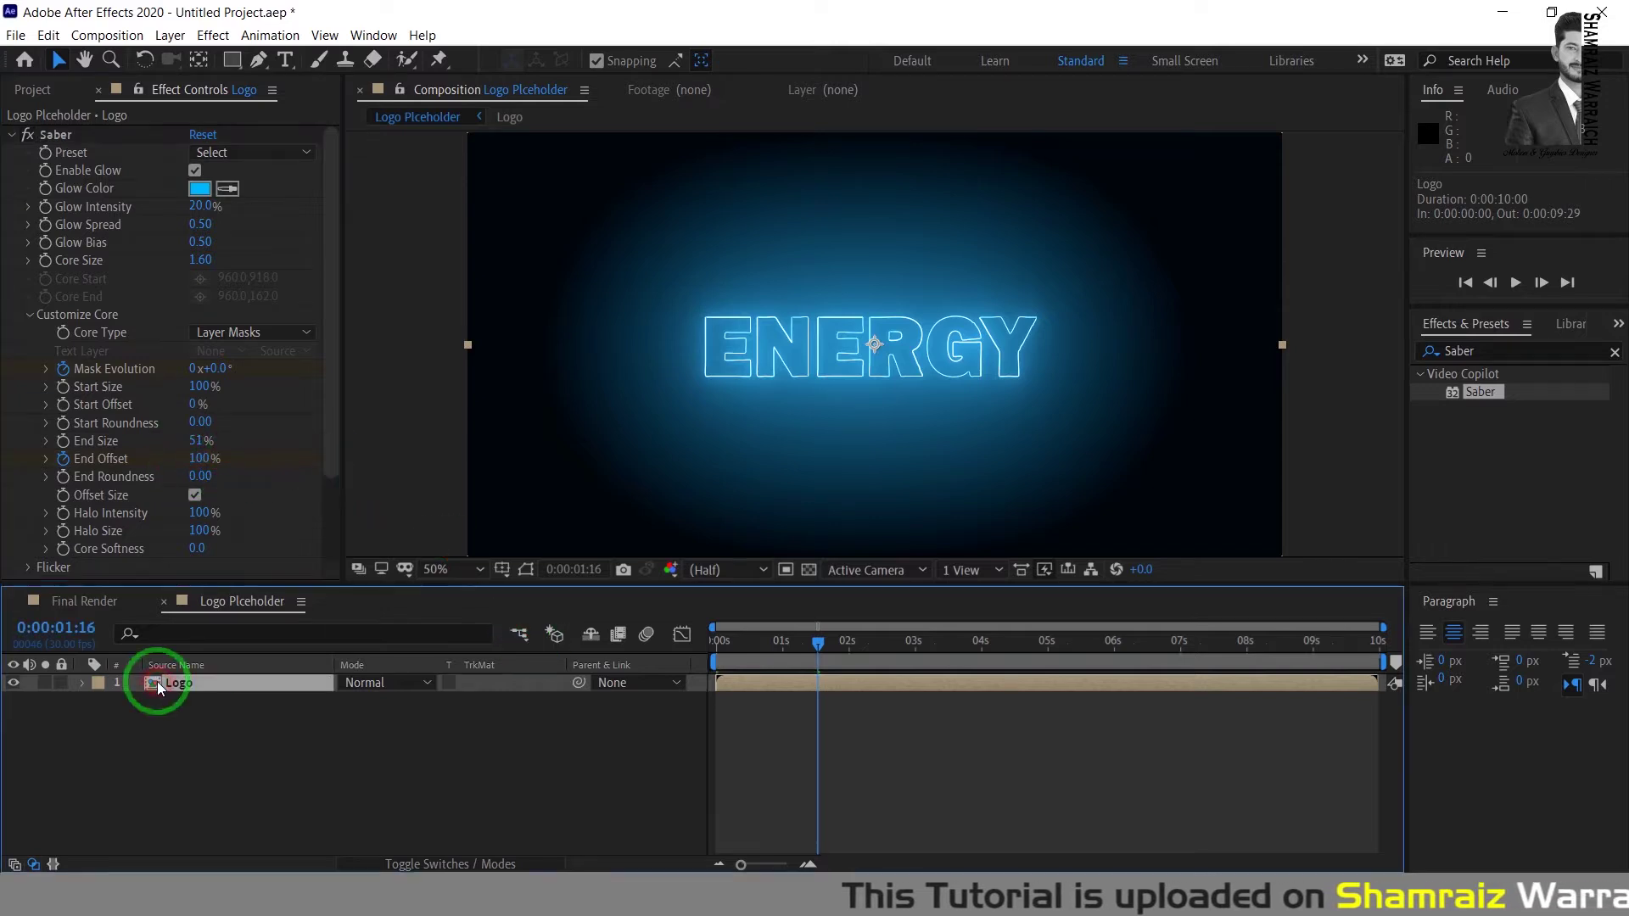
{"action": "key", "text": "u"}
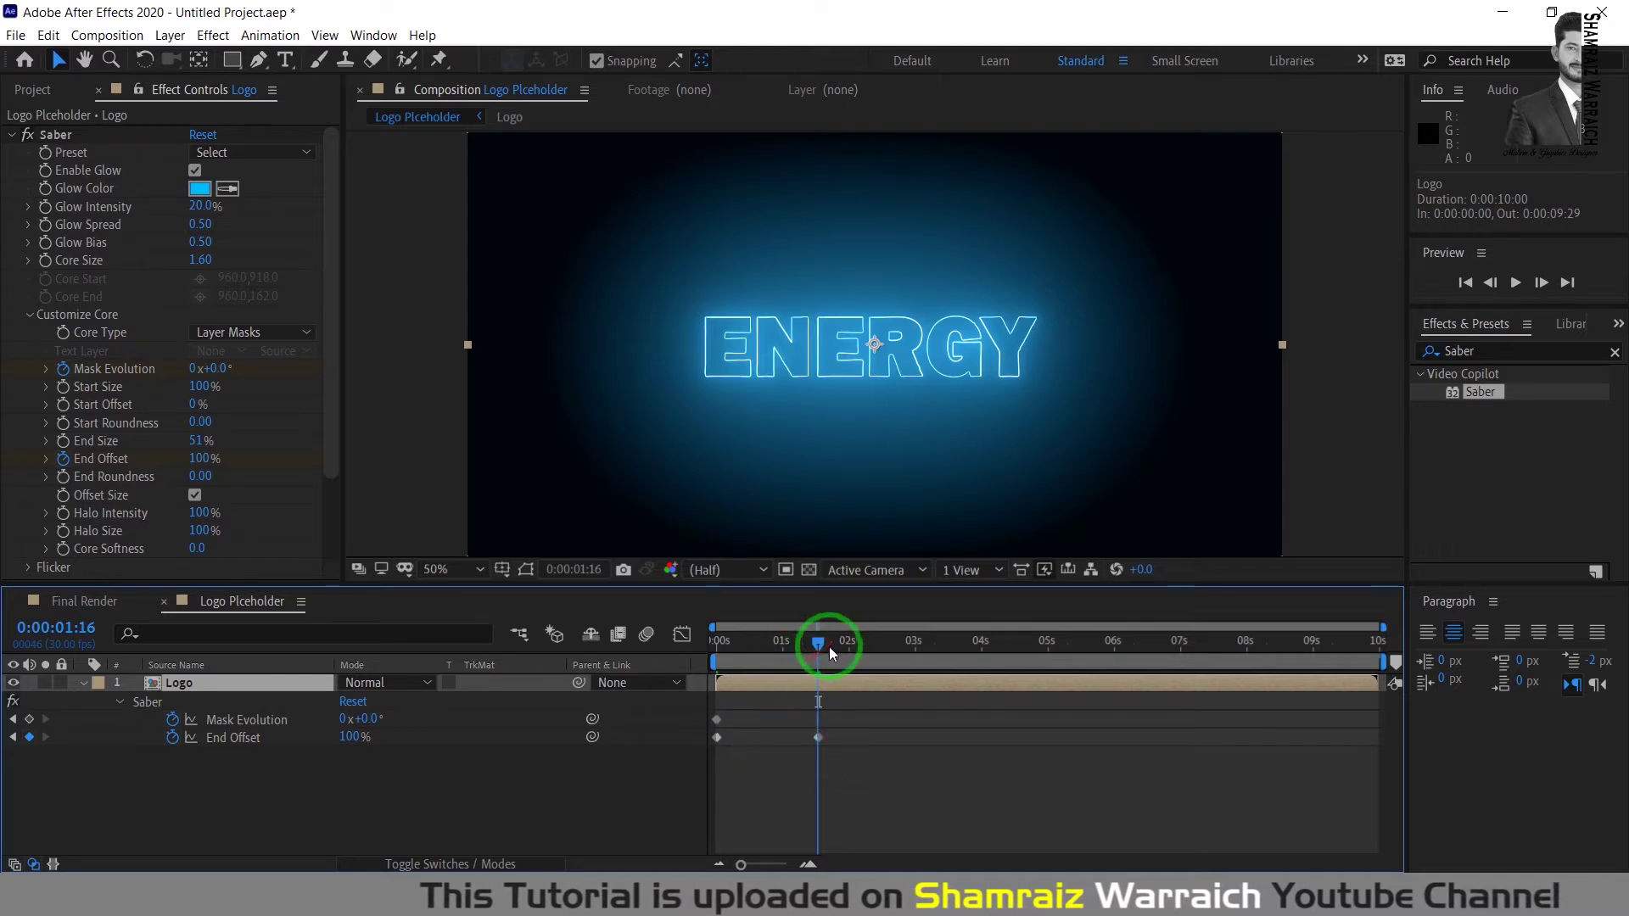
{"action": "left_click_drag", "start_coordinate": [826, 641], "coordinate": [878, 646]}
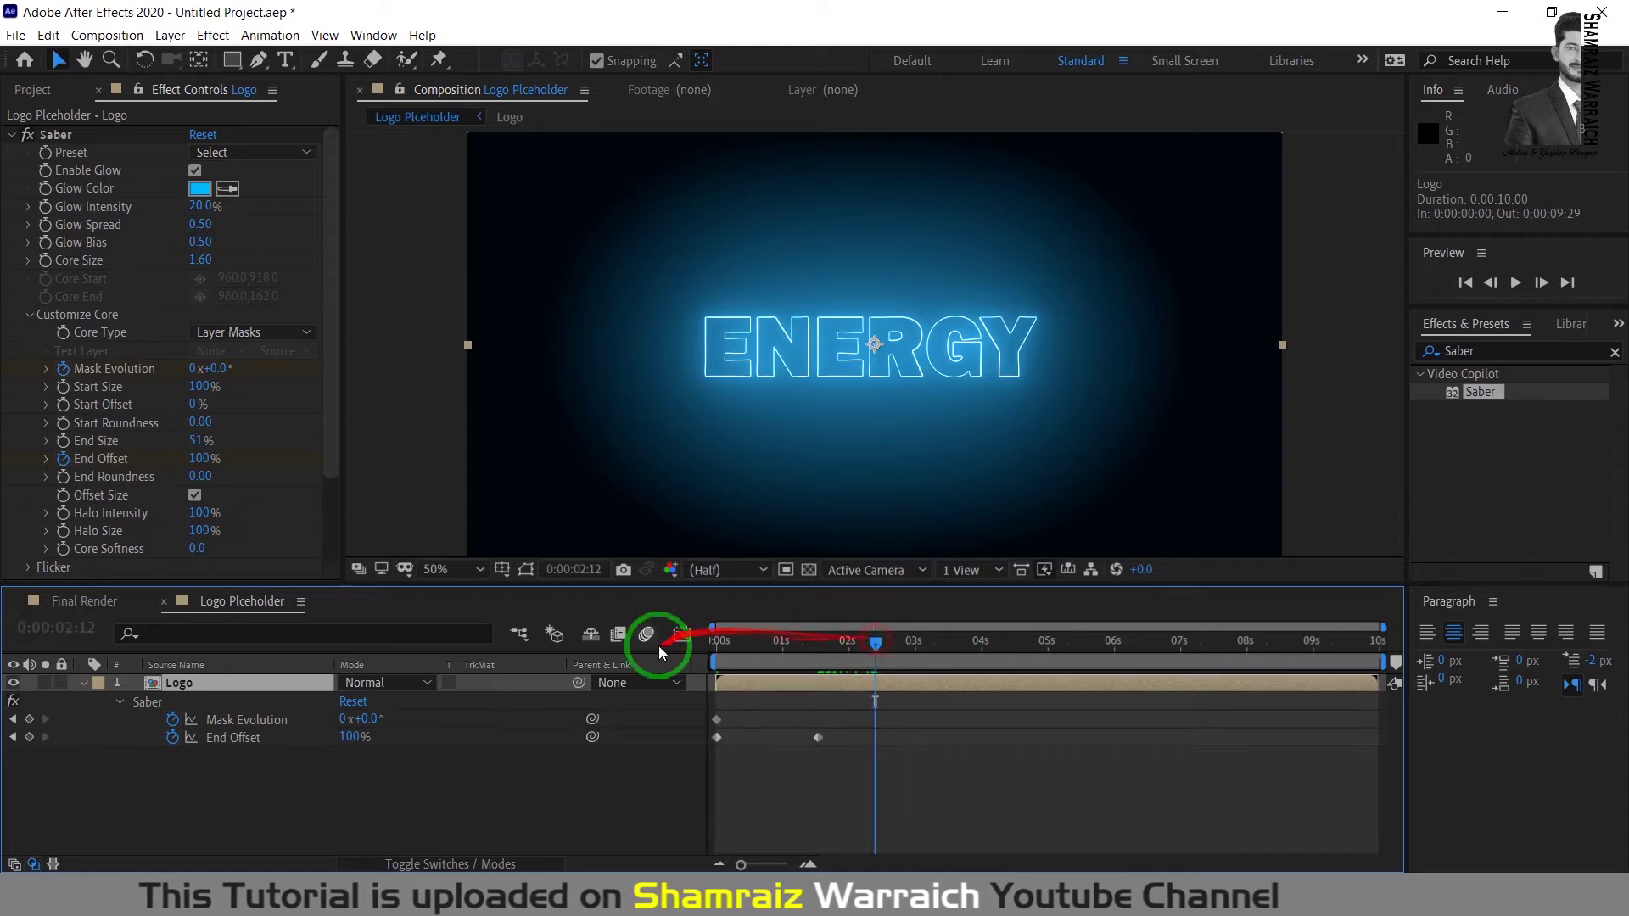
{"action": "left_click", "coordinate": [63, 405]}
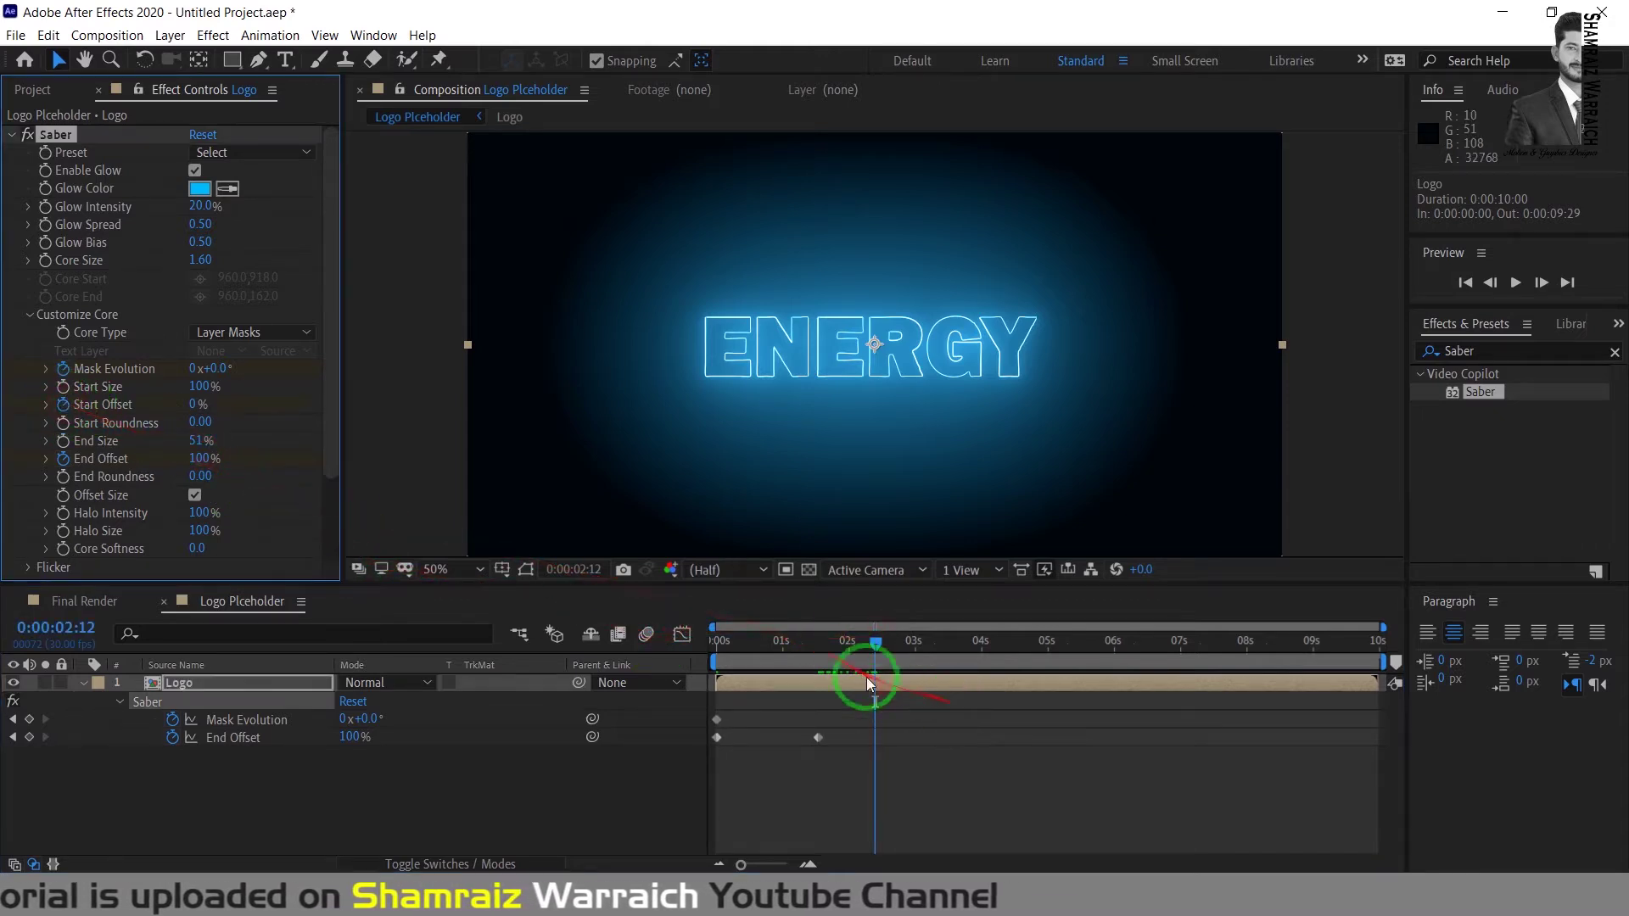
Step: At 0:00:03:19, keyframe Saber's Start Offset at 100% and Mask Evolution at 10 revolutions
{"action": "left_click_drag", "start_coordinate": [873, 645], "coordinate": [958, 648]}
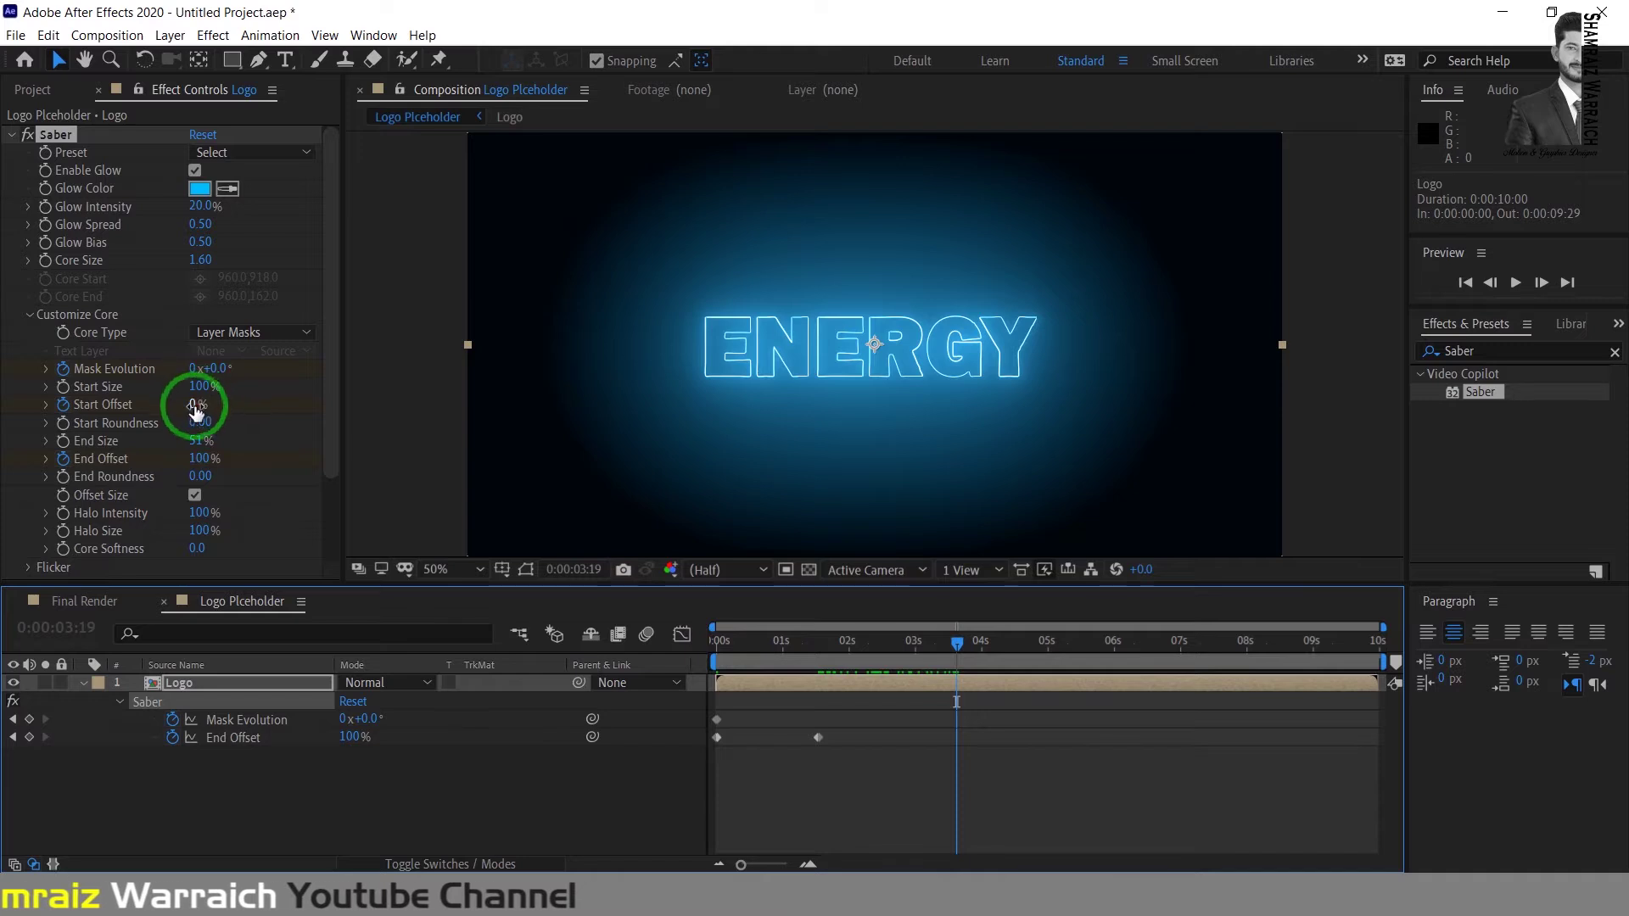
{"action": "left_click_drag", "start_coordinate": [193, 405], "coordinate": [399, 407]}
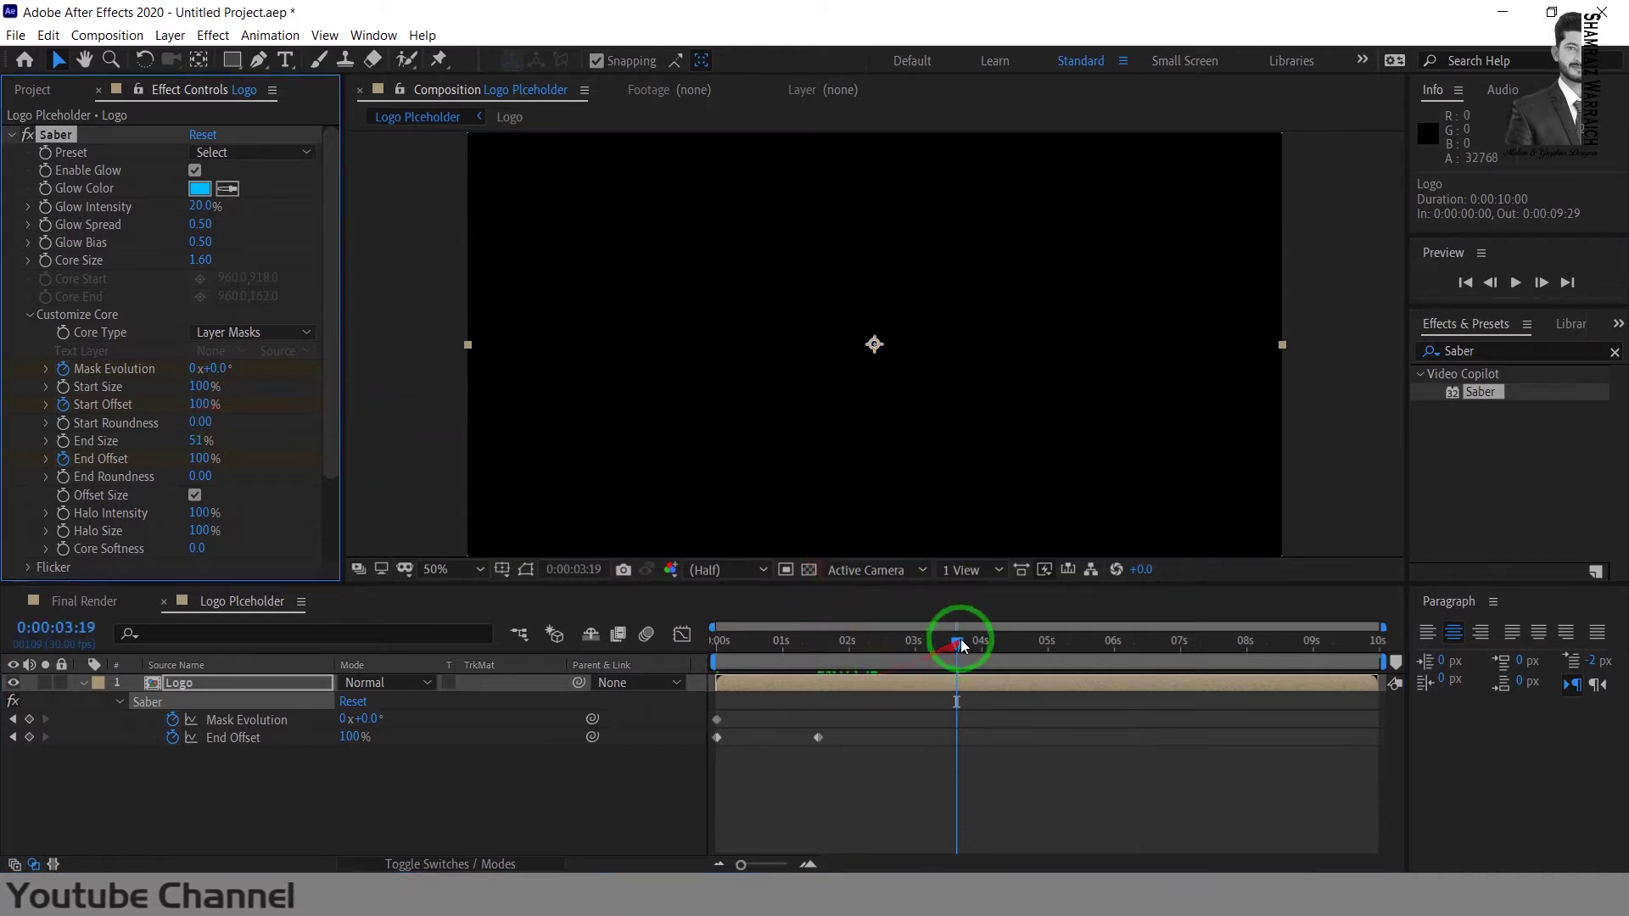
{"action": "mouse_move", "coordinate": [960, 644]}
{"action": "left_mouse_down"}
{"action": "mouse_move", "coordinate": [705, 654]}
{"action": "mouse_move", "coordinate": [959, 648]}
{"action": "left_mouse_up"}
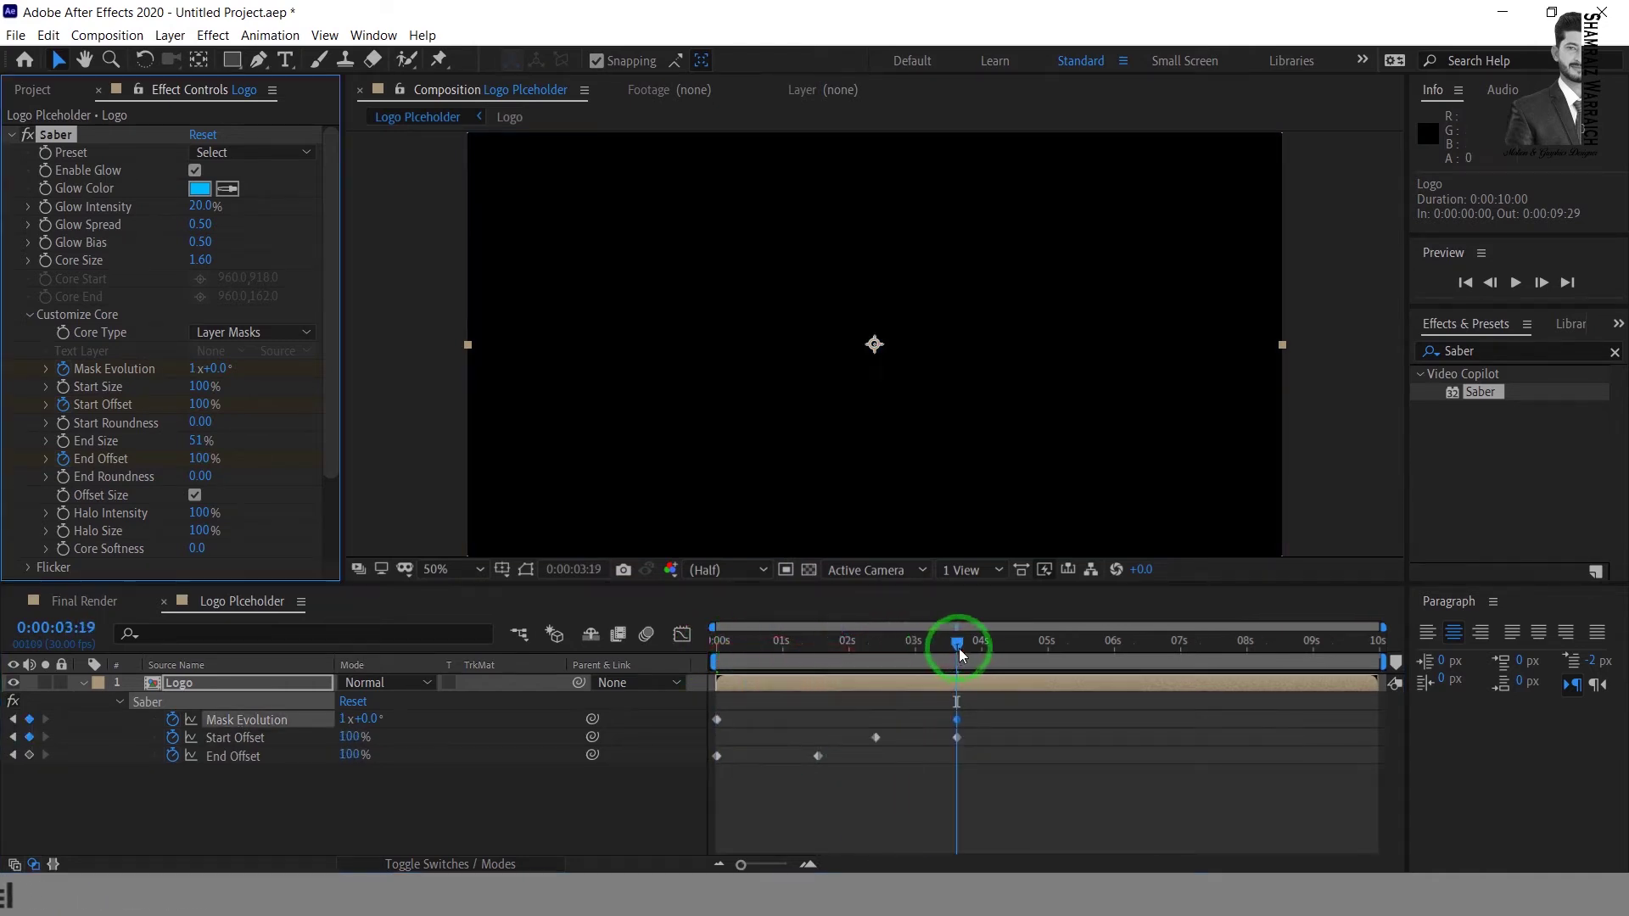
{"action": "left_click", "coordinate": [200, 371]}
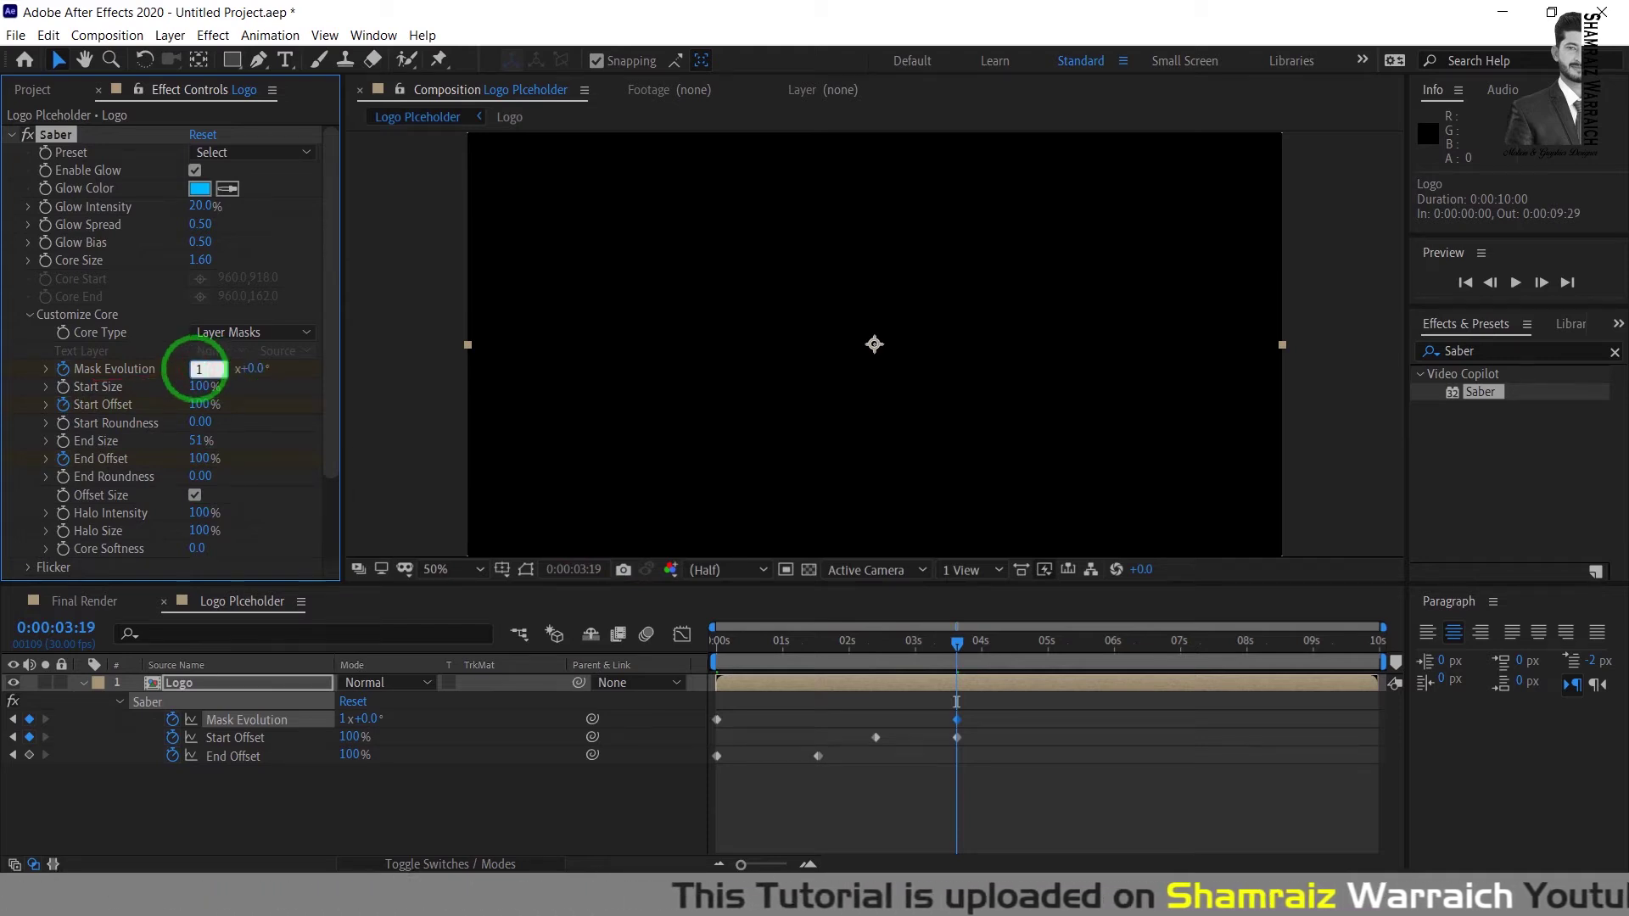
{"action": "type", "text": "10"}
{"action": "key", "text": "Return"}
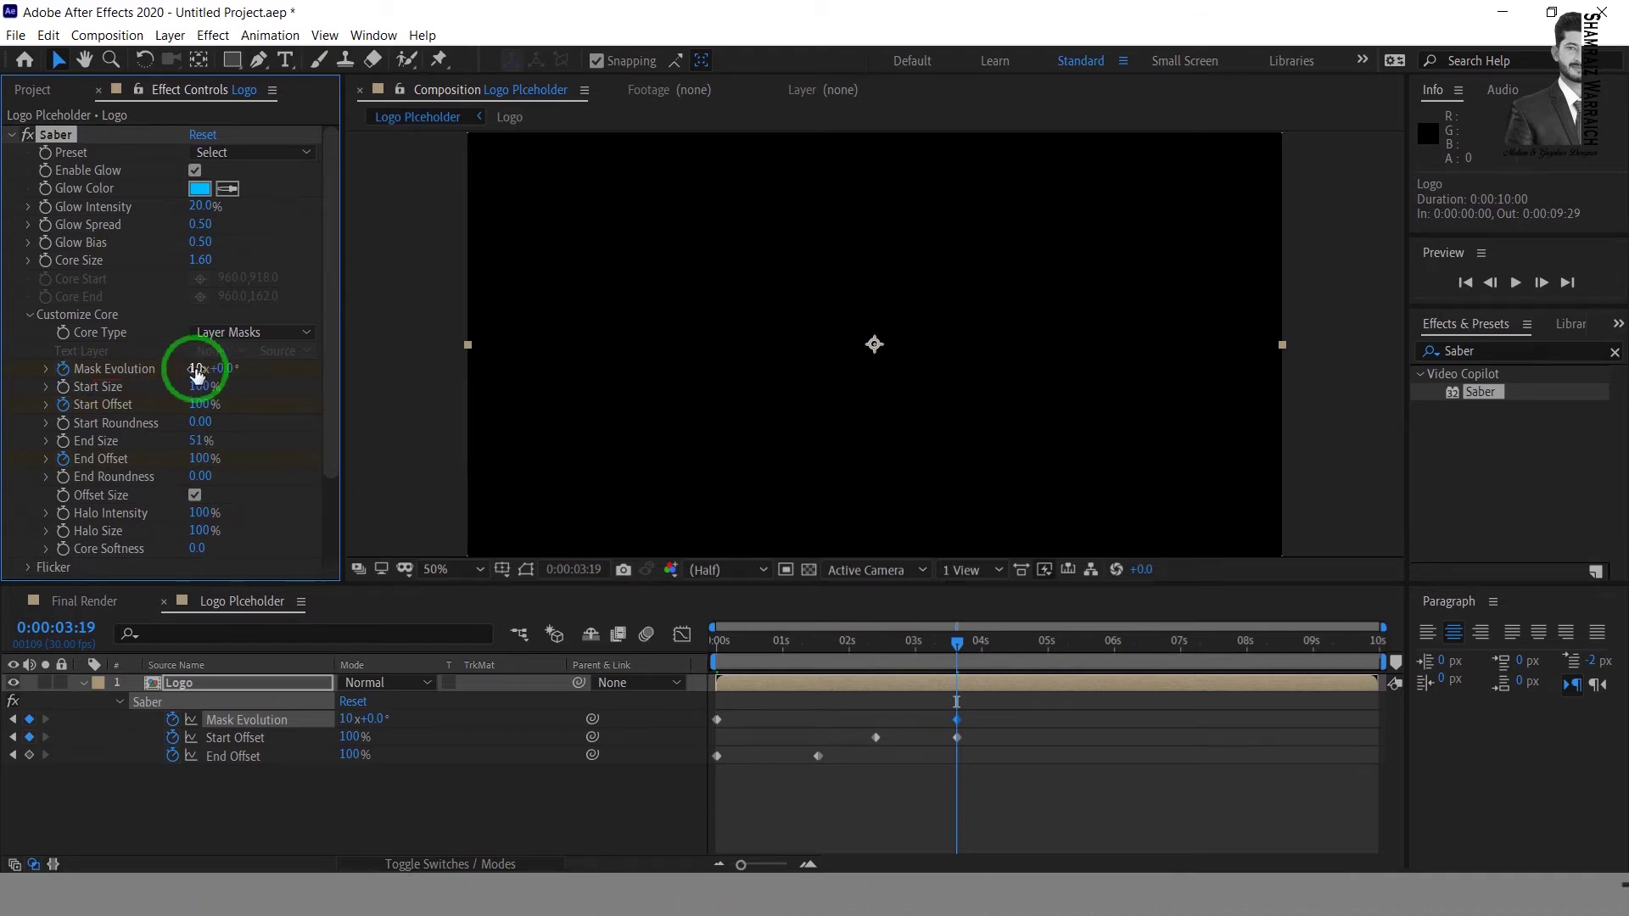
Step: Apply Easy Ease to all Mask Evolution, Start Offset and End Offset keyframes on the Logo layer
{"action": "left_click", "coordinate": [956, 643]}
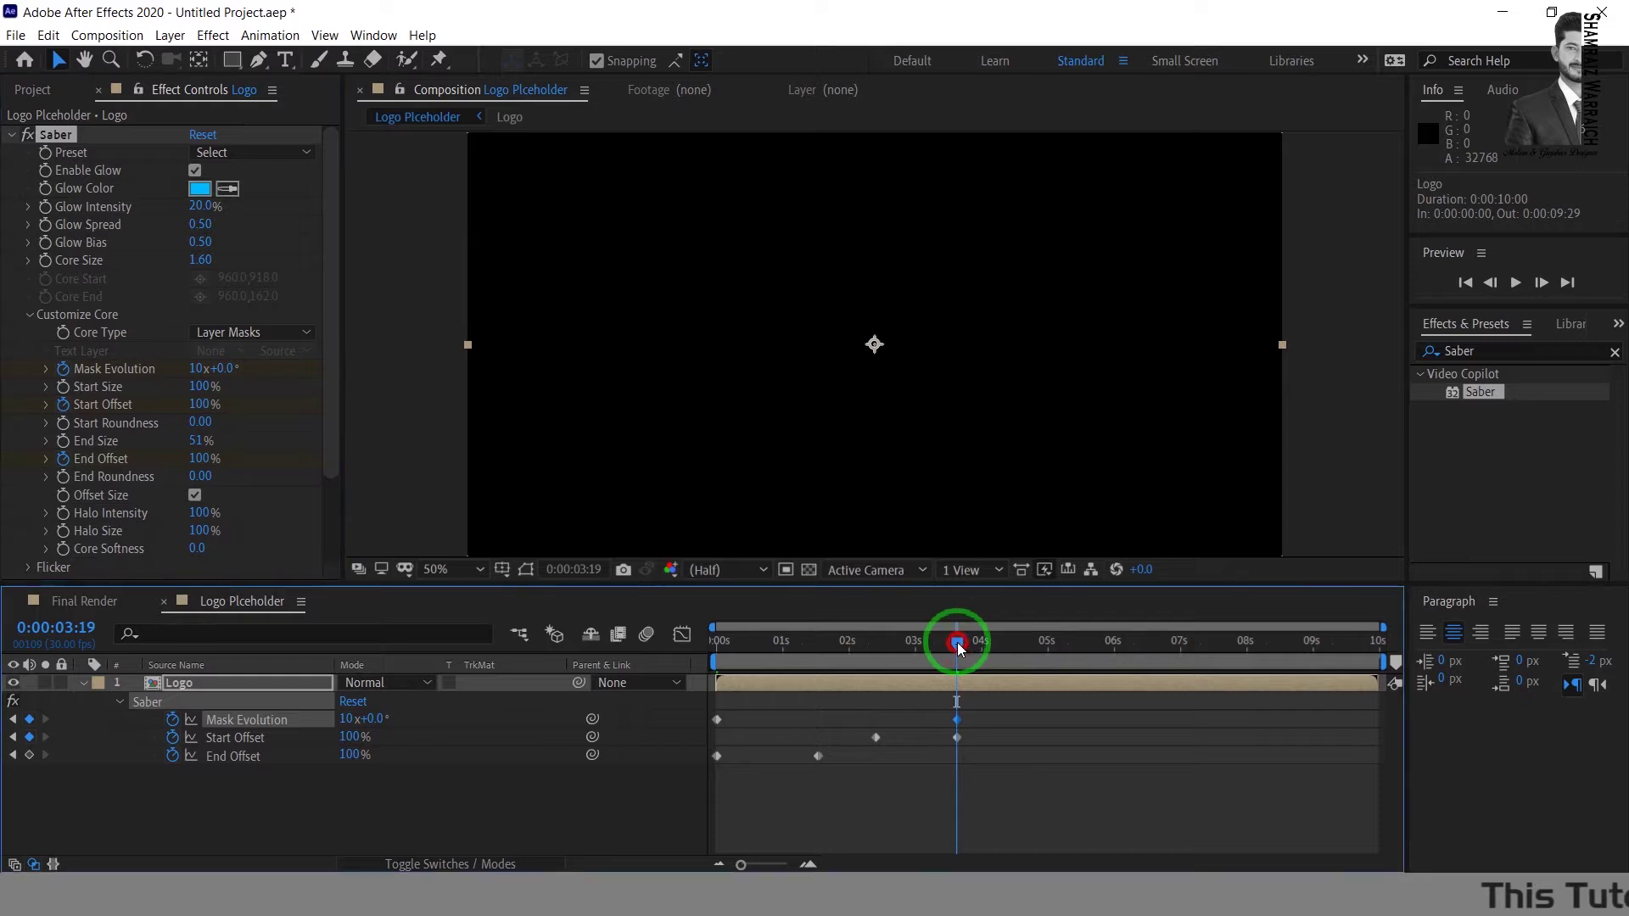
{"action": "mouse_move", "coordinate": [957, 643]}
{"action": "left_mouse_down"}
{"action": "mouse_move", "coordinate": [714, 670]}
{"action": "mouse_move", "coordinate": [928, 667]}
{"action": "mouse_move", "coordinate": [716, 659]}
{"action": "left_mouse_up"}
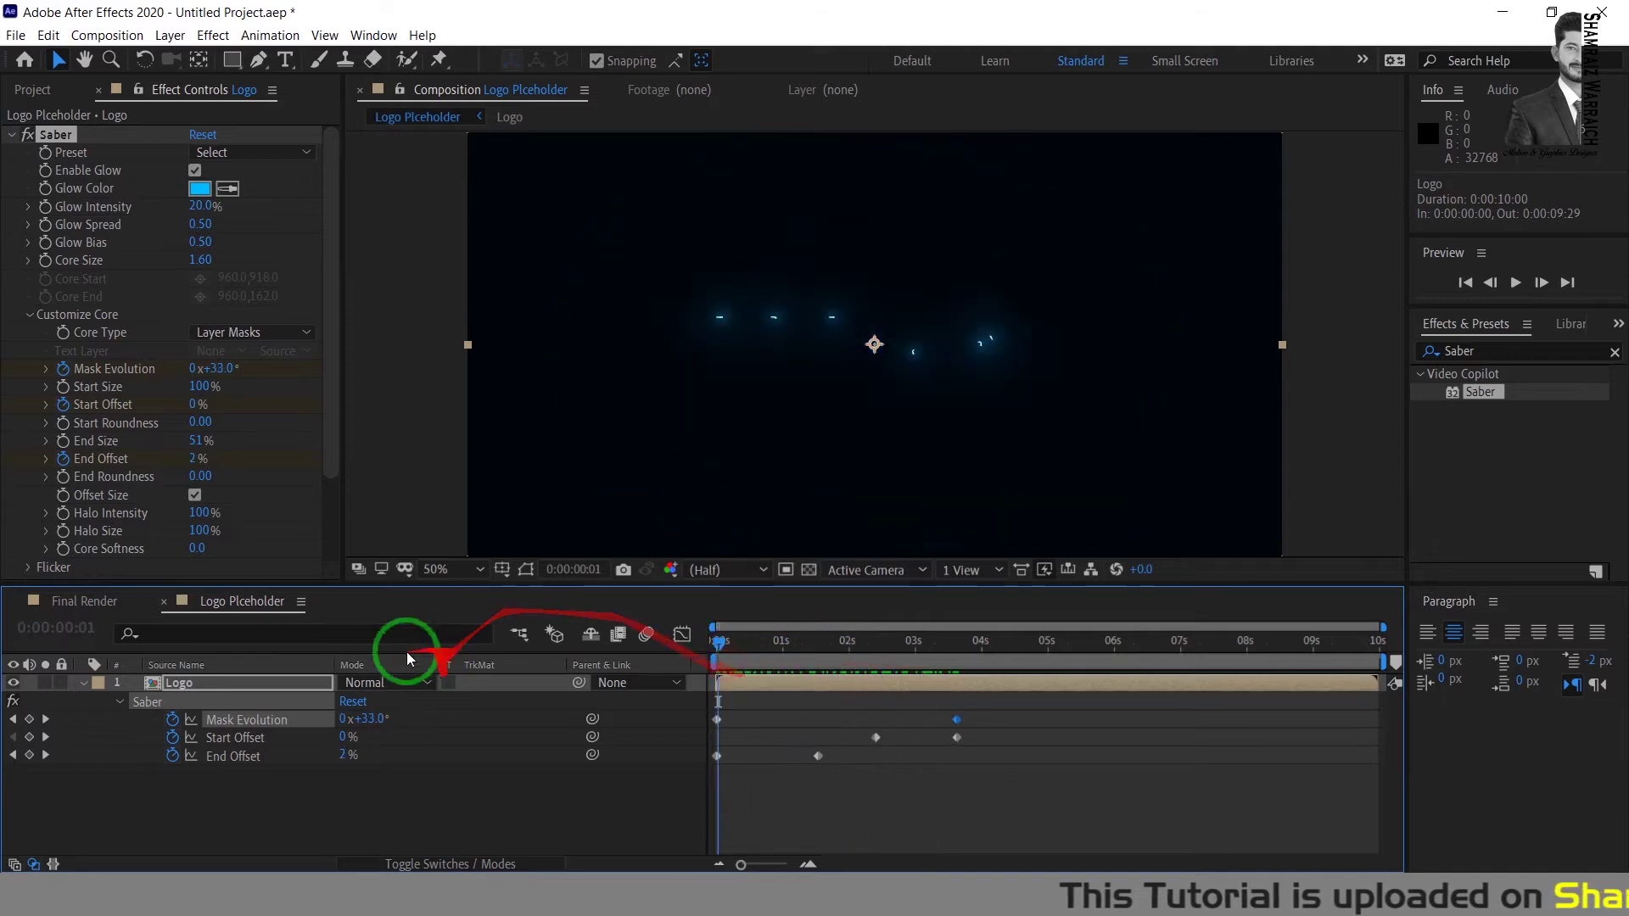
{"action": "left_click", "coordinate": [83, 682]}
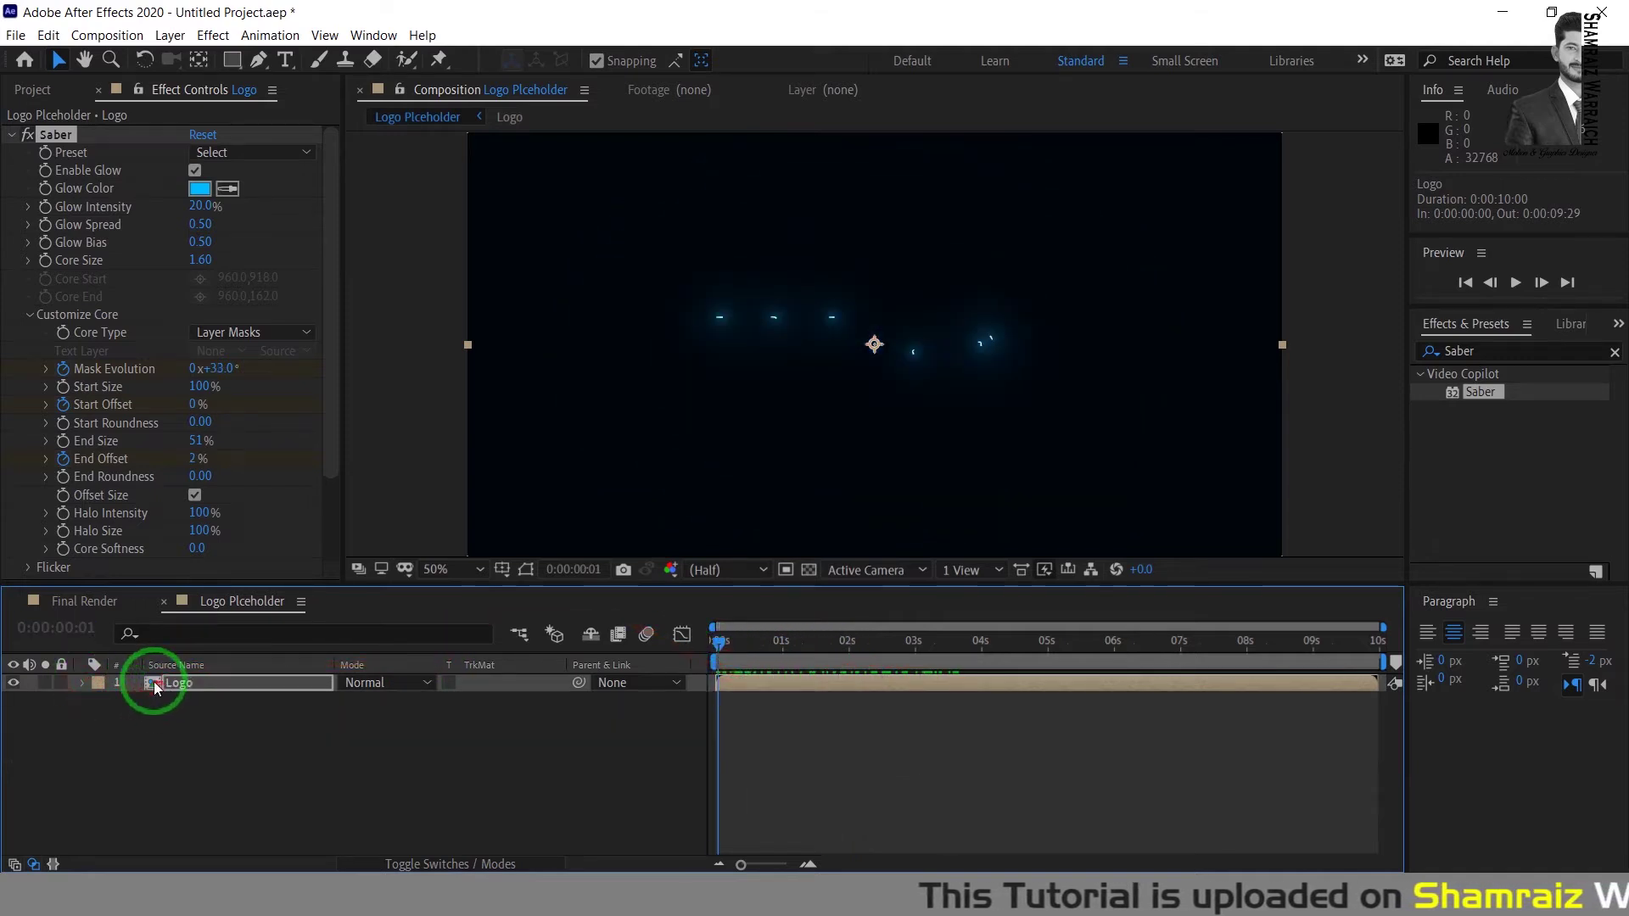
{"action": "left_click", "coordinate": [153, 683]}
{"action": "key", "text": "u"}
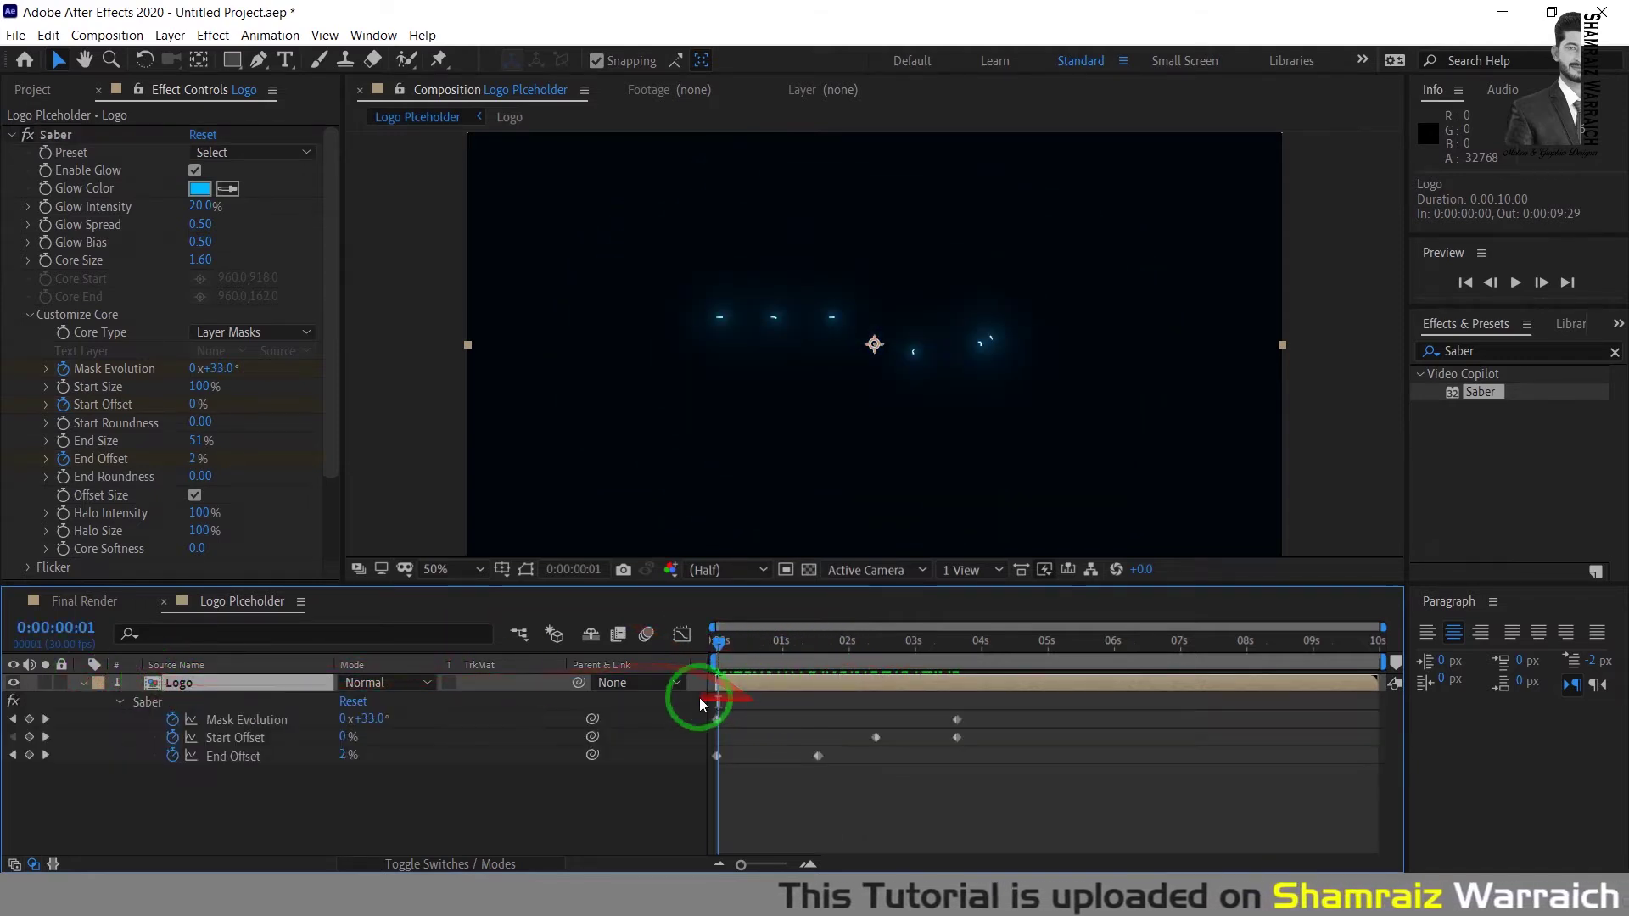
{"action": "left_click_drag", "start_coordinate": [710, 702], "coordinate": [980, 763]}
{"action": "right_click", "coordinate": [953, 715]}
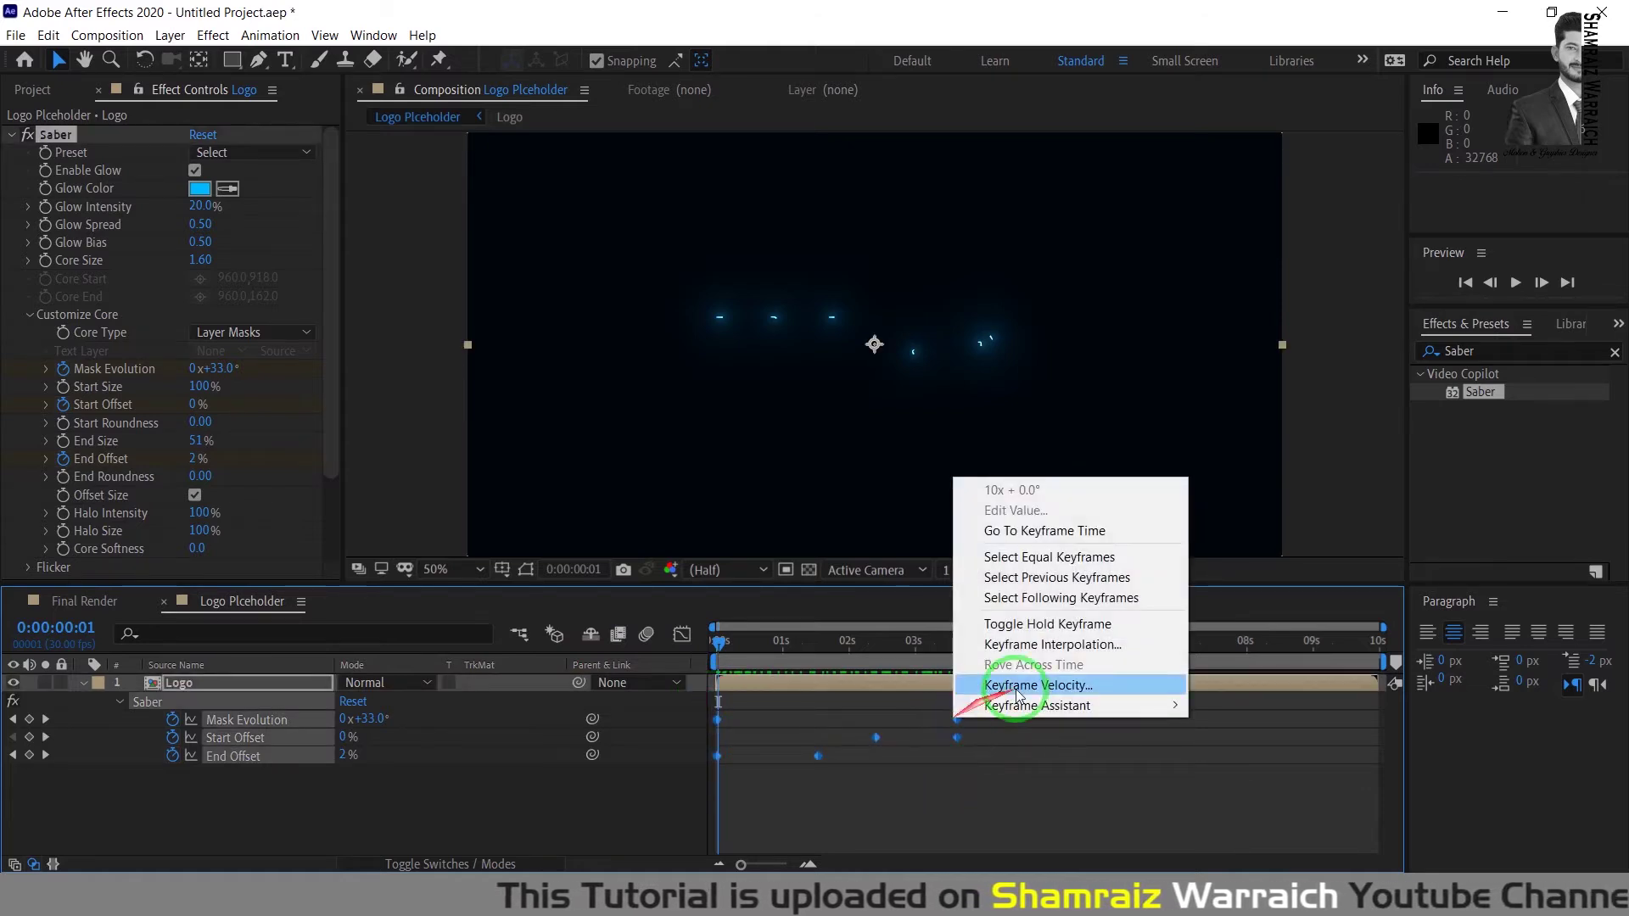
{"action": "mouse_move", "coordinate": [1016, 704]}
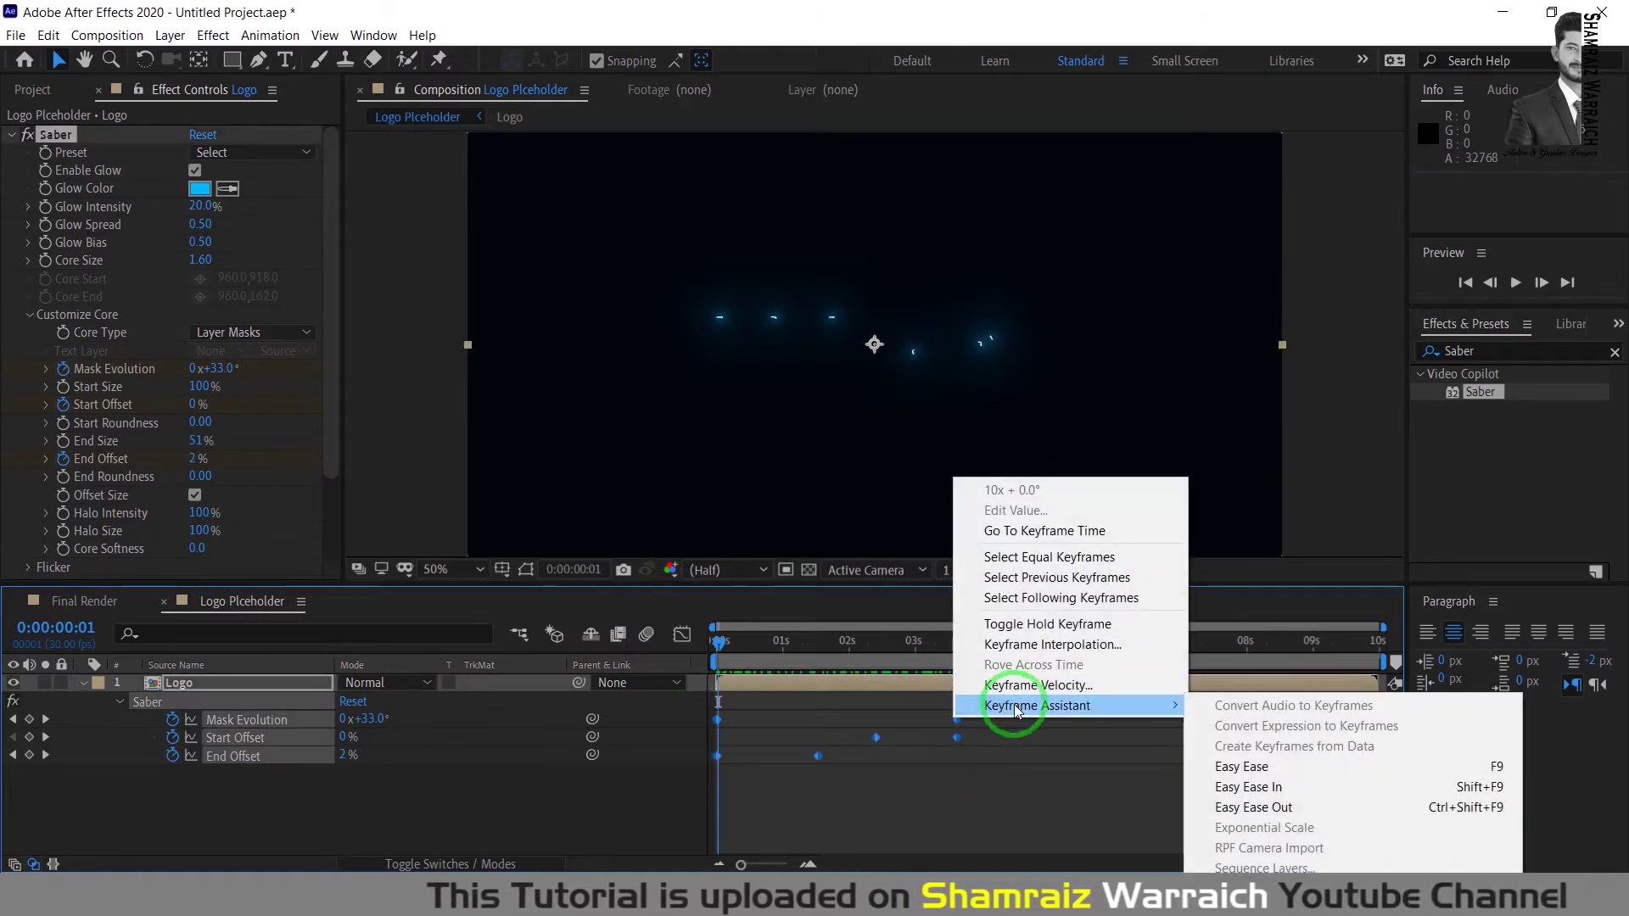
{"action": "left_click", "coordinate": [1258, 774]}
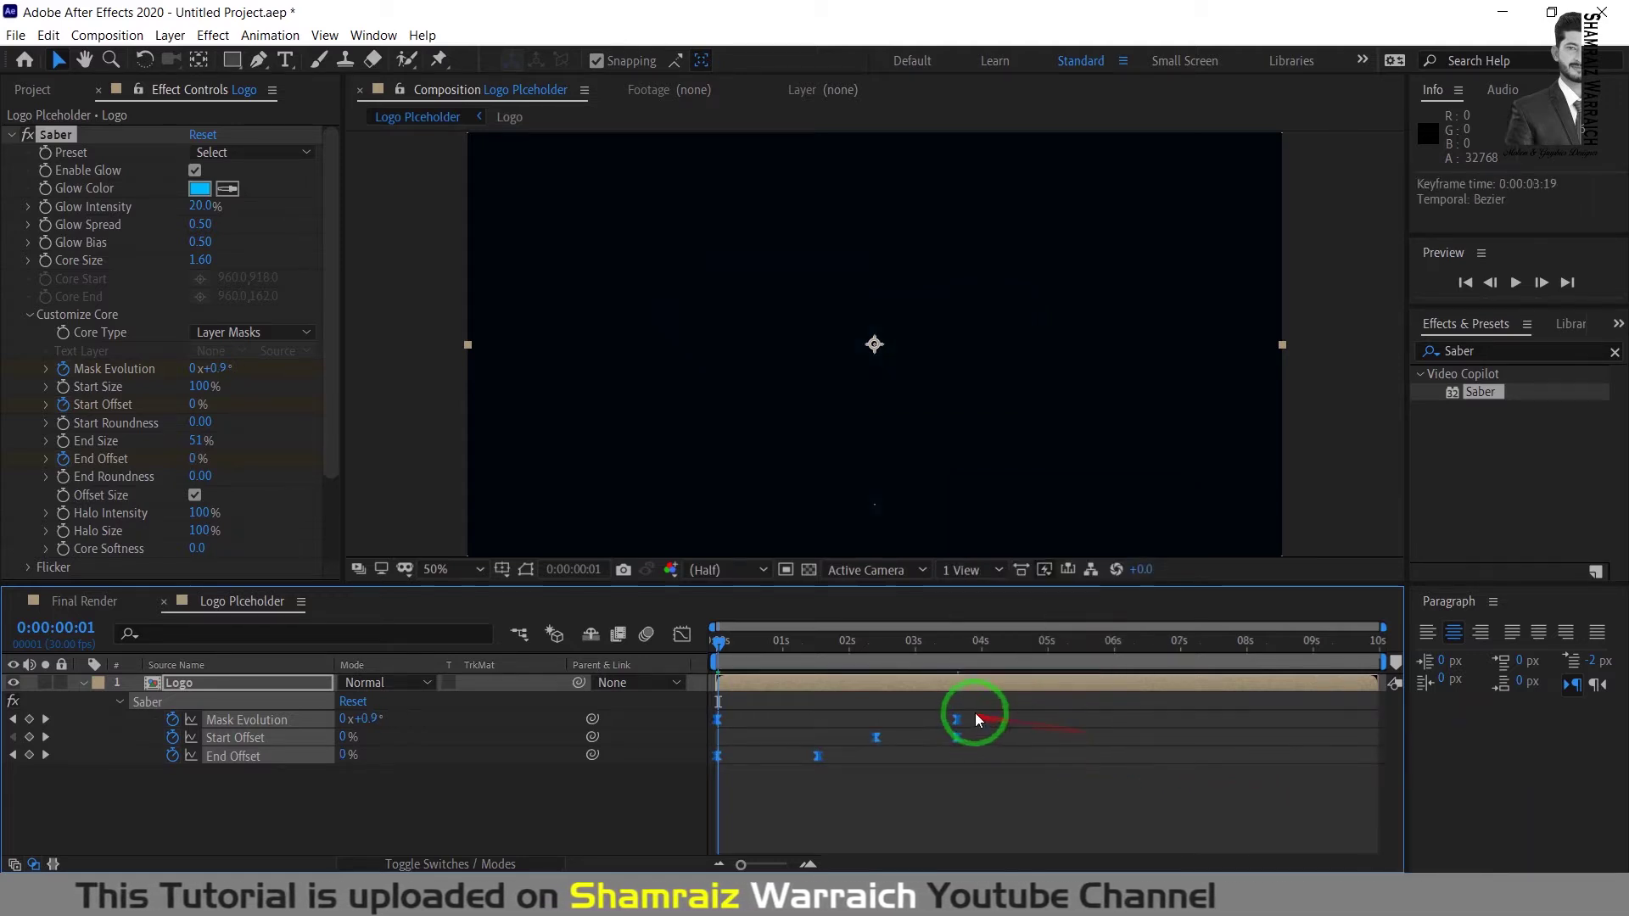
{"action": "left_click", "coordinate": [975, 776]}
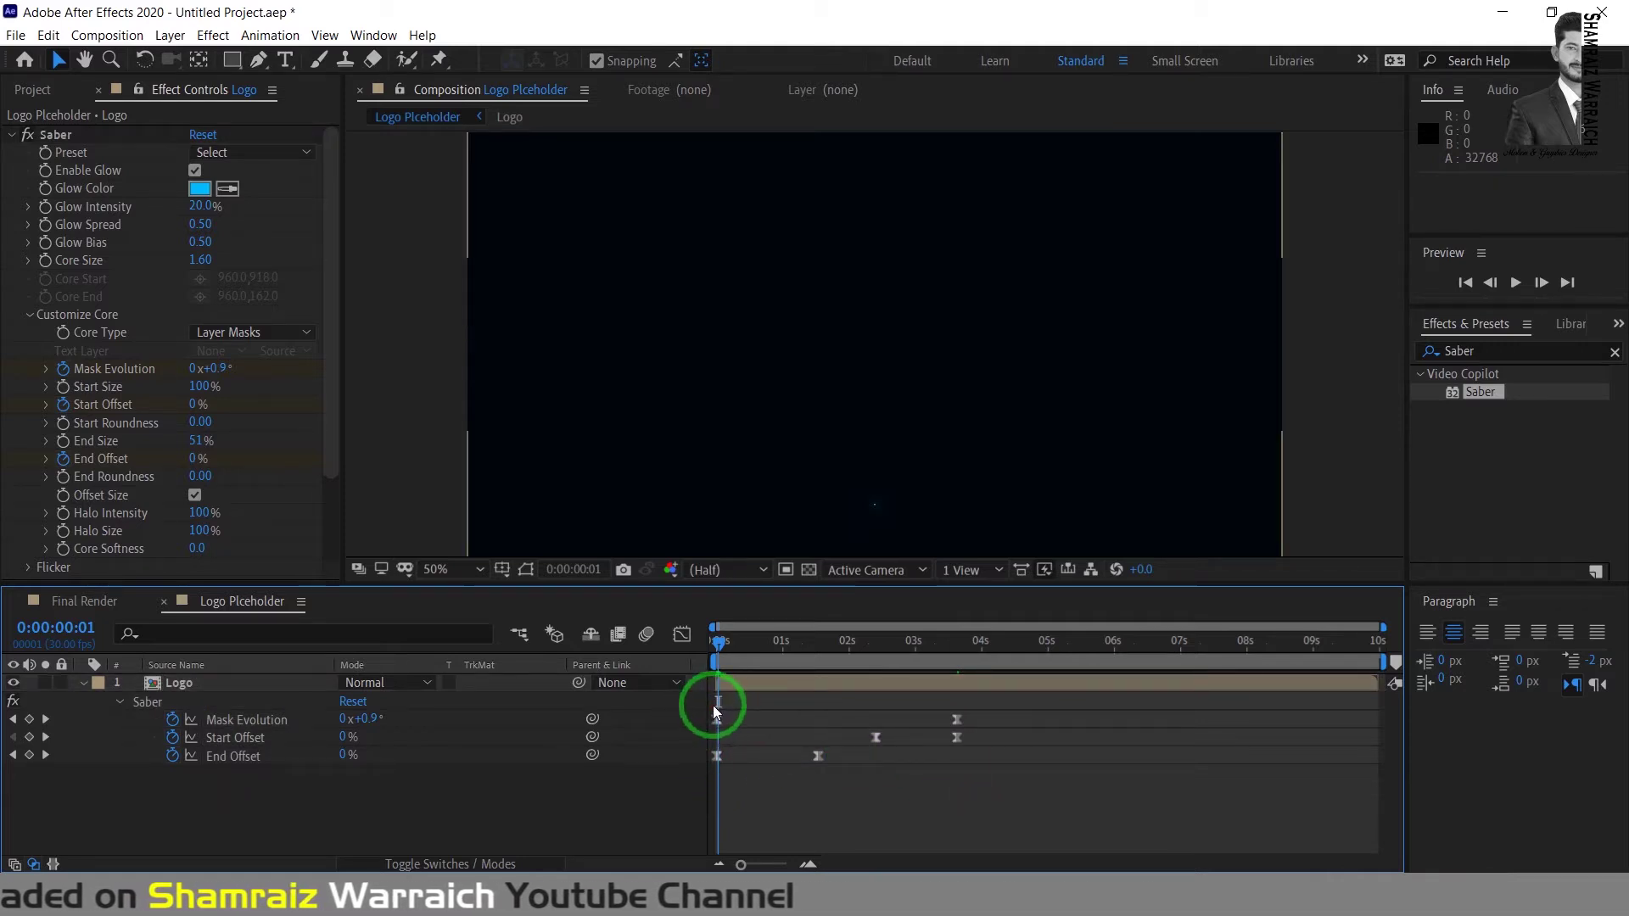
Step: Reshape the Mask Evolution value curve by extending its last keyframe's ease handle almost back to the first keyframe, for a fast rise and long slowdown
{"action": "left_click", "coordinate": [227, 719]}
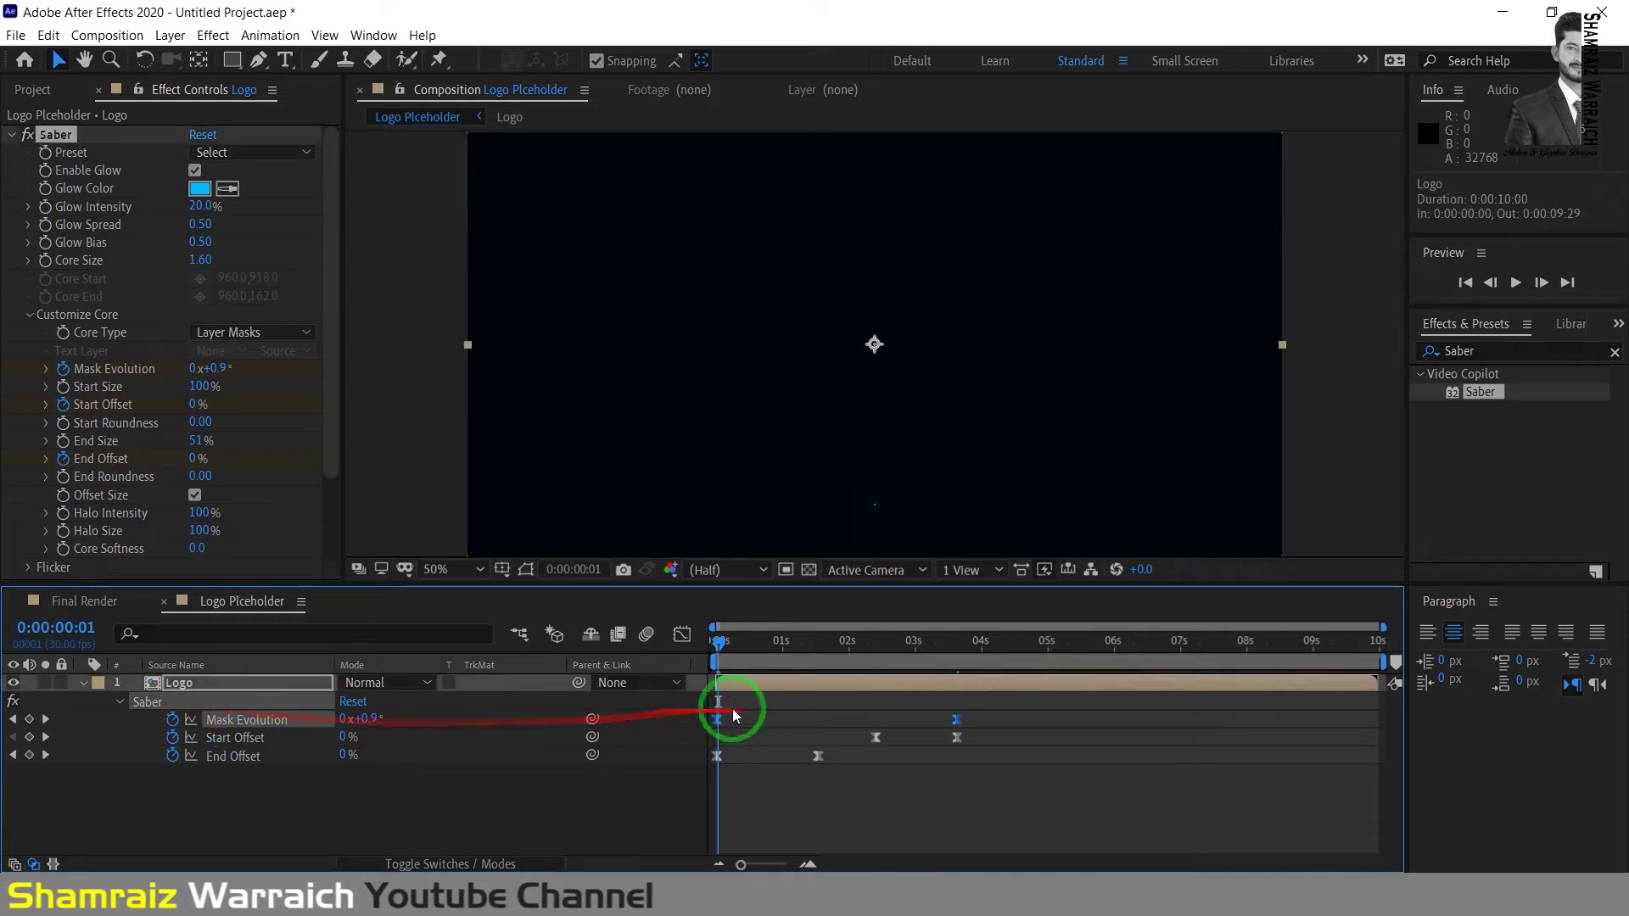
{"action": "left_click_drag", "start_coordinate": [714, 706], "coordinate": [978, 721]}
{"action": "left_click", "coordinate": [682, 634]}
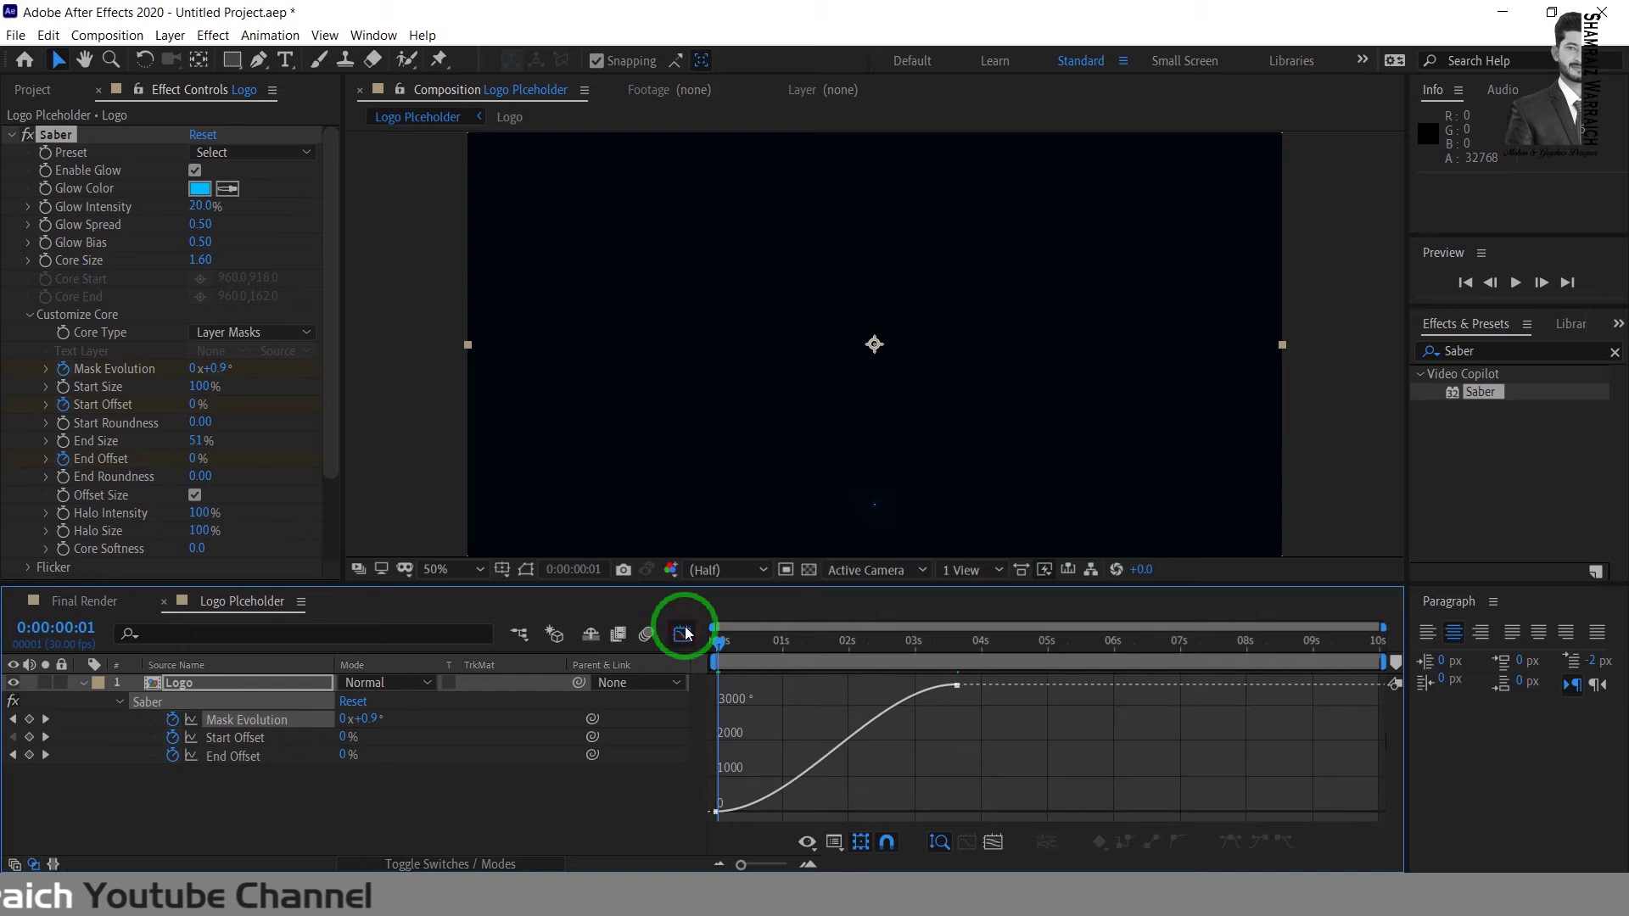
{"action": "left_click", "coordinate": [854, 713]}
{"action": "left_click", "coordinate": [833, 752]}
{"action": "left_click", "coordinate": [923, 701]}
{"action": "left_click", "coordinate": [923, 694]}
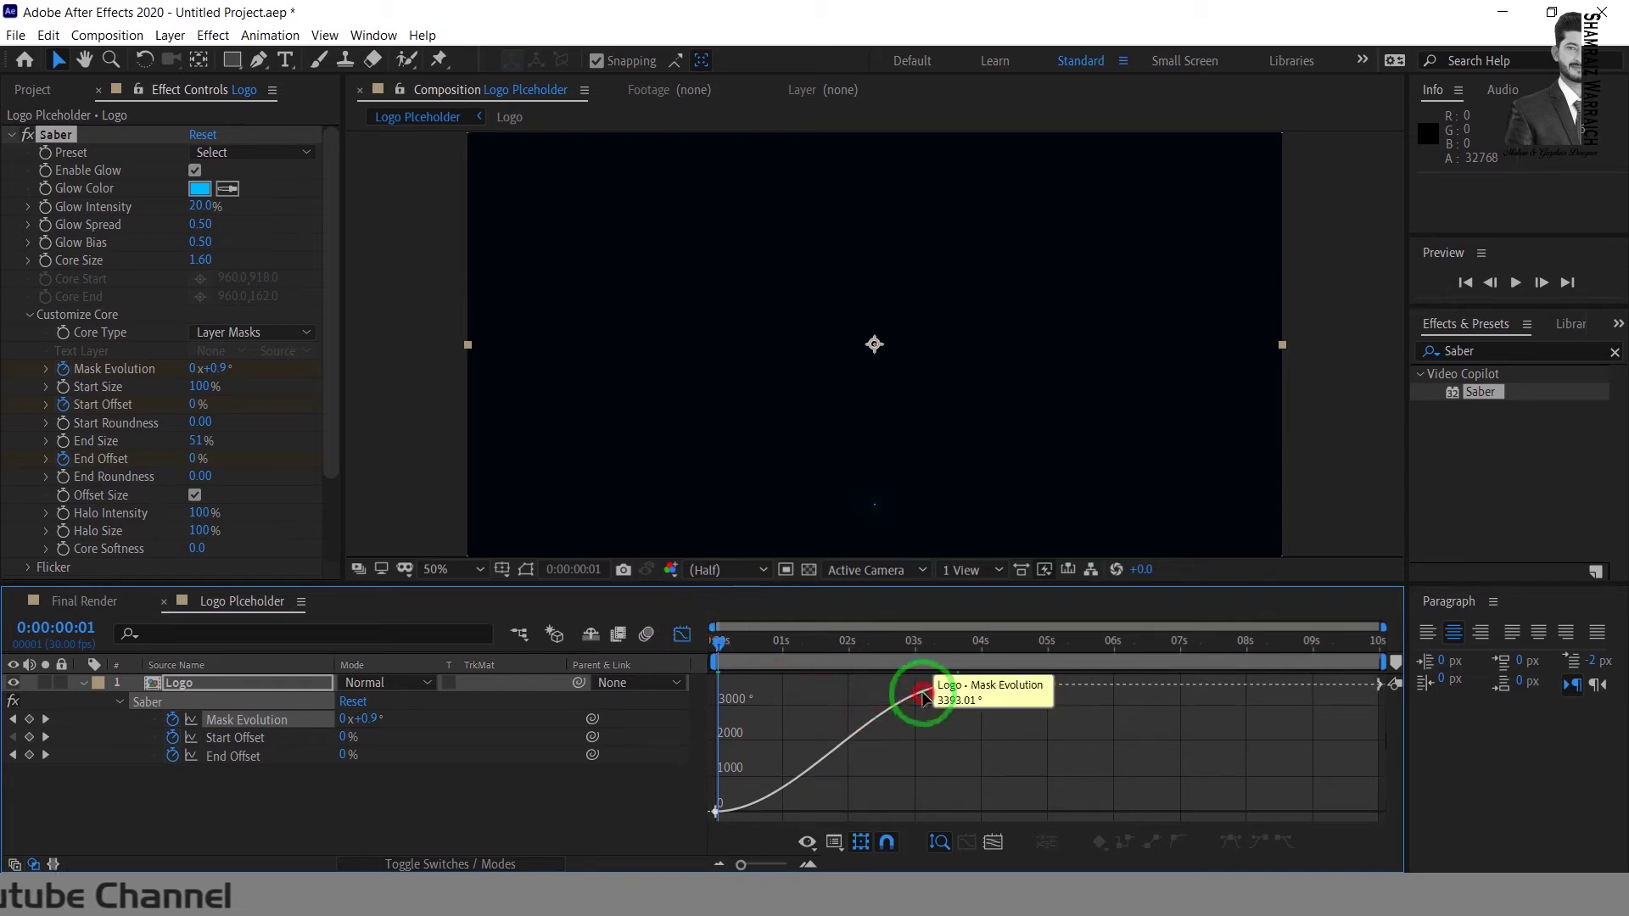
{"action": "left_click", "coordinate": [900, 691]}
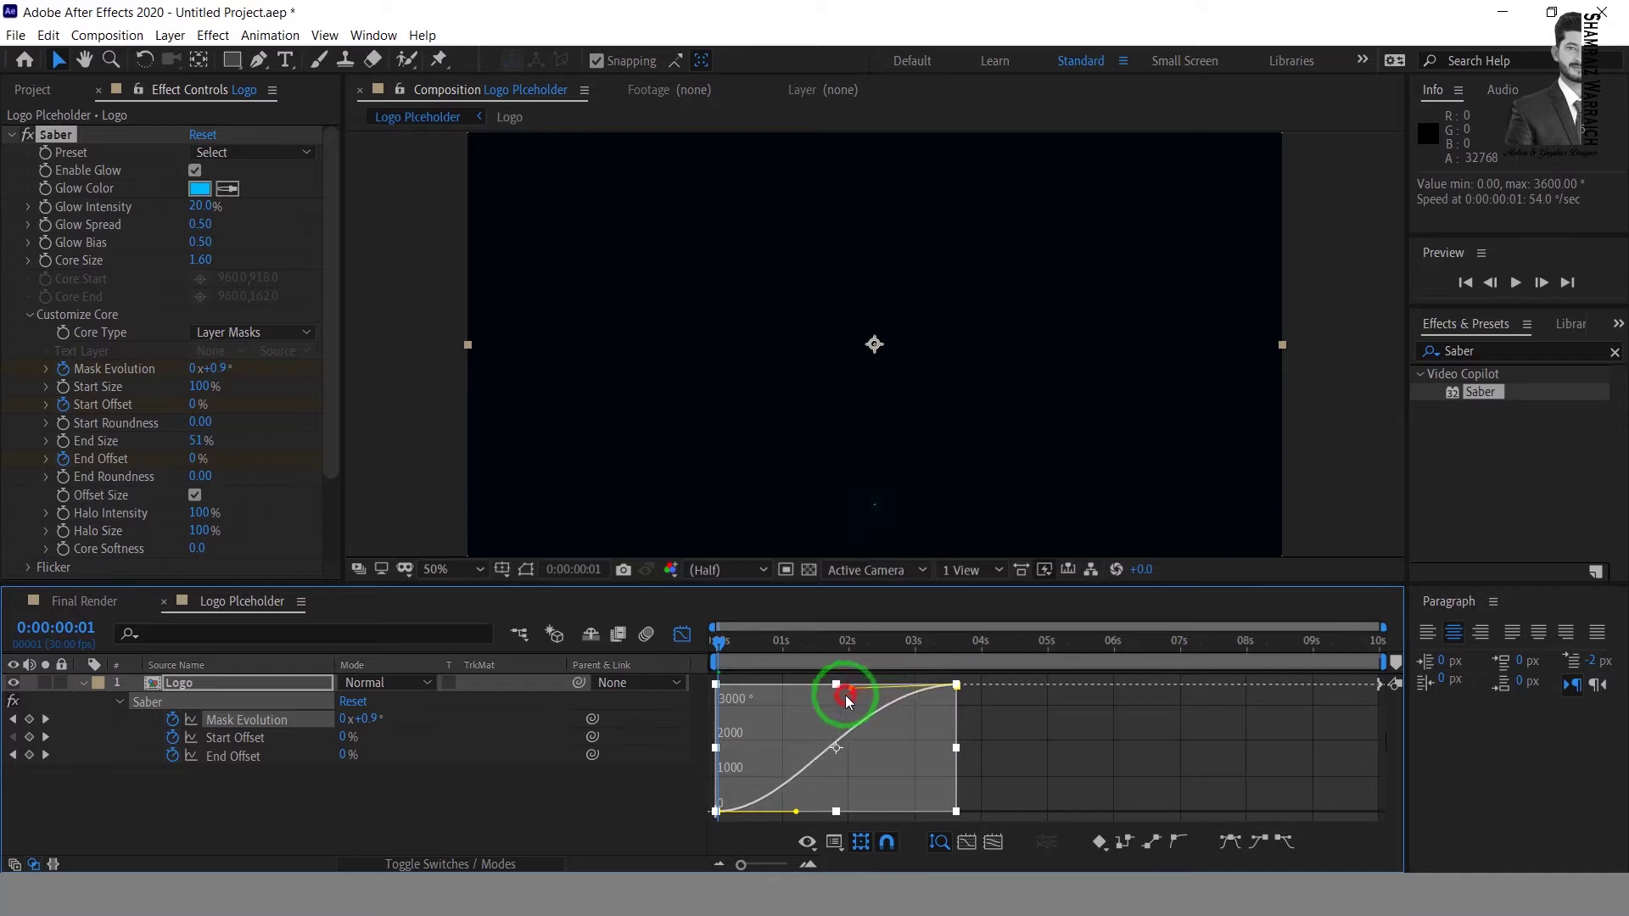
{"action": "left_click_drag", "start_coordinate": [847, 698], "coordinate": [738, 693]}
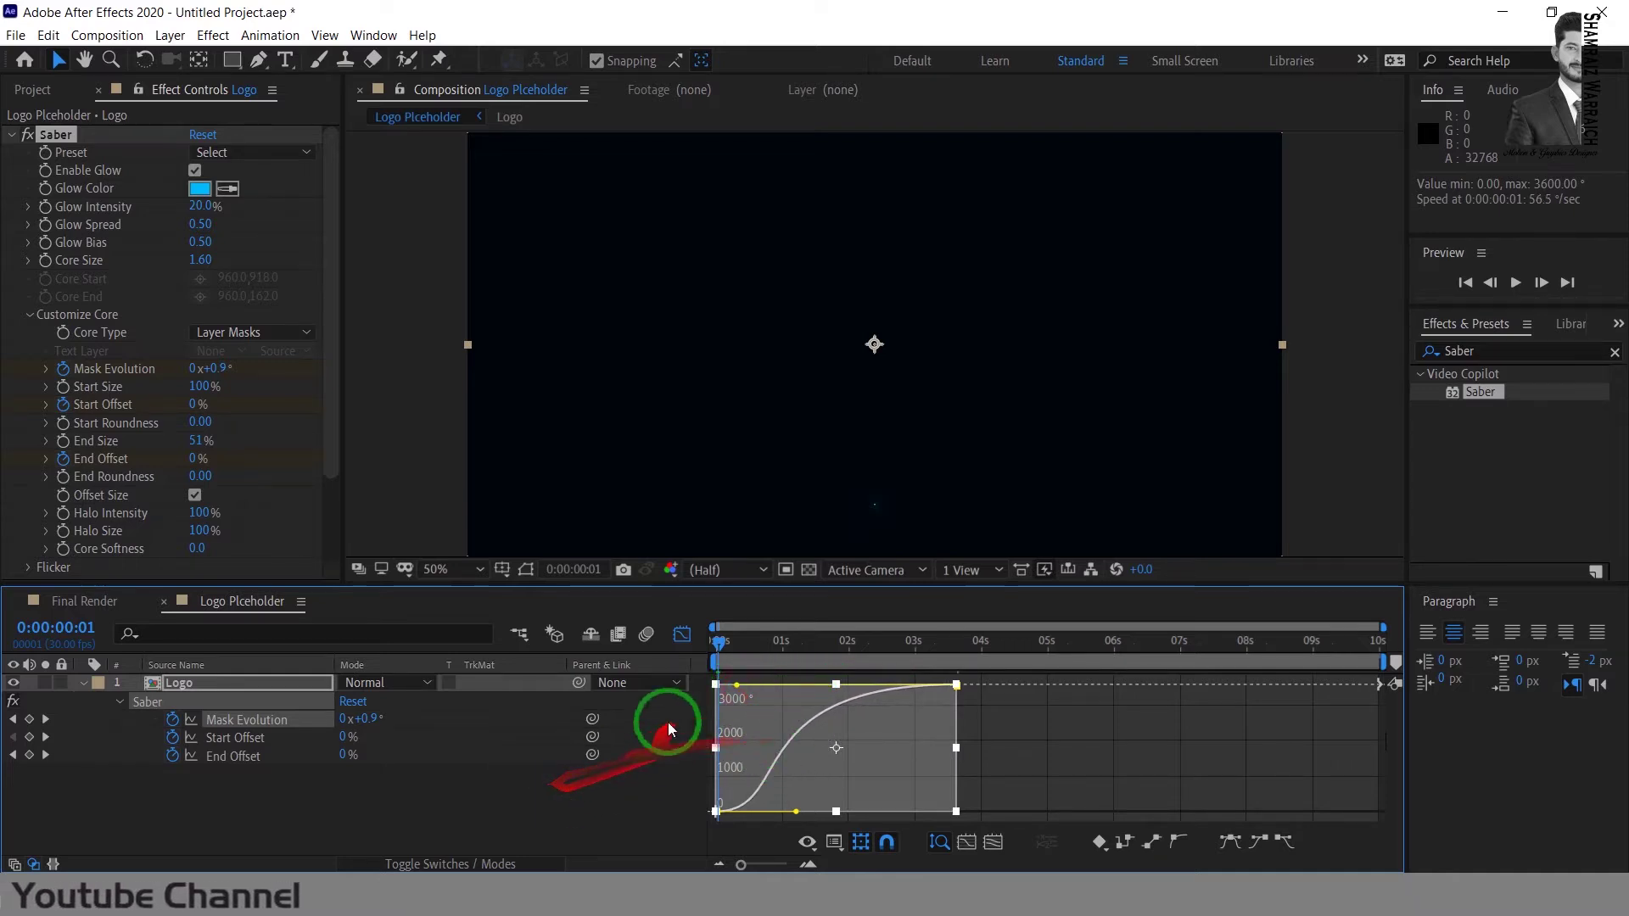
Step: Reshape the Start Offset value curve by extending its first keyframe's ease handle to the last keyframe's time, for a slow start and steep finish
{"action": "left_click", "coordinate": [234, 737]}
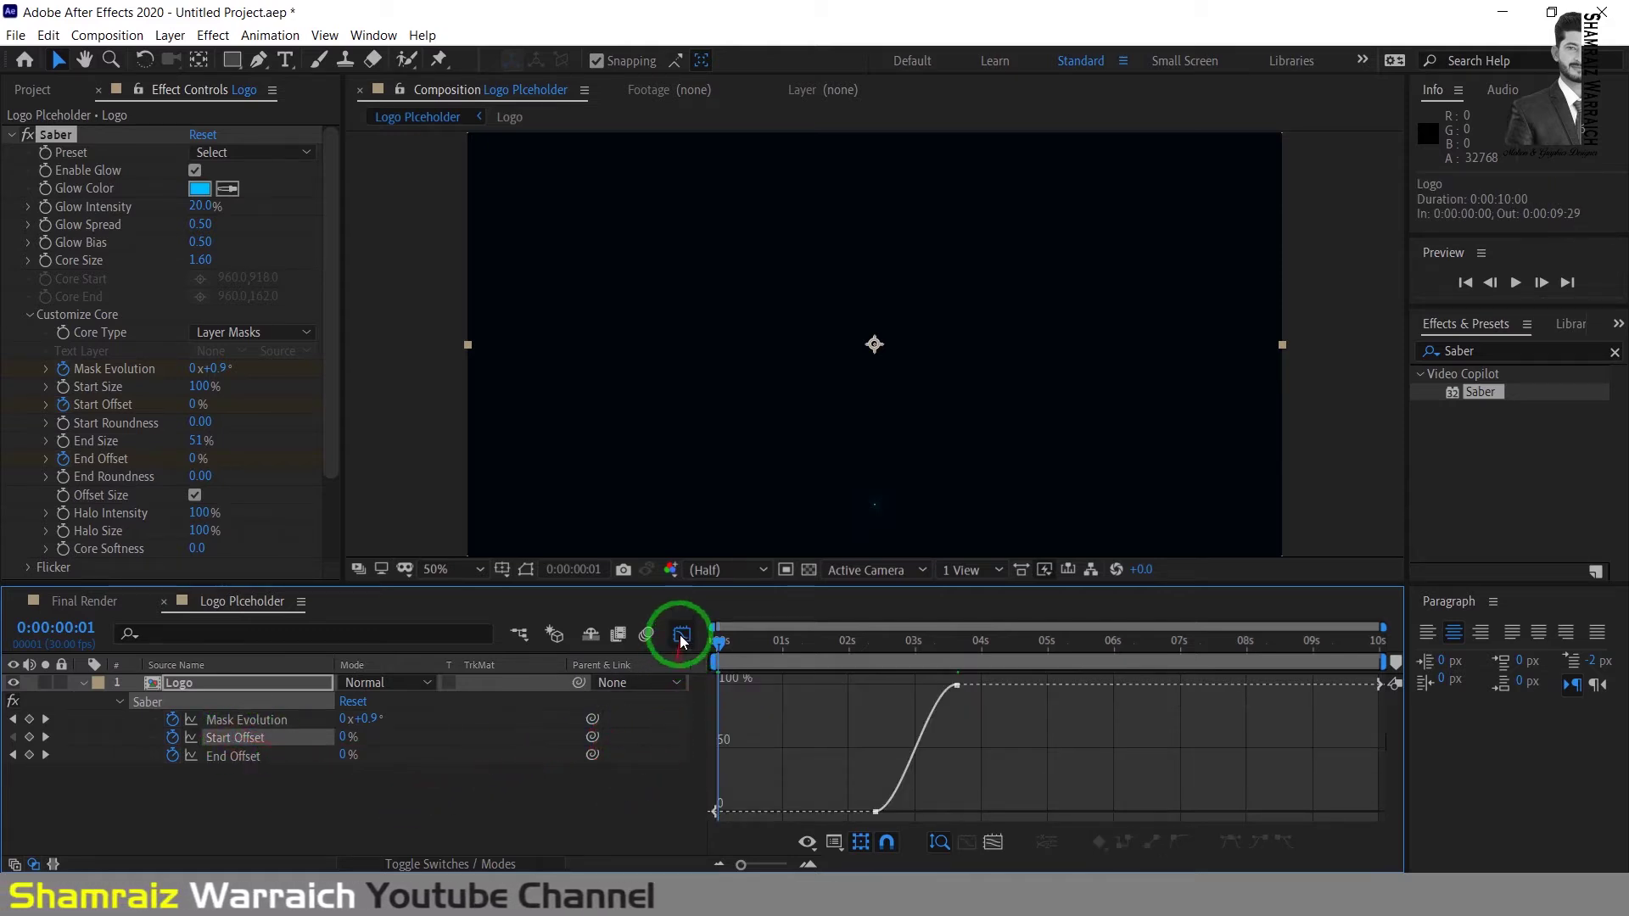
{"action": "left_click", "coordinate": [939, 700]}
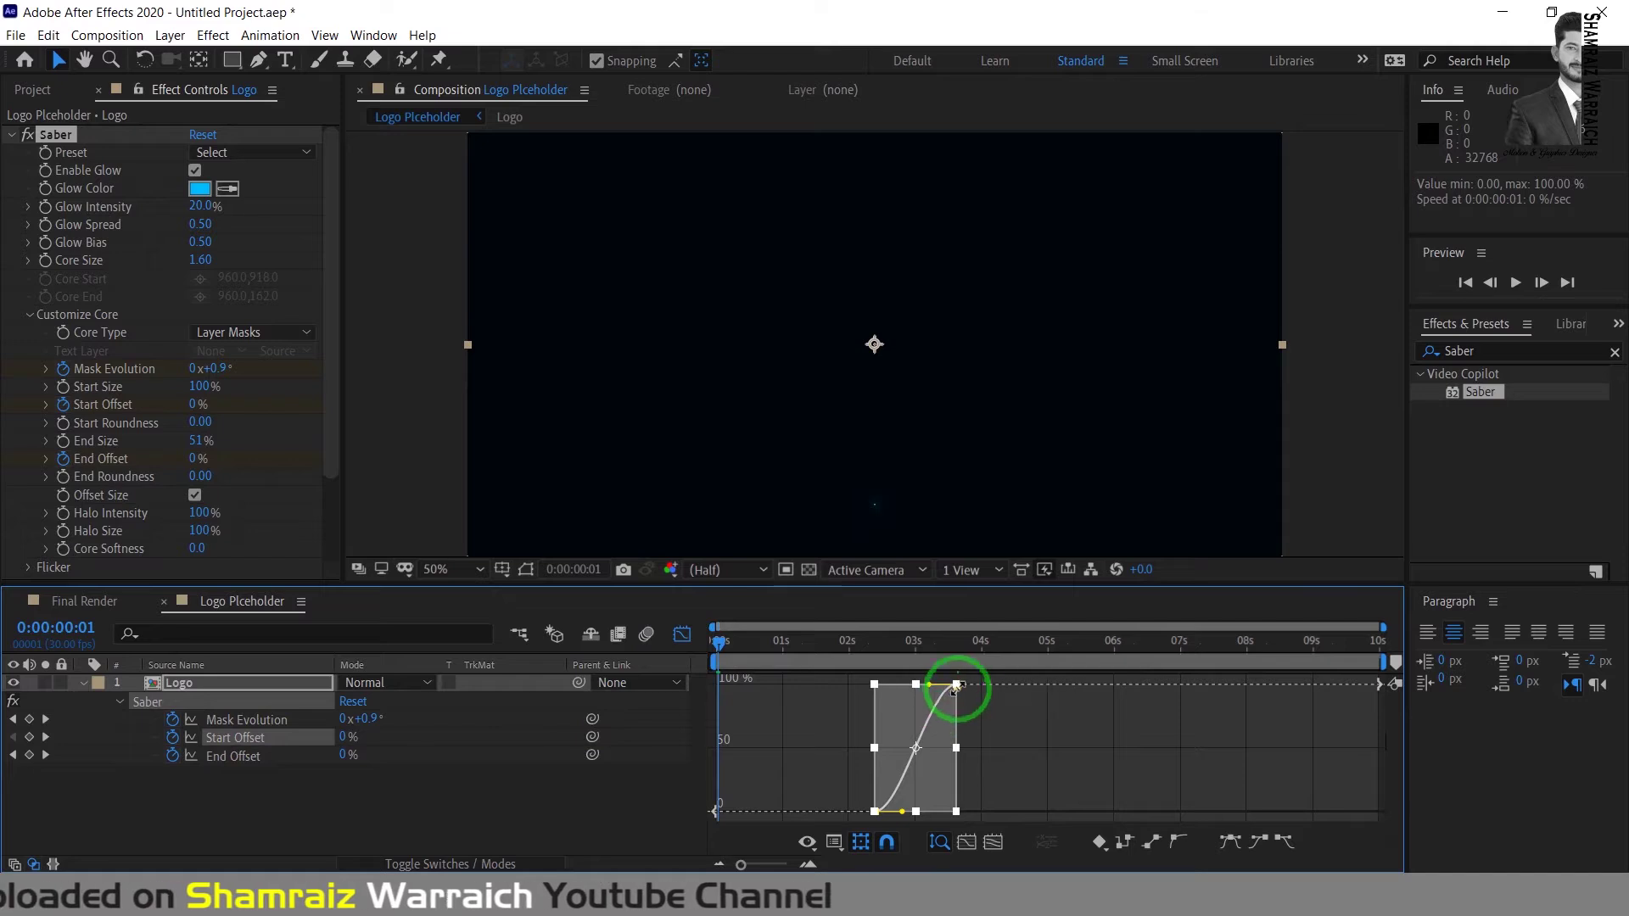
{"action": "left_click_drag", "start_coordinate": [929, 684], "coordinate": [918, 683]}
{"action": "left_click_drag", "start_coordinate": [902, 811], "coordinate": [965, 820]}
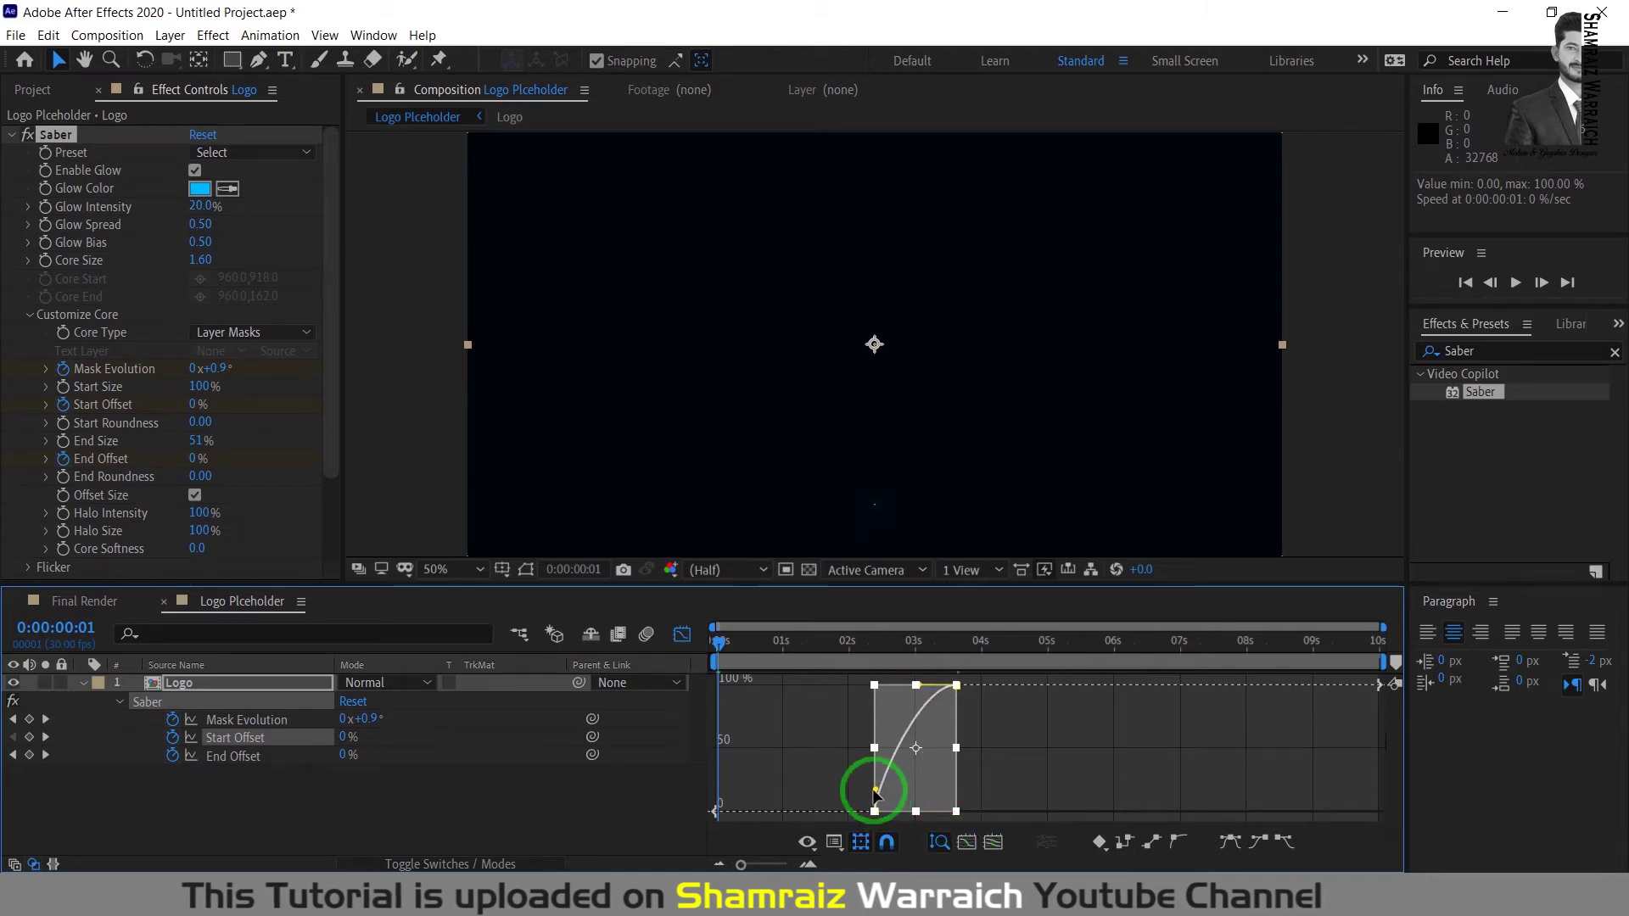
{"action": "left_click_drag", "start_coordinate": [877, 793], "coordinate": [956, 810]}
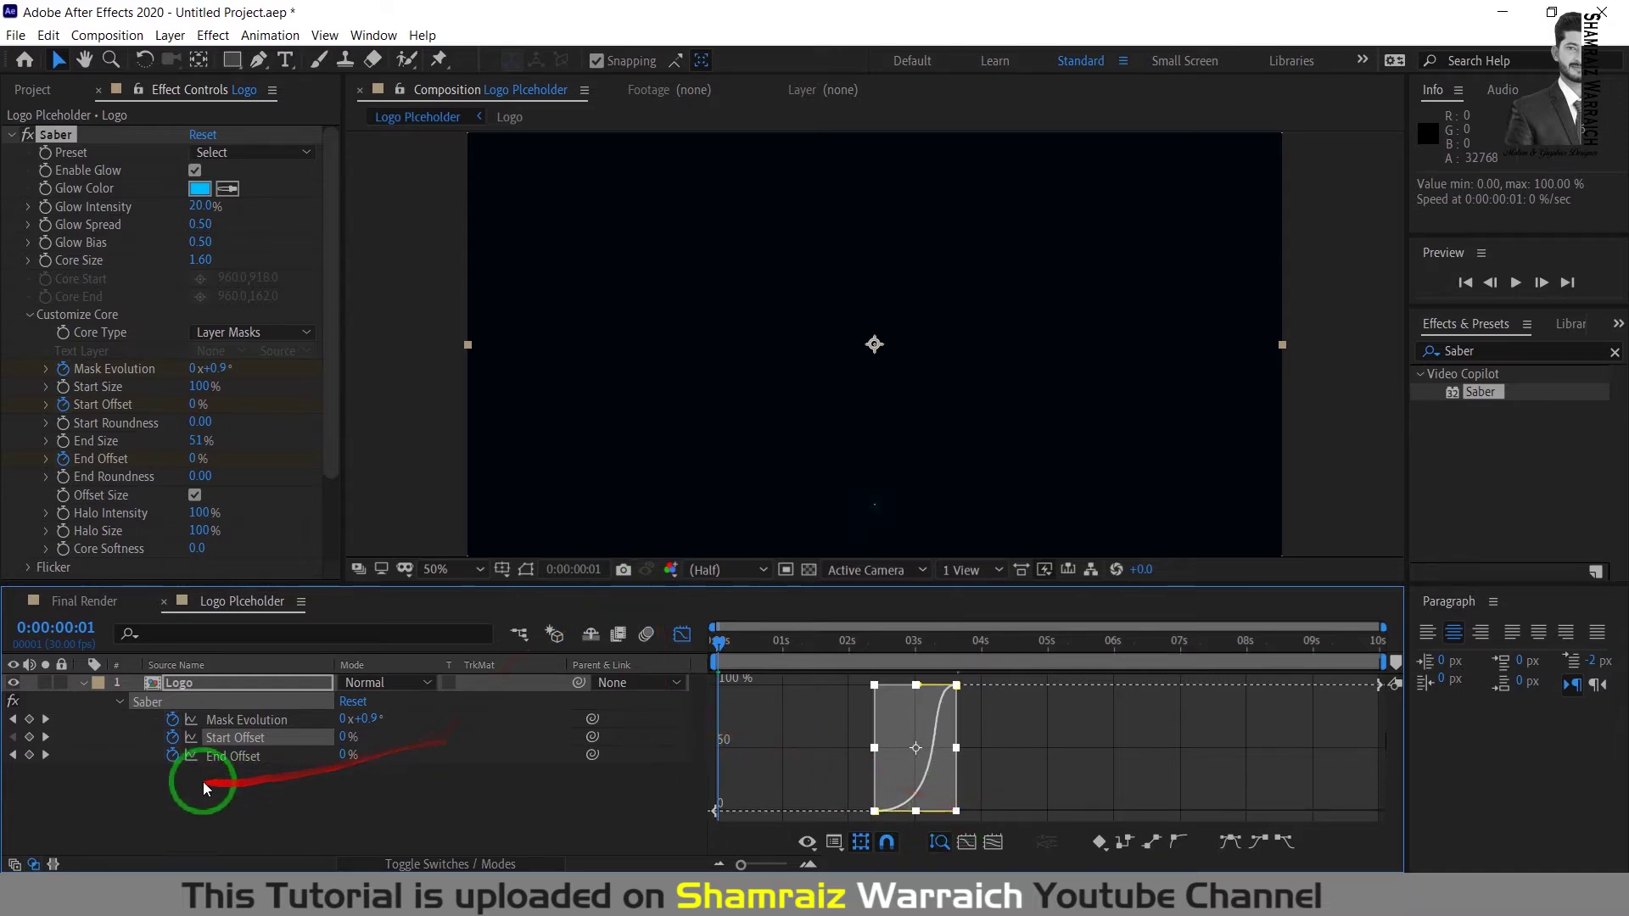
Step: Extend the ease handle of End Offset's last keyframe back towards the first one for a fast rise, and leave the Graph Editor
{"action": "left_click", "coordinate": [217, 753]}
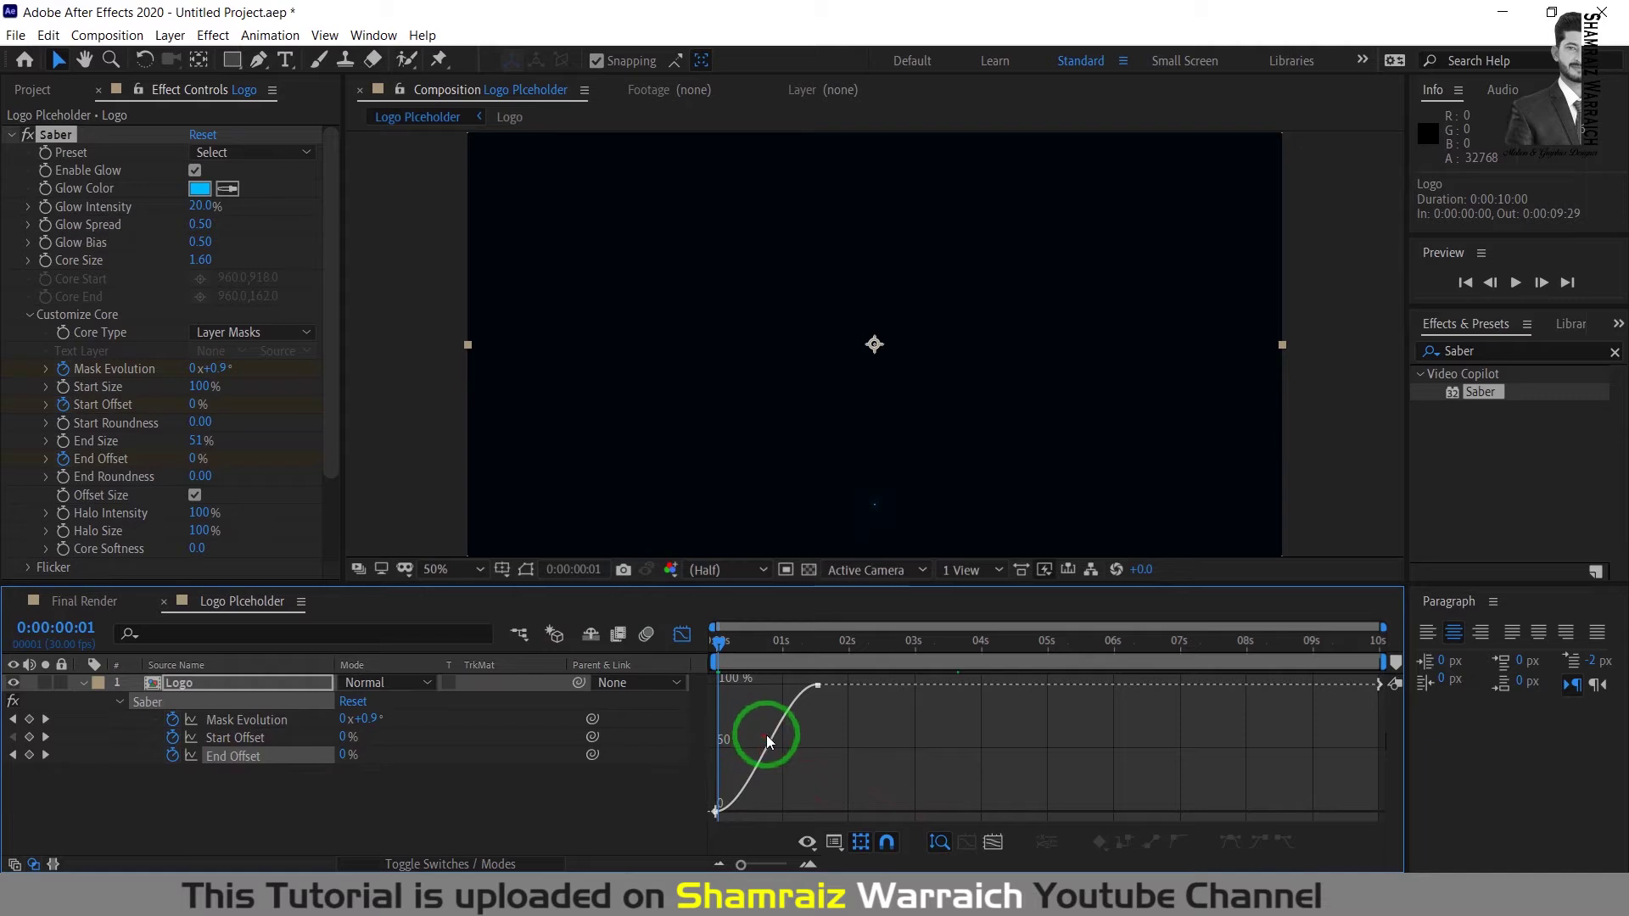
{"action": "left_click", "coordinate": [767, 734]}
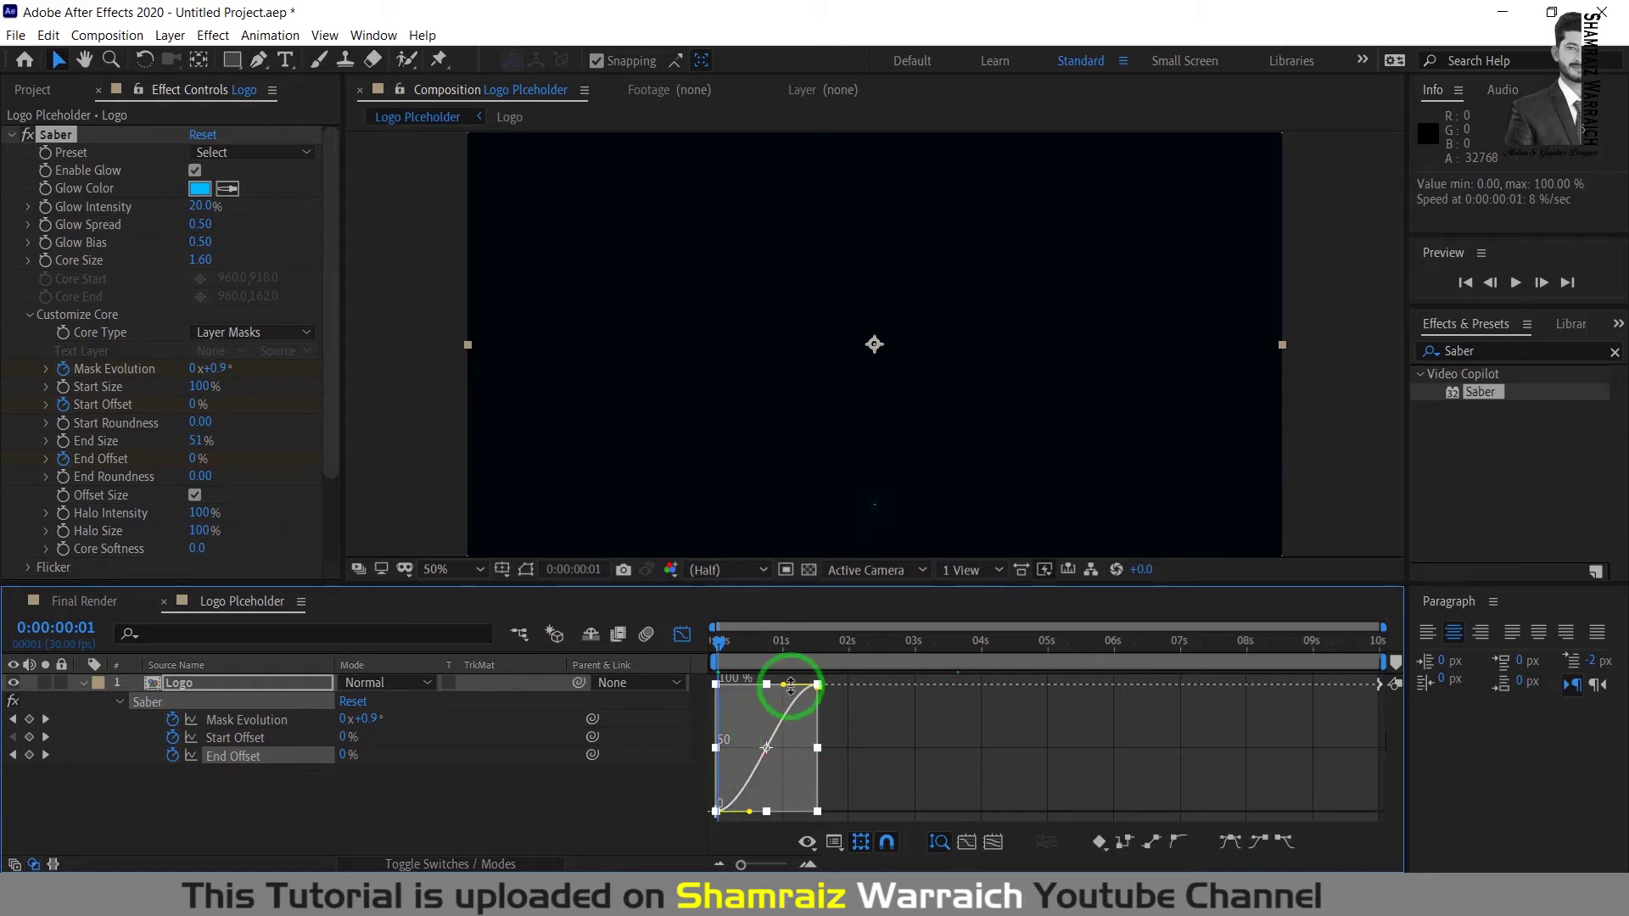
{"action": "left_click_drag", "start_coordinate": [783, 689], "coordinate": [739, 687]}
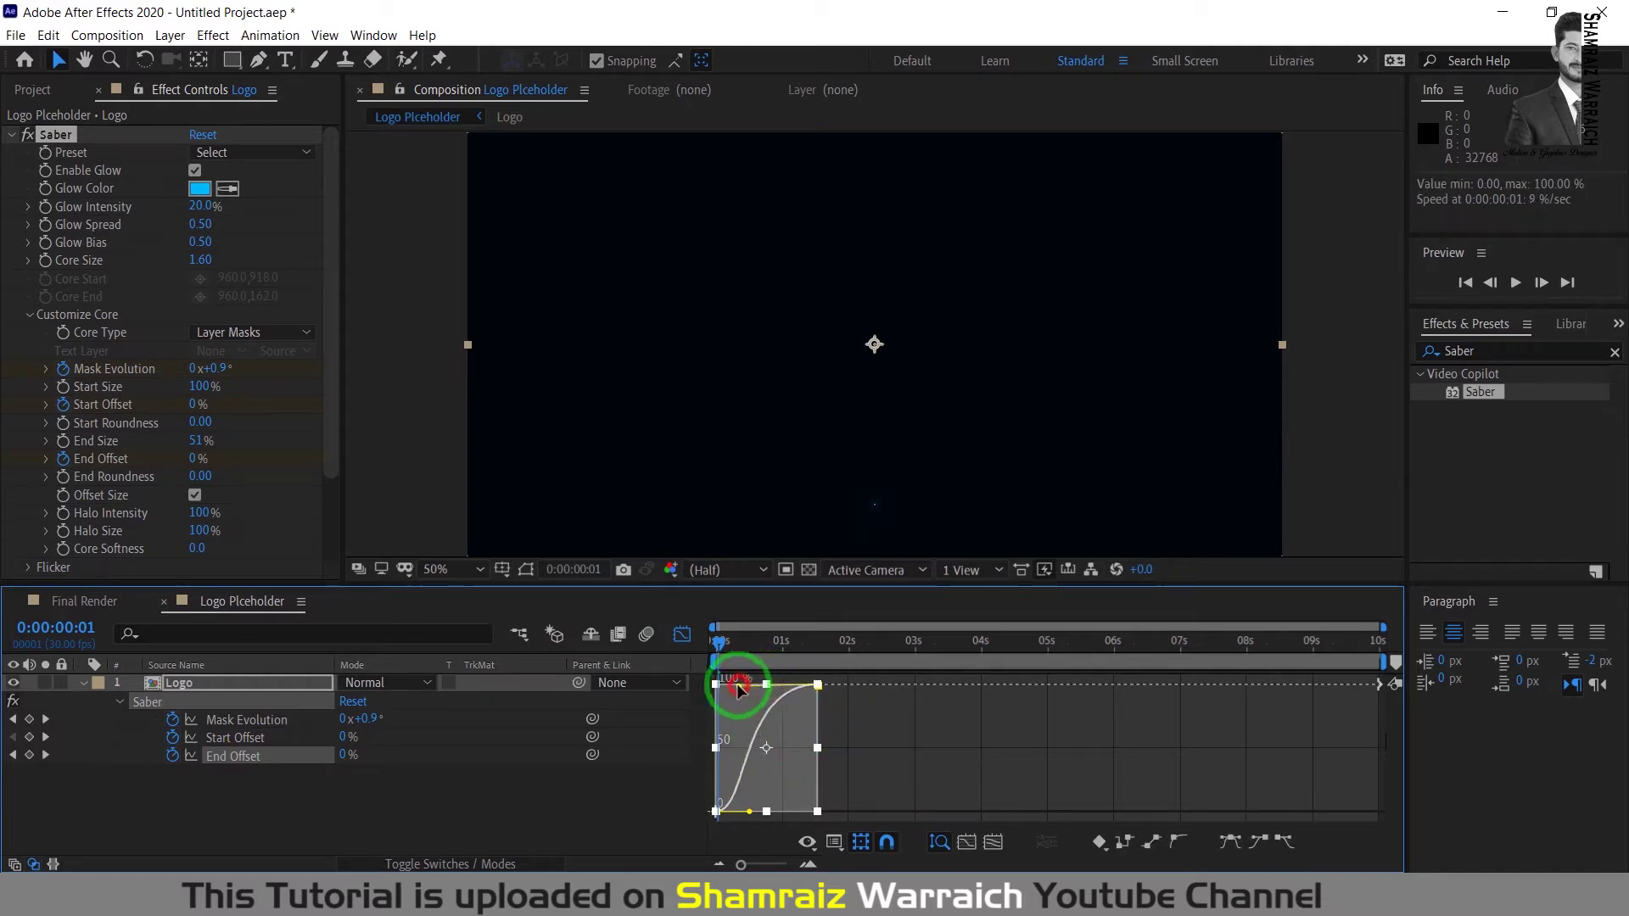
{"action": "left_click", "coordinate": [681, 636]}
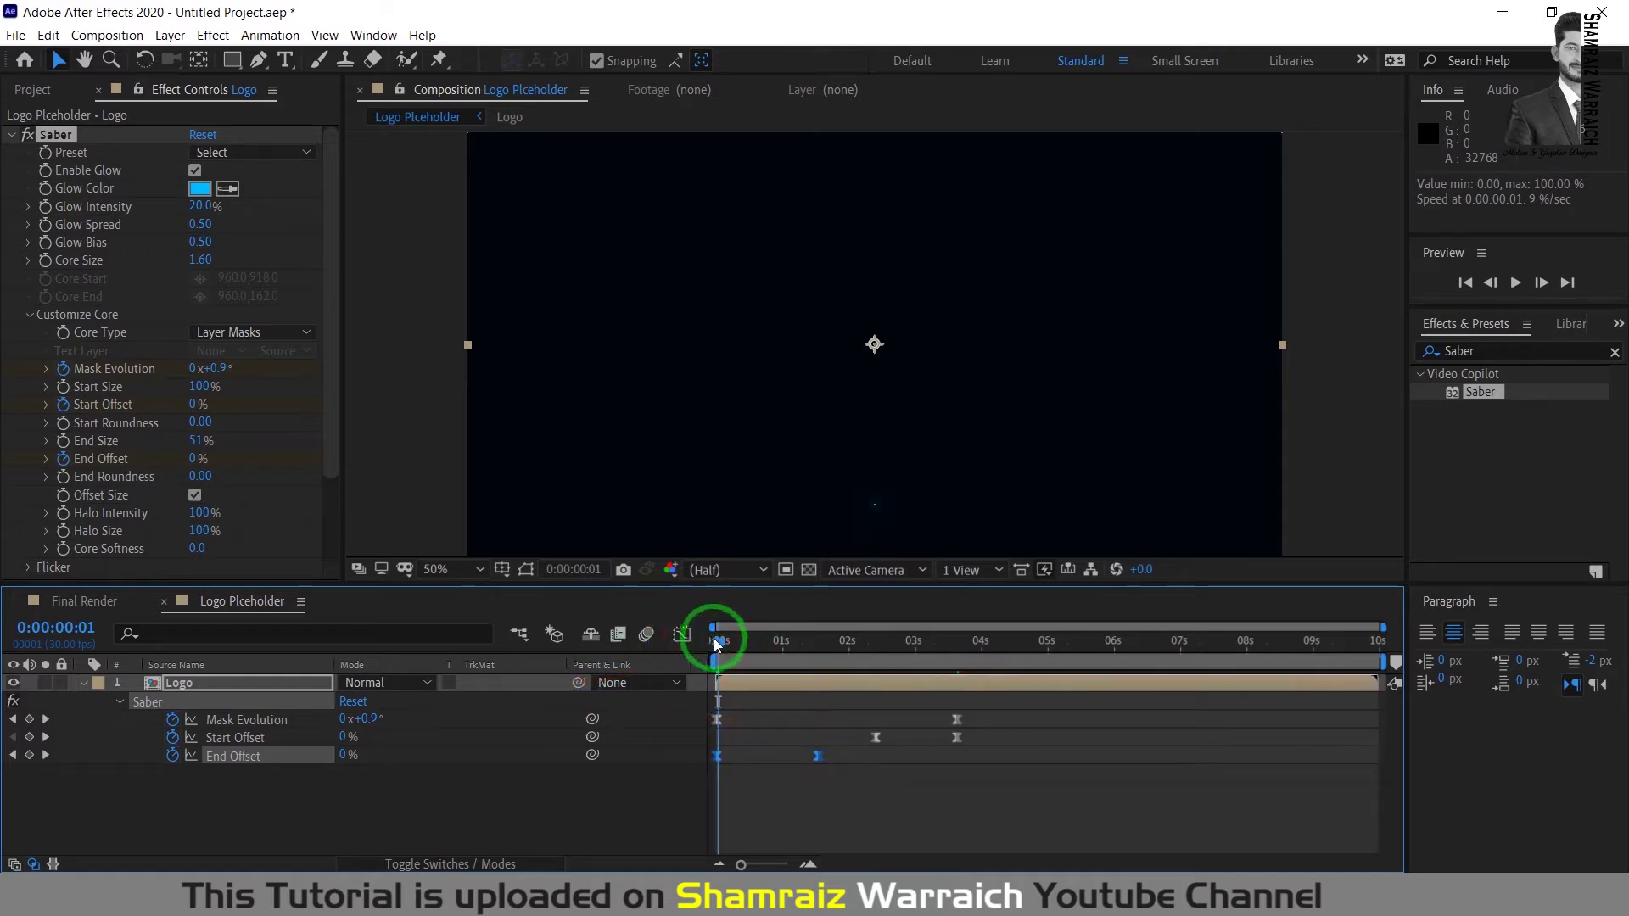
Step: Pre-compose the Logo layer as "Logo animation", leaving all attributes in the current composition
{"action": "left_click_drag", "start_coordinate": [717, 641], "coordinate": [847, 672]}
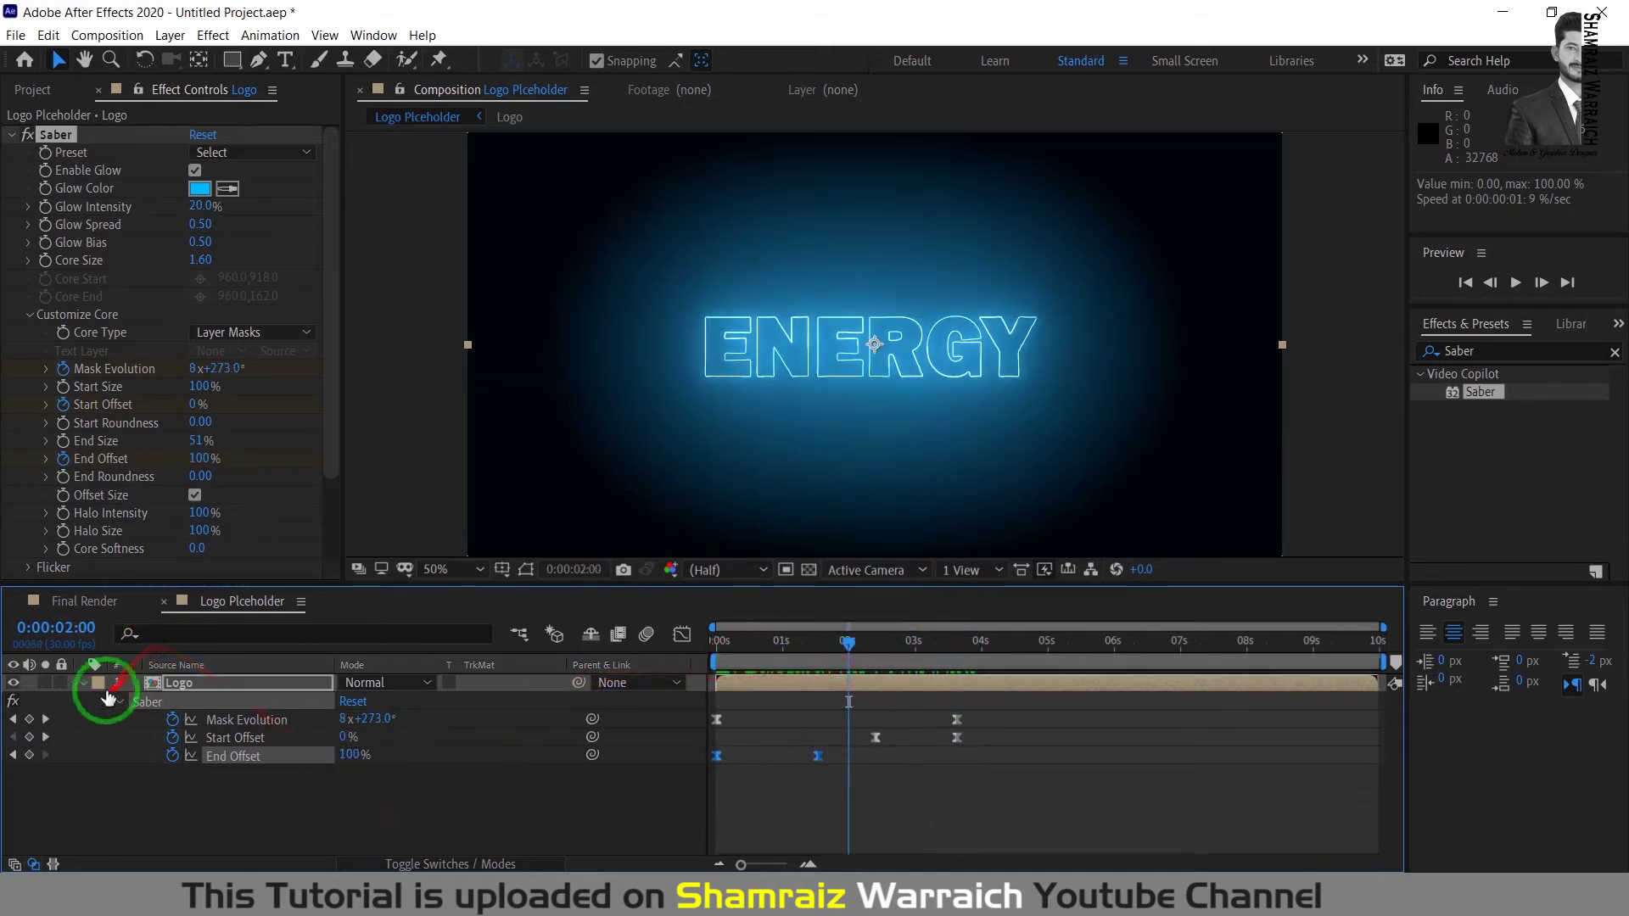
{"action": "left_click", "coordinate": [83, 682]}
{"action": "left_click", "coordinate": [147, 681]}
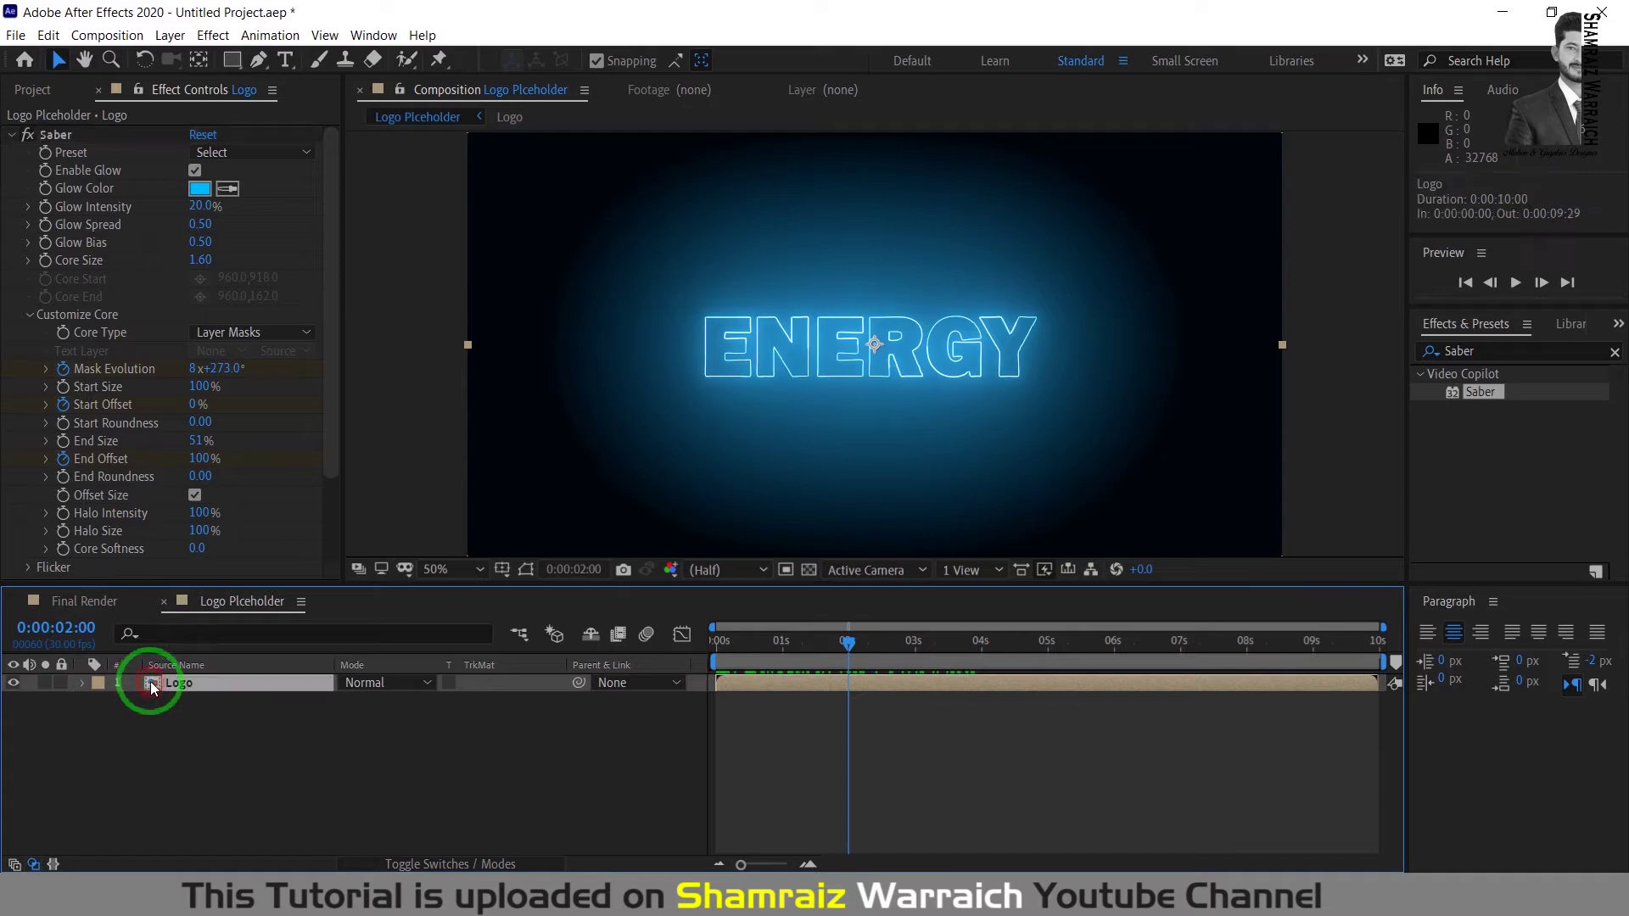
{"action": "right_click", "coordinate": [151, 680]}
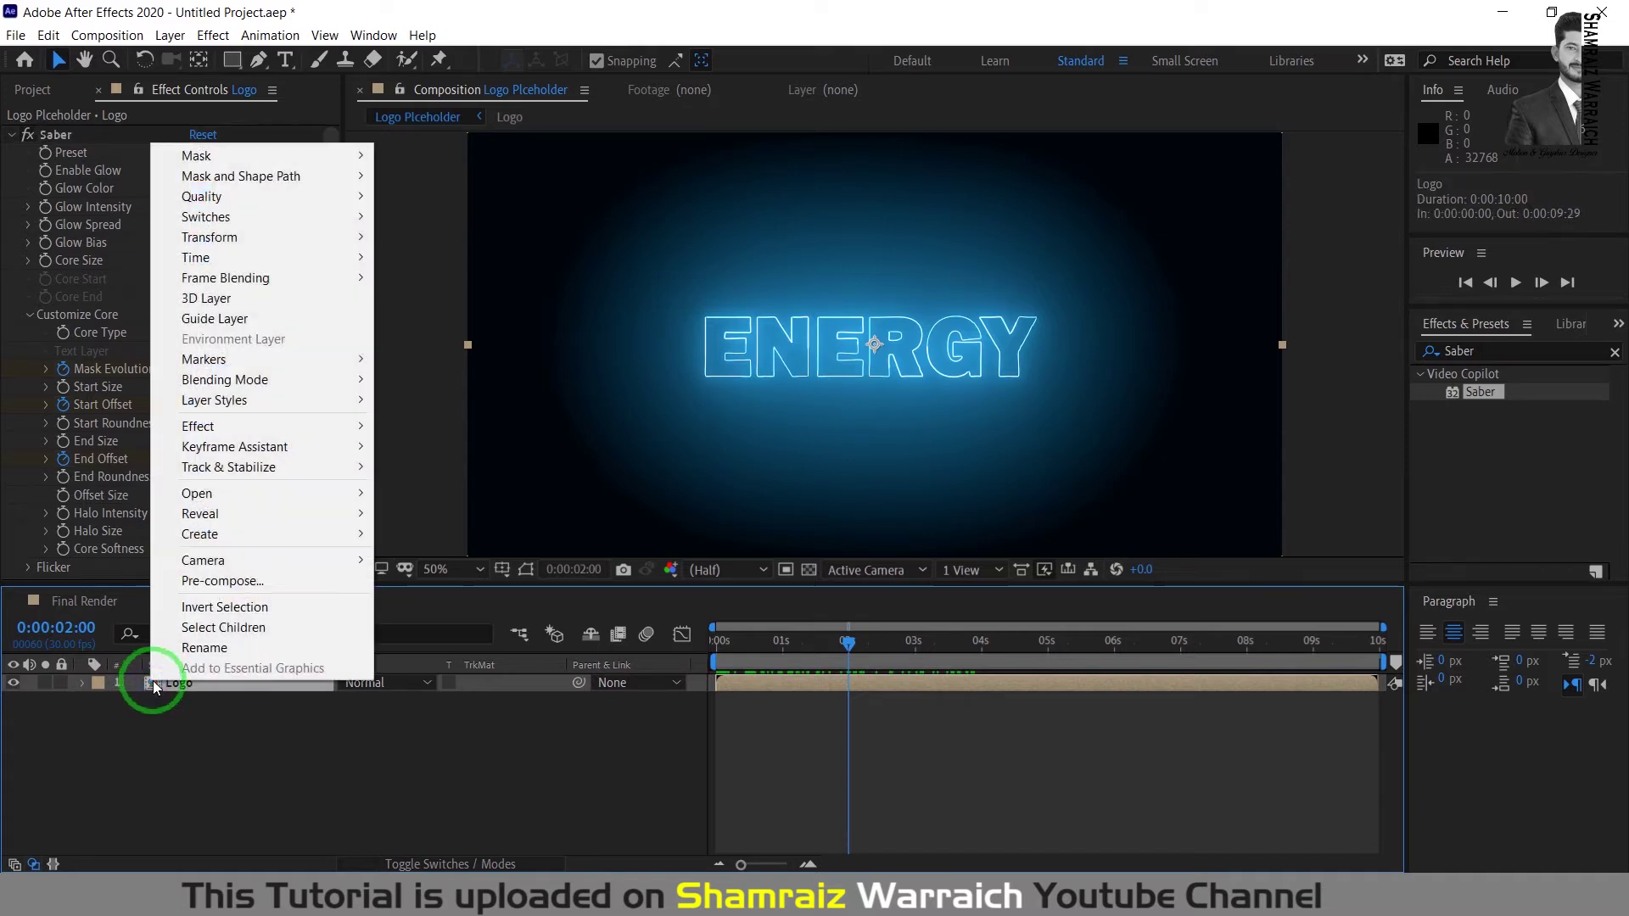
{"action": "left_click", "coordinate": [221, 582]}
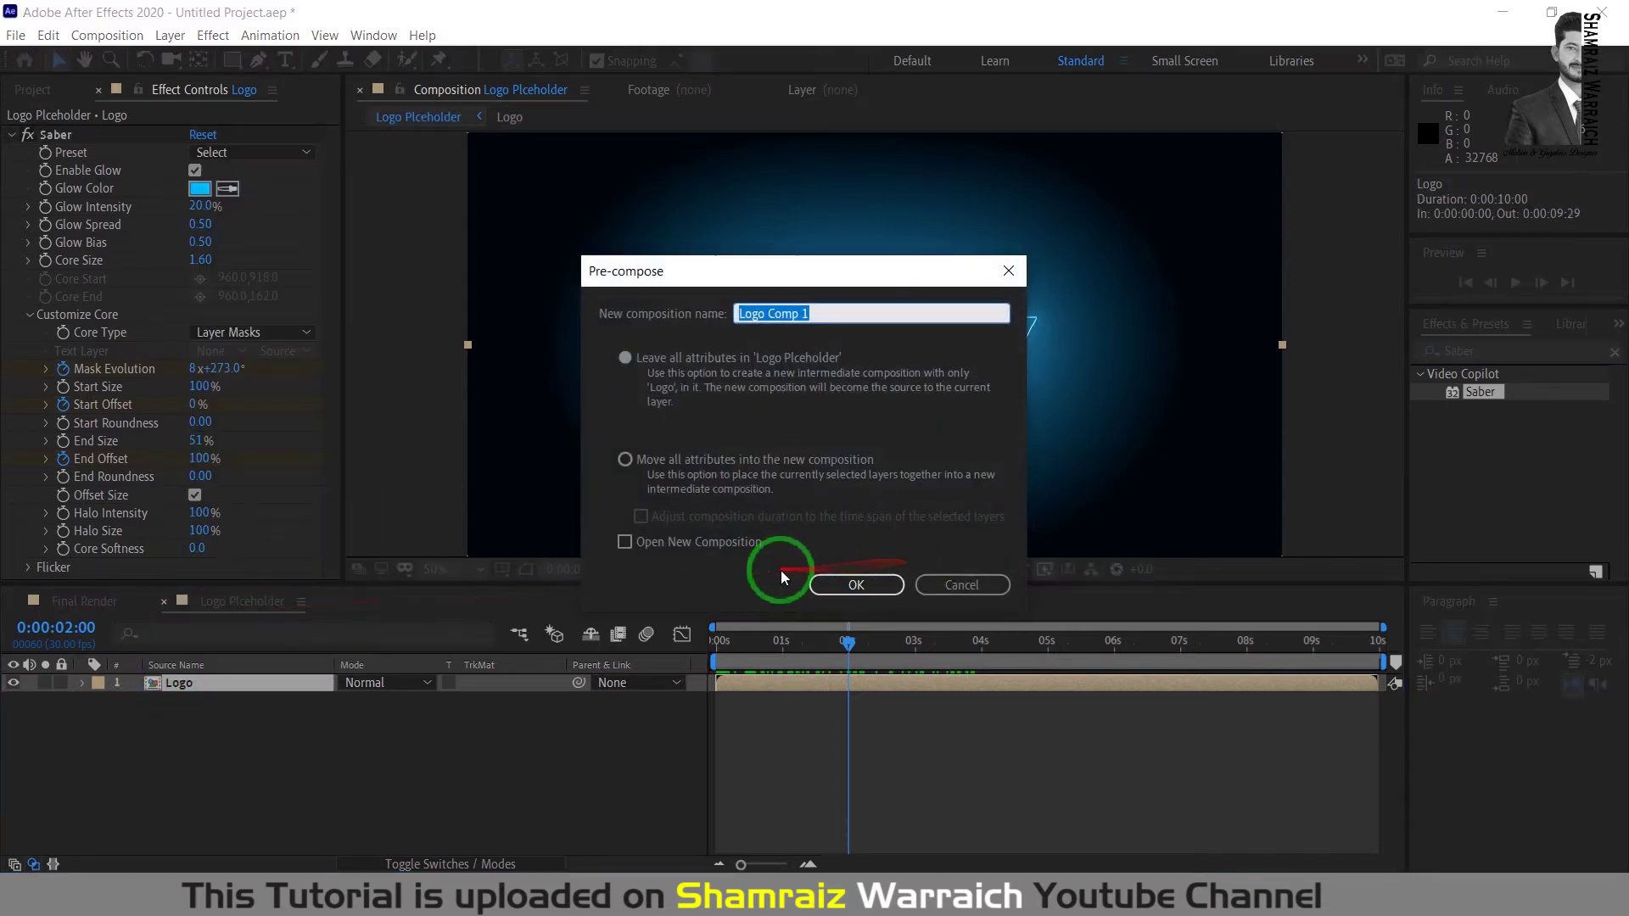
{"action": "type", "text": "Lo"}
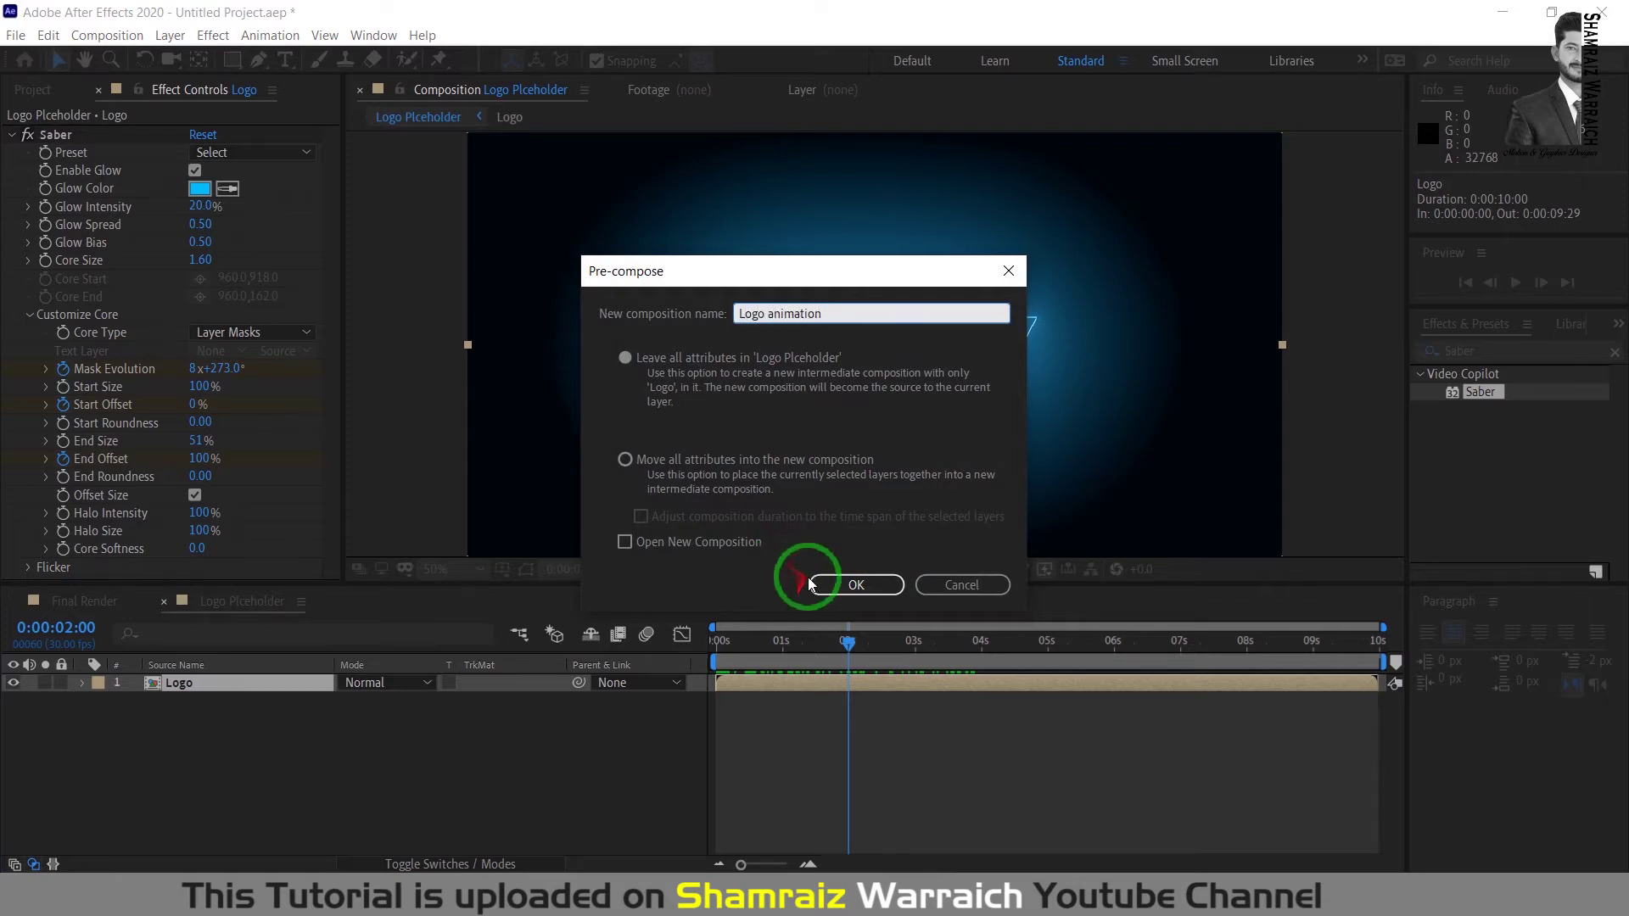
{"action": "left_click", "coordinate": [856, 584]}
{"action": "left_click", "coordinate": [288, 745]}
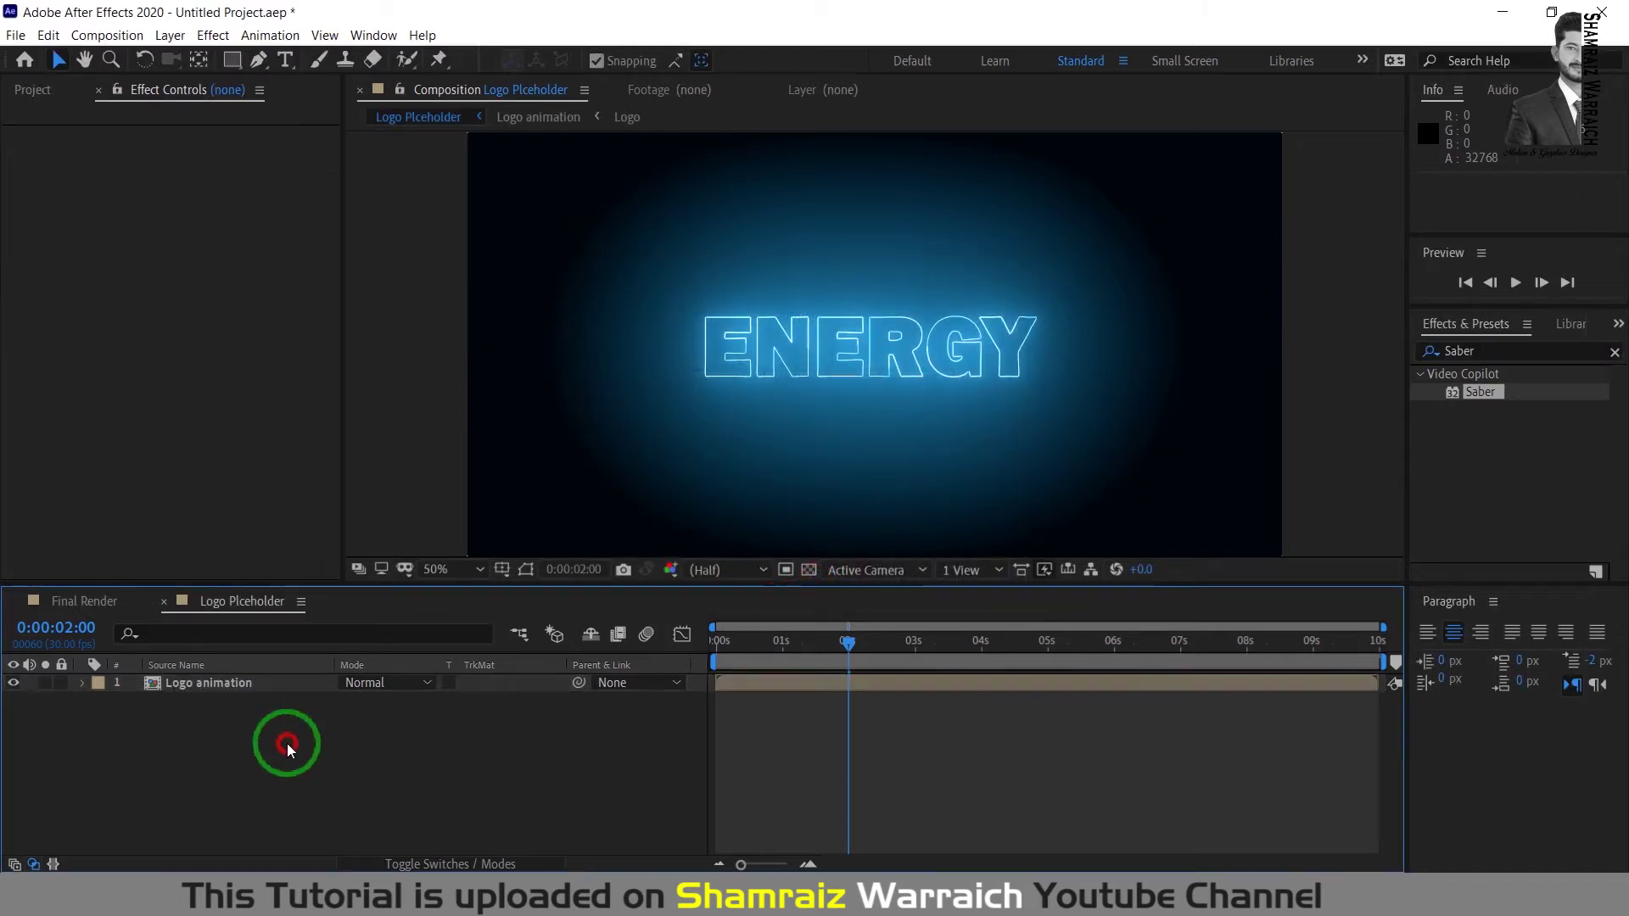
Step: Duplicate the Logo animation layer and shift the lower copy to start at 0:00:00:17
{"action": "left_click", "coordinate": [151, 686]}
{"action": "left_click", "coordinate": [754, 682]}
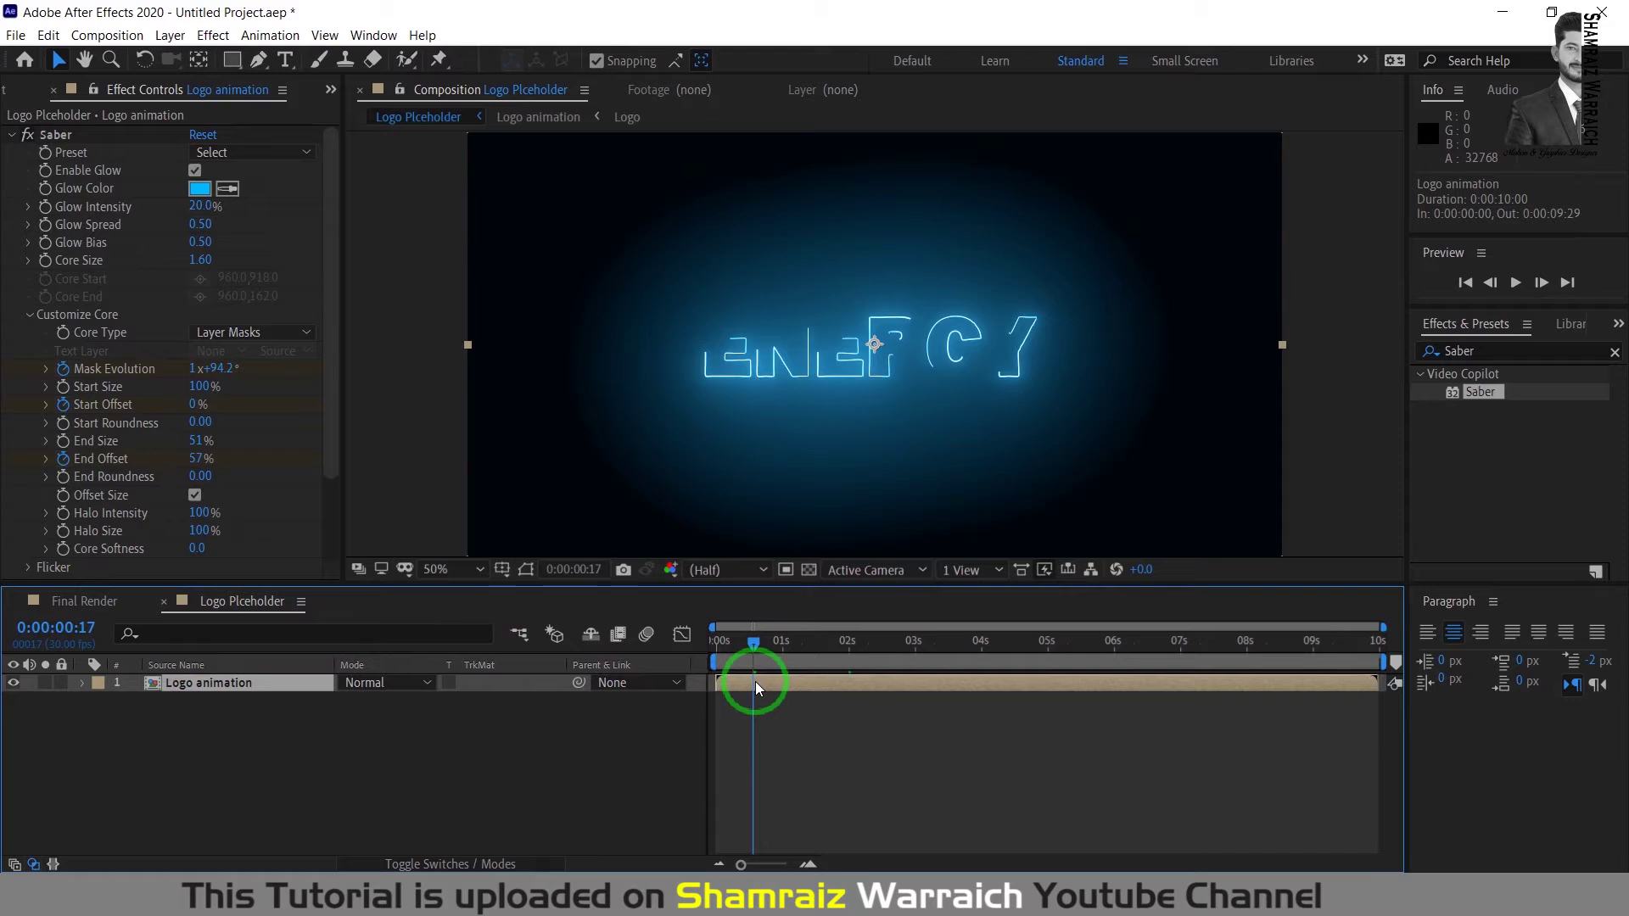
{"action": "key", "text": "ctrl+d"}
{"action": "left_click", "coordinate": [750, 699]}
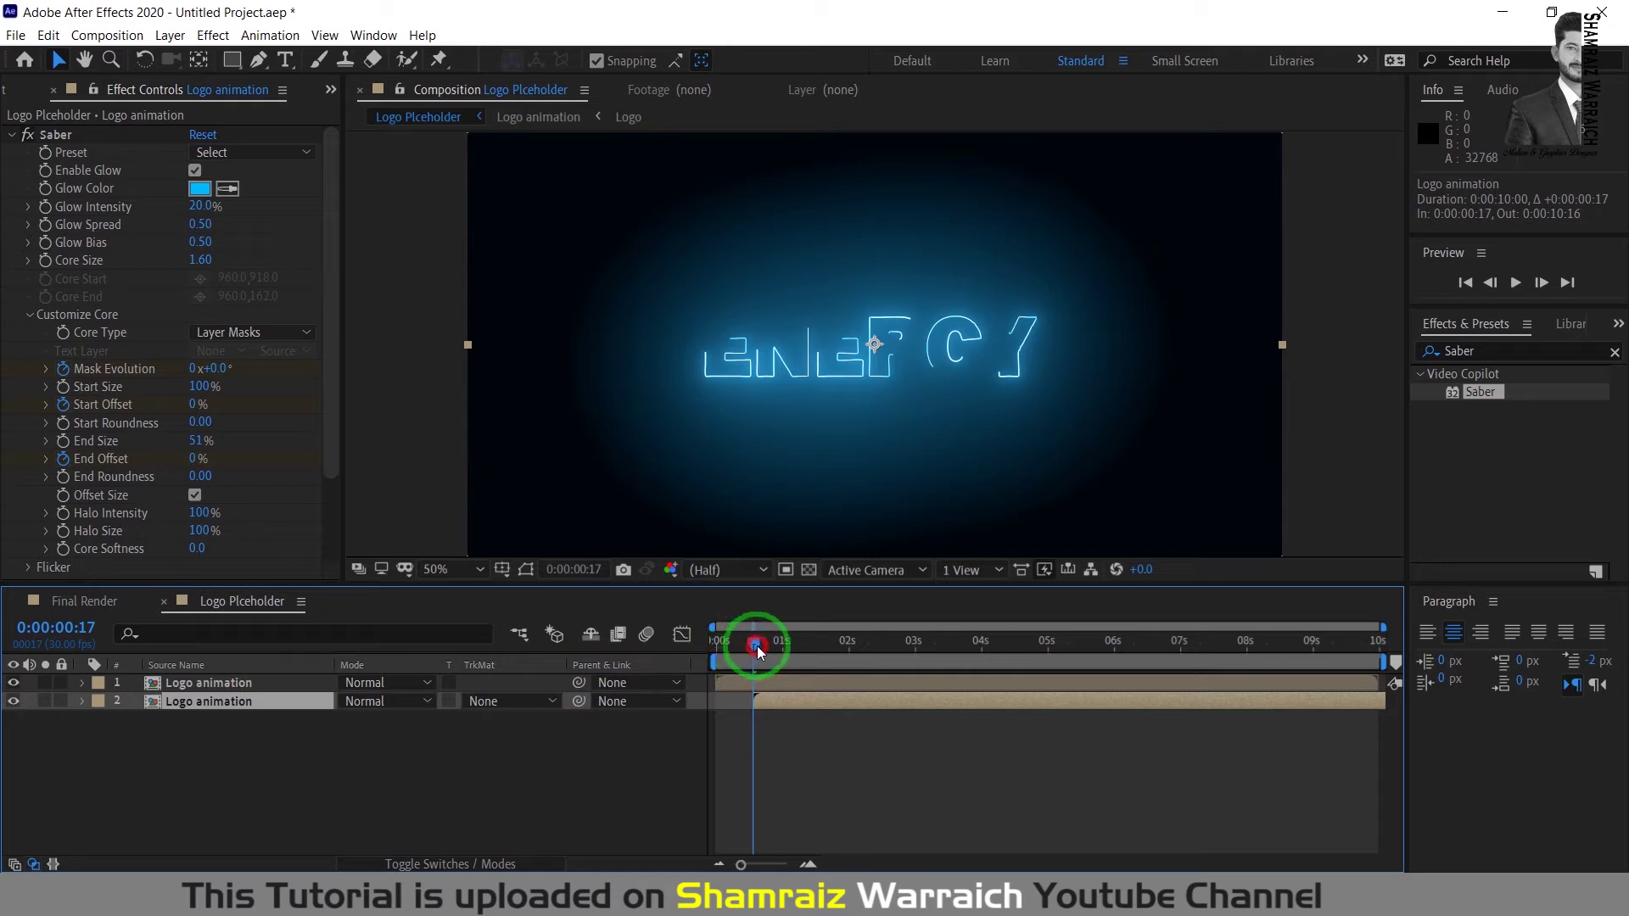
{"action": "left_click_drag", "start_coordinate": [757, 644], "coordinate": [765, 646]}
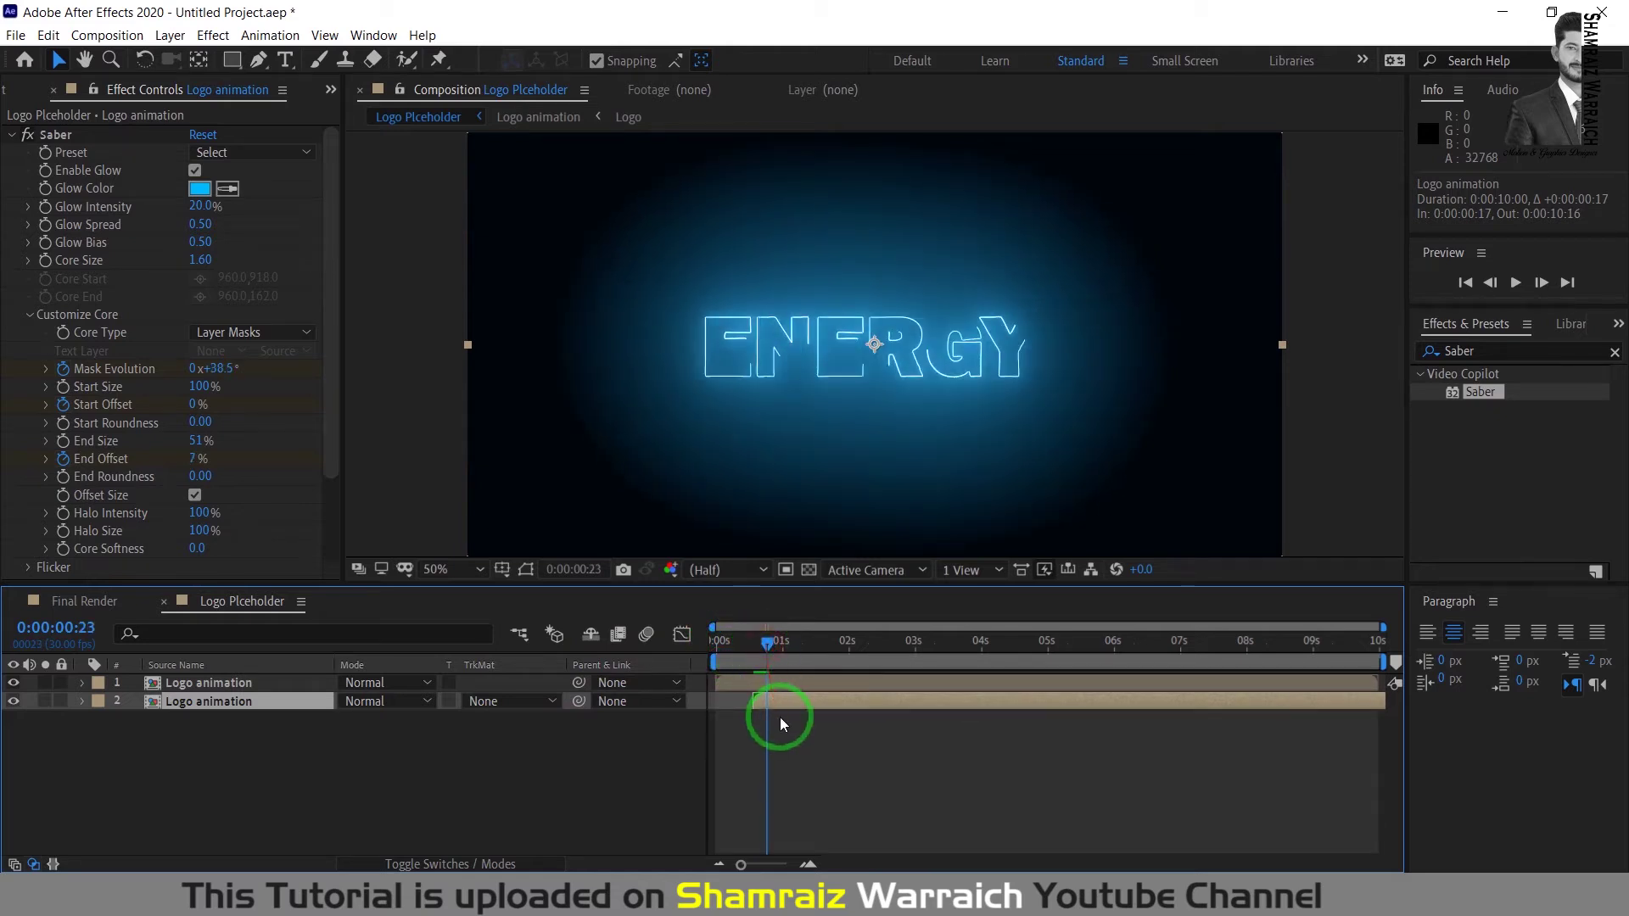
Step: Duplicate the lowest Logo animation layer twice, starting the copies at 0:00:00:23 and 0:00:00:29, each below the previous one
{"action": "key", "text": "ctrl+d"}
{"action": "left_click_drag", "start_coordinate": [780, 716], "coordinate": [789, 718]}
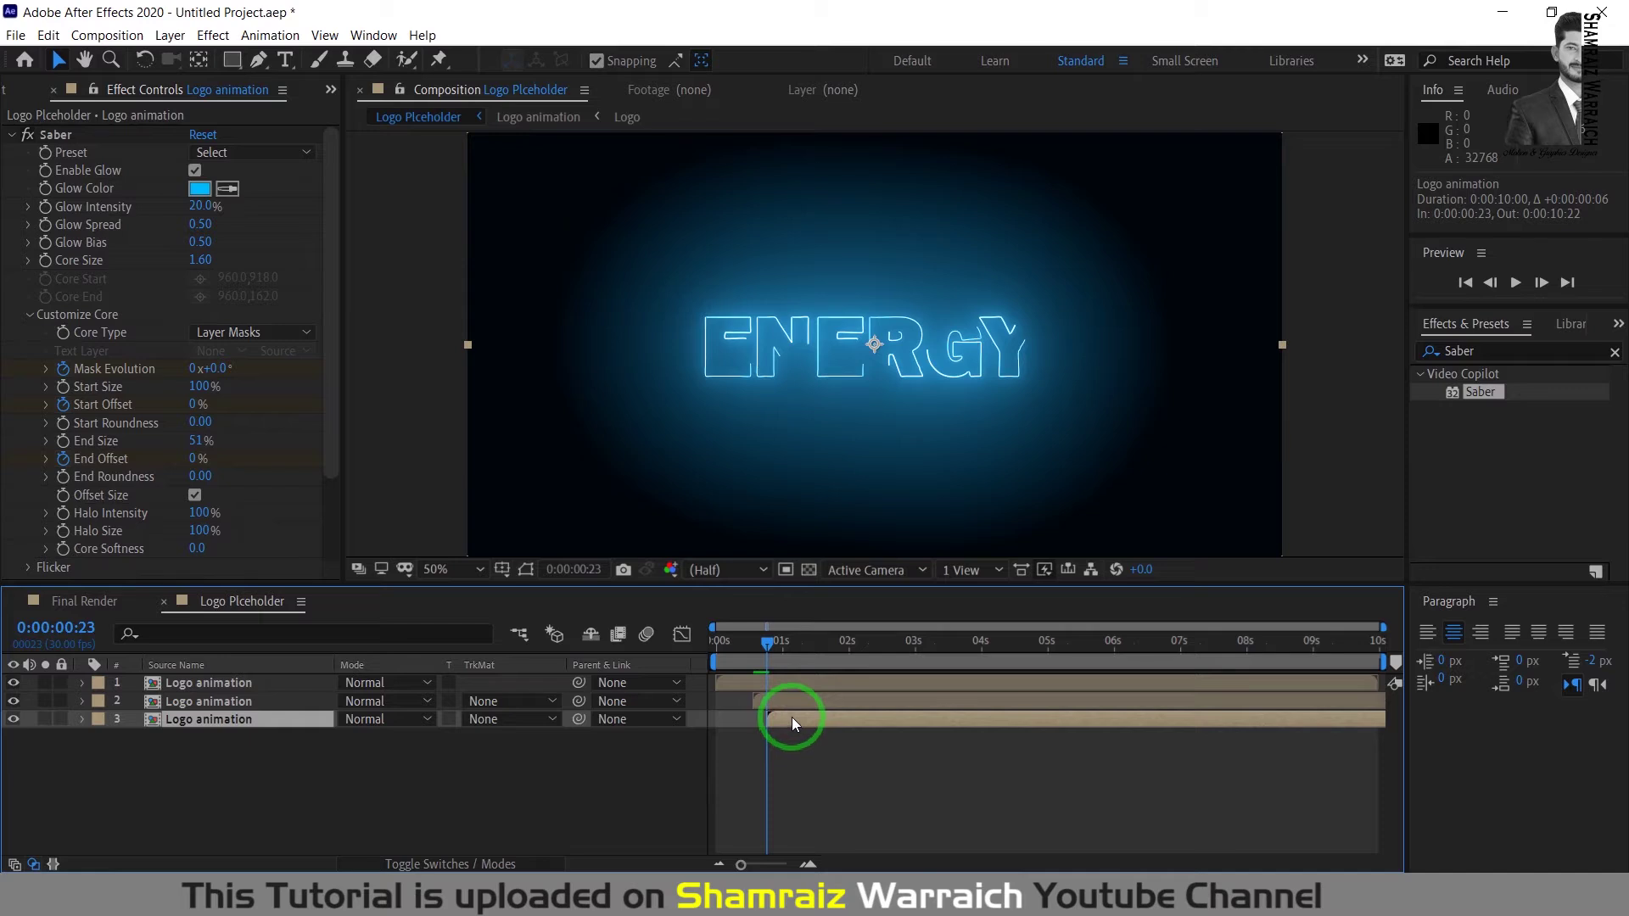
{"action": "key", "text": "ctrl+d"}
{"action": "left_click_drag", "start_coordinate": [797, 738], "coordinate": [806, 738]}
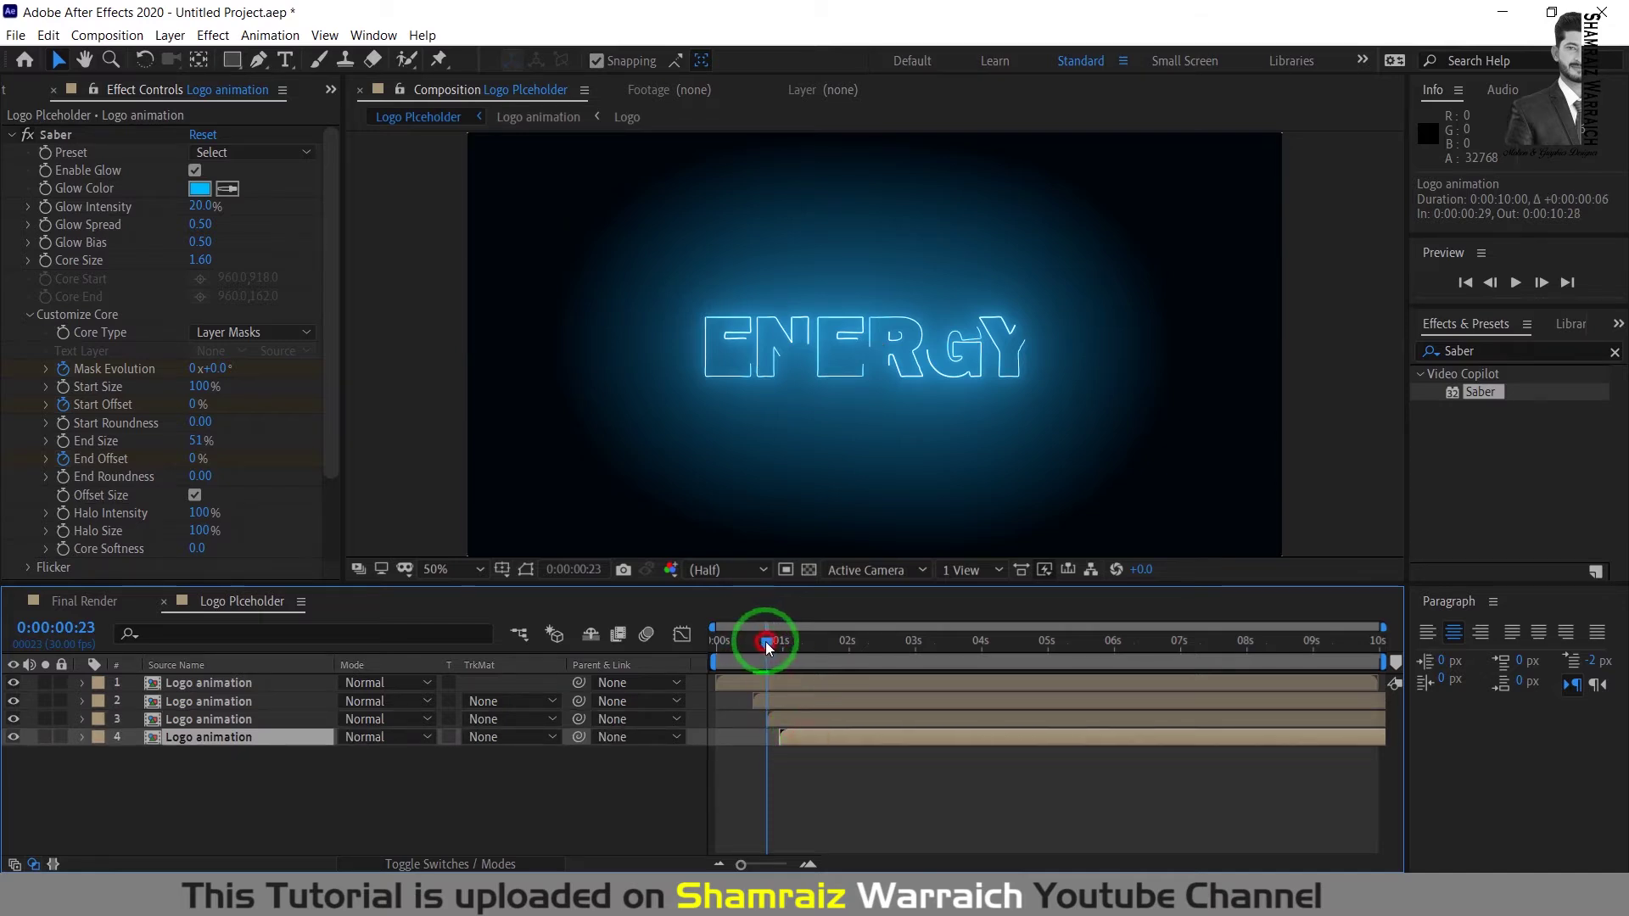
{"action": "left_click_drag", "start_coordinate": [766, 641], "coordinate": [713, 657]}
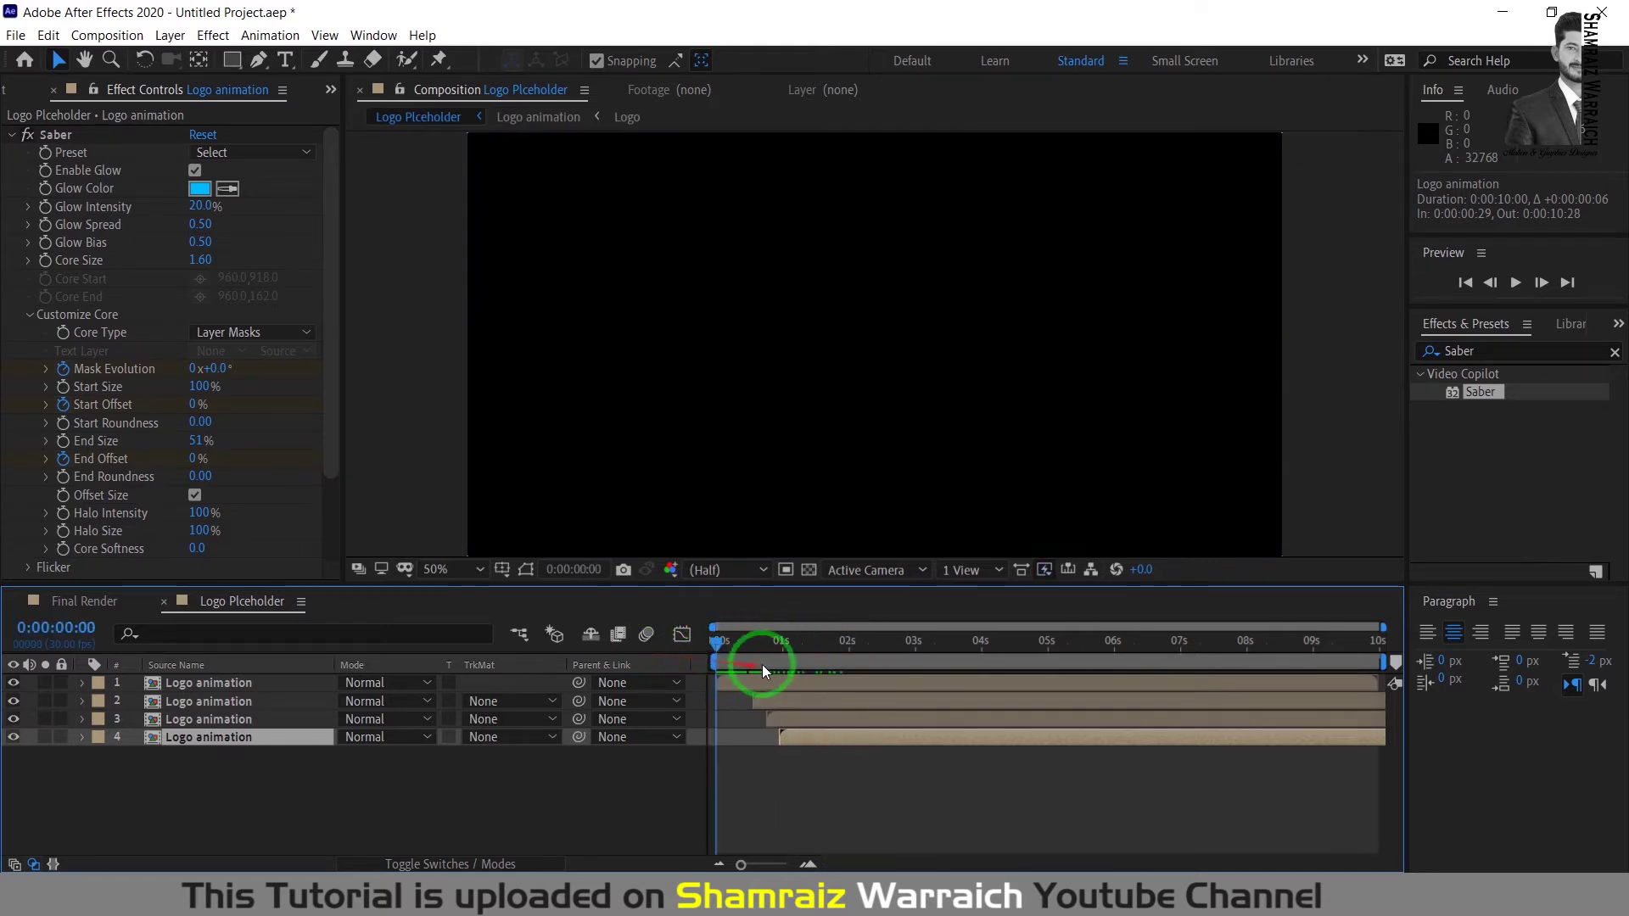
{"action": "left_click", "coordinate": [720, 644]}
Step: Add an adjustment layer above the Logo animation layers and rename it "CC Kaliada"
{"action": "right_click", "coordinate": [209, 774]}
{"action": "mouse_move", "coordinate": [298, 582]}
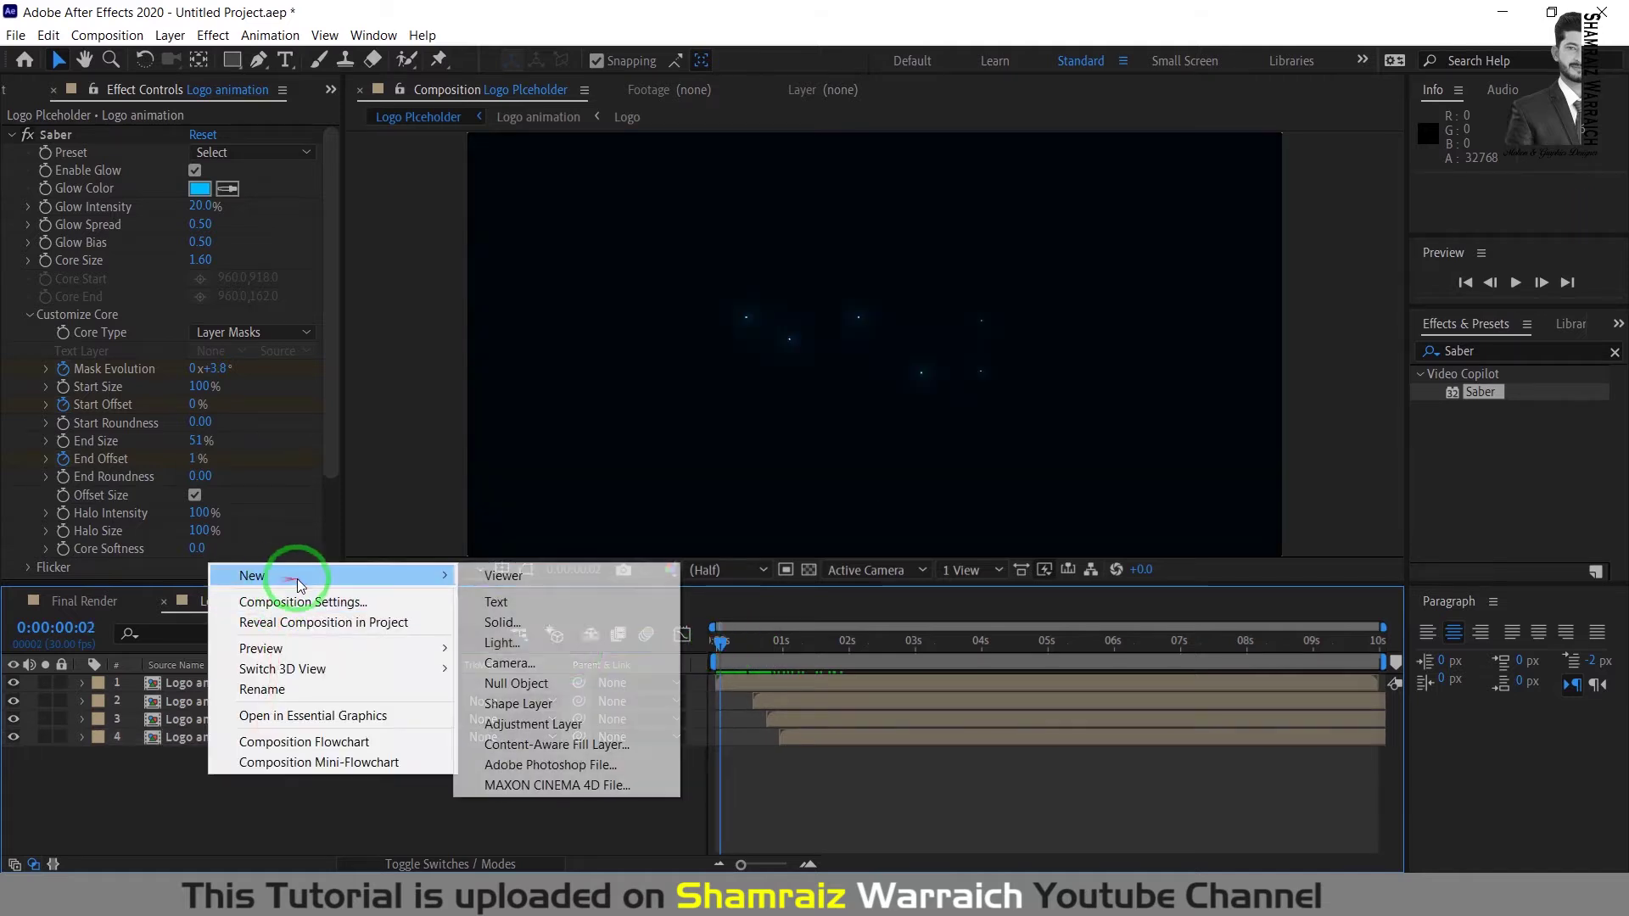
{"action": "left_click", "coordinate": [541, 724]}
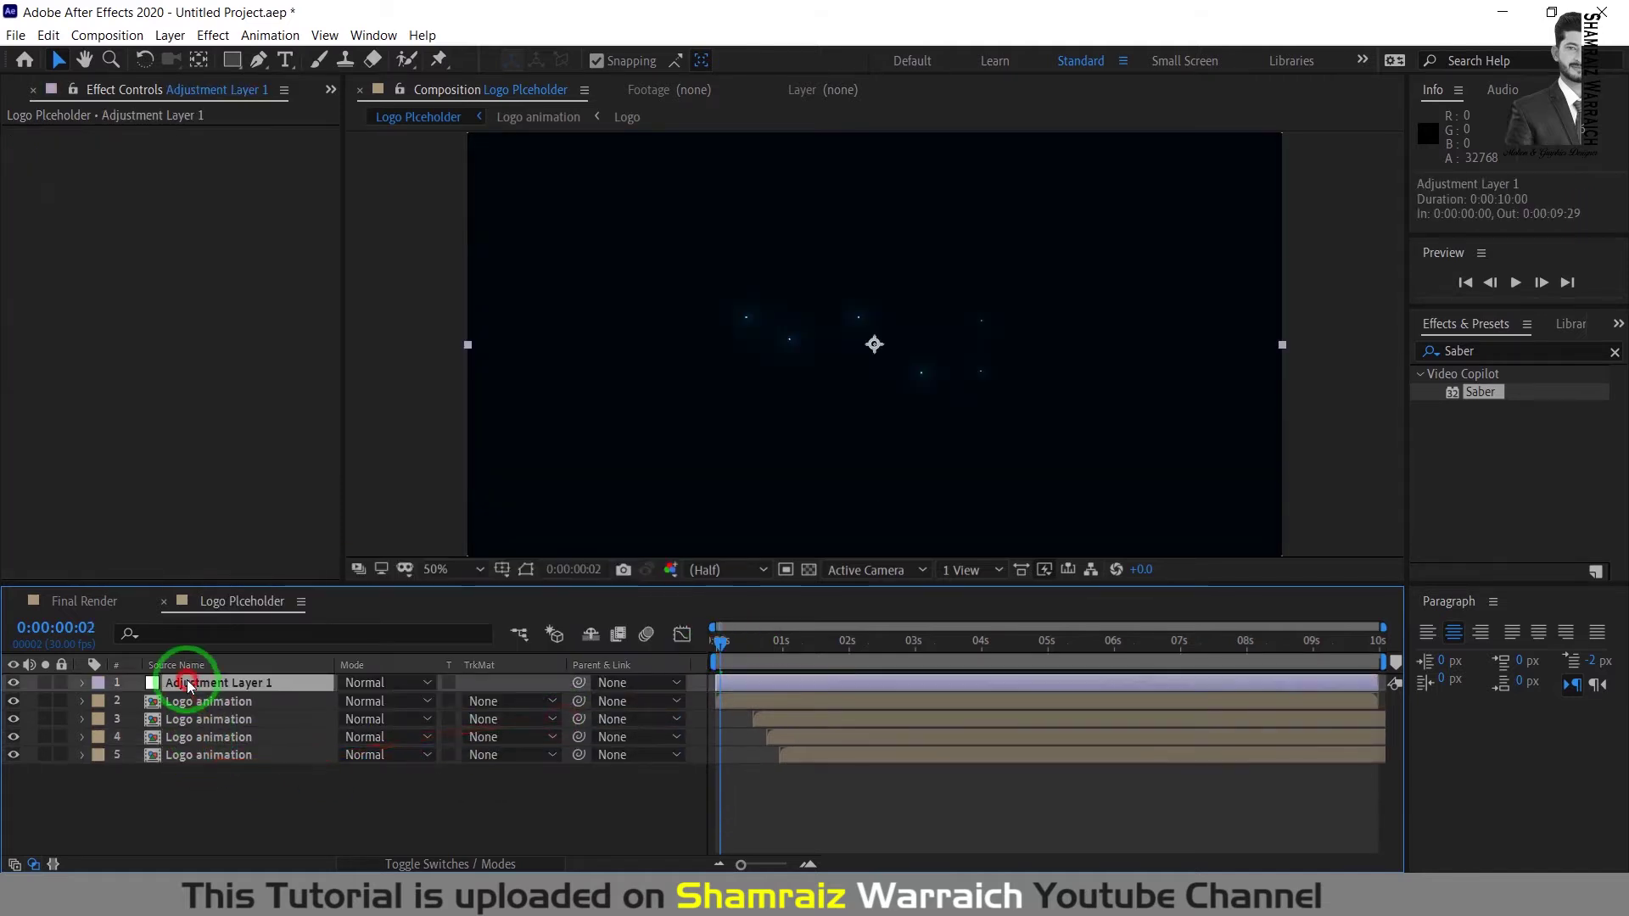
{"action": "right_click", "coordinate": [189, 686]}
{"action": "left_click", "coordinate": [252, 649]}
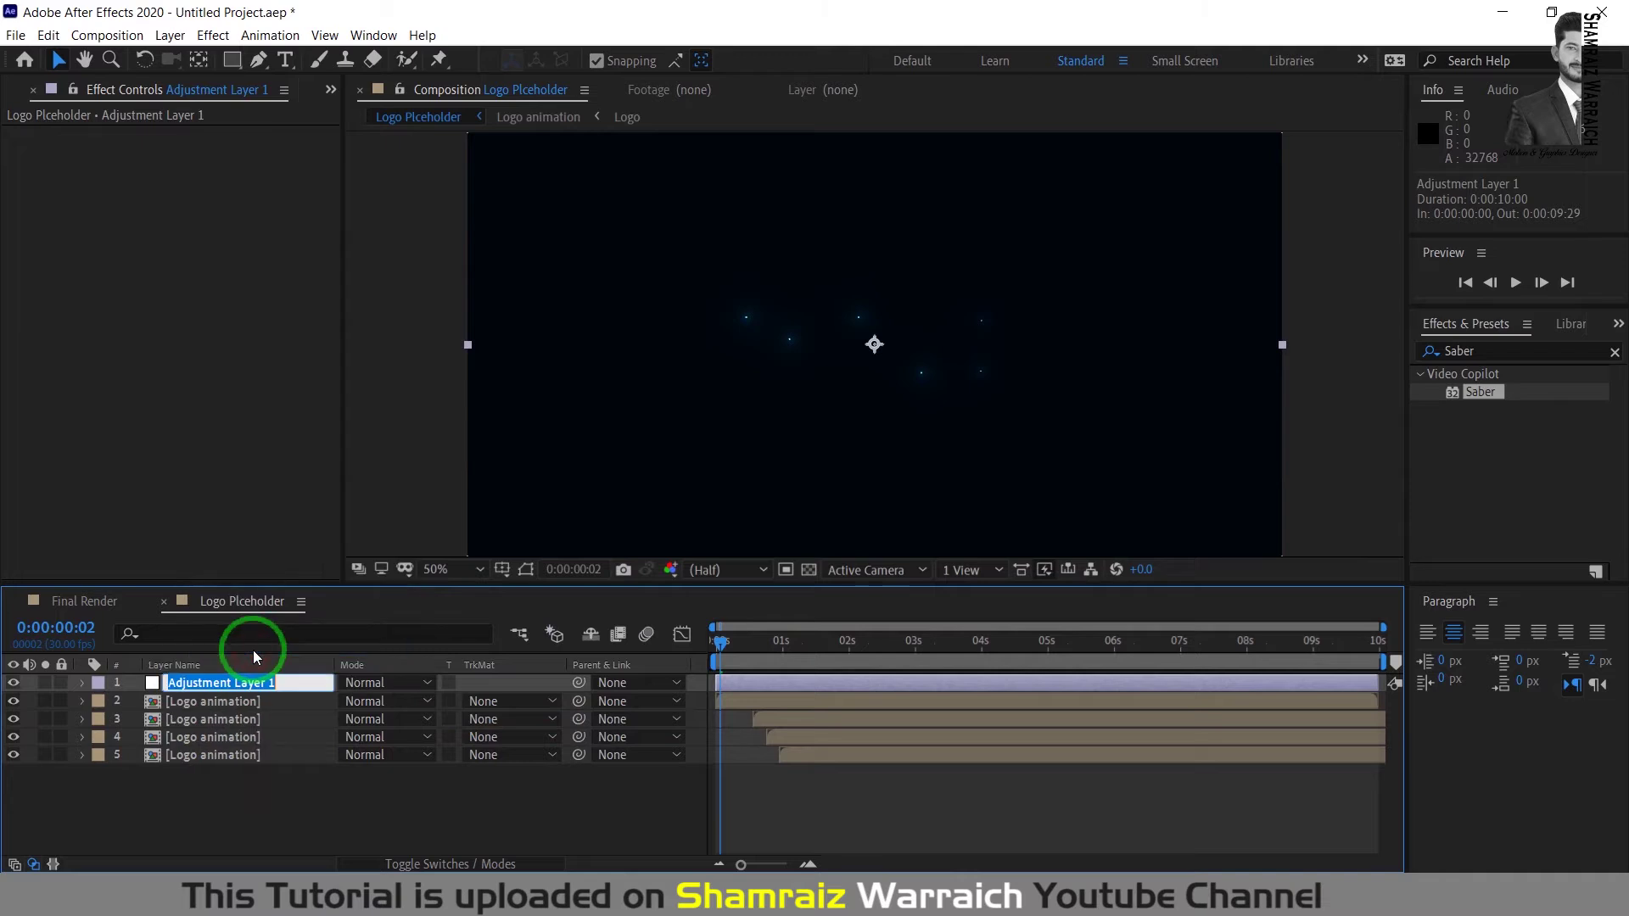
{"action": "type", "text": "cc"}
{"action": "key", "text": "Return"}
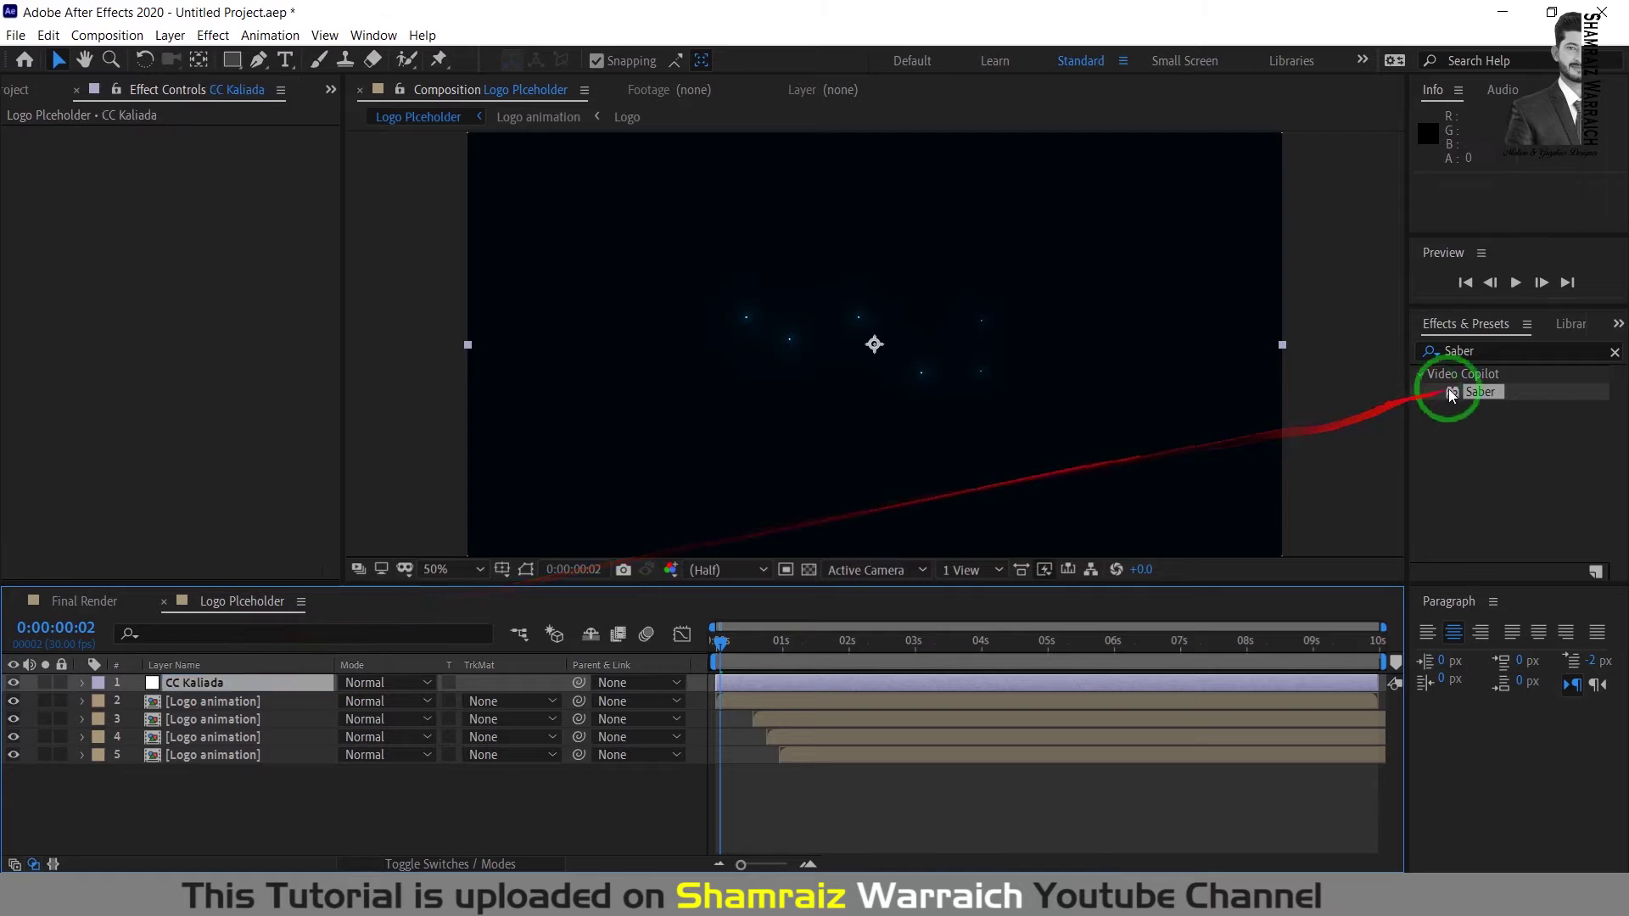
Step: Search the effects for "CC K" and apply CC Kaleida to the CC Kaliada adjustment layer
{"action": "left_click", "coordinate": [1453, 351]}
{"action": "left_click_drag", "start_coordinate": [1453, 352], "coordinate": [1432, 353]}
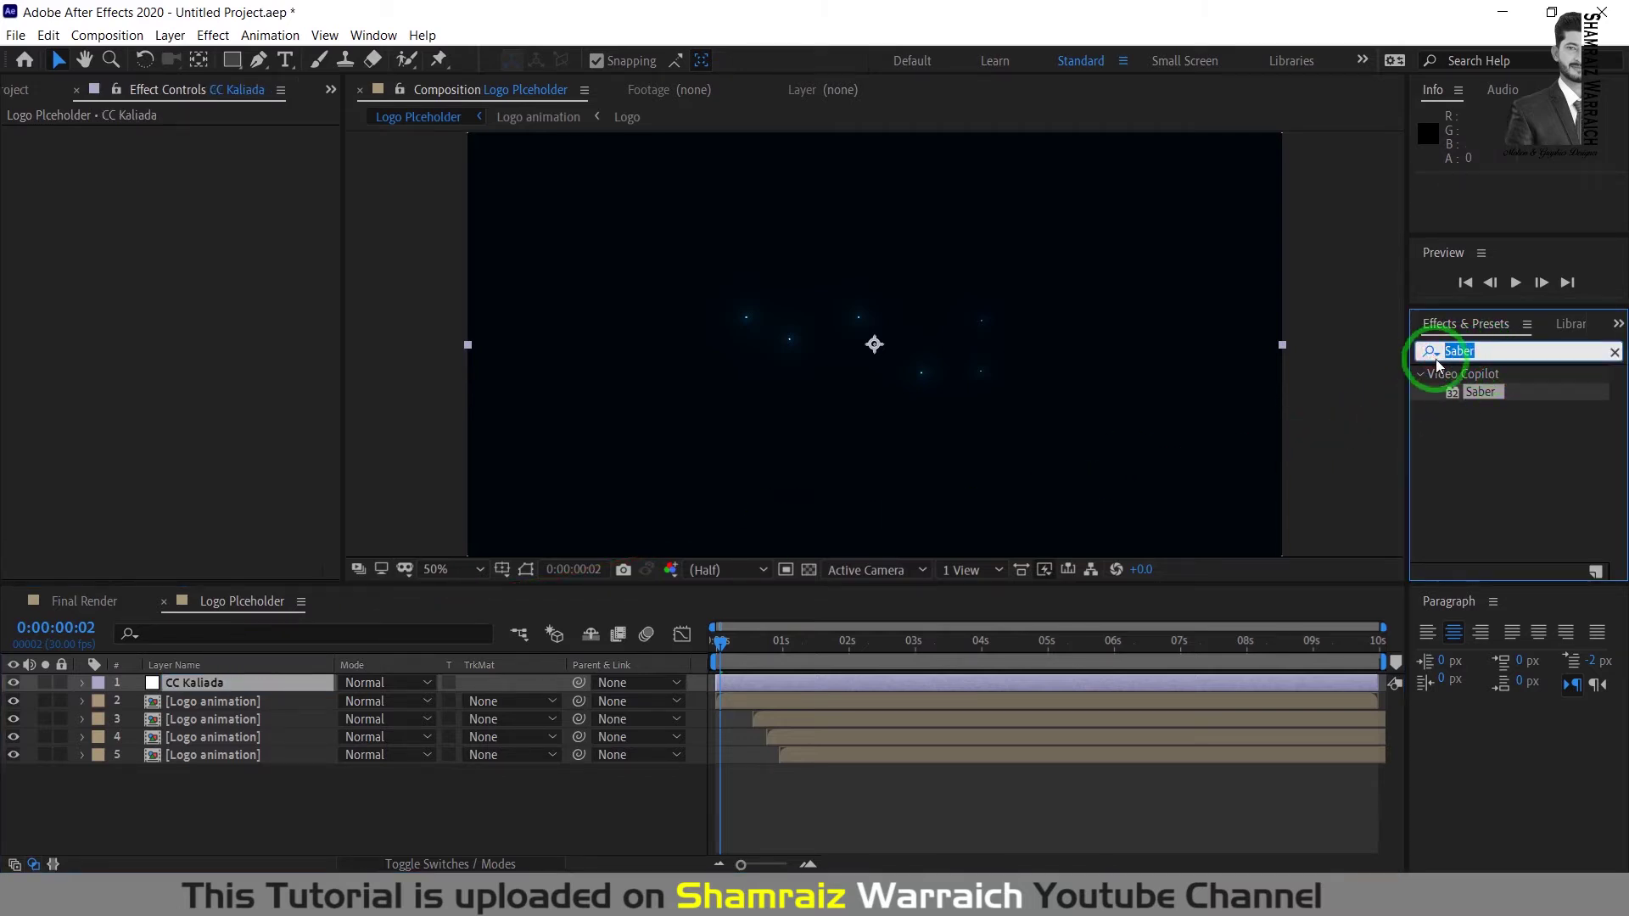
{"action": "type", "text": "CC"}
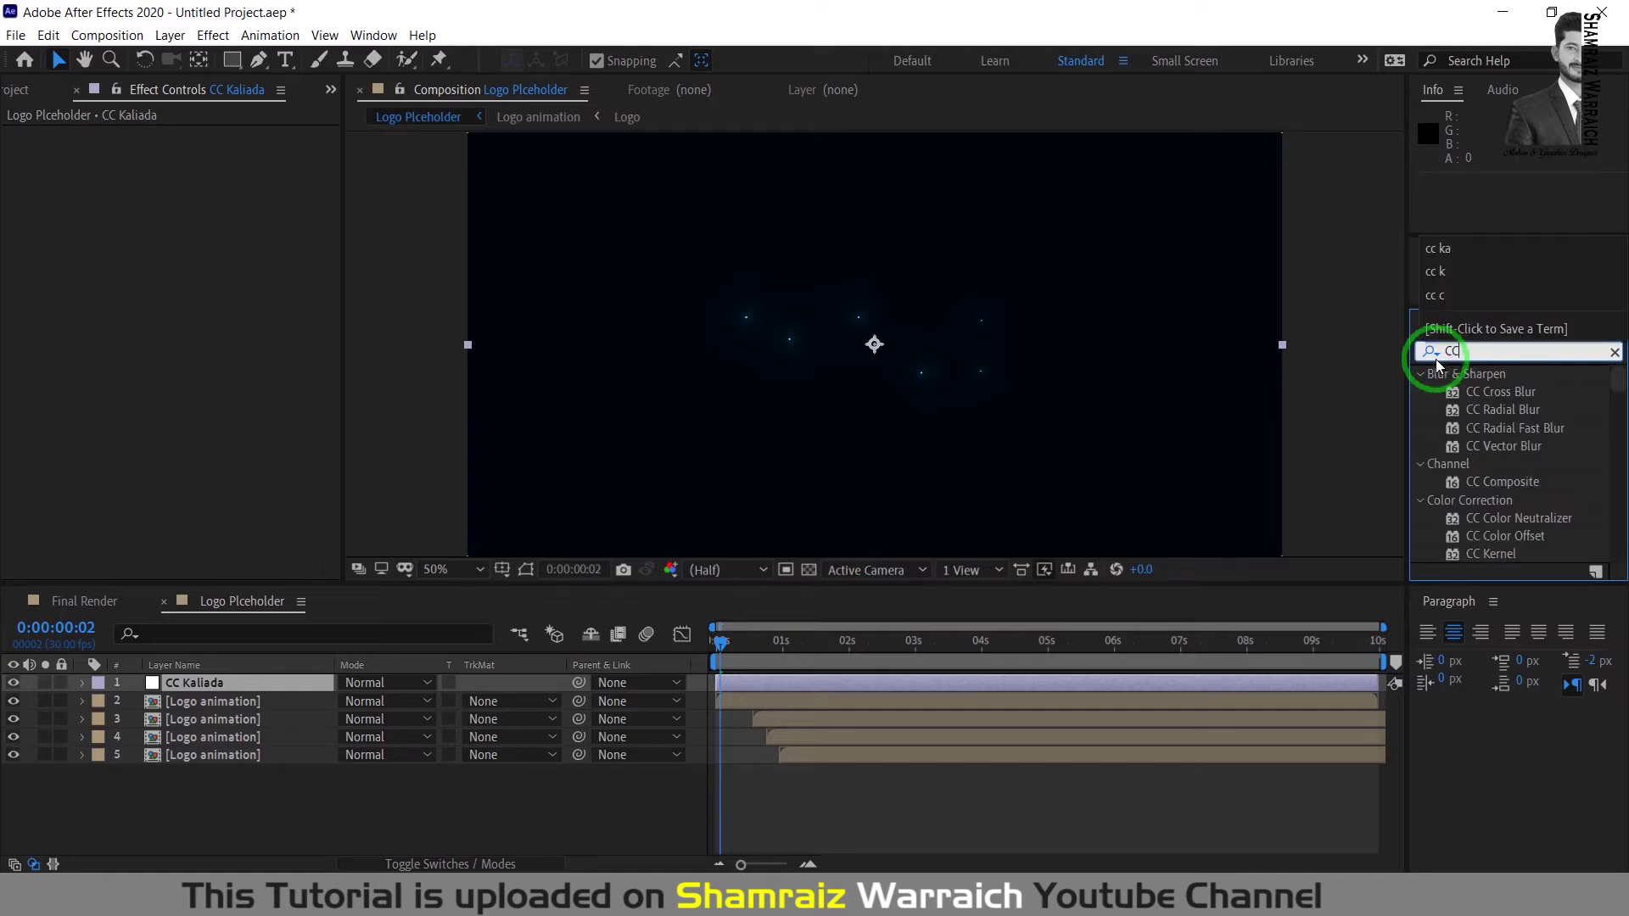
{"action": "type", "text": " K"}
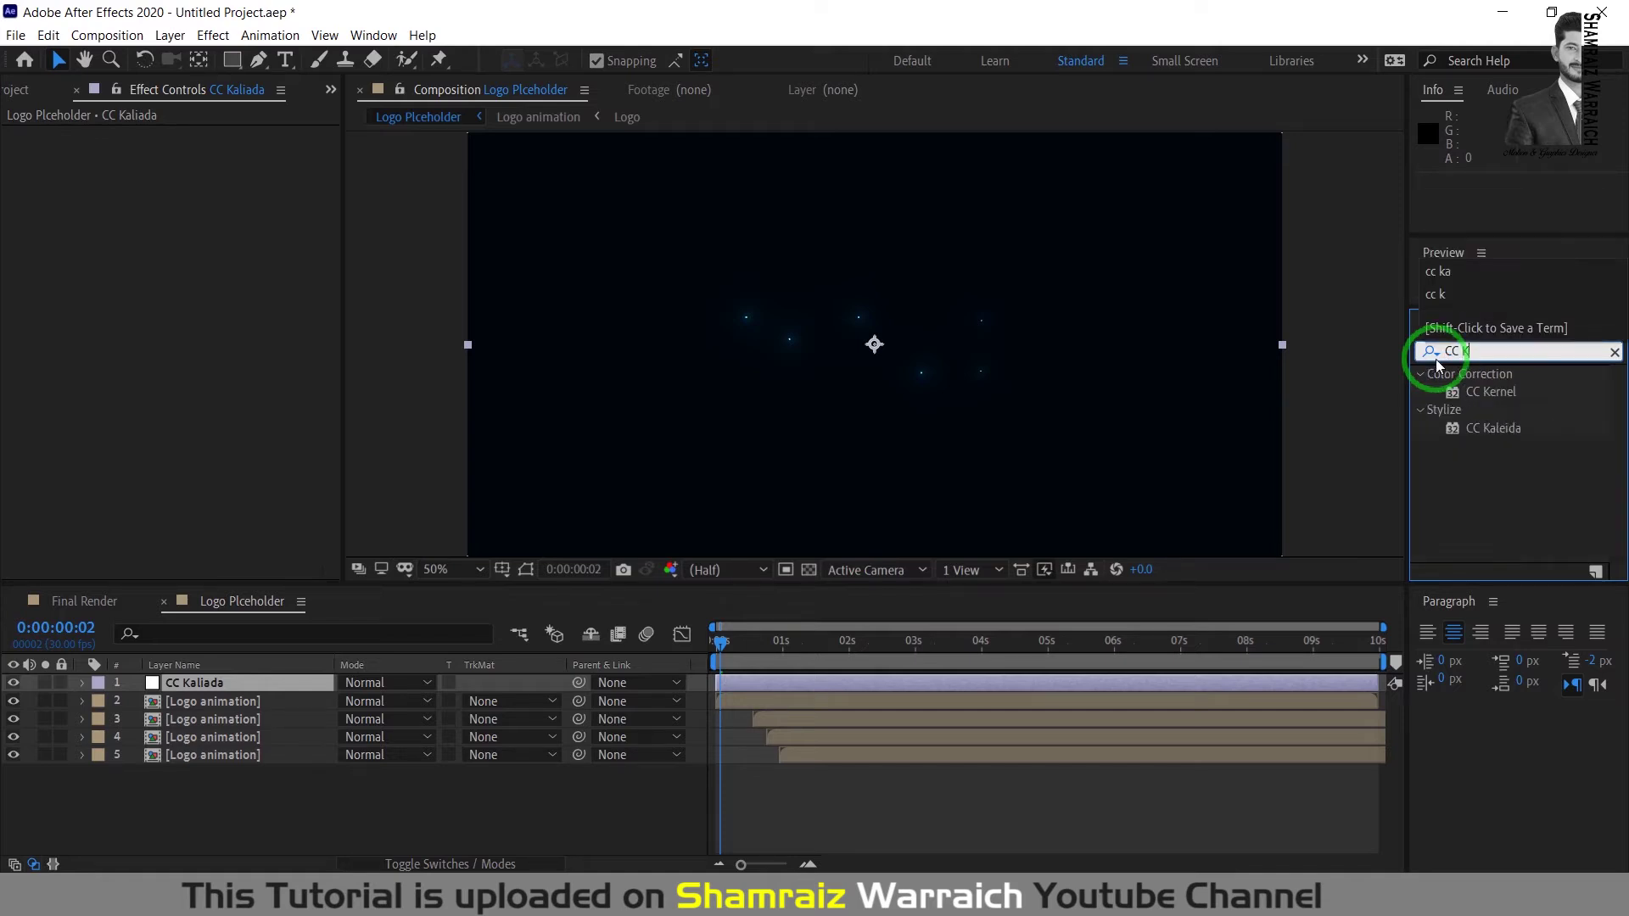
{"action": "double_click", "coordinate": [1454, 429]}
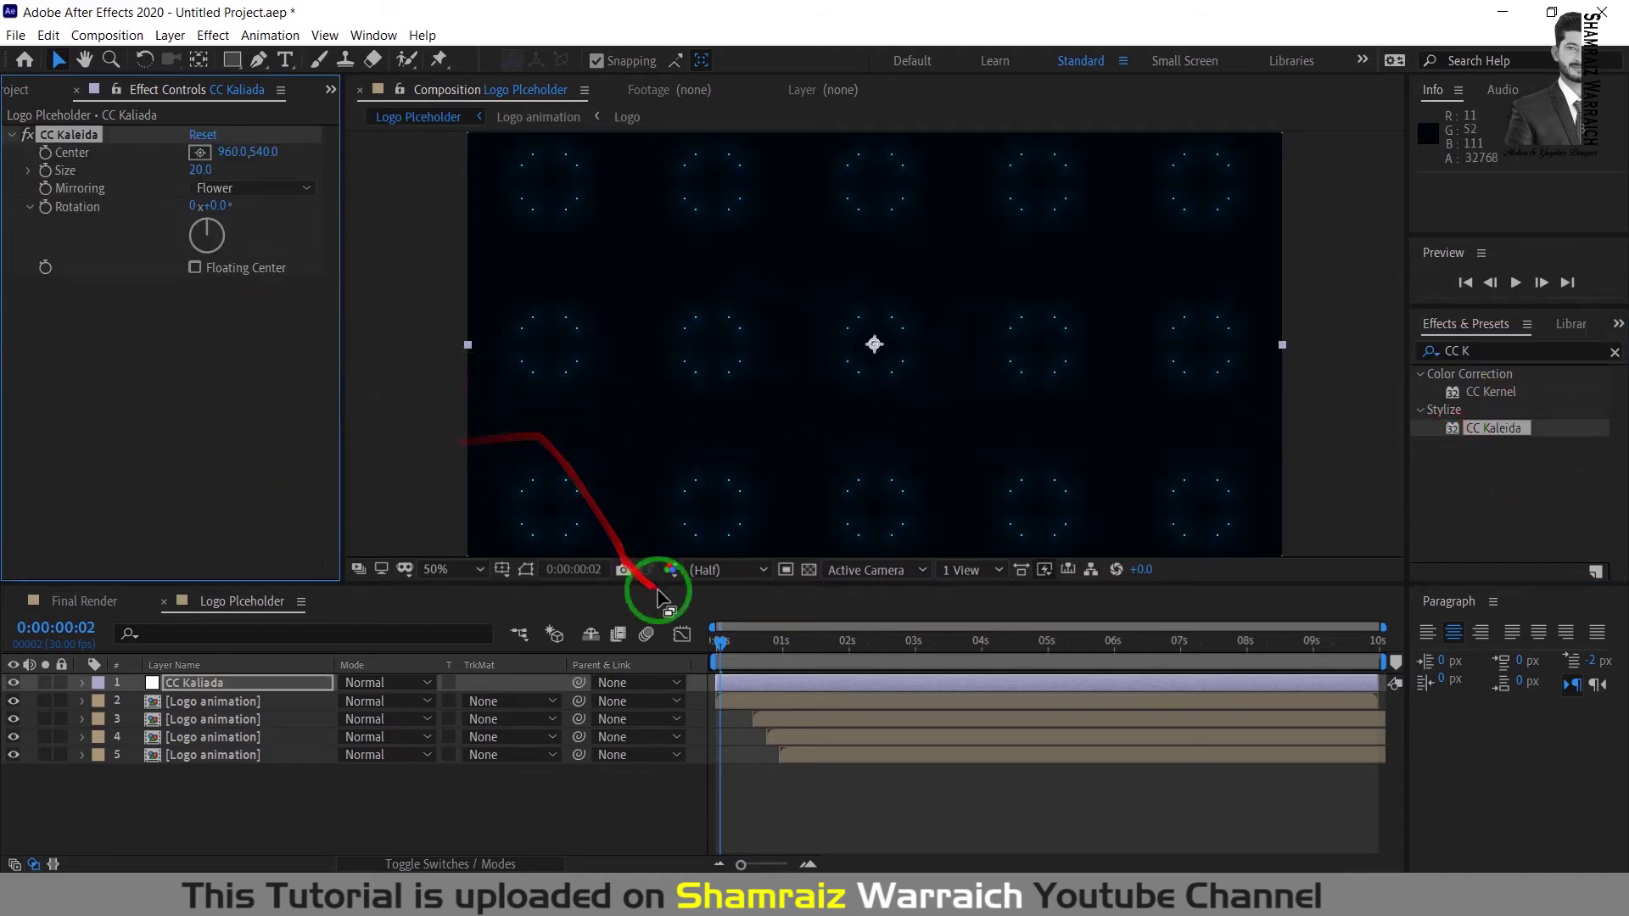
Step: Set CC Kaleida's Size to 100 and its Mirroring to Starlish
{"action": "left_click_drag", "start_coordinate": [720, 645], "coordinate": [784, 649]}
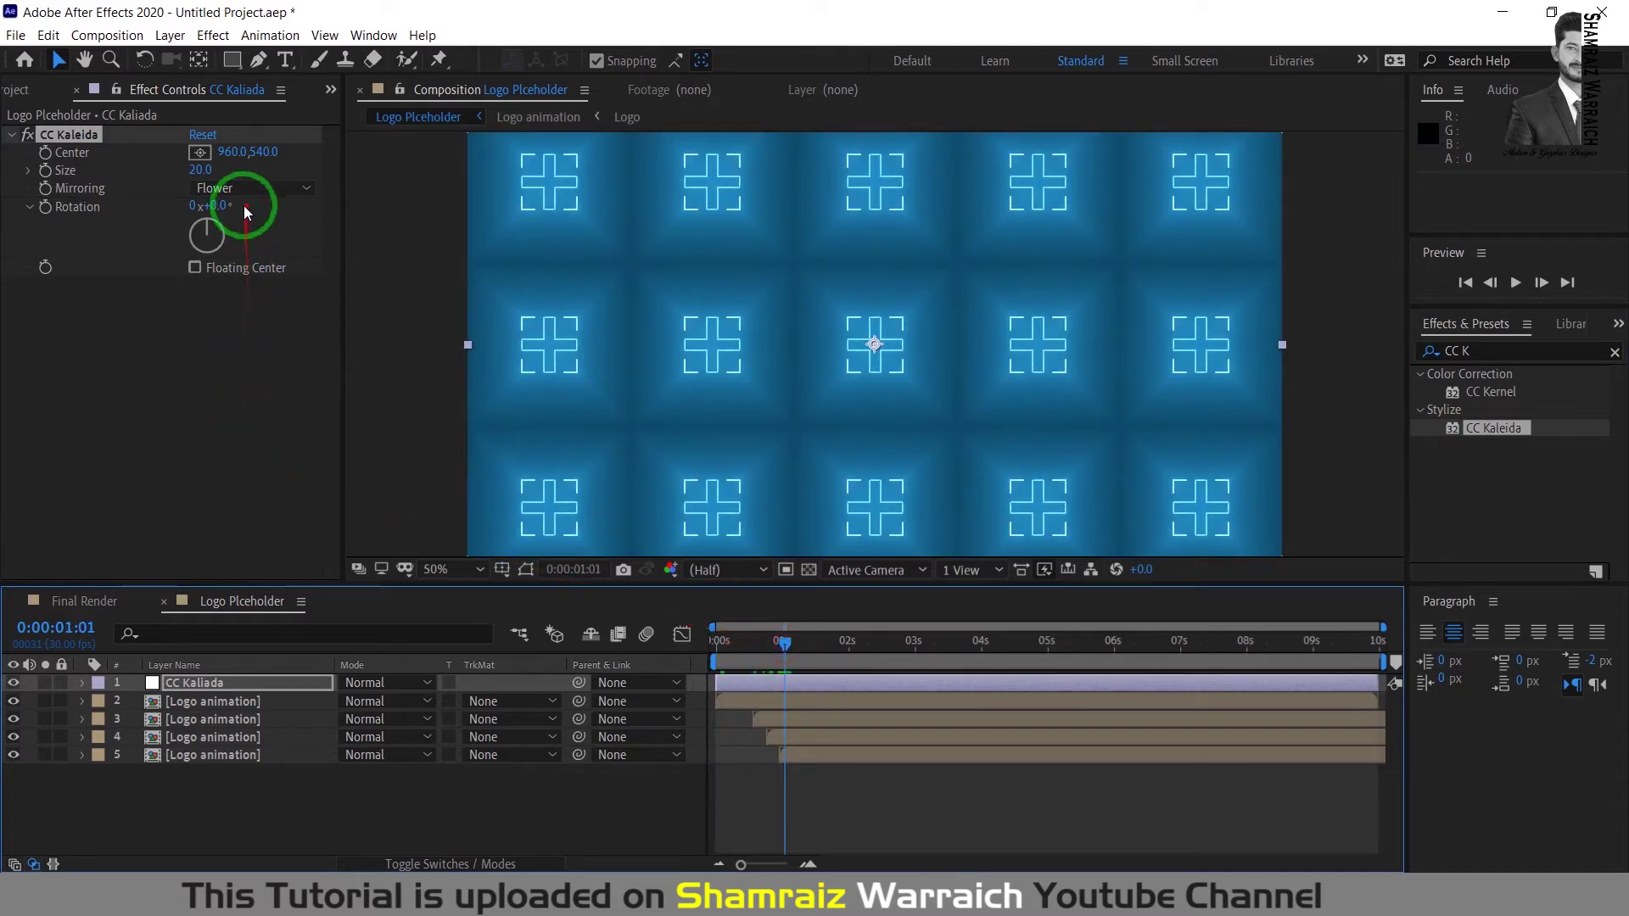
{"action": "left_click", "coordinate": [194, 171]}
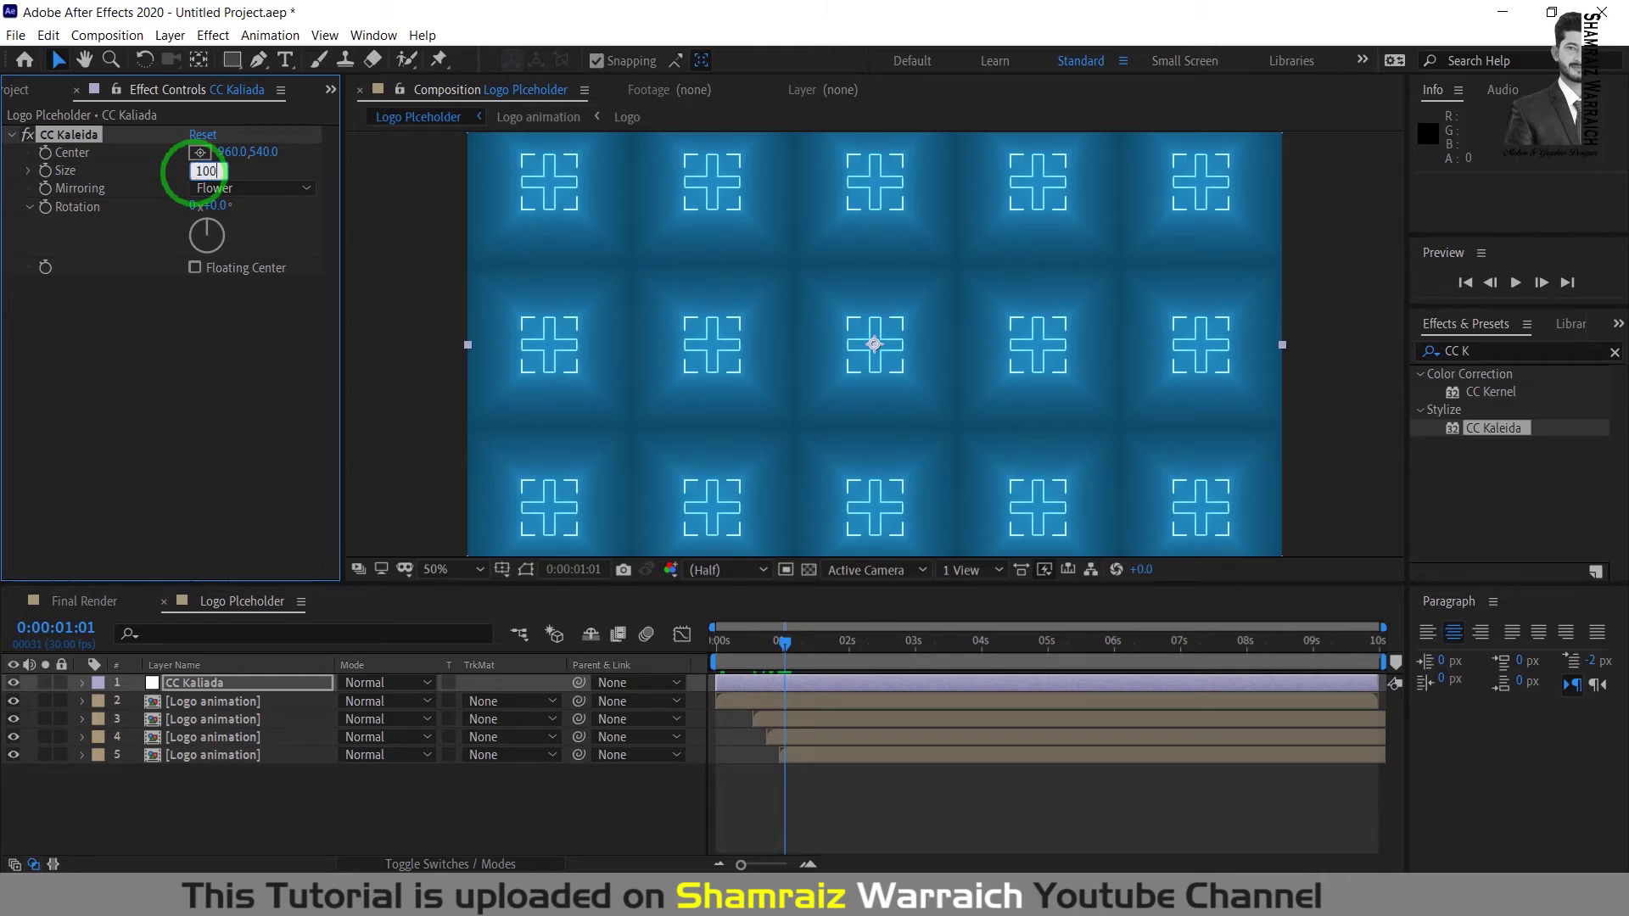
{"action": "key", "text": "Return"}
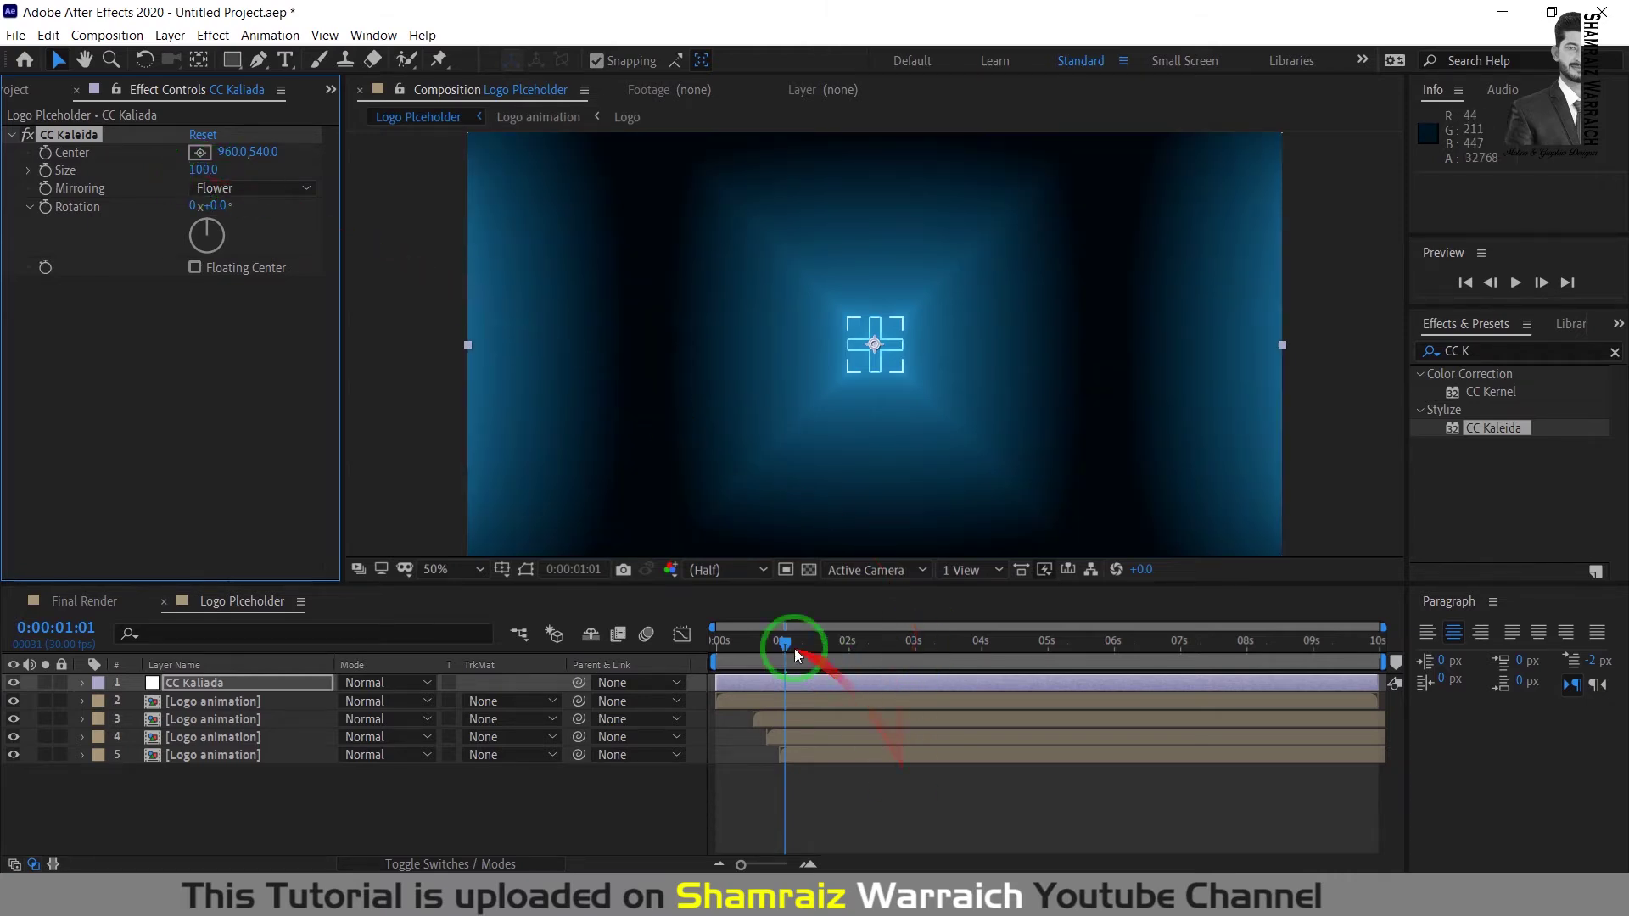
{"action": "left_click_drag", "start_coordinate": [788, 645], "coordinate": [720, 648]}
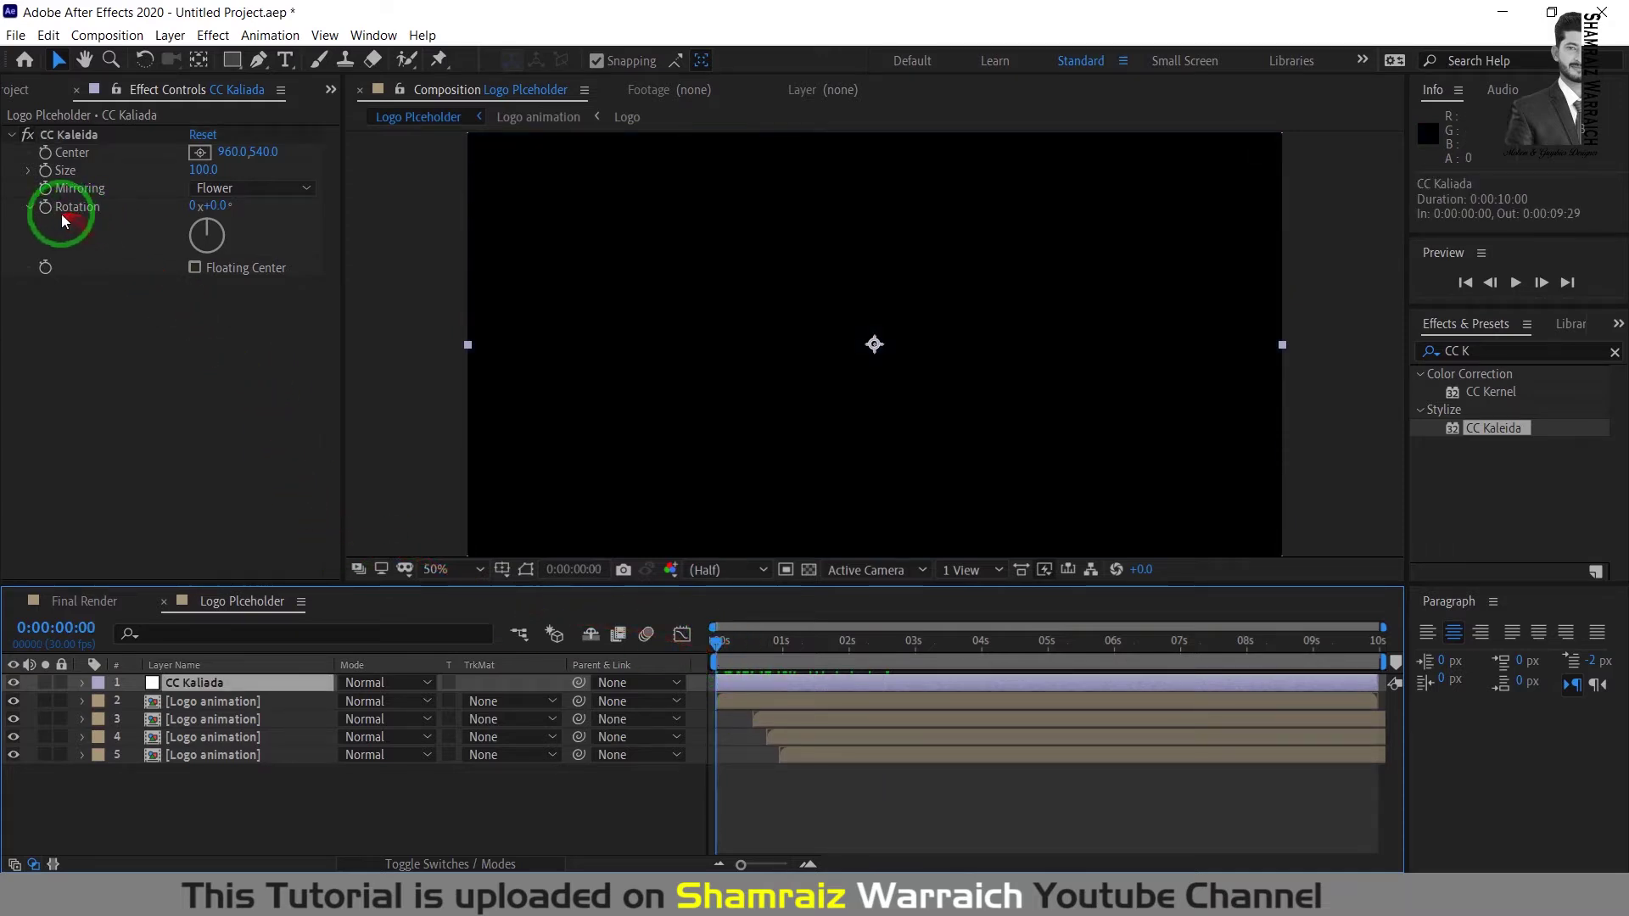
{"action": "left_click", "coordinate": [239, 190]}
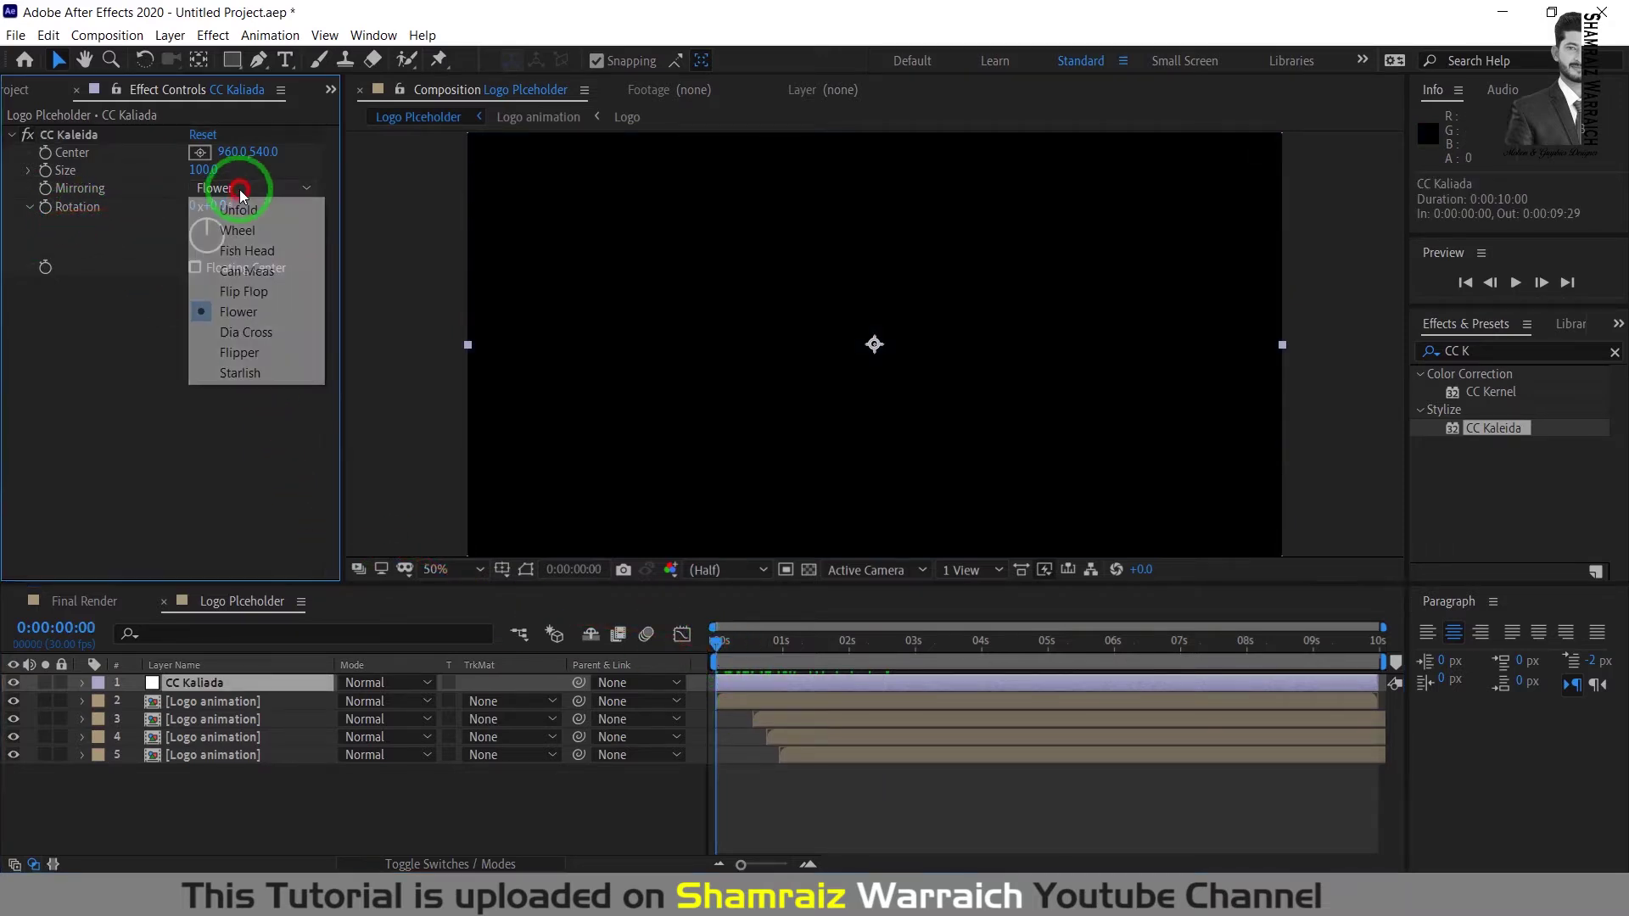
{"action": "left_click", "coordinate": [252, 371]}
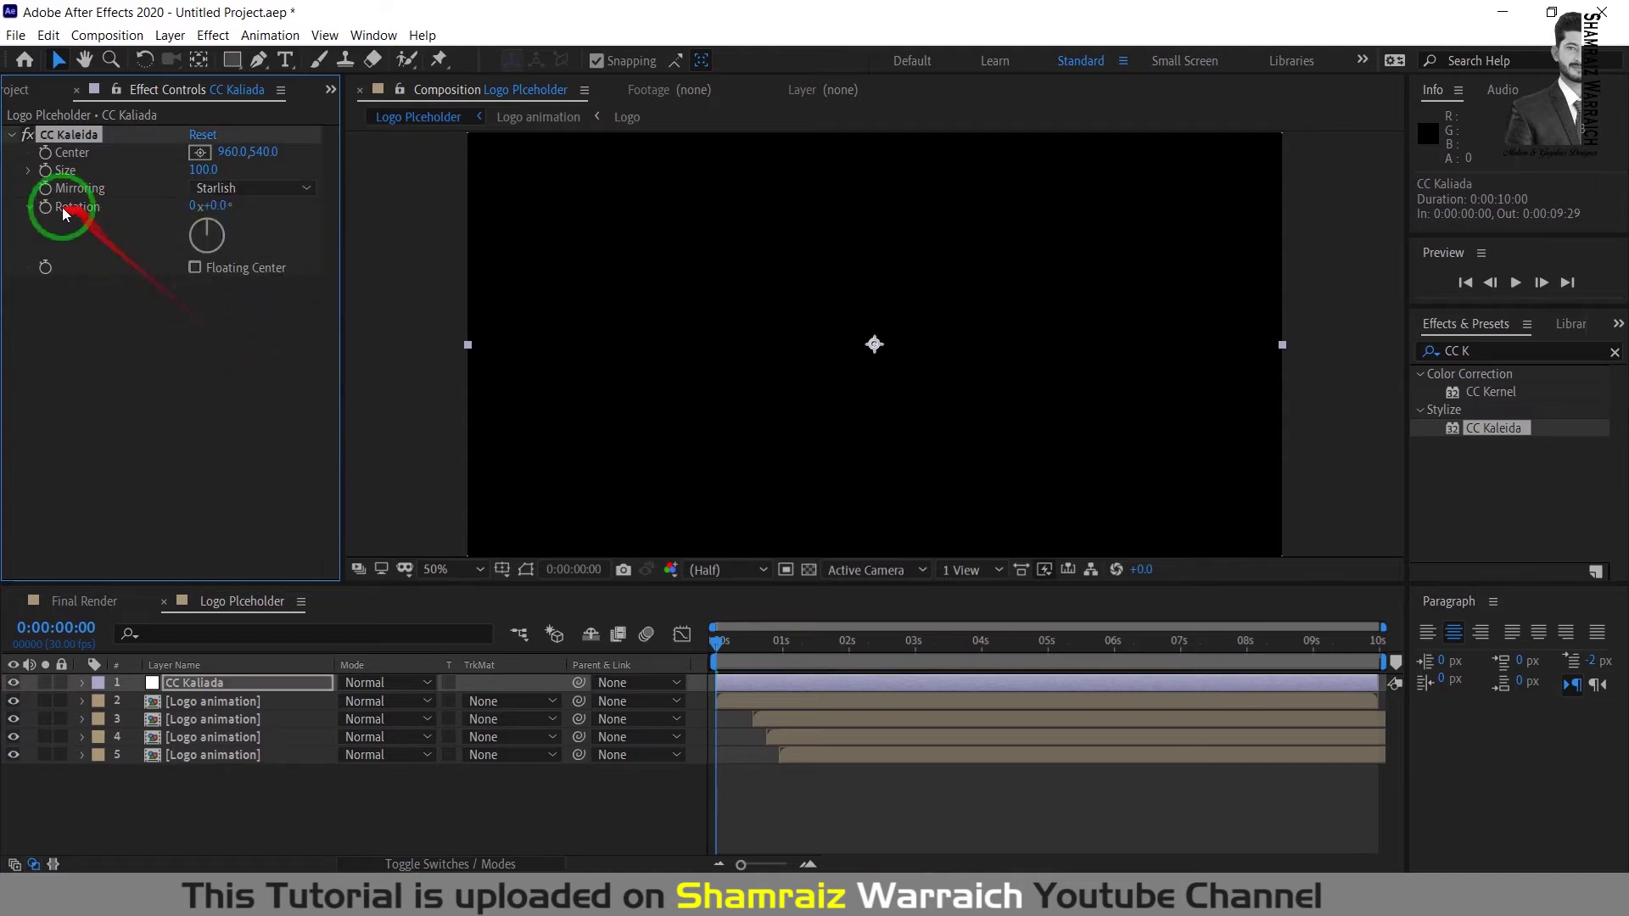
Step: Keyframe CC Kaleida's Rotation from -1x+0.0° at 0:00:00:00 to 0x+0.0° at 0:00:03:20
{"action": "left_click", "coordinate": [194, 206]}
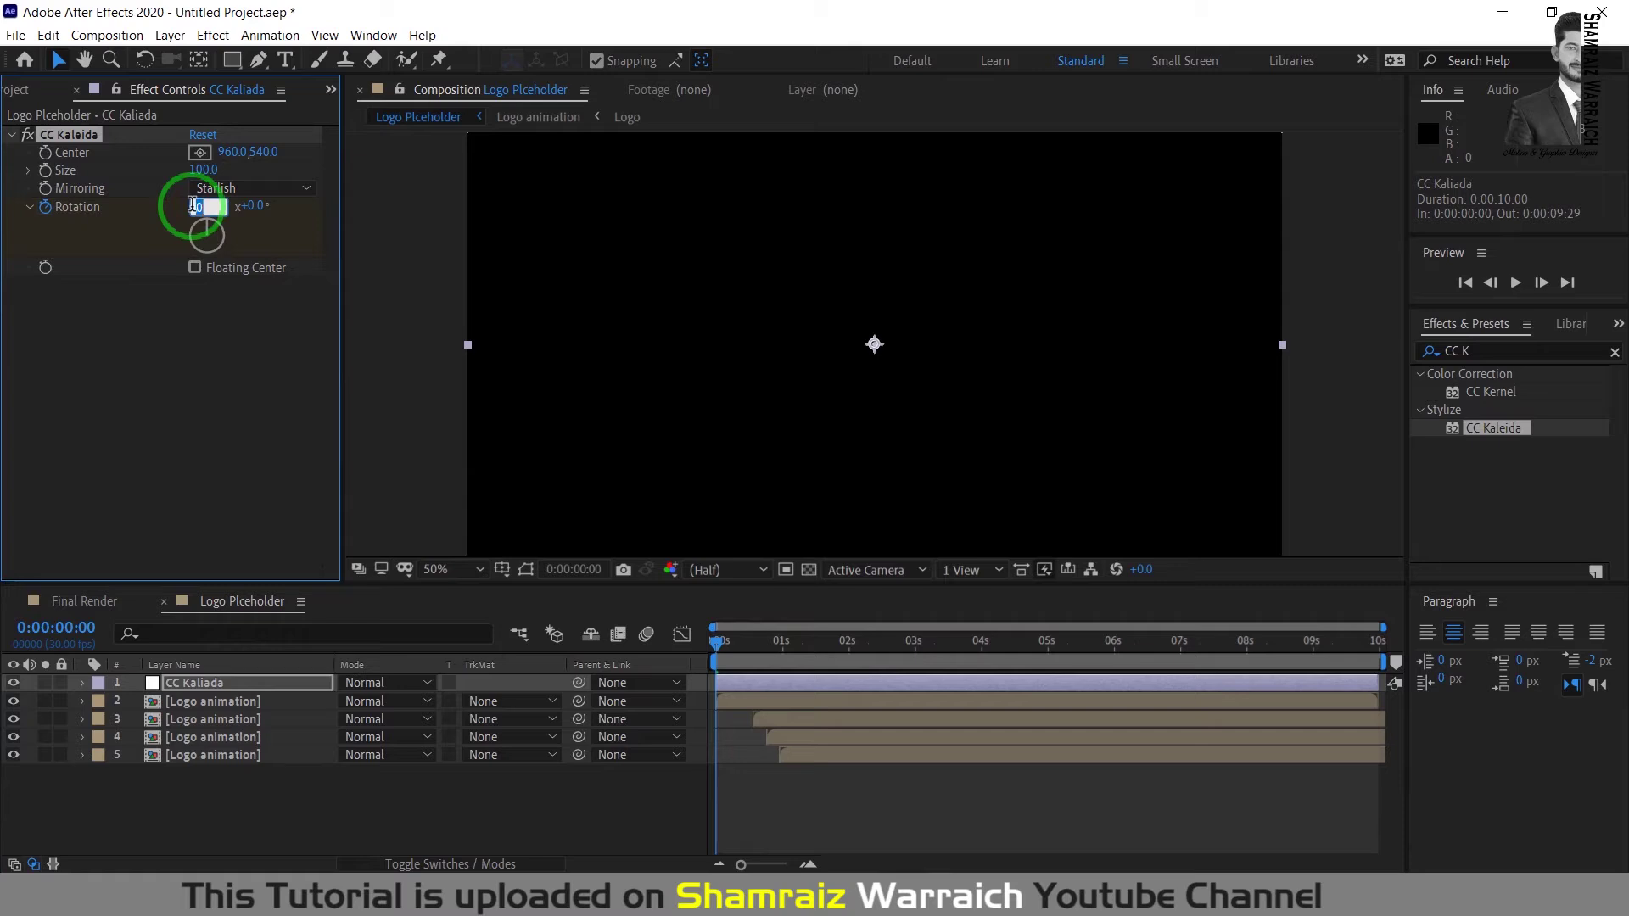
{"action": "type", "text": "-1"}
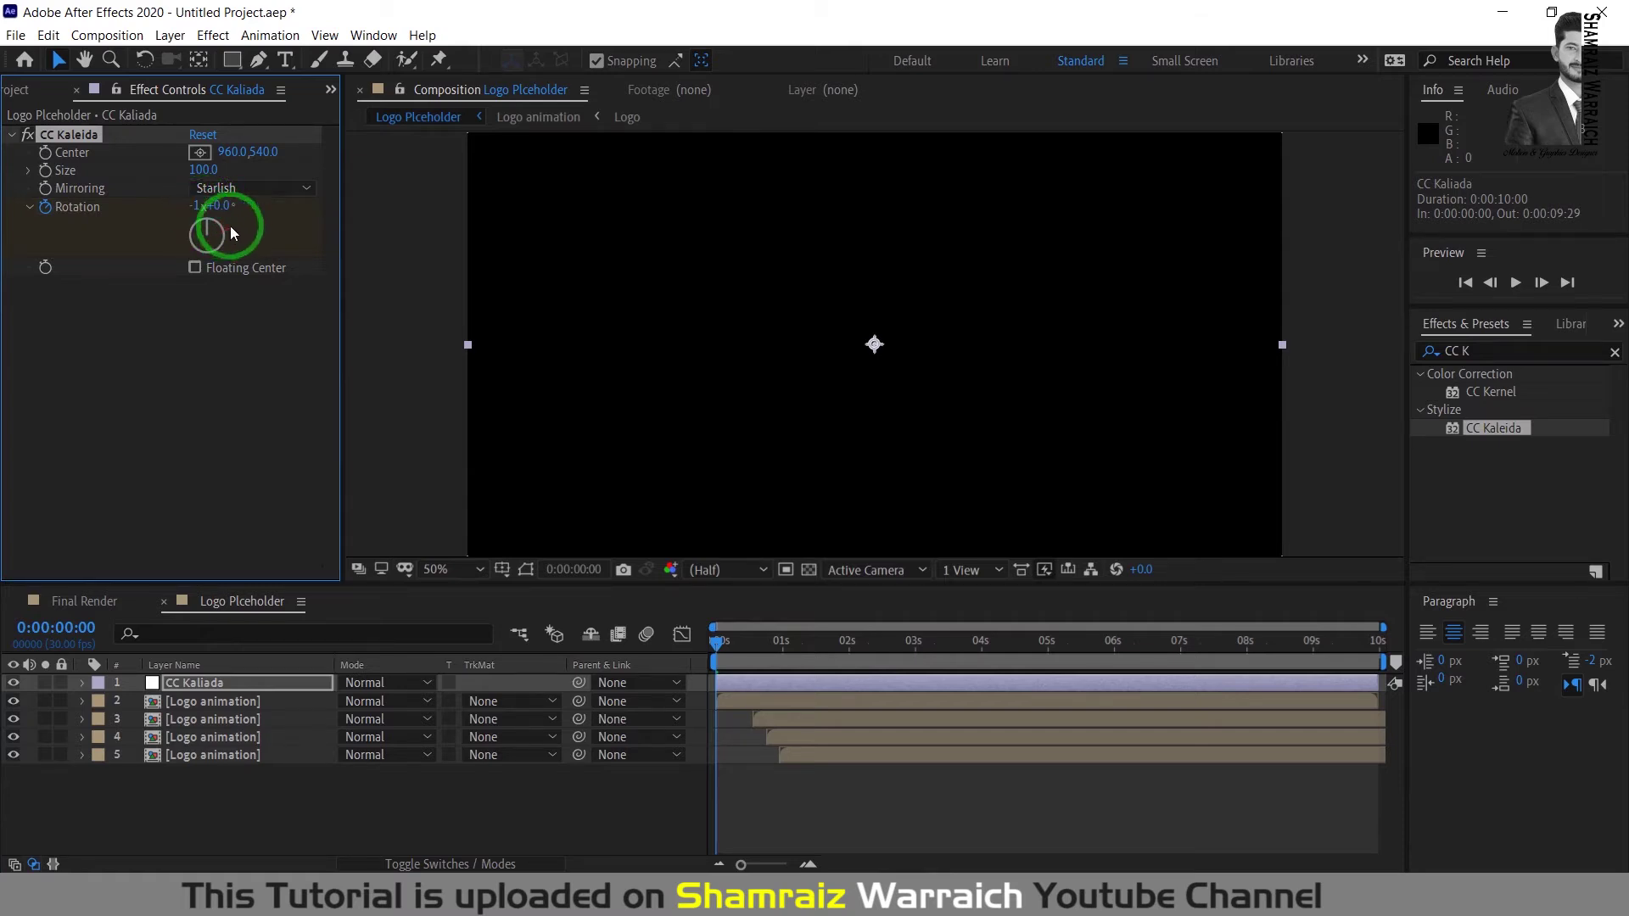
{"action": "left_click_drag", "start_coordinate": [717, 640], "coordinate": [958, 664]}
{"action": "left_click", "coordinate": [199, 206]}
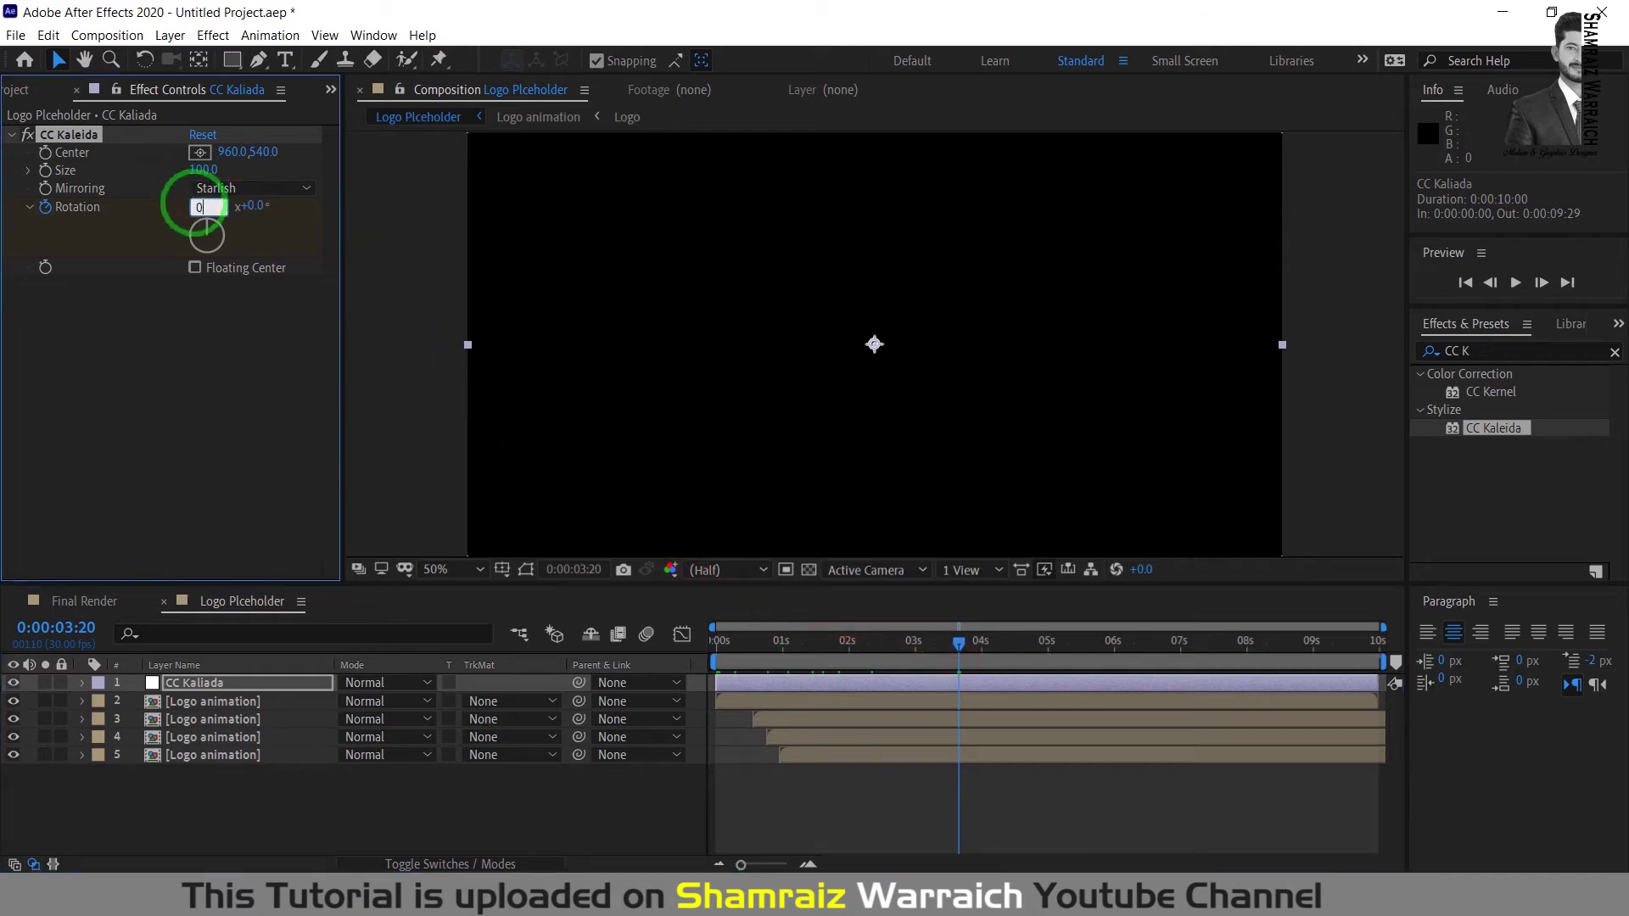
{"action": "key", "text": "Return"}
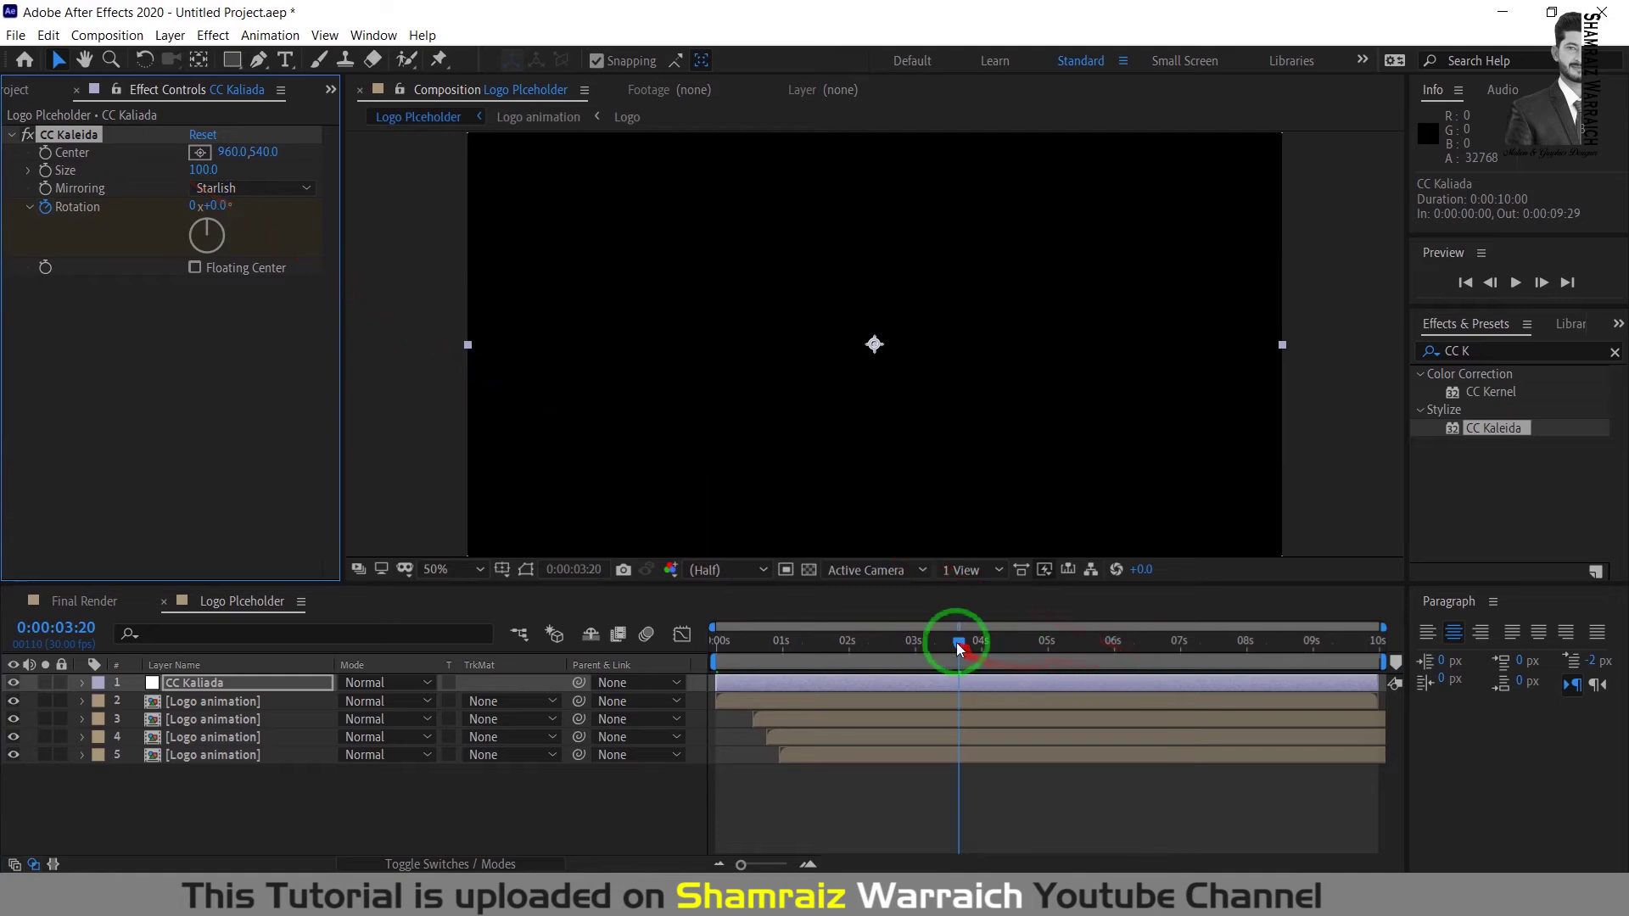
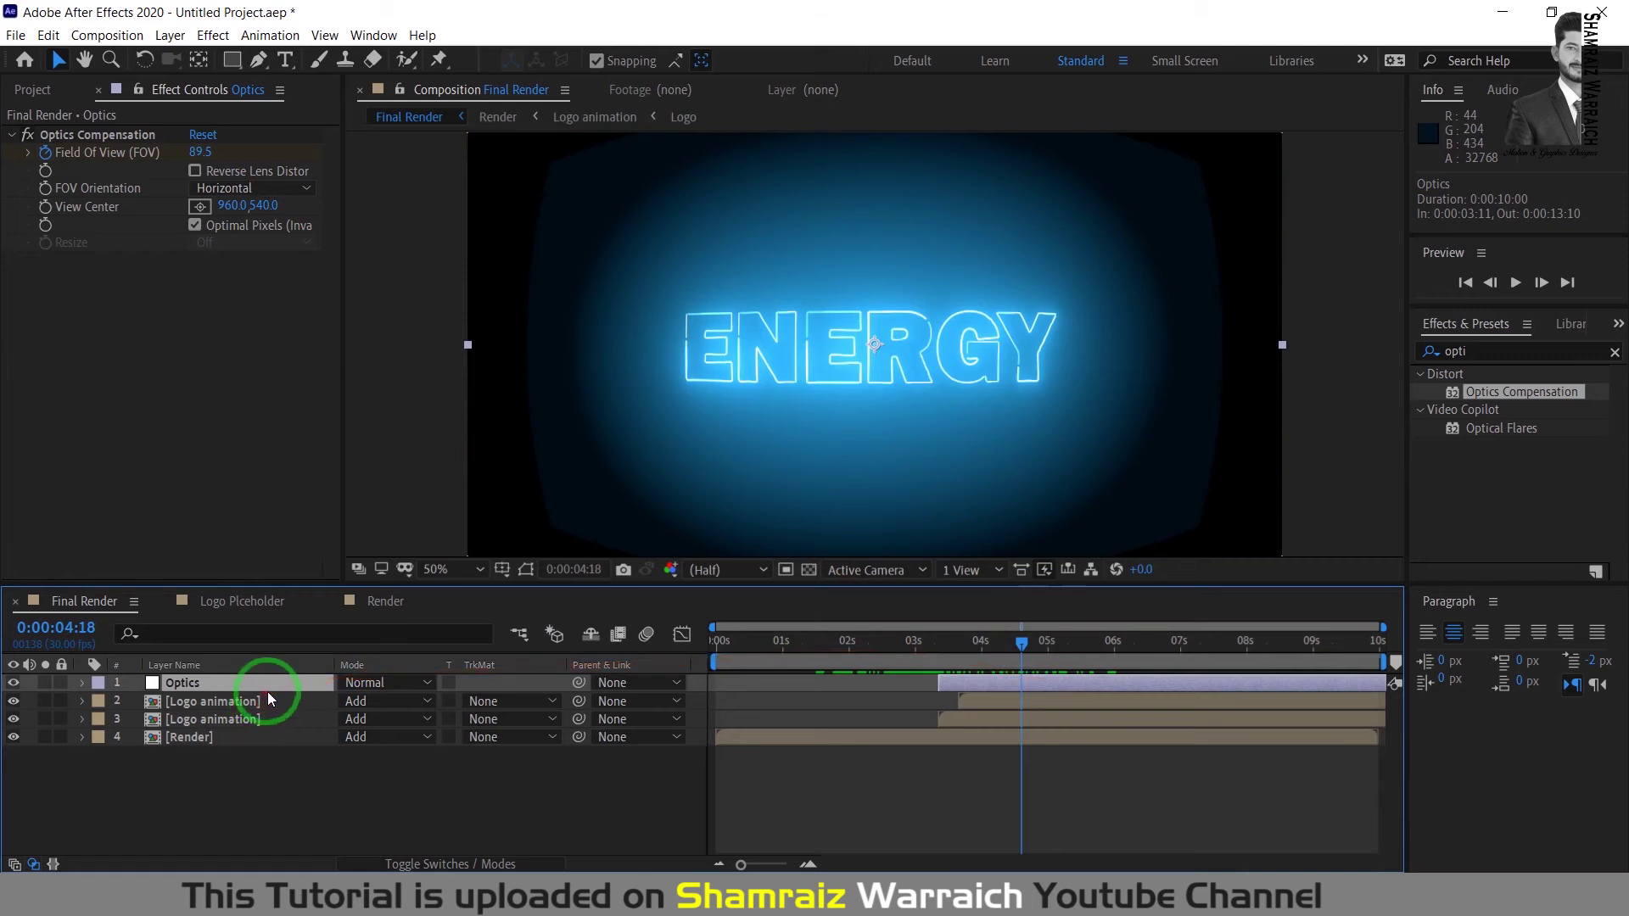
Step: Reveal the Optics layer's Field Of View keyframes and apply Easy Ease to them
{"action": "key", "text": "u"}
{"action": "left_click_drag", "start_coordinate": [929, 700], "coordinate": [951, 722]}
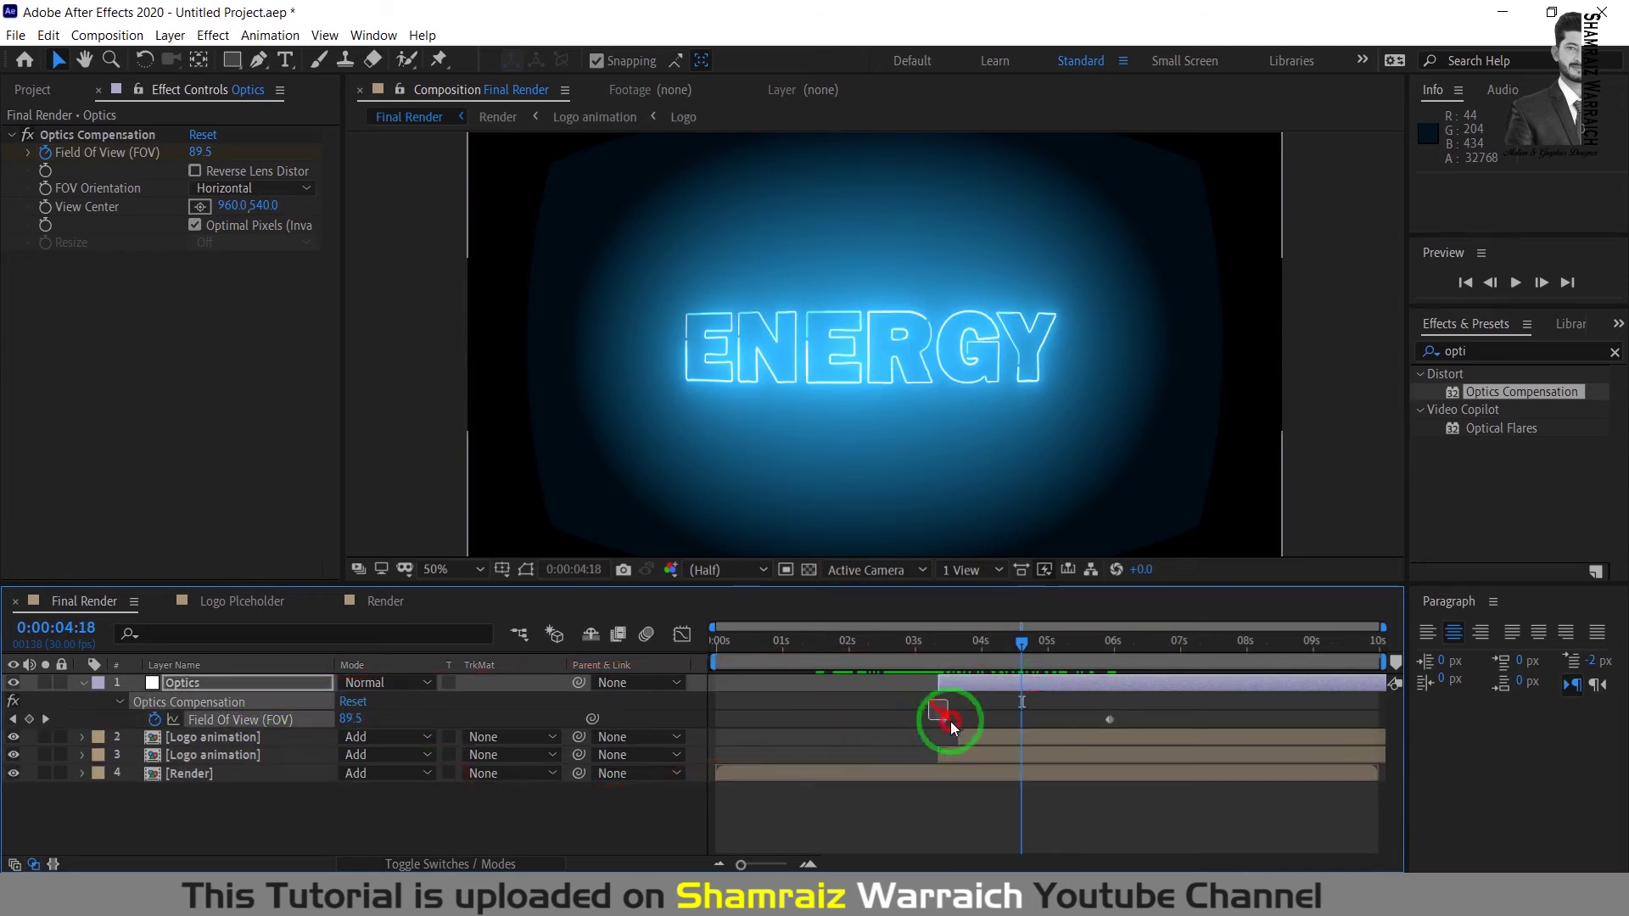
{"action": "left_click_drag", "start_coordinate": [1119, 725], "coordinate": [1121, 724]}
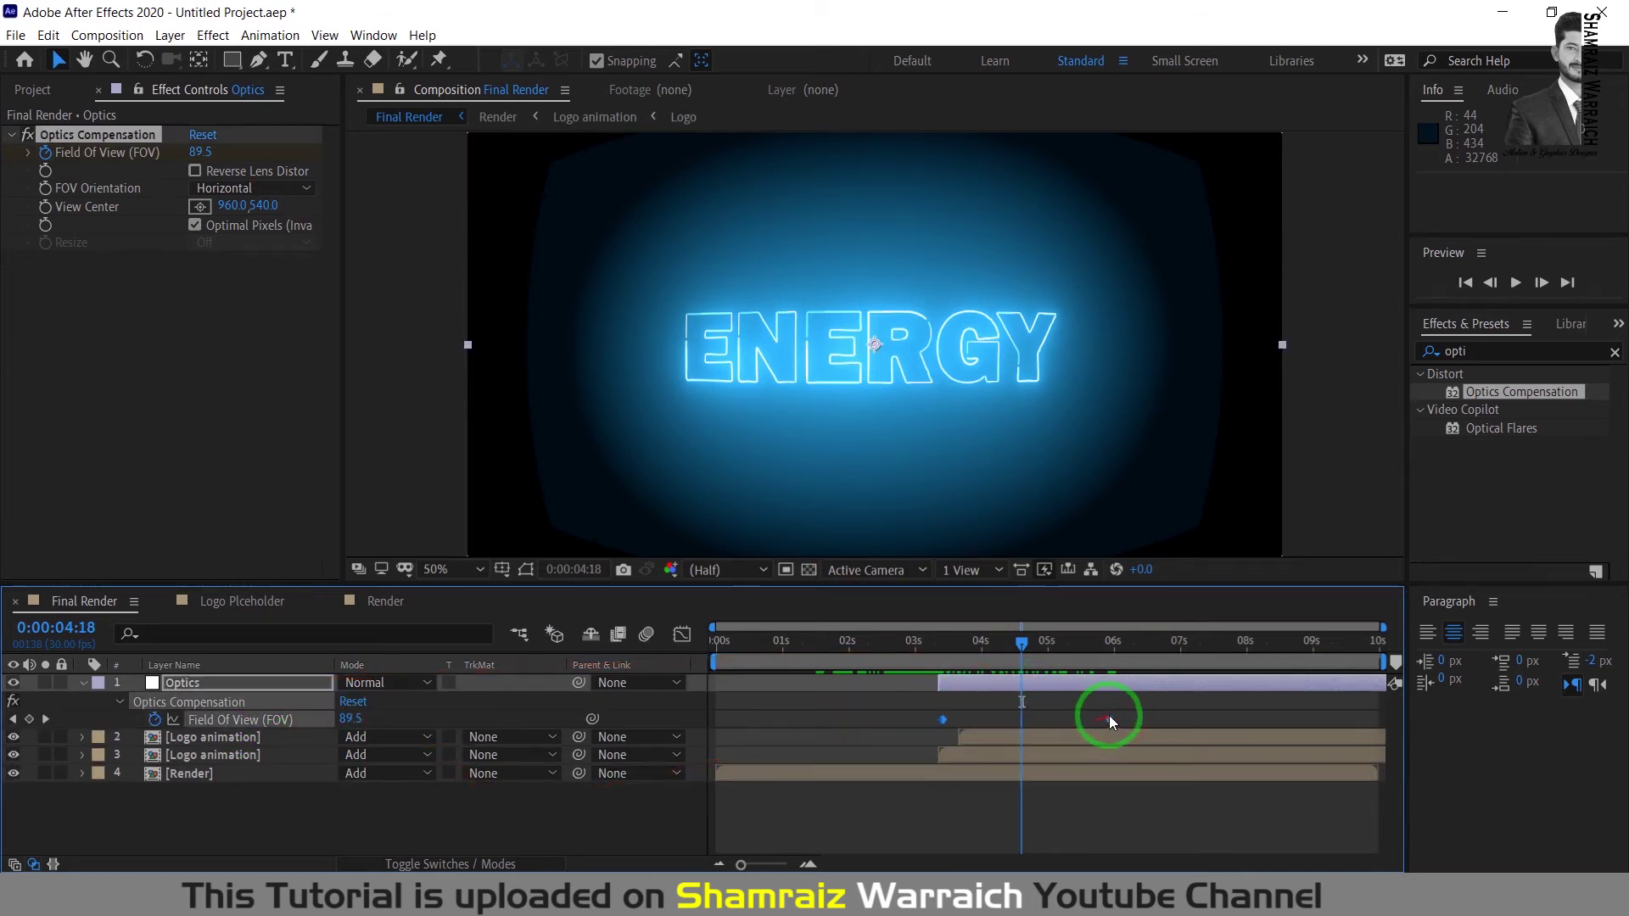
{"action": "right_click", "coordinate": [1107, 715]}
{"action": "mouse_move", "coordinate": [1191, 701]}
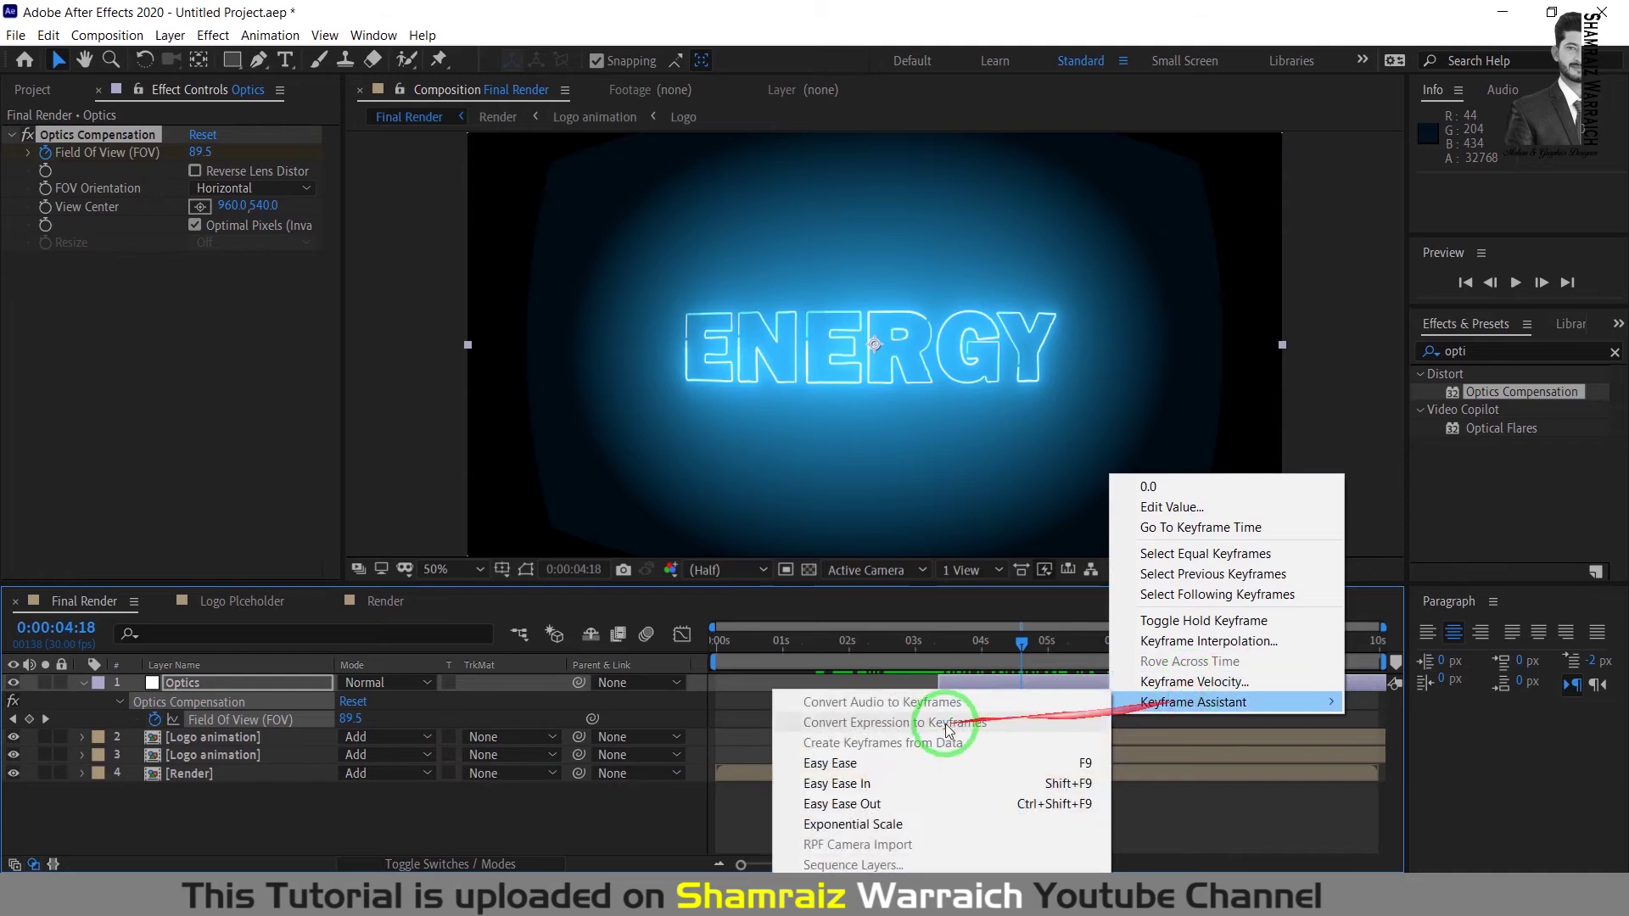
{"action": "left_click", "coordinate": [875, 764]}
Step: Extend the ease handle of Field Of View's last keyframe back to the first one's time, then leave the Graph Editor and collapse the Optics layer
{"action": "left_click_drag", "start_coordinate": [1147, 711], "coordinate": [1096, 721]}
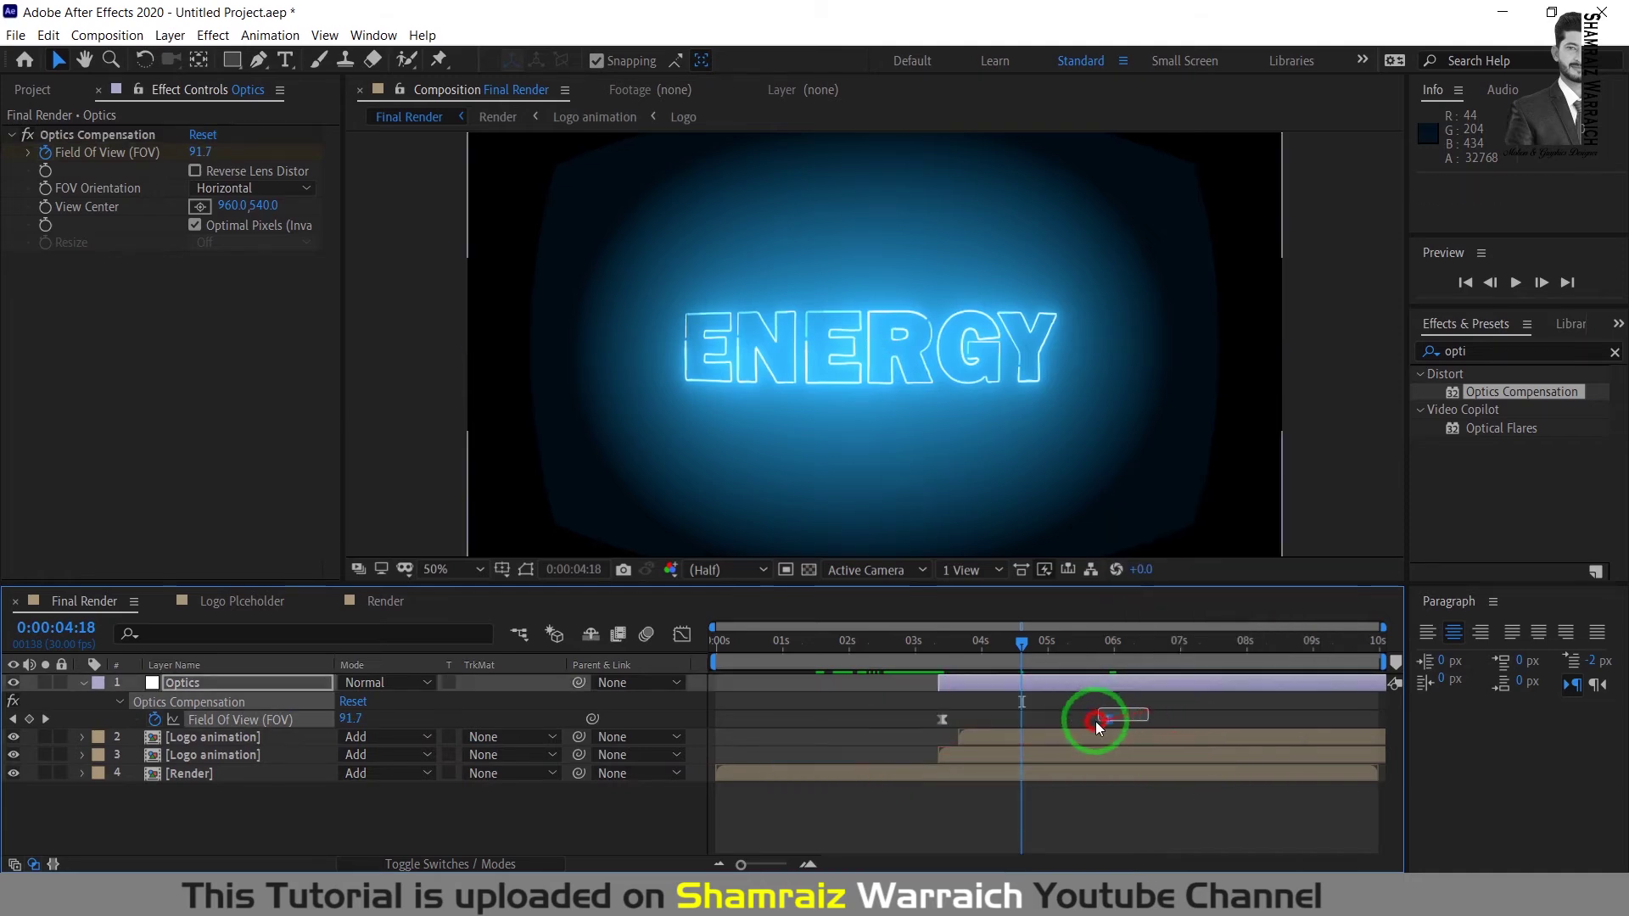
{"action": "left_click_drag", "start_coordinate": [919, 725], "coordinate": [918, 725]}
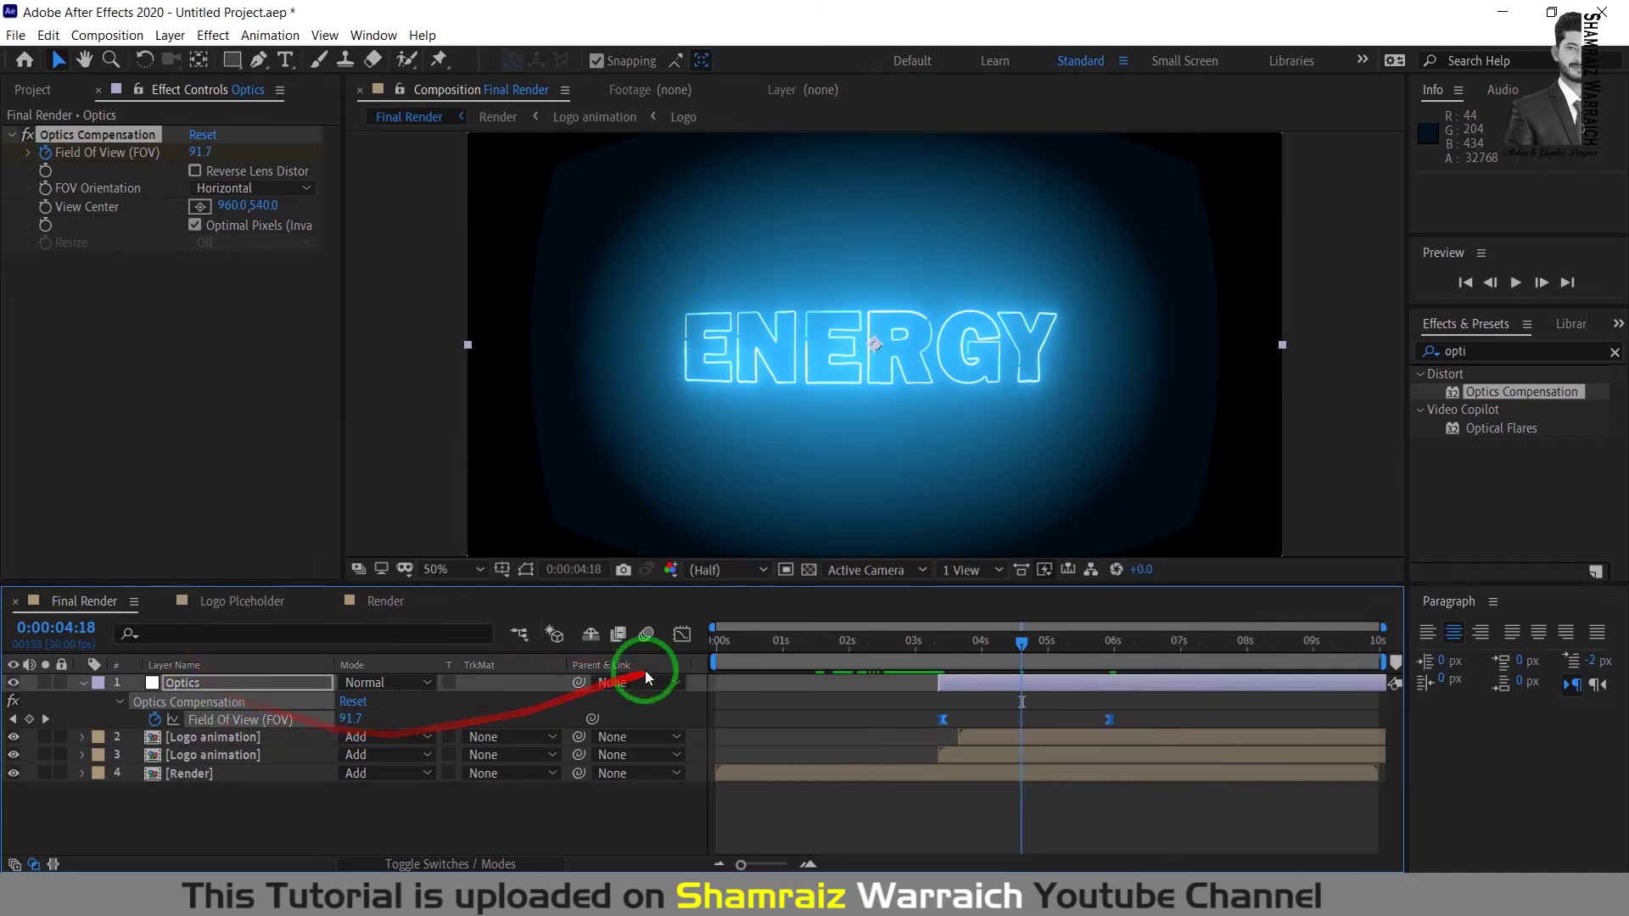
{"action": "left_click", "coordinate": [680, 636]}
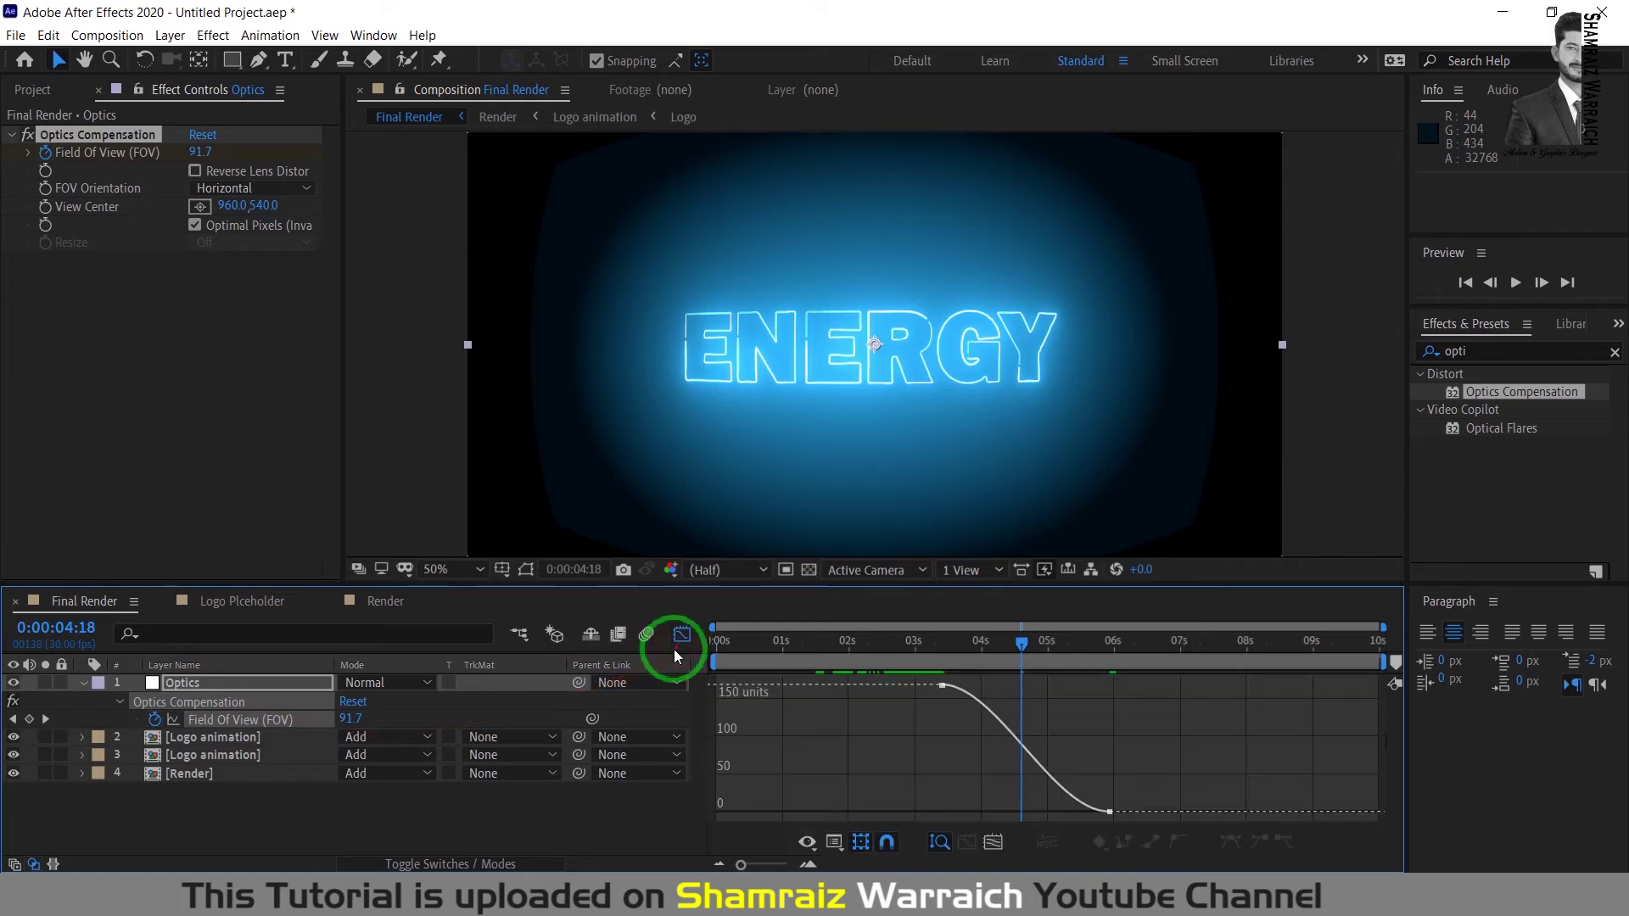
{"action": "left_click", "coordinate": [980, 703]}
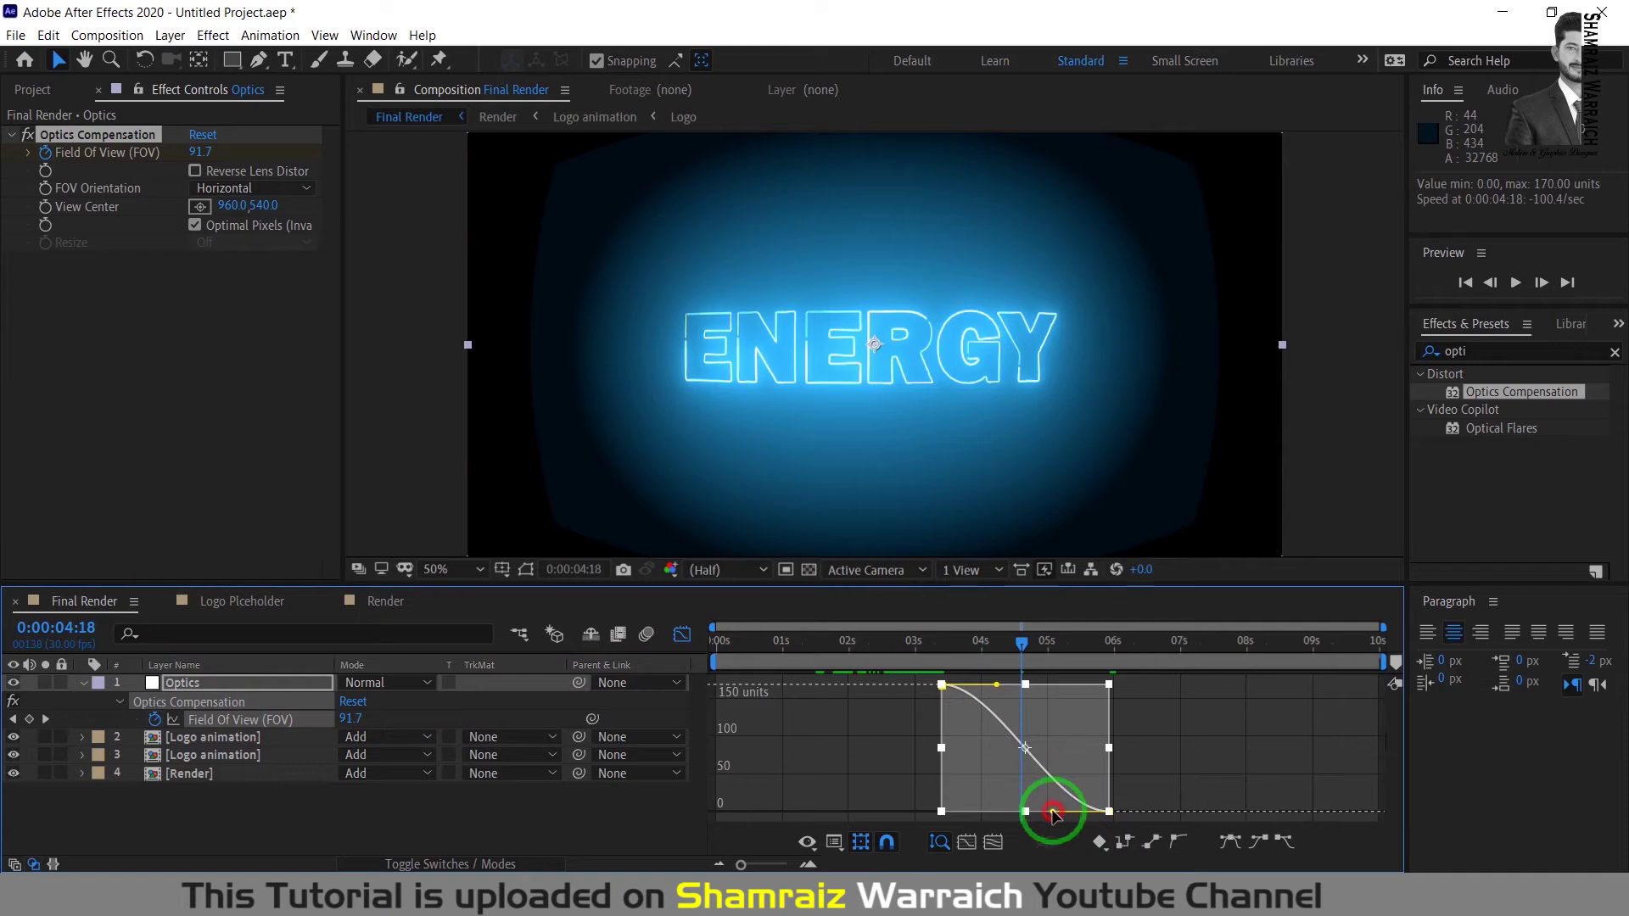
{"action": "left_click_drag", "start_coordinate": [1052, 814], "coordinate": [935, 803]}
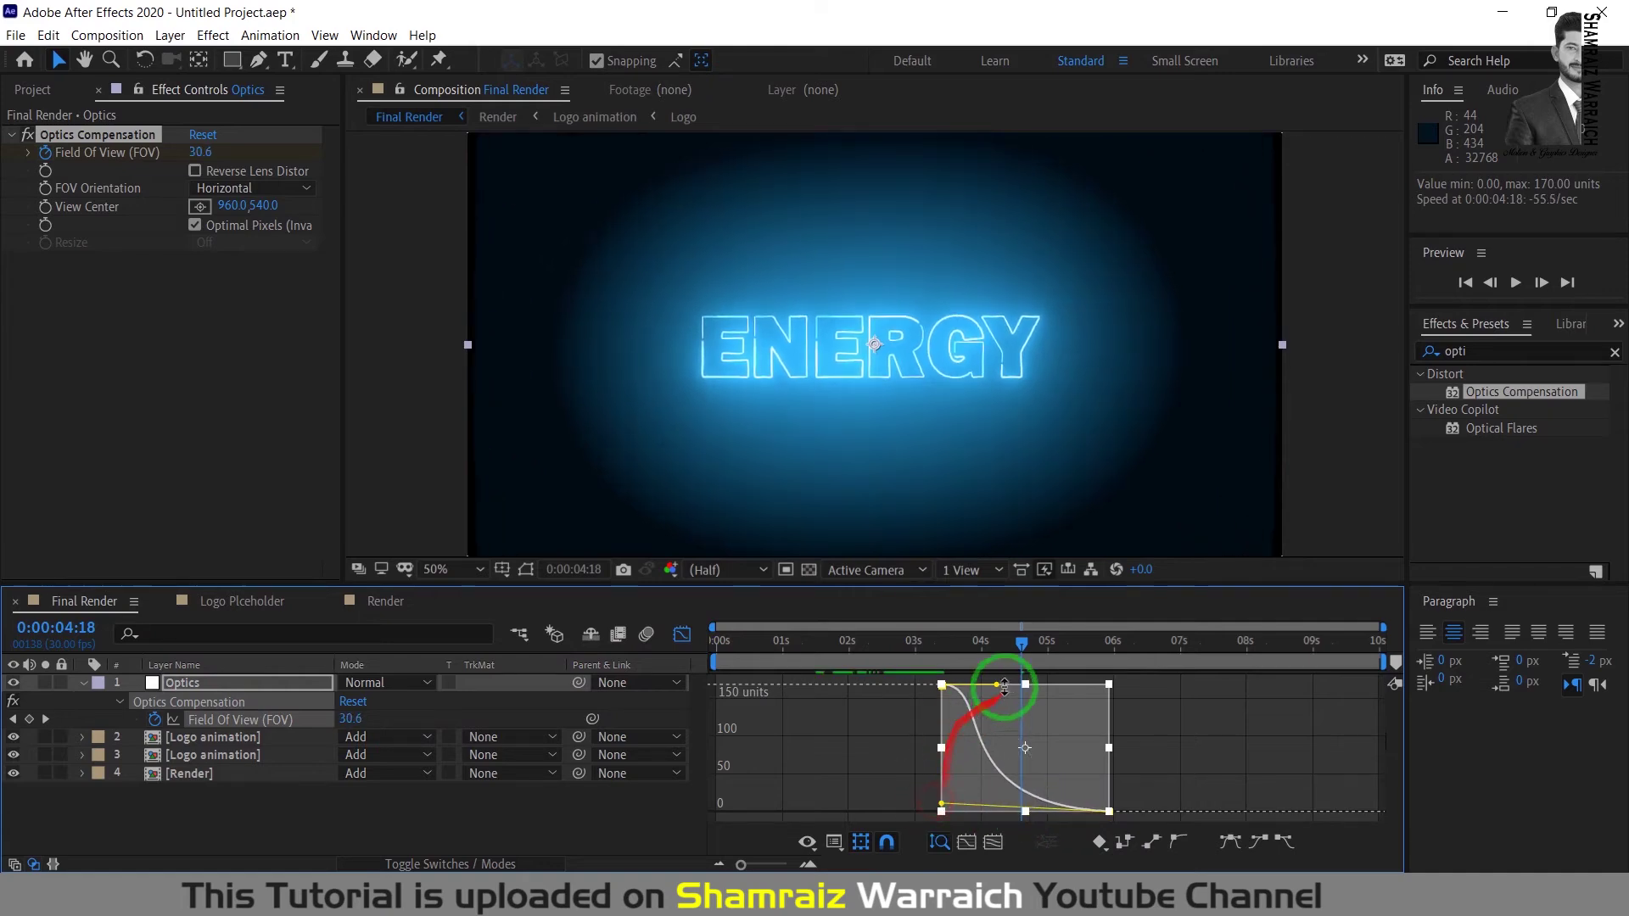
{"action": "mouse_move", "coordinate": [1028, 645]}
{"action": "left_mouse_down"}
{"action": "mouse_move", "coordinate": [865, 643]}
{"action": "mouse_move", "coordinate": [1042, 660]}
{"action": "left_mouse_up"}
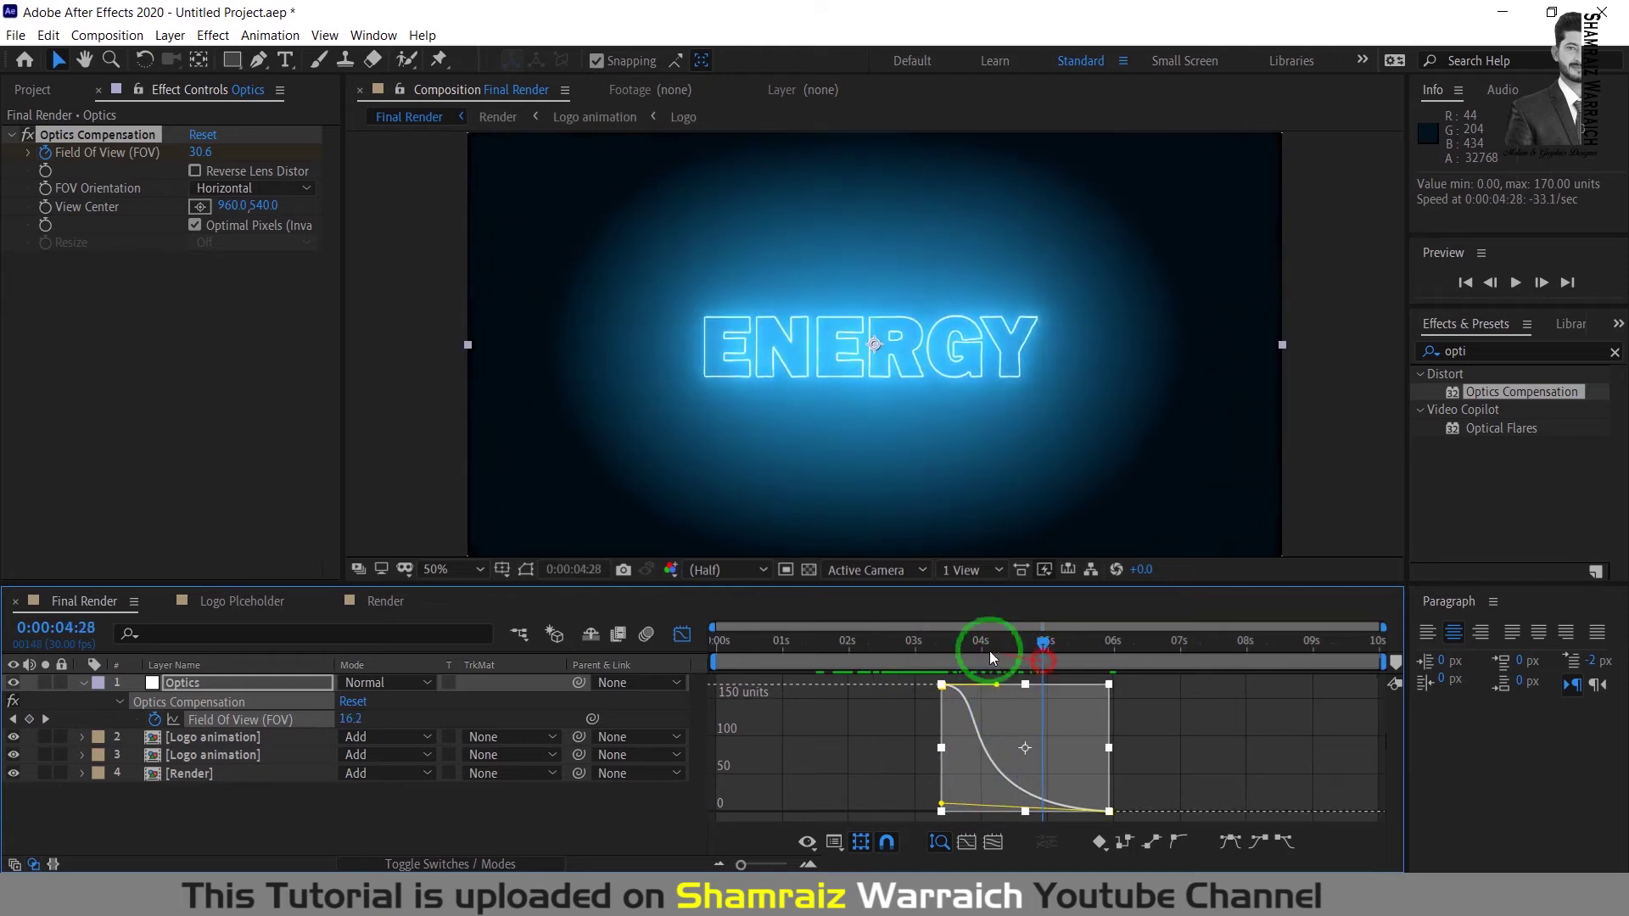
{"action": "left_click", "coordinate": [83, 682]}
{"action": "left_click", "coordinate": [682, 635]}
{"action": "left_click", "coordinate": [1004, 752]}
{"action": "left_click", "coordinate": [1025, 684]}
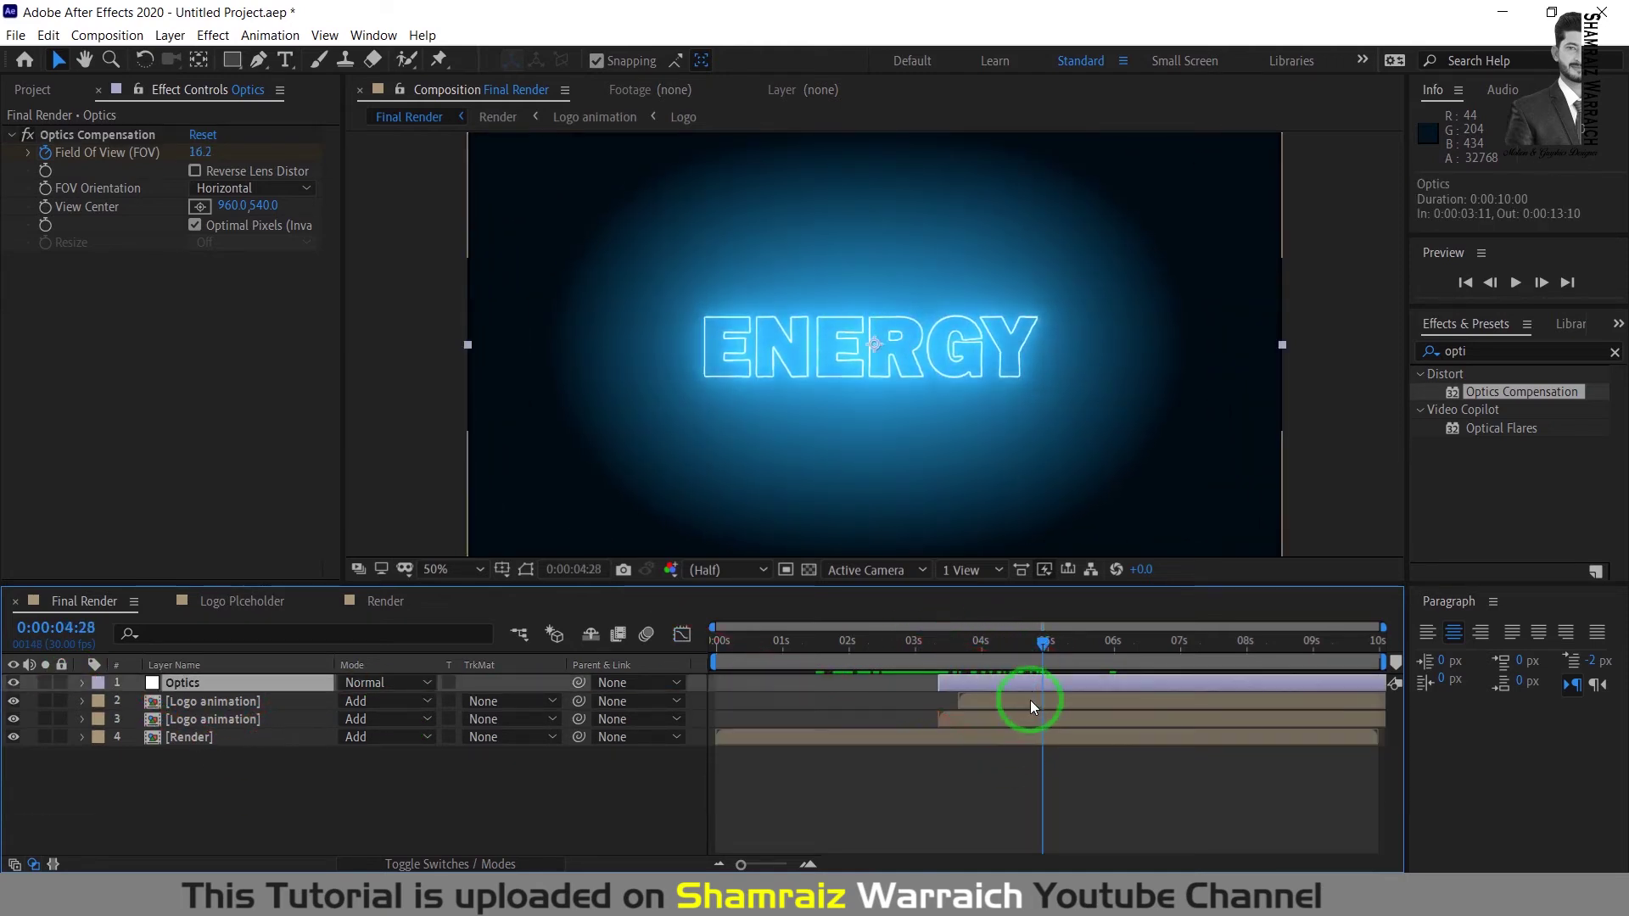
Step: Duplicate the upper Logo animation layer and expand the property groups of the top copy
{"action": "left_click", "coordinate": [1030, 700]}
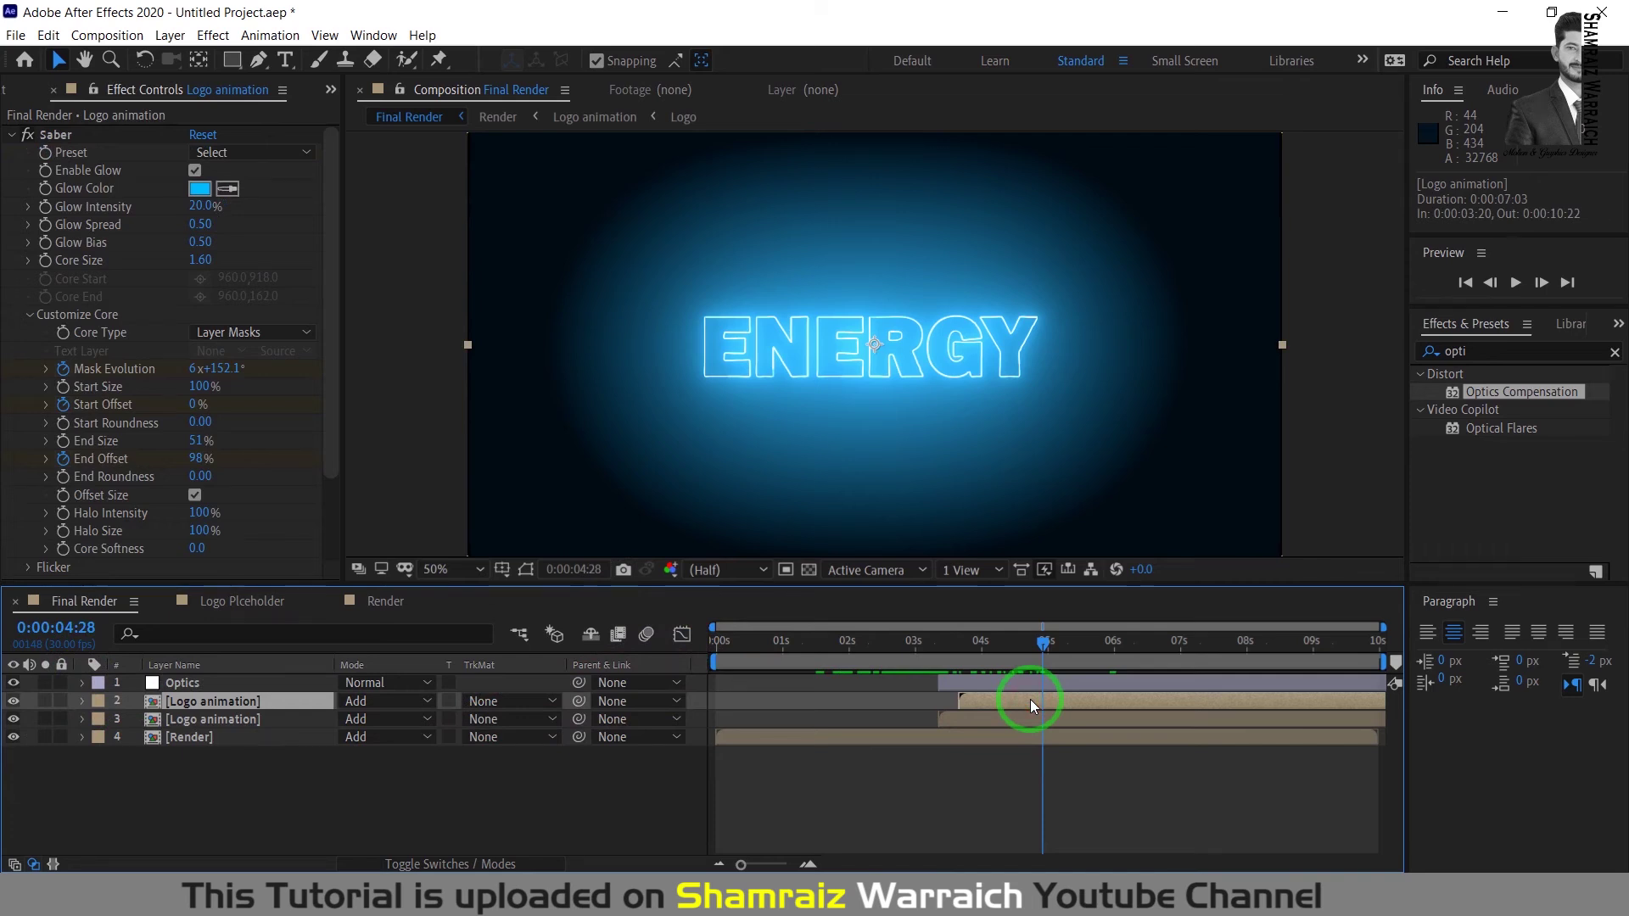
{"action": "key", "text": "ctrl+d"}
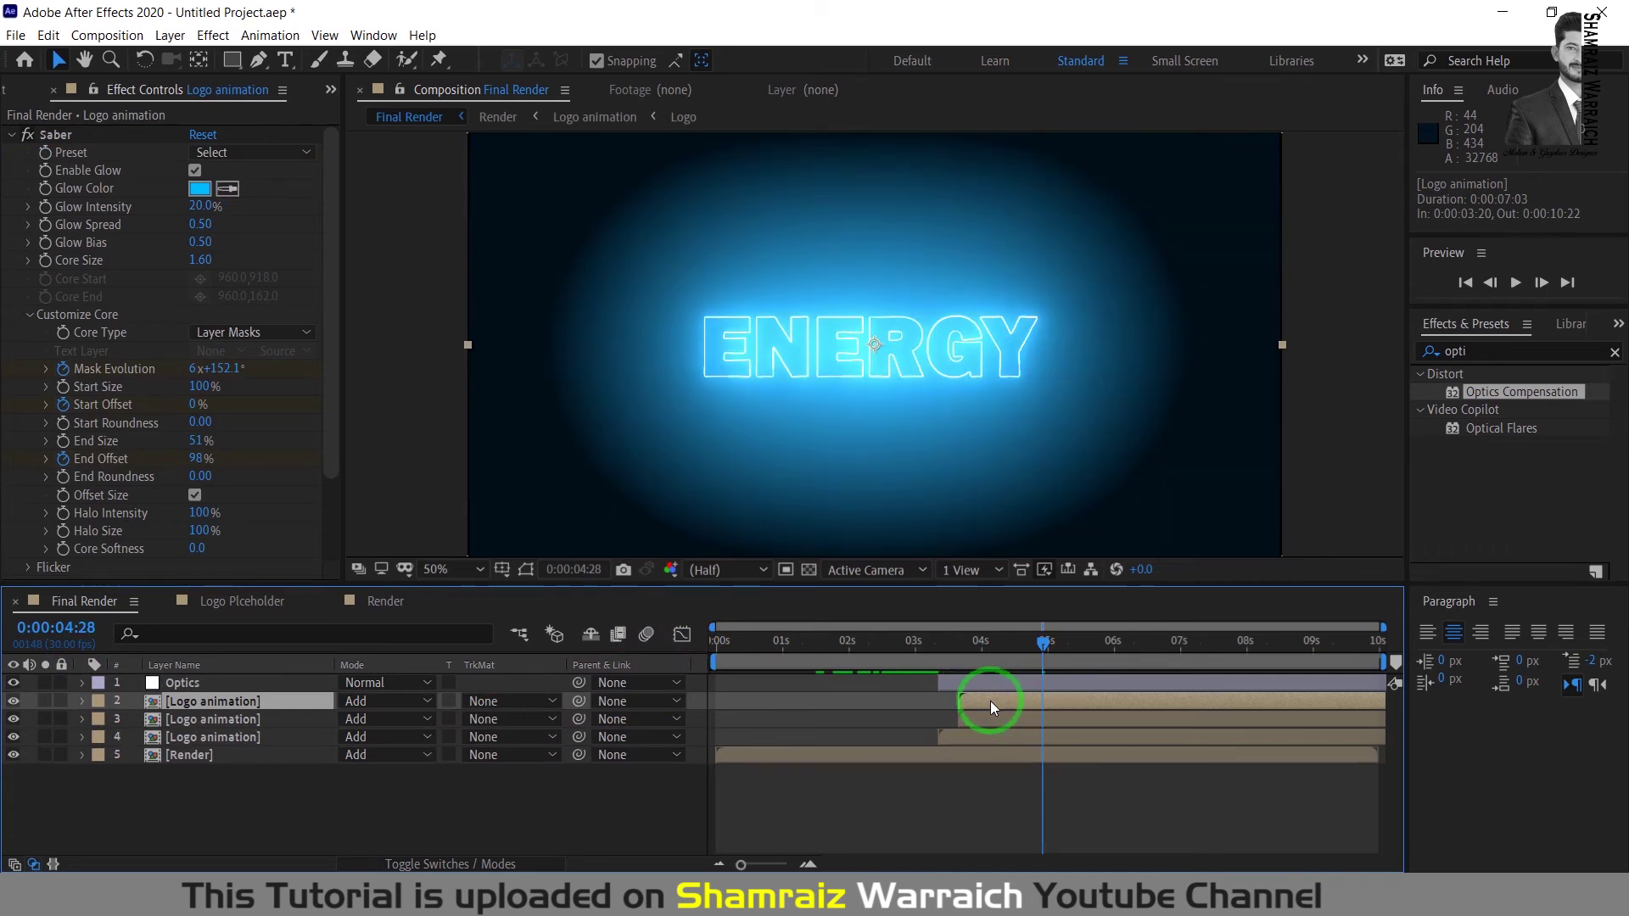
{"action": "left_click", "coordinate": [120, 700]}
{"action": "left_click", "coordinate": [84, 700]}
{"action": "left_click", "coordinate": [194, 170]}
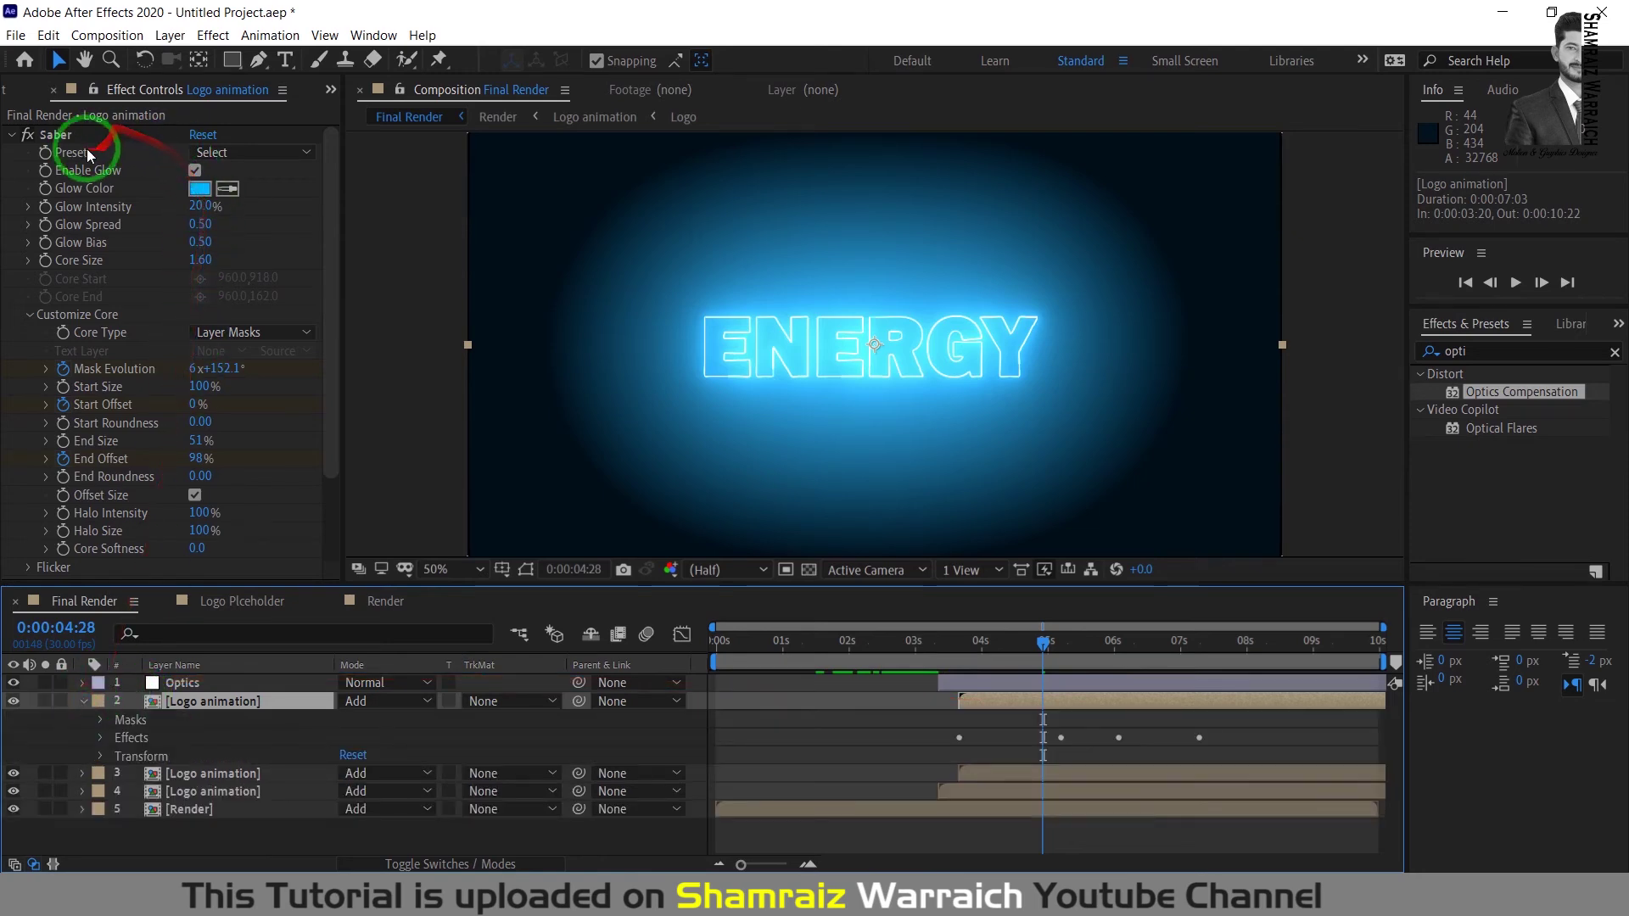
Step: Remove the Saber effect from the topmost Logo animation layer and collapse its property groups
{"action": "left_click", "coordinate": [67, 134]}
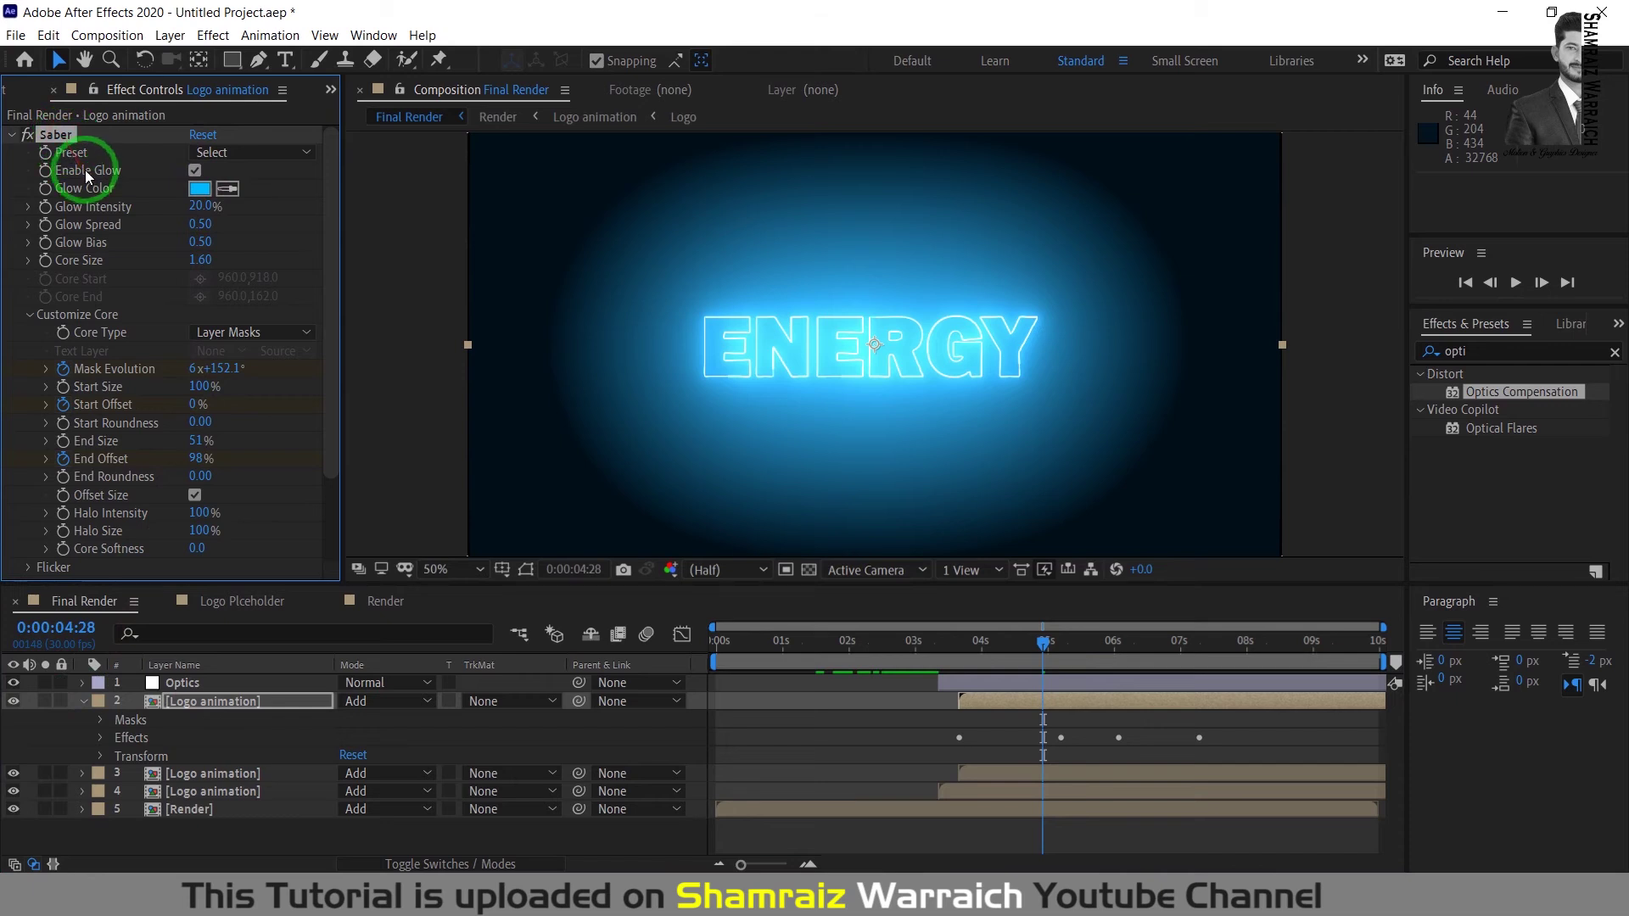
{"action": "key", "text": "Delete"}
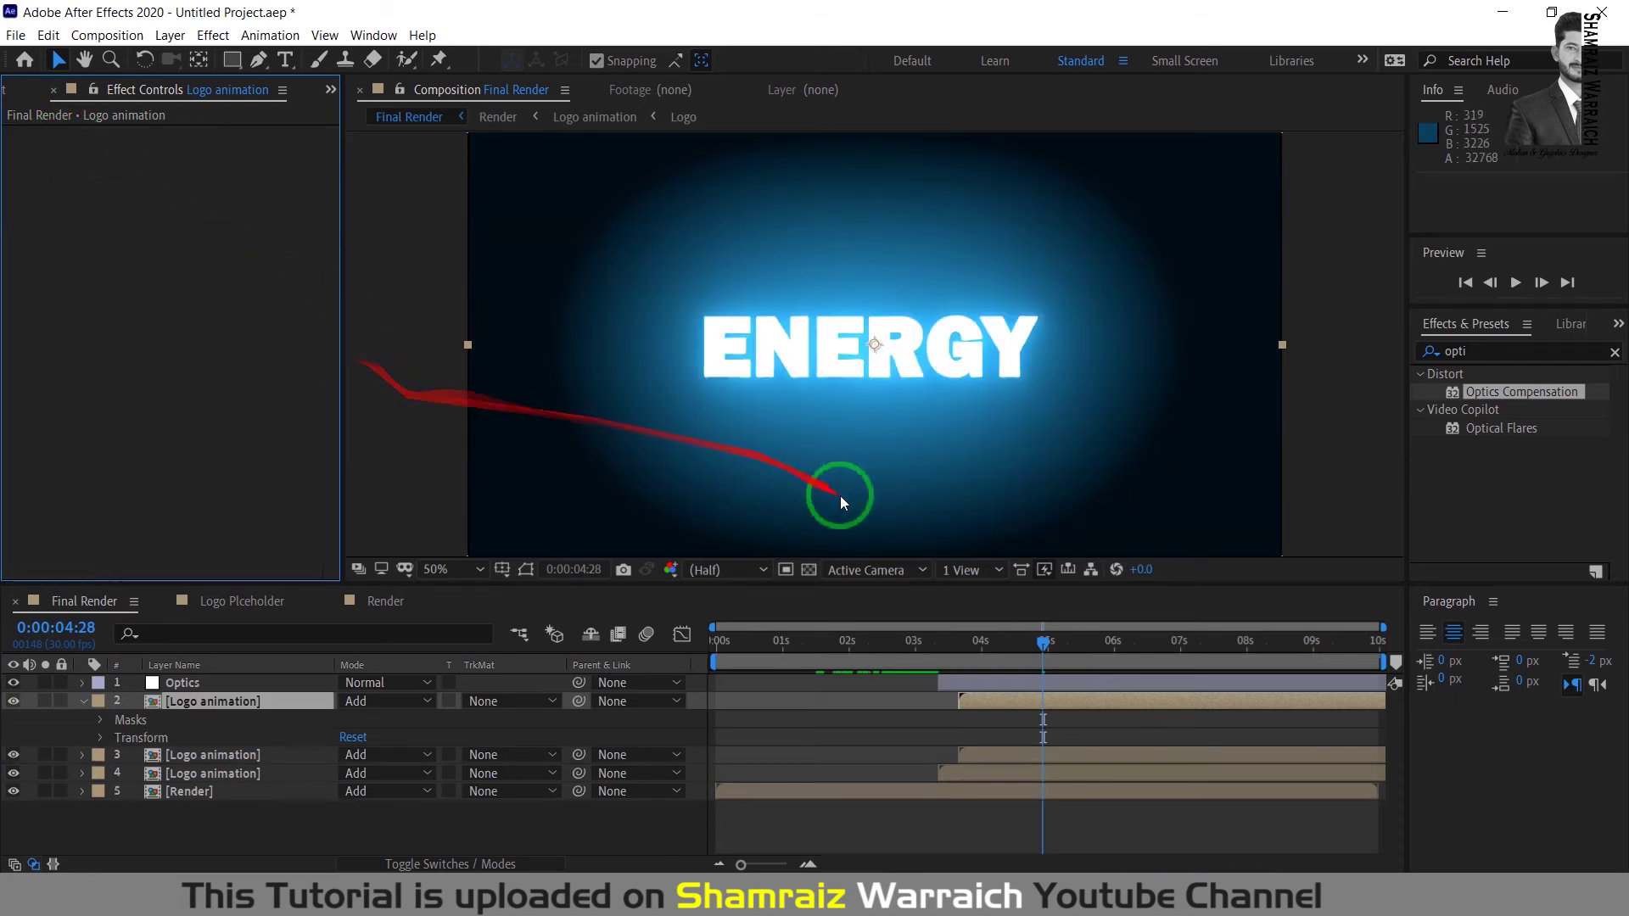
{"action": "left_click", "coordinate": [974, 710]}
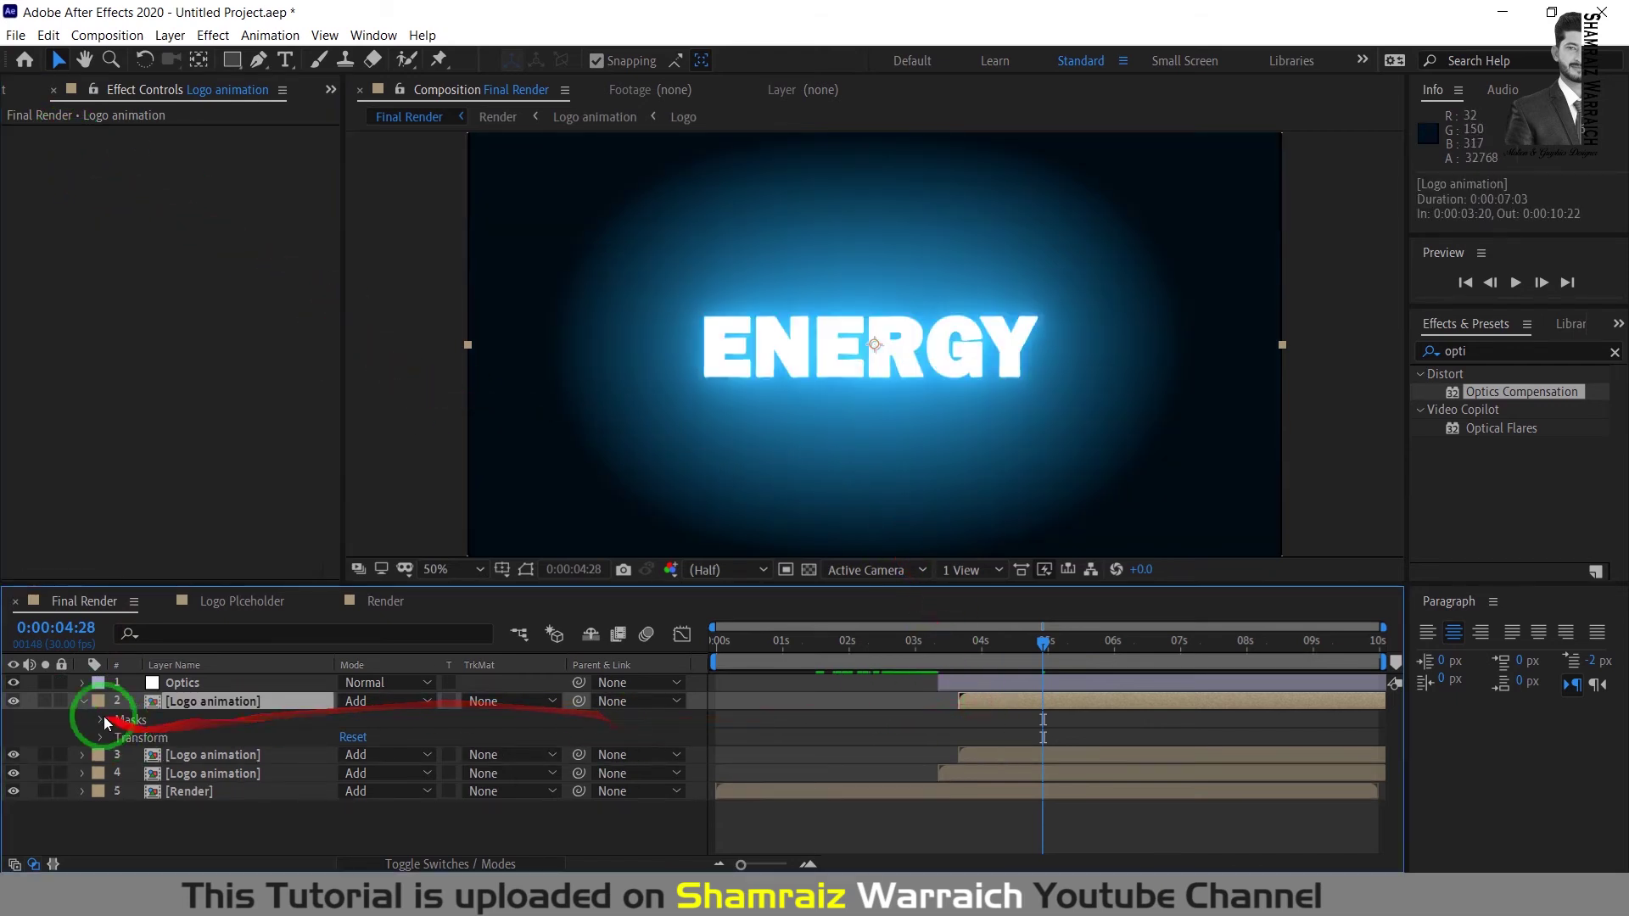
{"action": "left_click", "coordinate": [83, 702]}
Step: Search the effects for "linear" and apply the Linear Wipe transition effect to the topmost Logo animation layer
{"action": "left_click", "coordinate": [1449, 352]}
{"action": "key", "text": "BackSpace"}
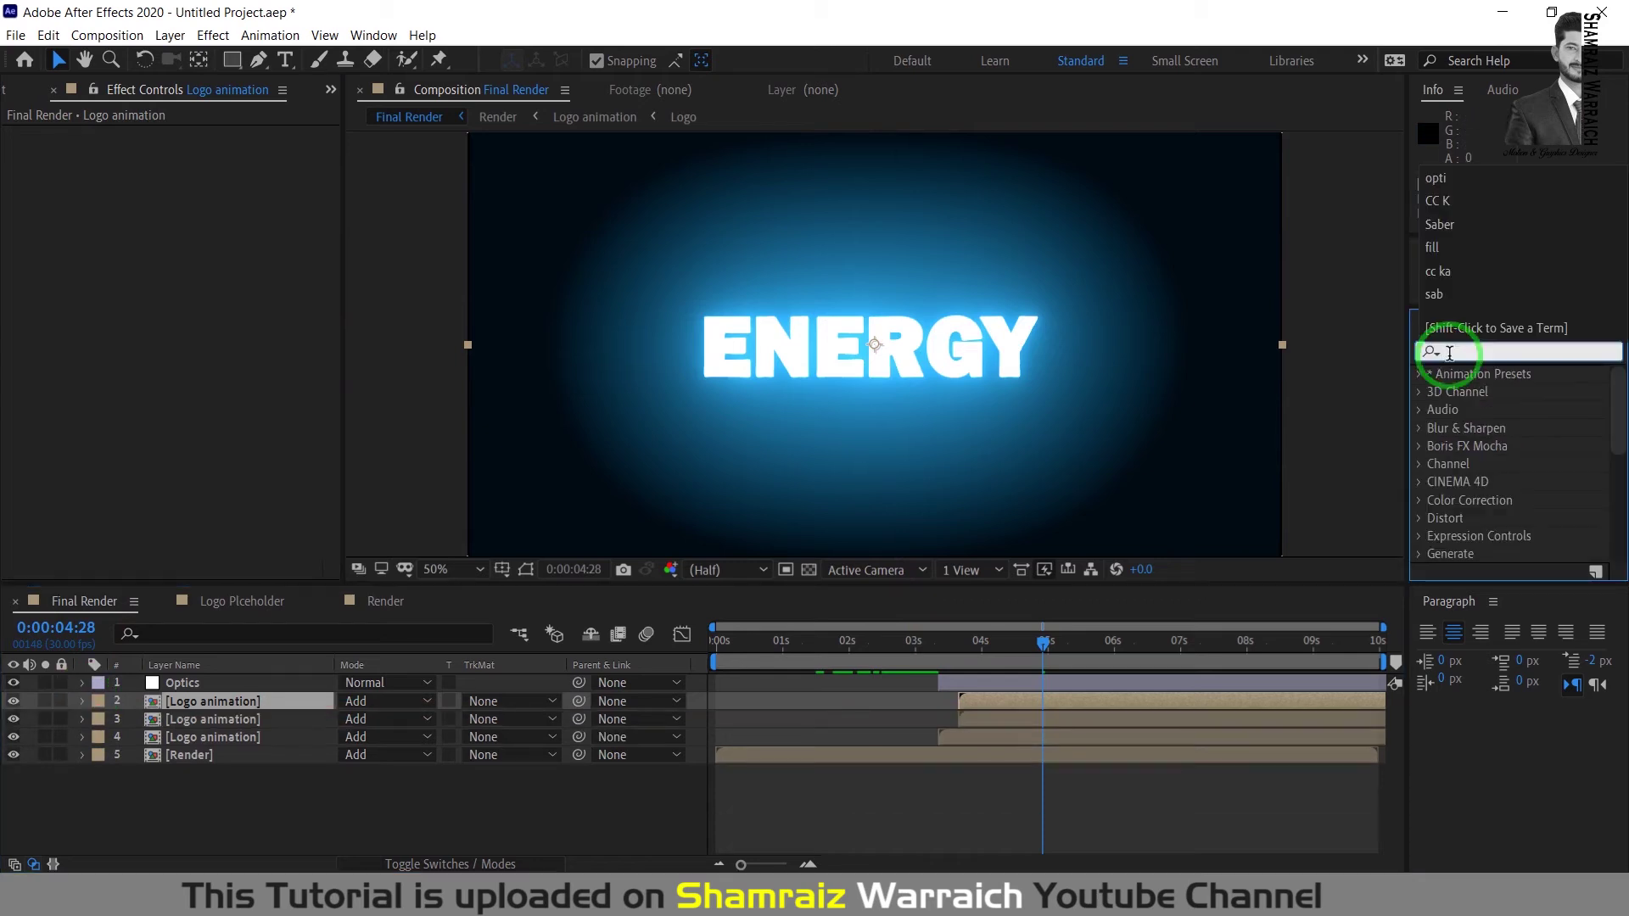
{"action": "type", "text": "In"}
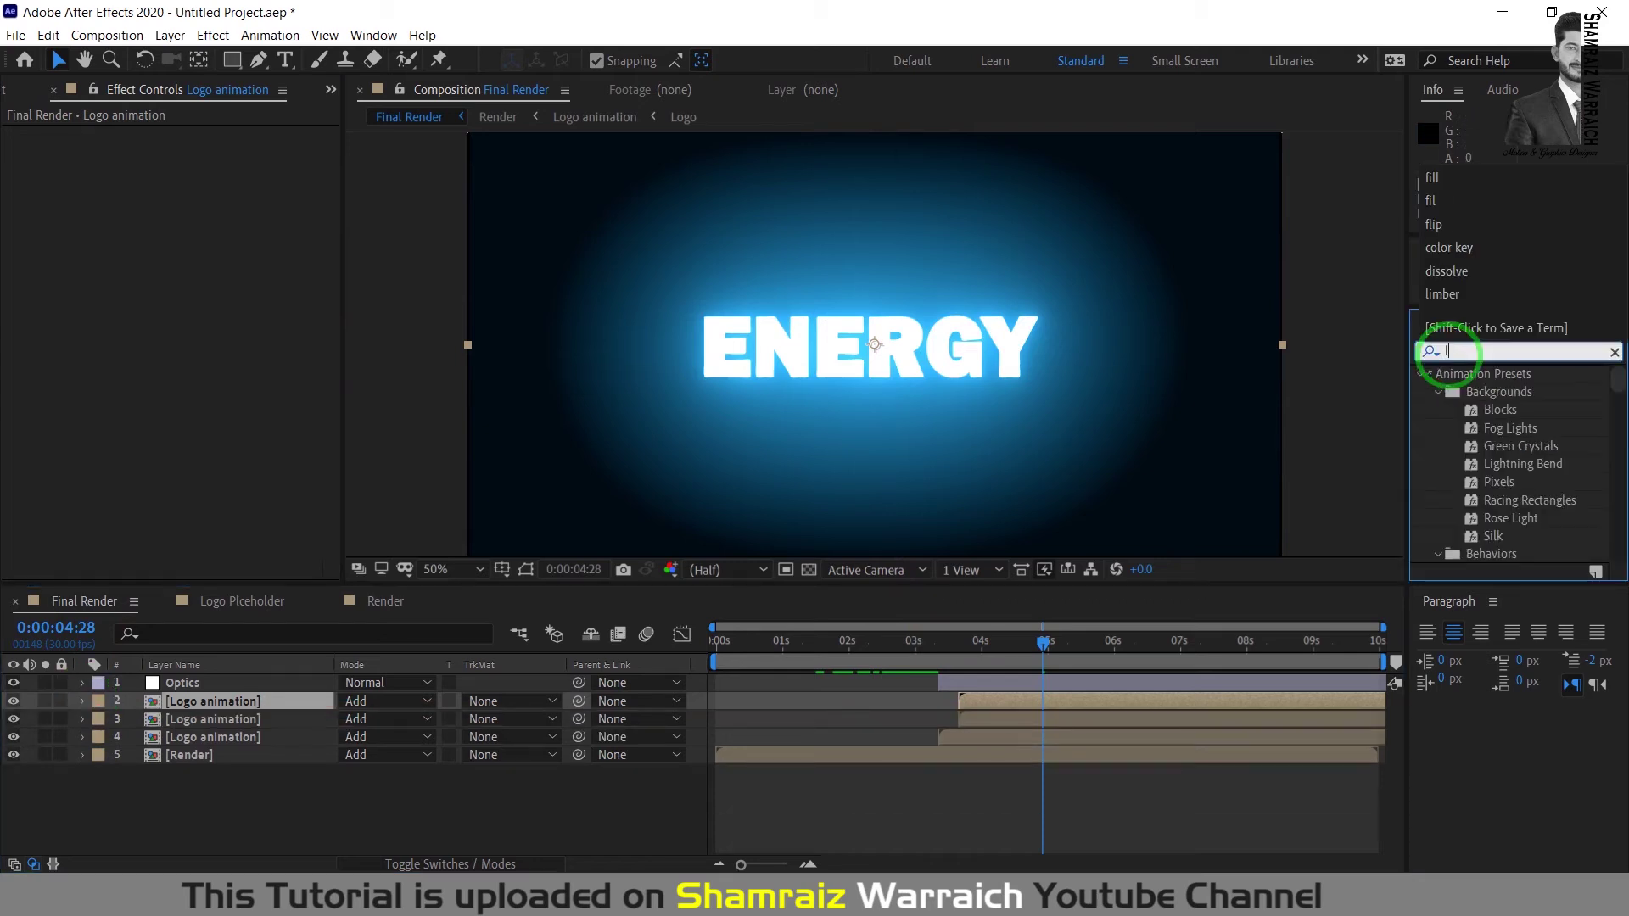
{"action": "type", "text": "ne"}
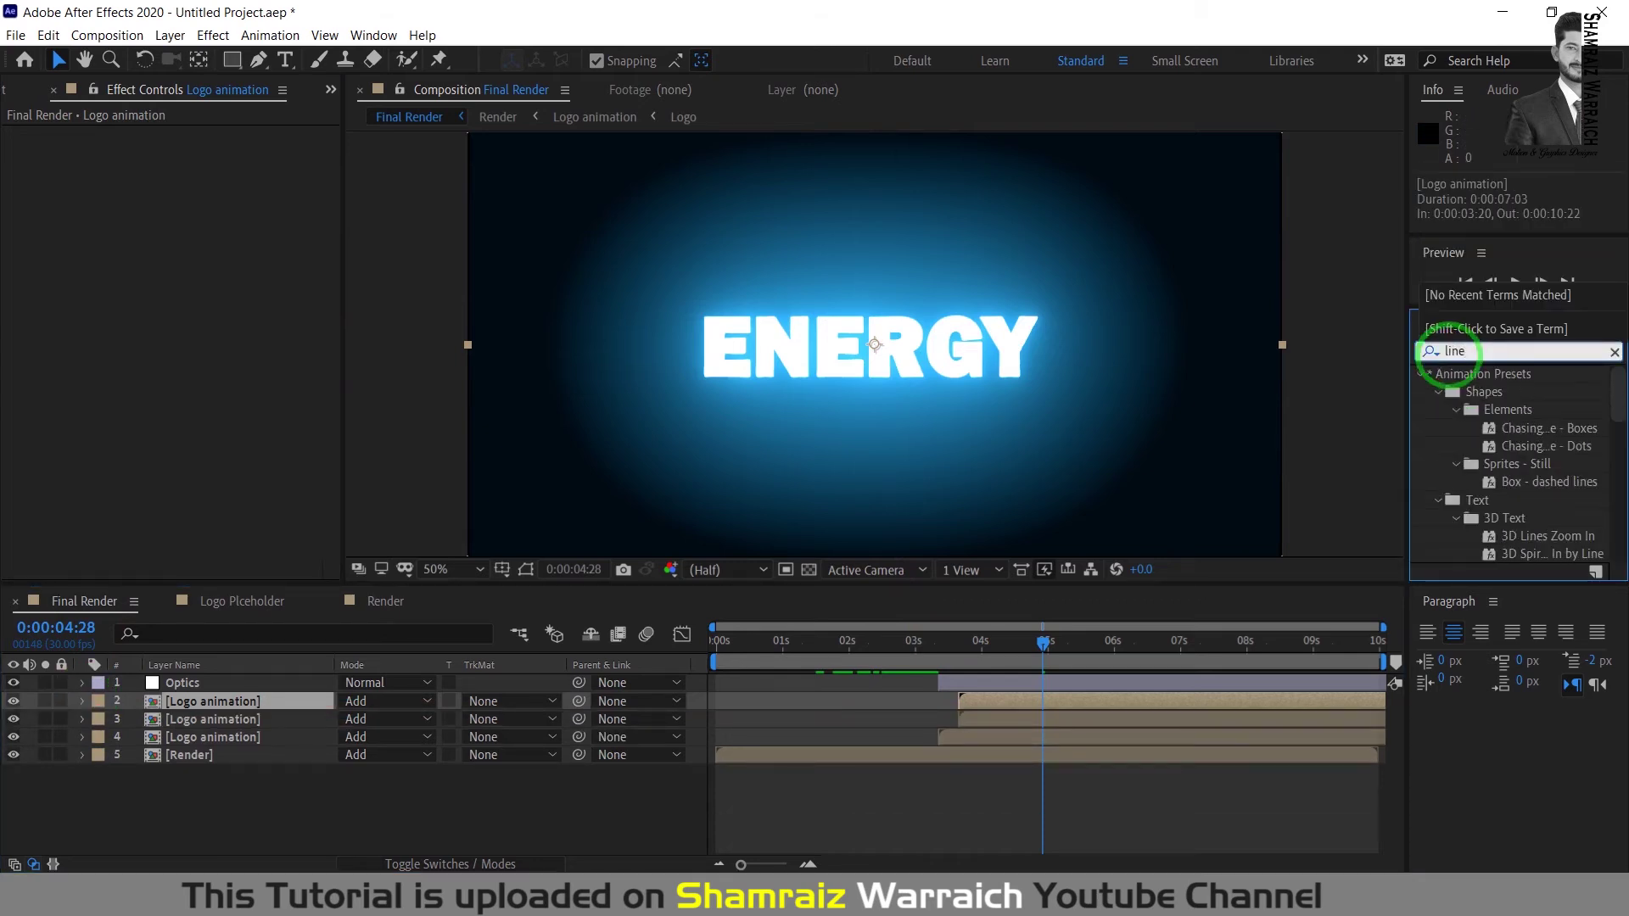
{"action": "type", "text": "r"}
{"action": "key", "text": "BackSpace"}
{"action": "type", "text": "ar"}
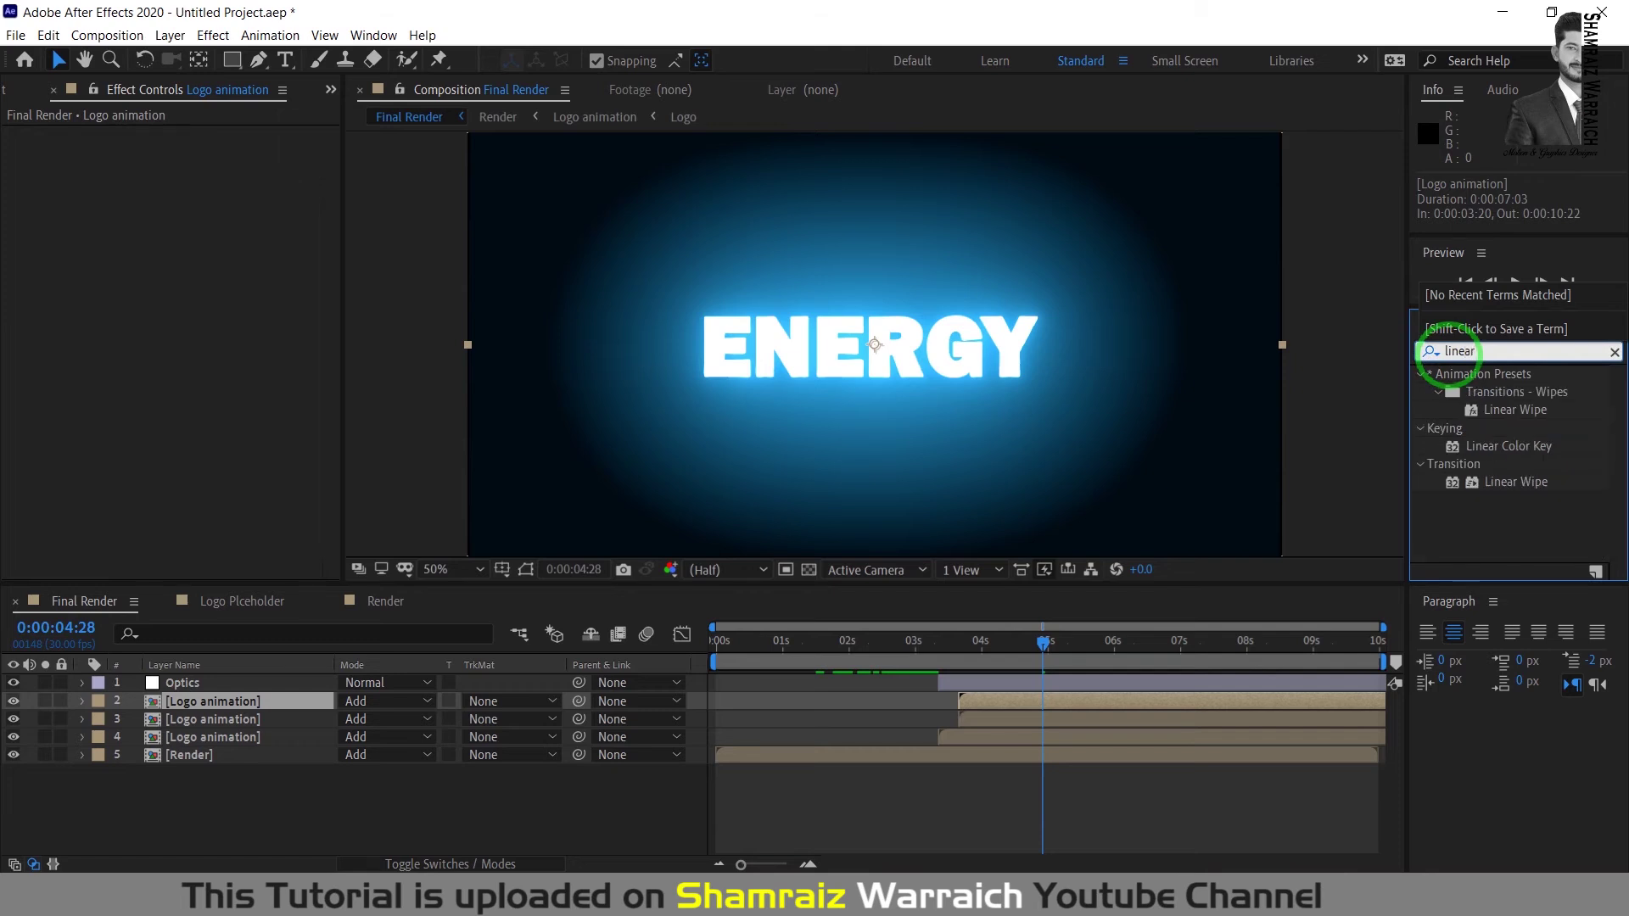
{"action": "double_click", "coordinate": [1480, 481]}
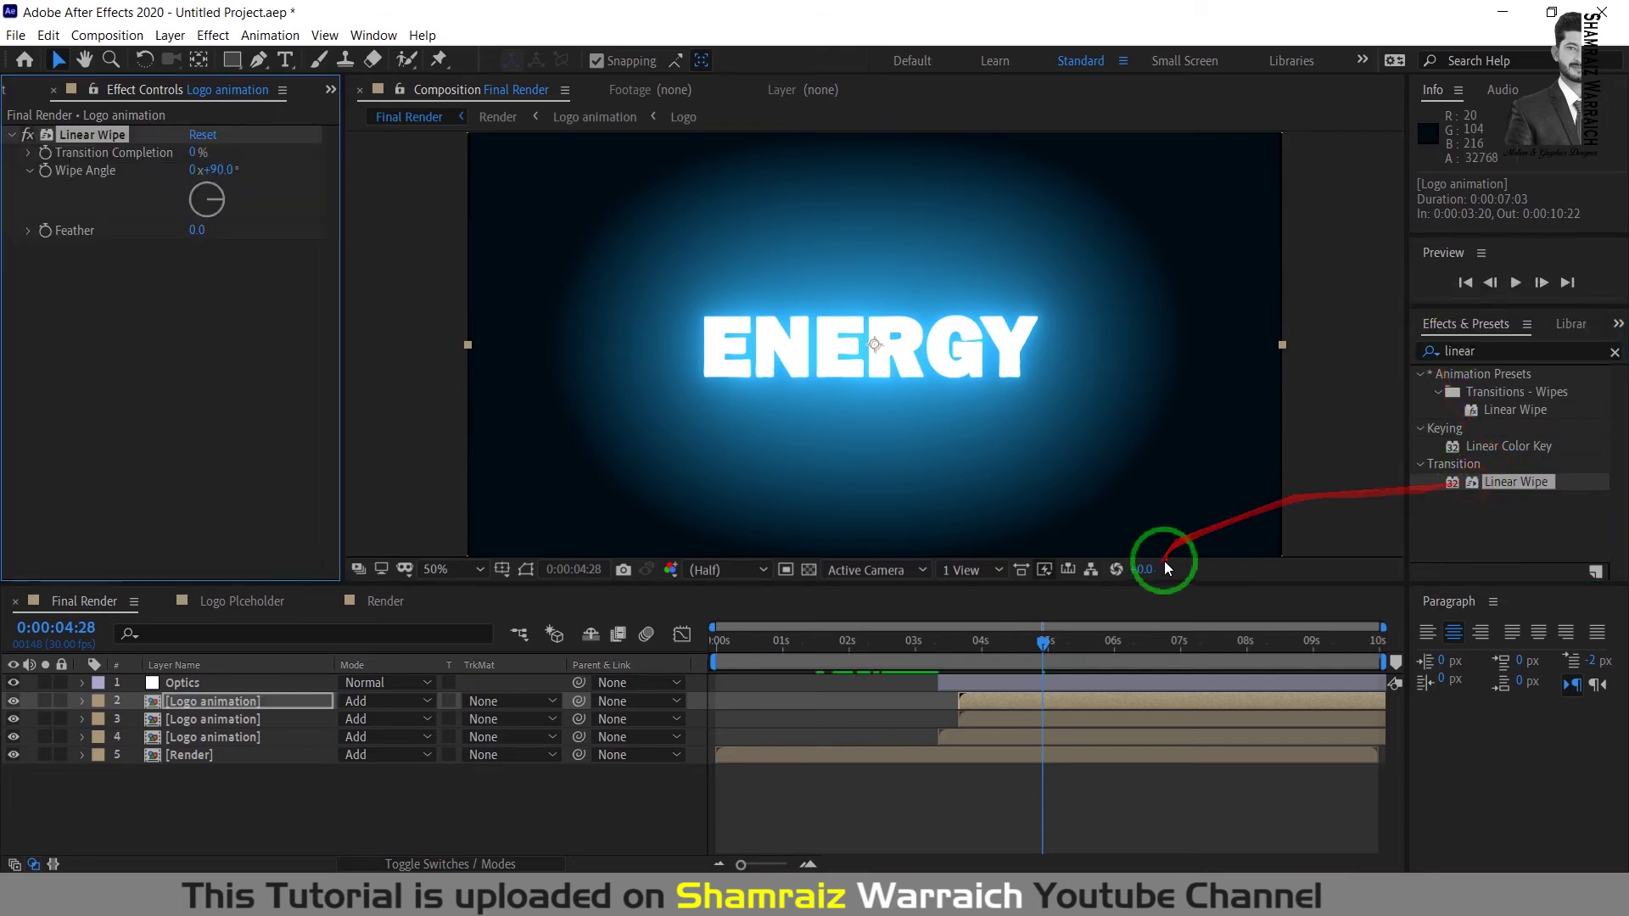
Step: Set Linear Wipe's Wipe Angle to 145°, Transition Completion to 100% and Feather to 168
{"action": "left_click", "coordinate": [253, 270]}
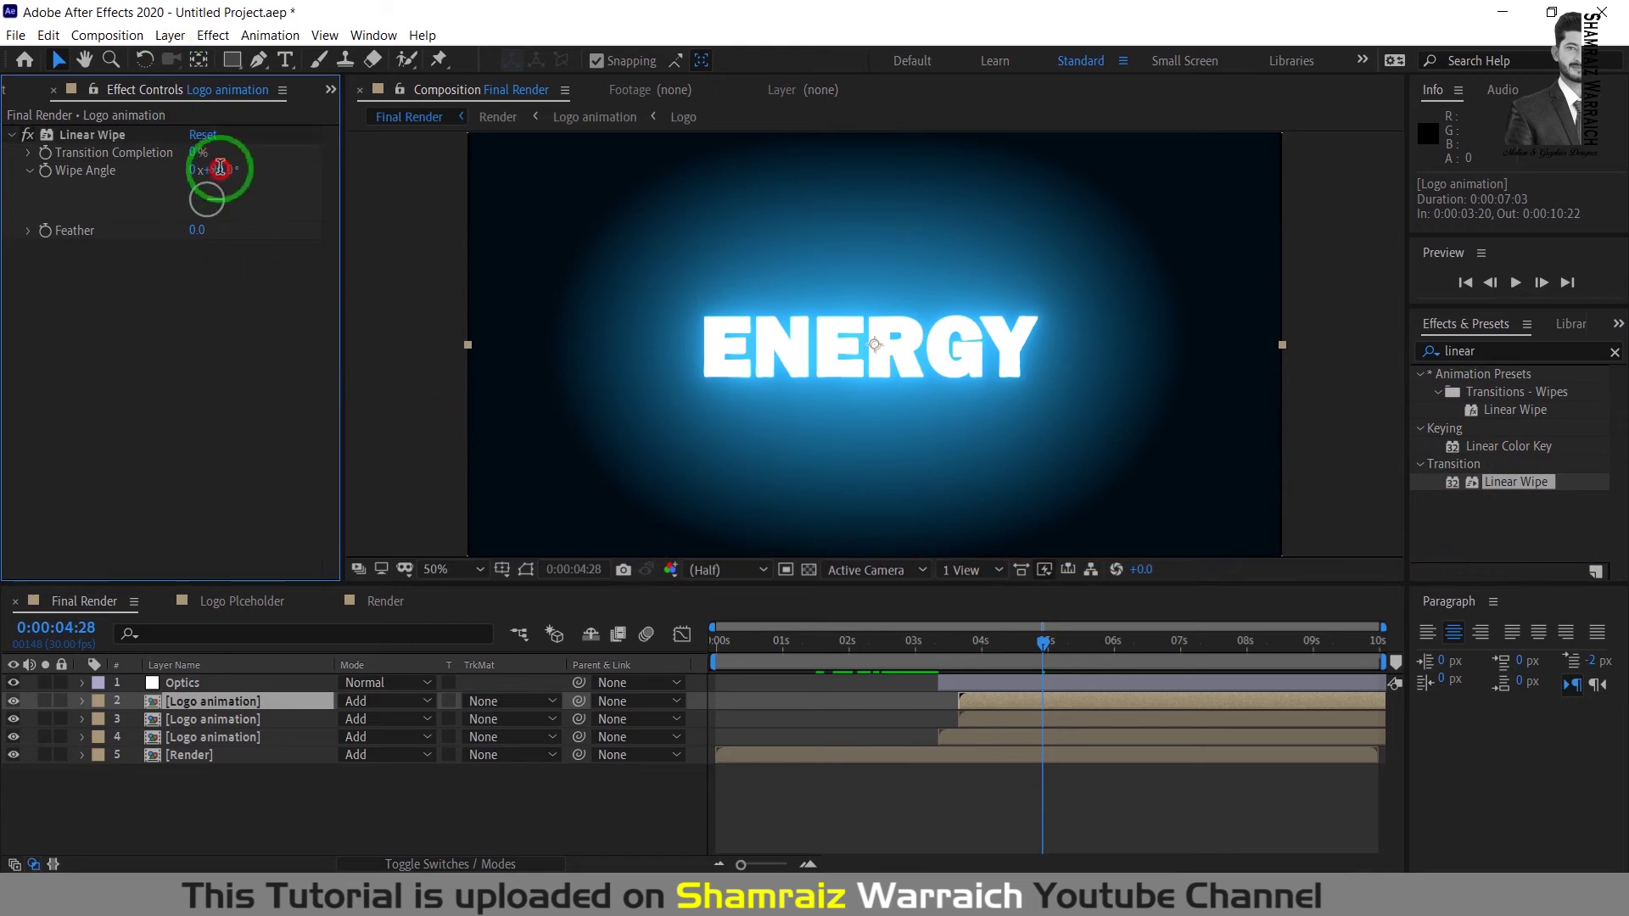
{"action": "left_click", "coordinate": [220, 168]}
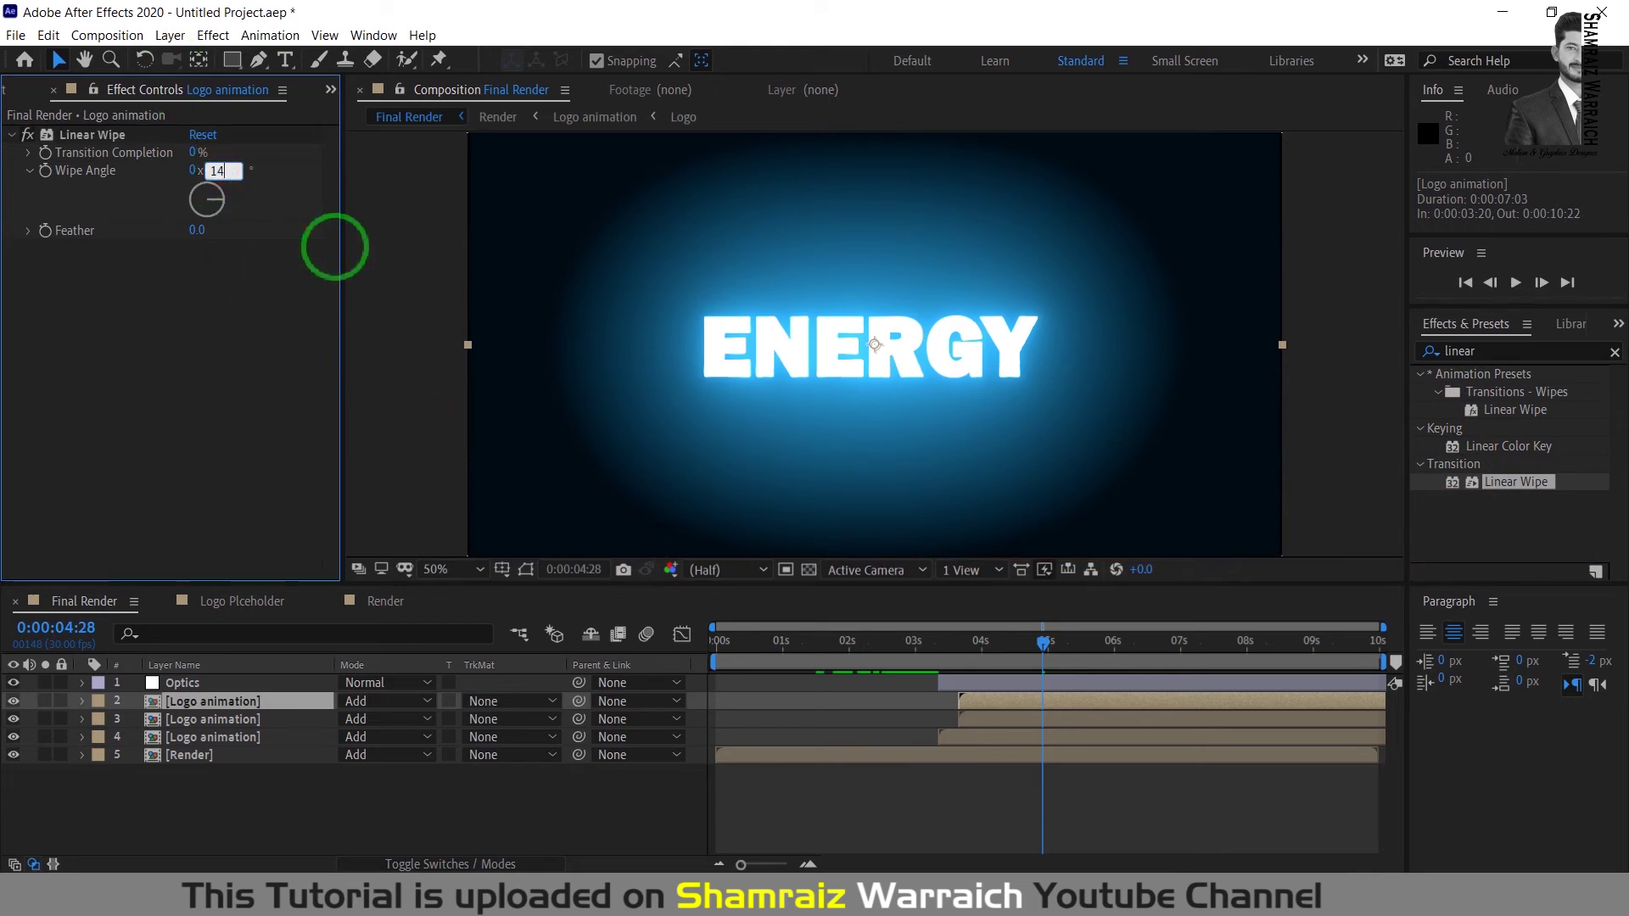
{"action": "type", "text": "145"}
{"action": "key", "text": "Return"}
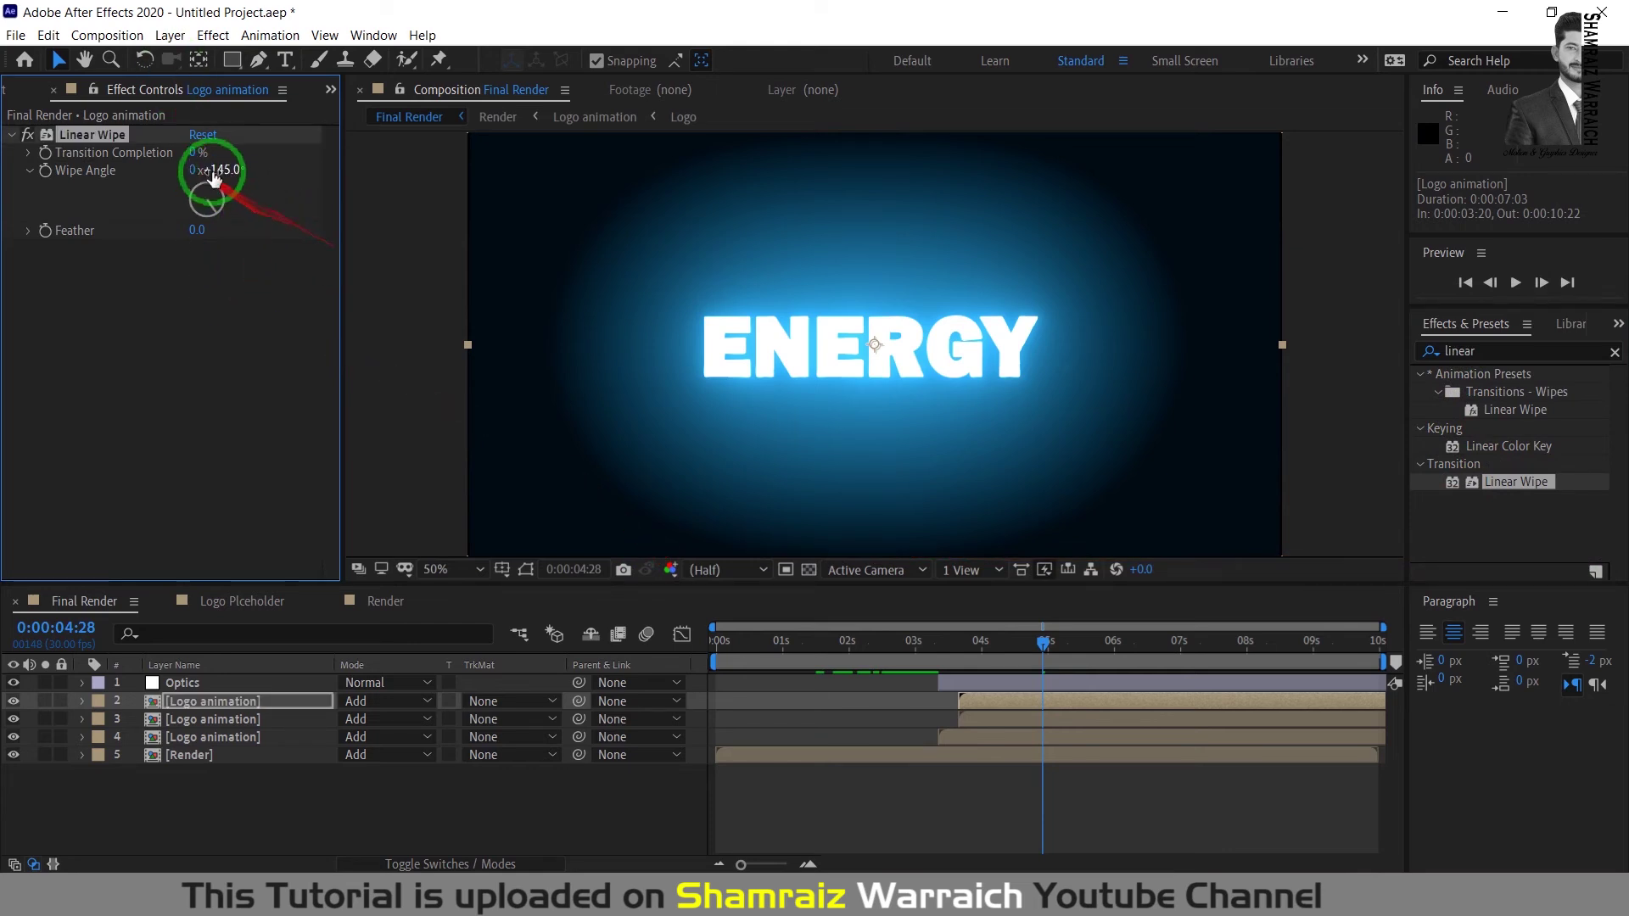
{"action": "left_click_drag", "start_coordinate": [196, 157], "coordinate": [363, 145]}
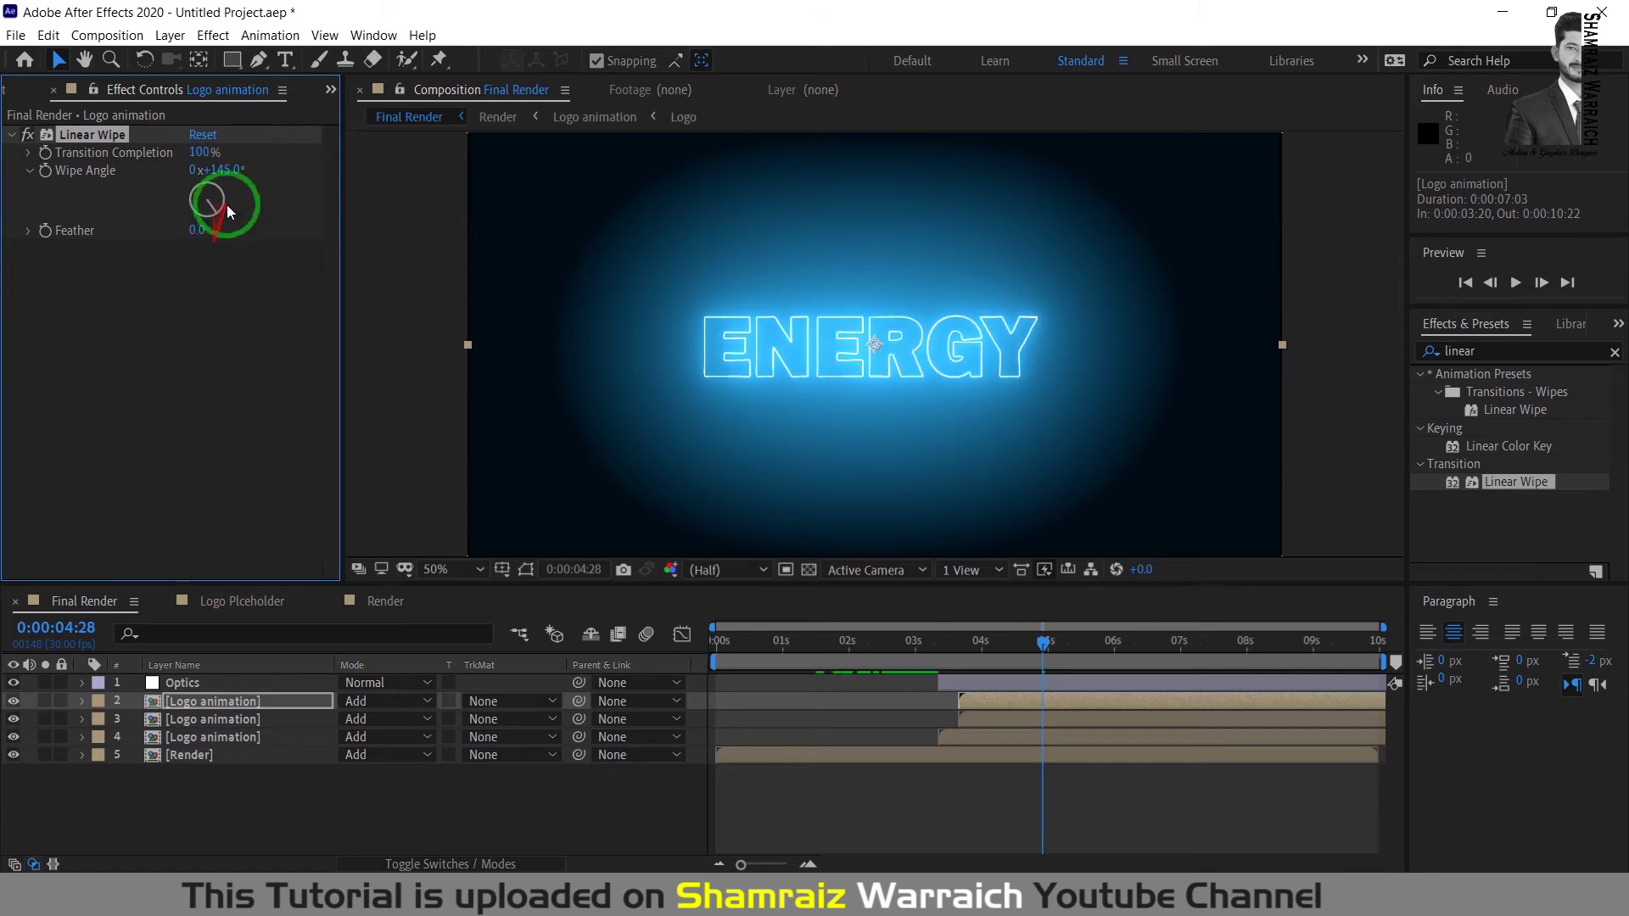
{"action": "mouse_move", "coordinate": [204, 184]}
{"action": "left_mouse_down"}
{"action": "mouse_move", "coordinate": [211, 240]}
{"action": "mouse_move", "coordinate": [218, 225]}
{"action": "mouse_move", "coordinate": [359, 226]}
{"action": "mouse_move", "coordinate": [211, 155]}
{"action": "left_mouse_up"}
Step: Keyframe Linear Wipe's Transition Completion from 100% at 0:00:05:14 to 0% at 0:00:06:14 and scrub through the wipe
{"action": "left_click_drag", "start_coordinate": [999, 644], "coordinate": [1075, 650]}
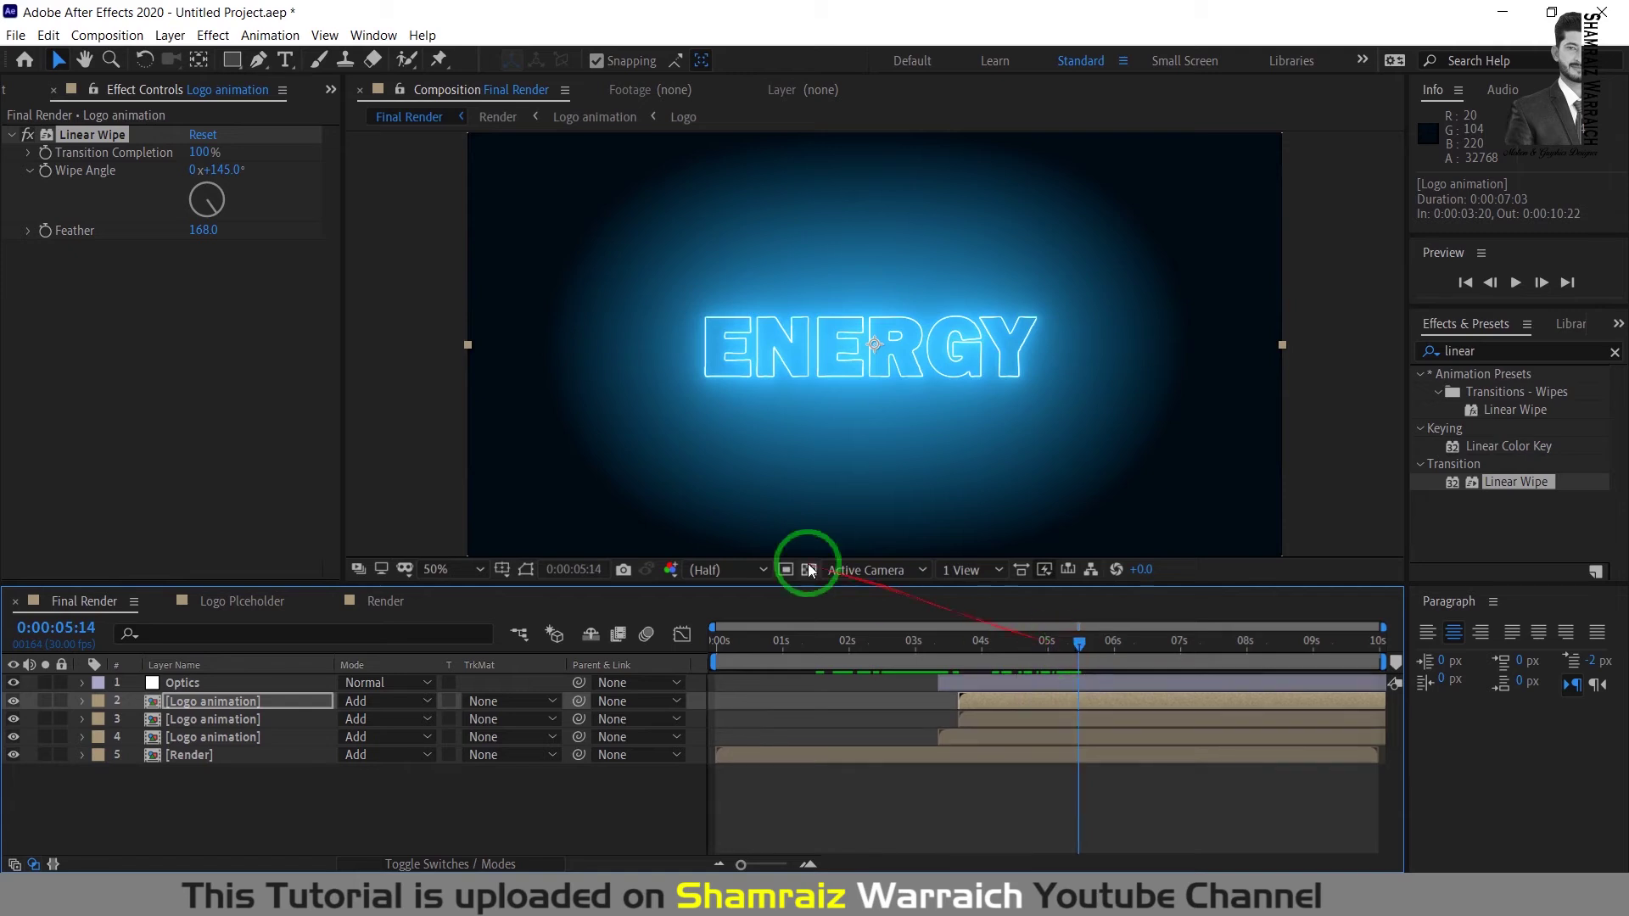
{"action": "left_click", "coordinate": [47, 153]}
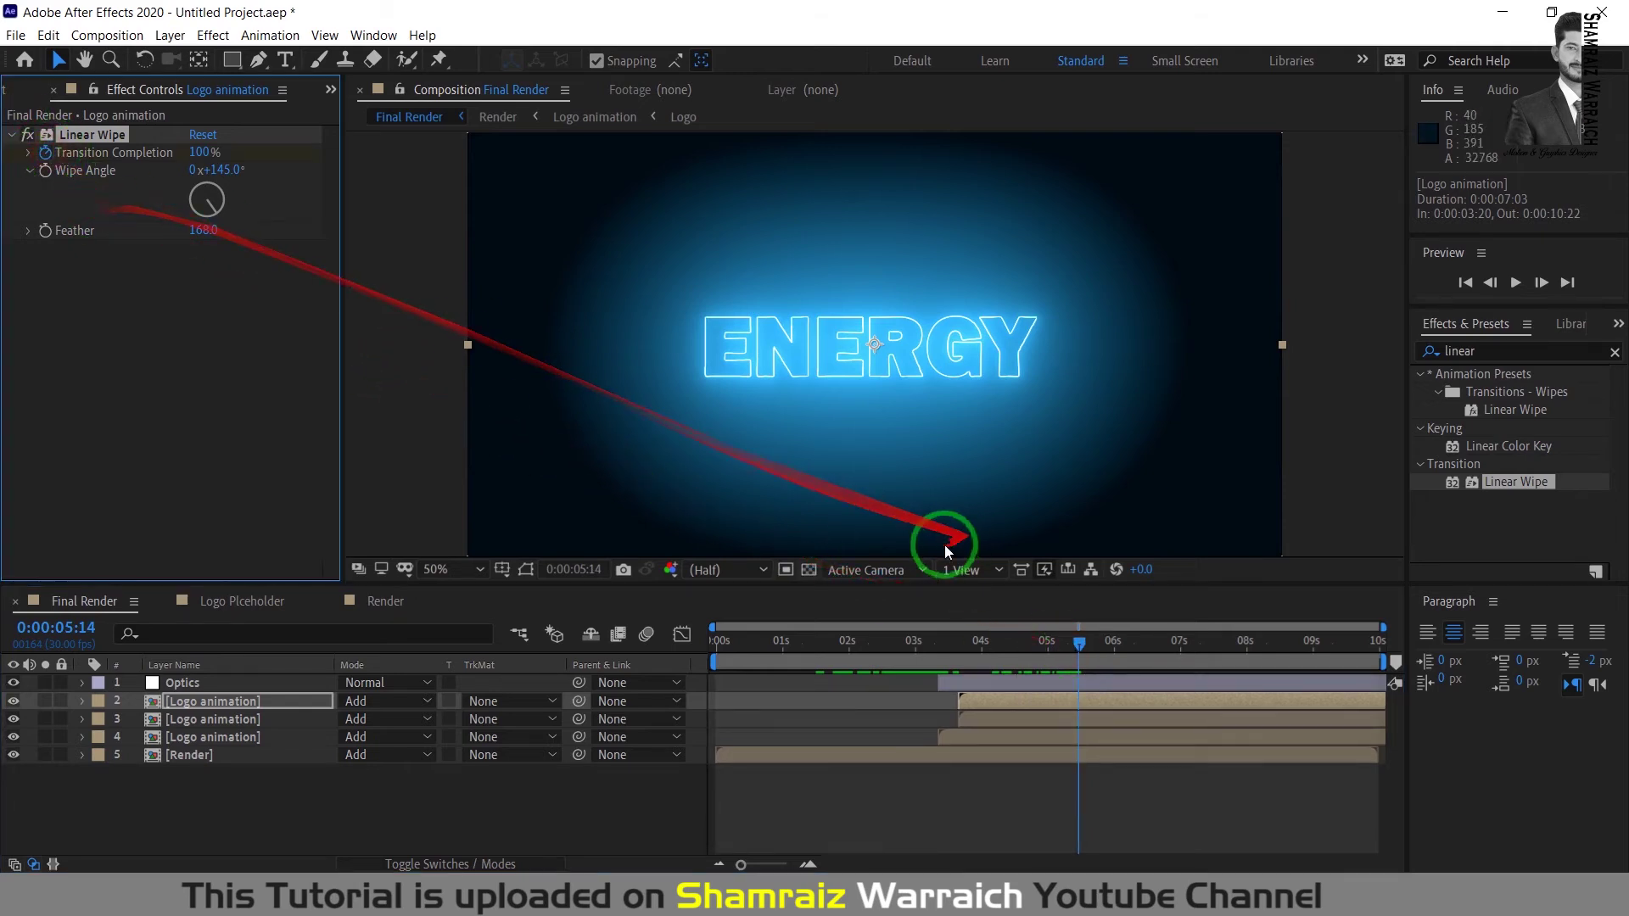
{"action": "left_click_drag", "start_coordinate": [1088, 642], "coordinate": [1138, 648]}
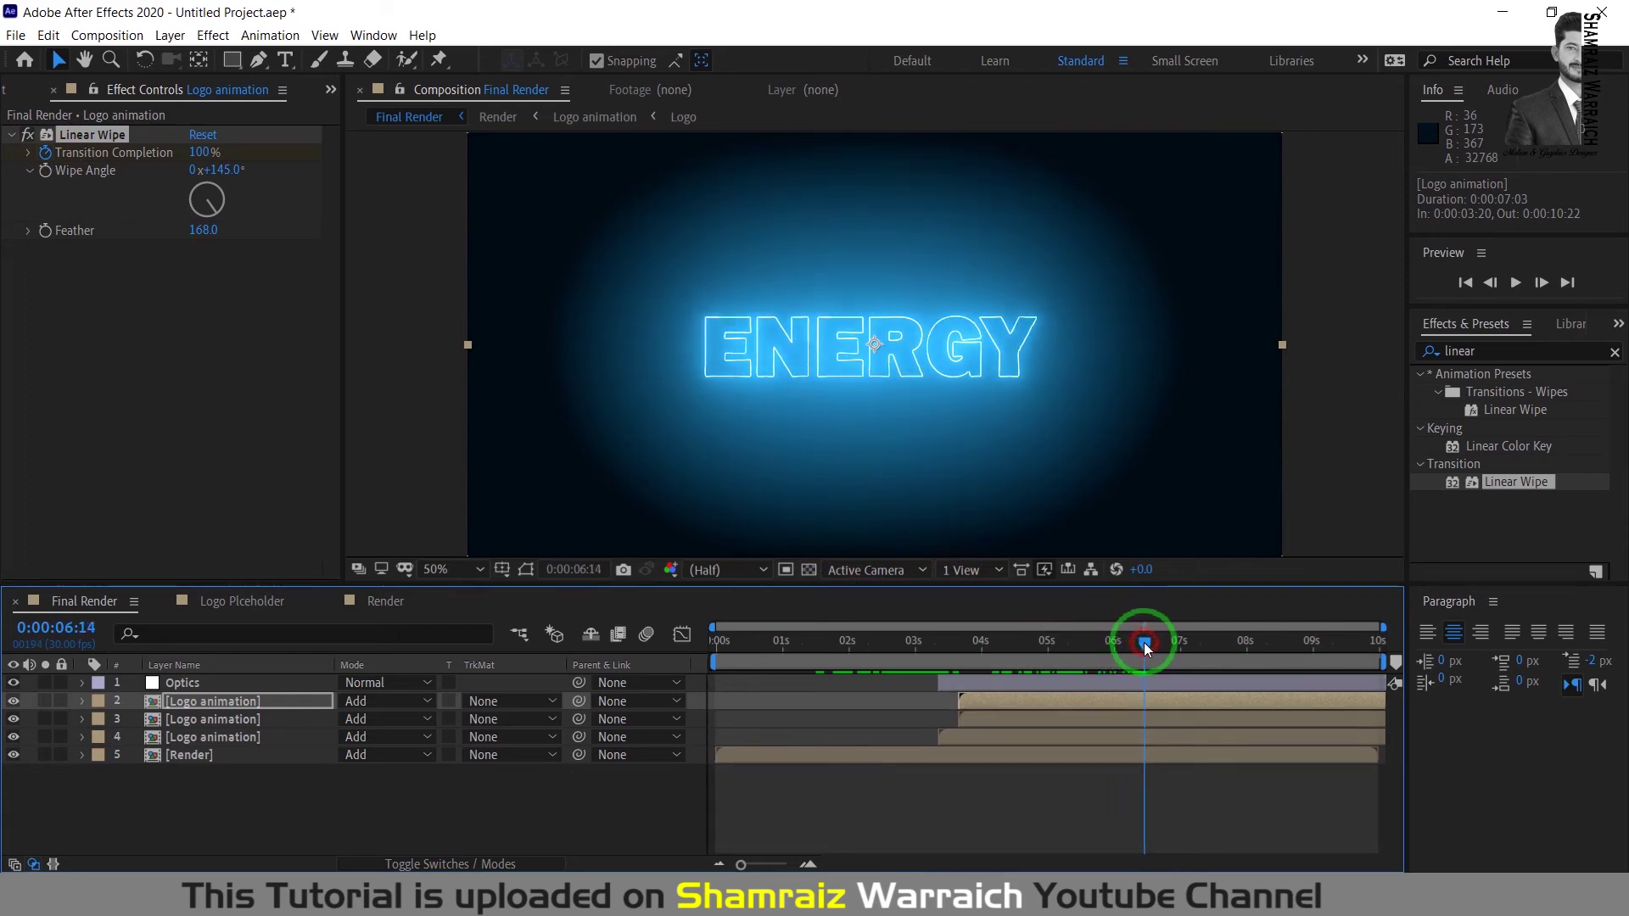
{"action": "left_click_drag", "start_coordinate": [204, 151], "coordinate": [29, 145]}
{"action": "mouse_move", "coordinate": [1142, 629]}
{"action": "left_mouse_down"}
{"action": "mouse_move", "coordinate": [1148, 644]}
{"action": "mouse_move", "coordinate": [1021, 636]}
{"action": "mouse_move", "coordinate": [1142, 635]}
{"action": "mouse_move", "coordinate": [1091, 636]}
{"action": "mouse_move", "coordinate": [1127, 644]}
{"action": "left_mouse_up"}
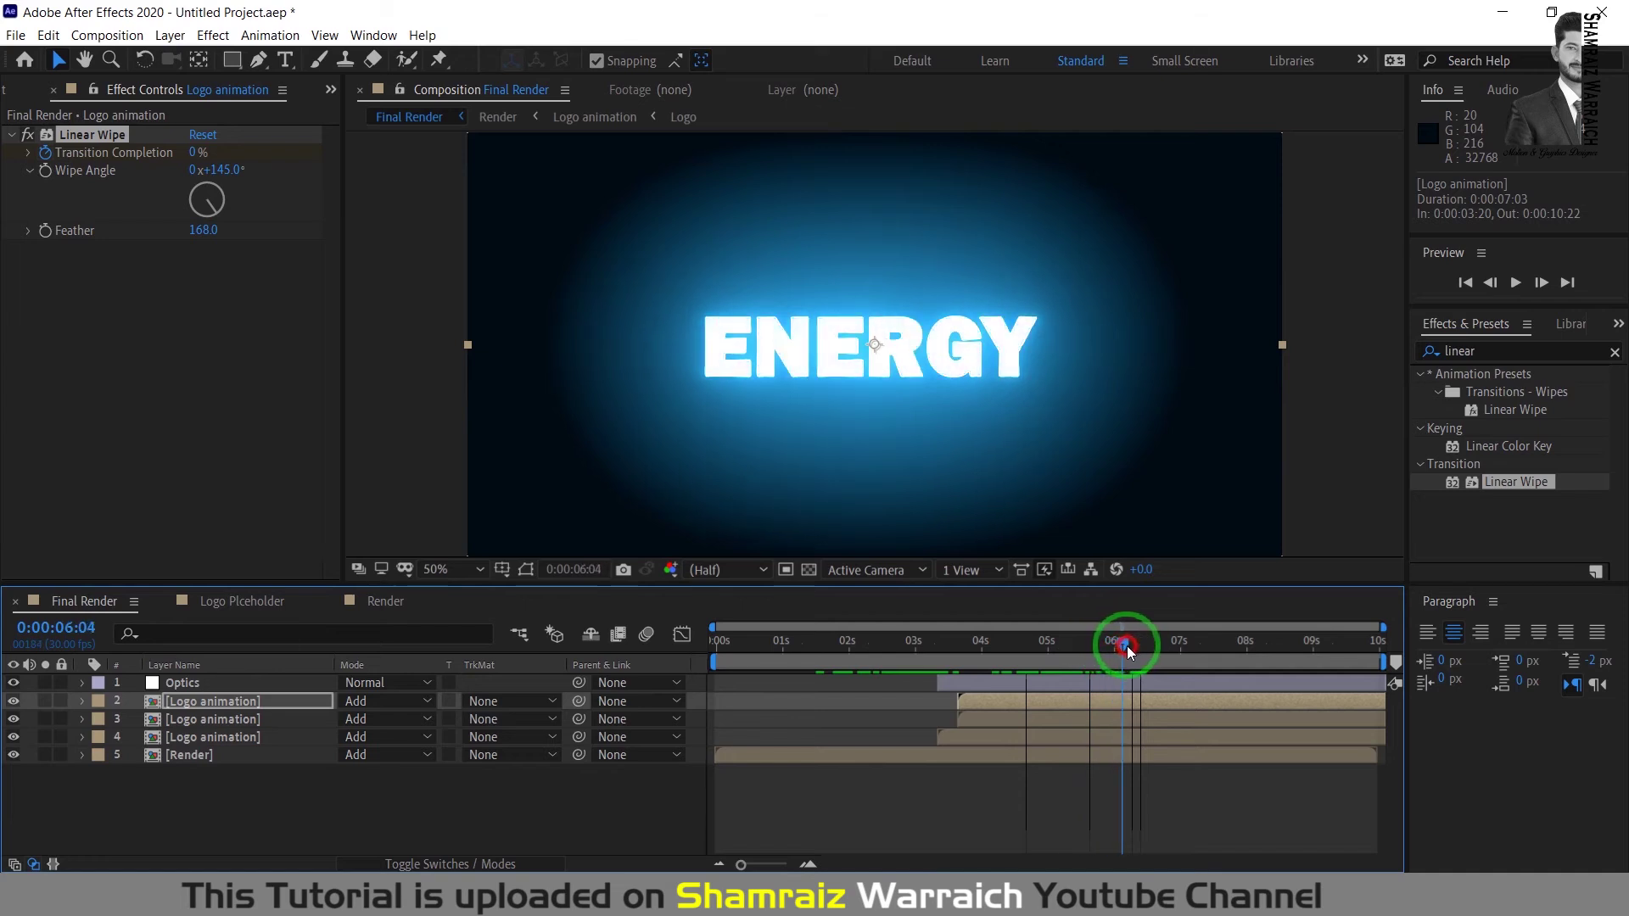
Step: Retime the Transition Completion keyframes, the last to about 0:00:07:02 and the first to 0:00:04:26, preview the result and collapse the layer
{"action": "left_click", "coordinate": [1083, 698]}
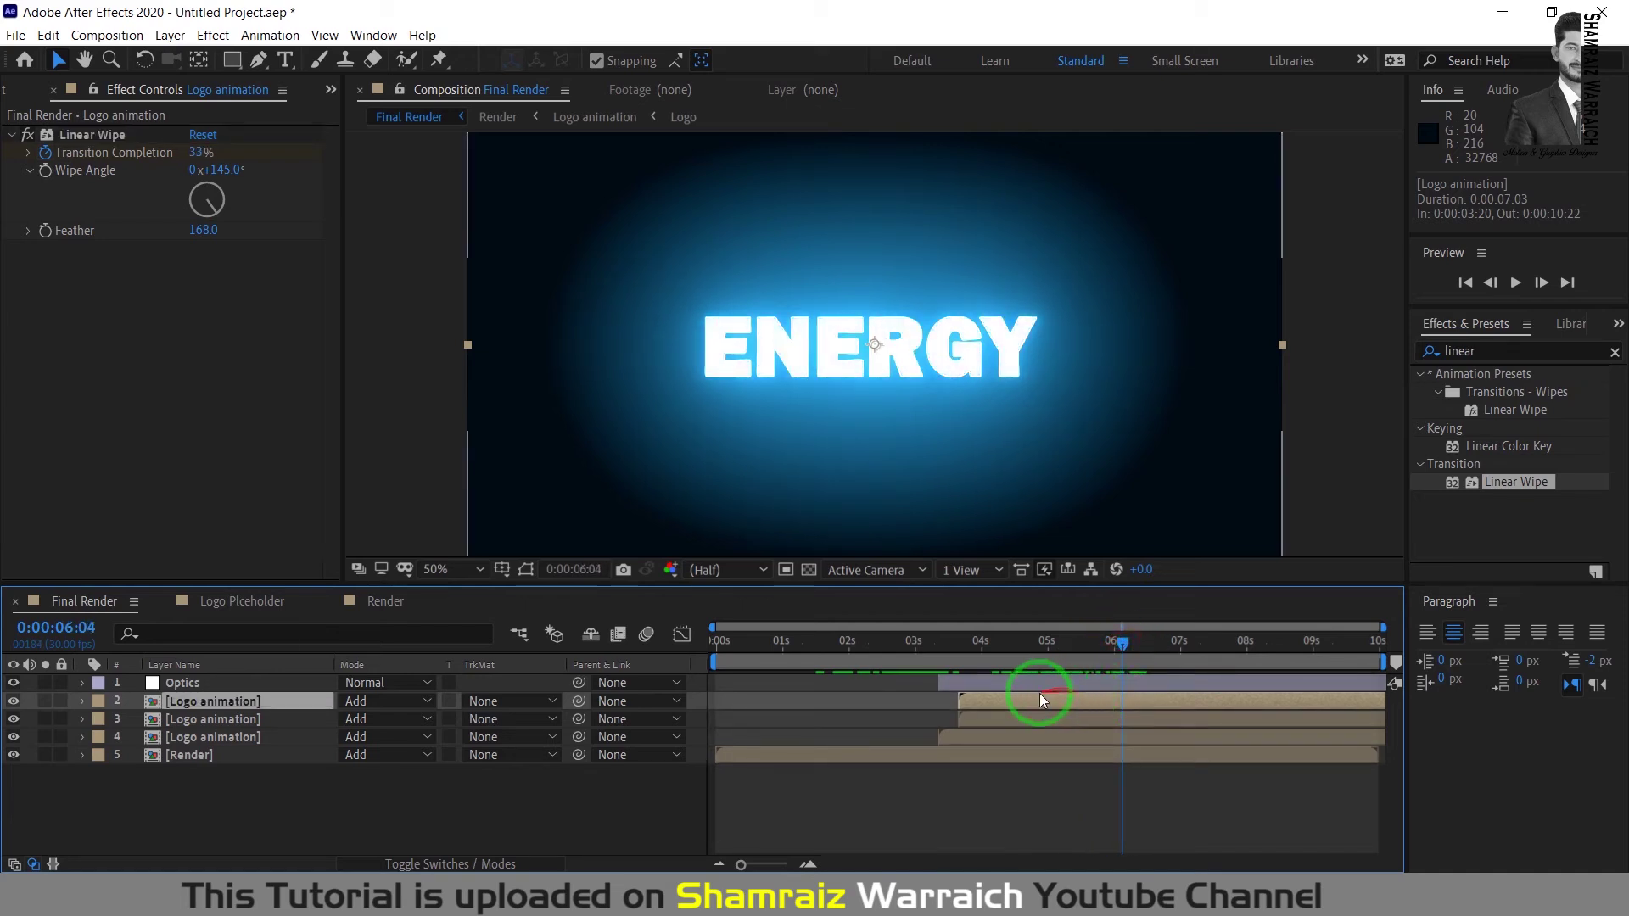
{"action": "key", "text": "u"}
{"action": "left_click_drag", "start_coordinate": [1147, 736], "coordinate": [1193, 736]}
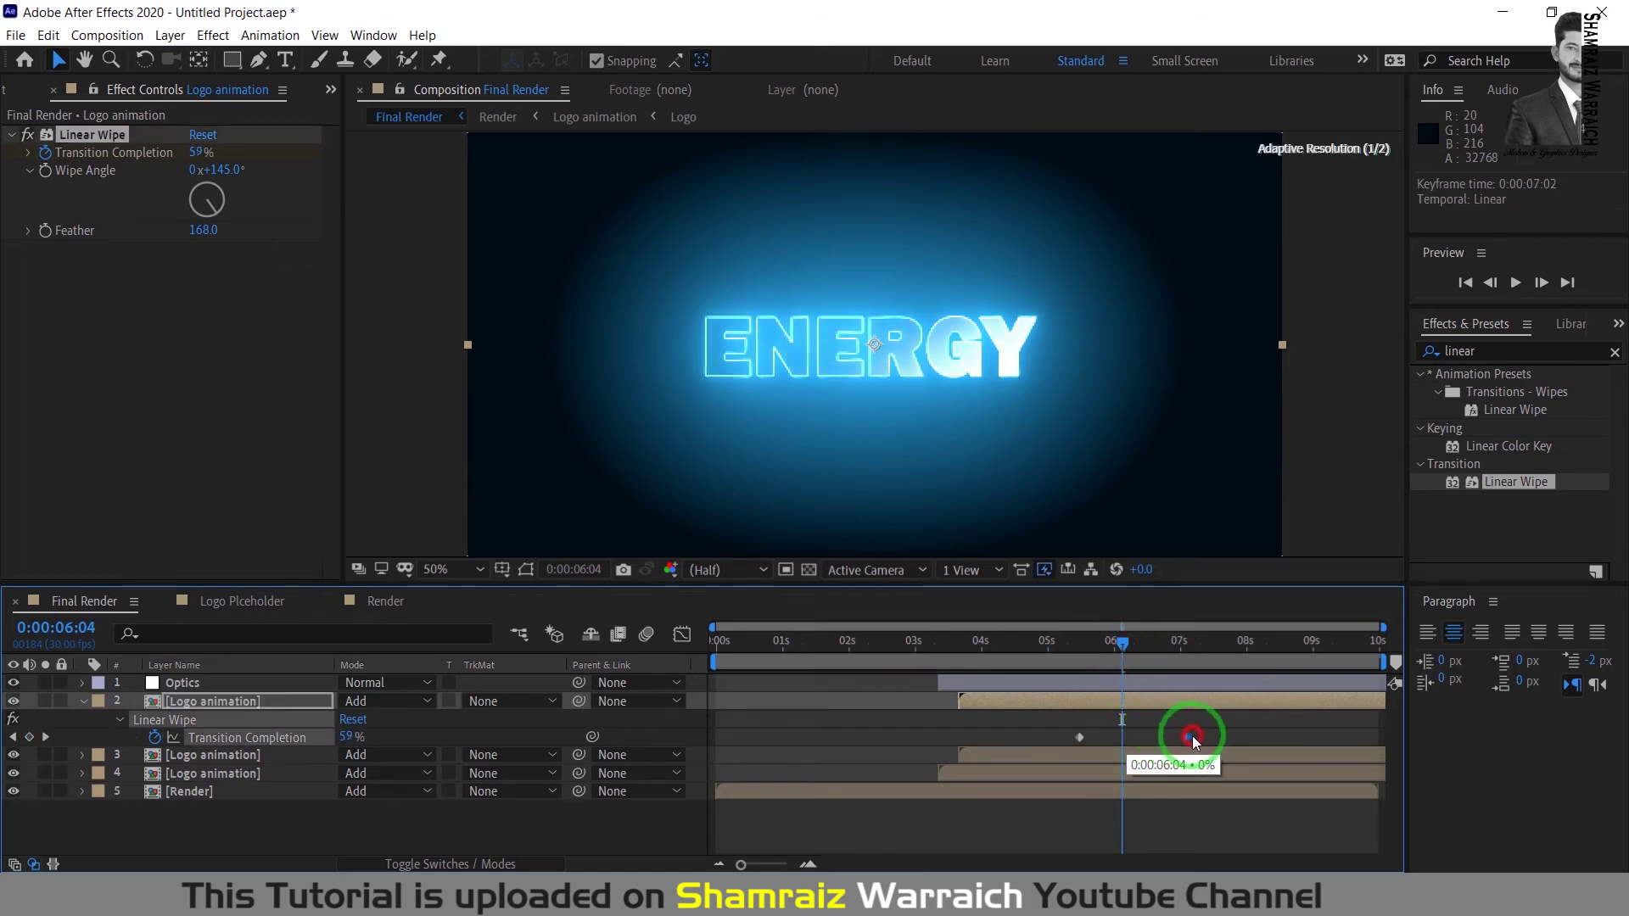
{"action": "mouse_move", "coordinate": [1111, 640]}
{"action": "left_mouse_down"}
{"action": "mouse_move", "coordinate": [1052, 648]}
{"action": "mouse_move", "coordinate": [1179, 665]}
{"action": "mouse_move", "coordinate": [1092, 660]}
{"action": "left_mouse_up"}
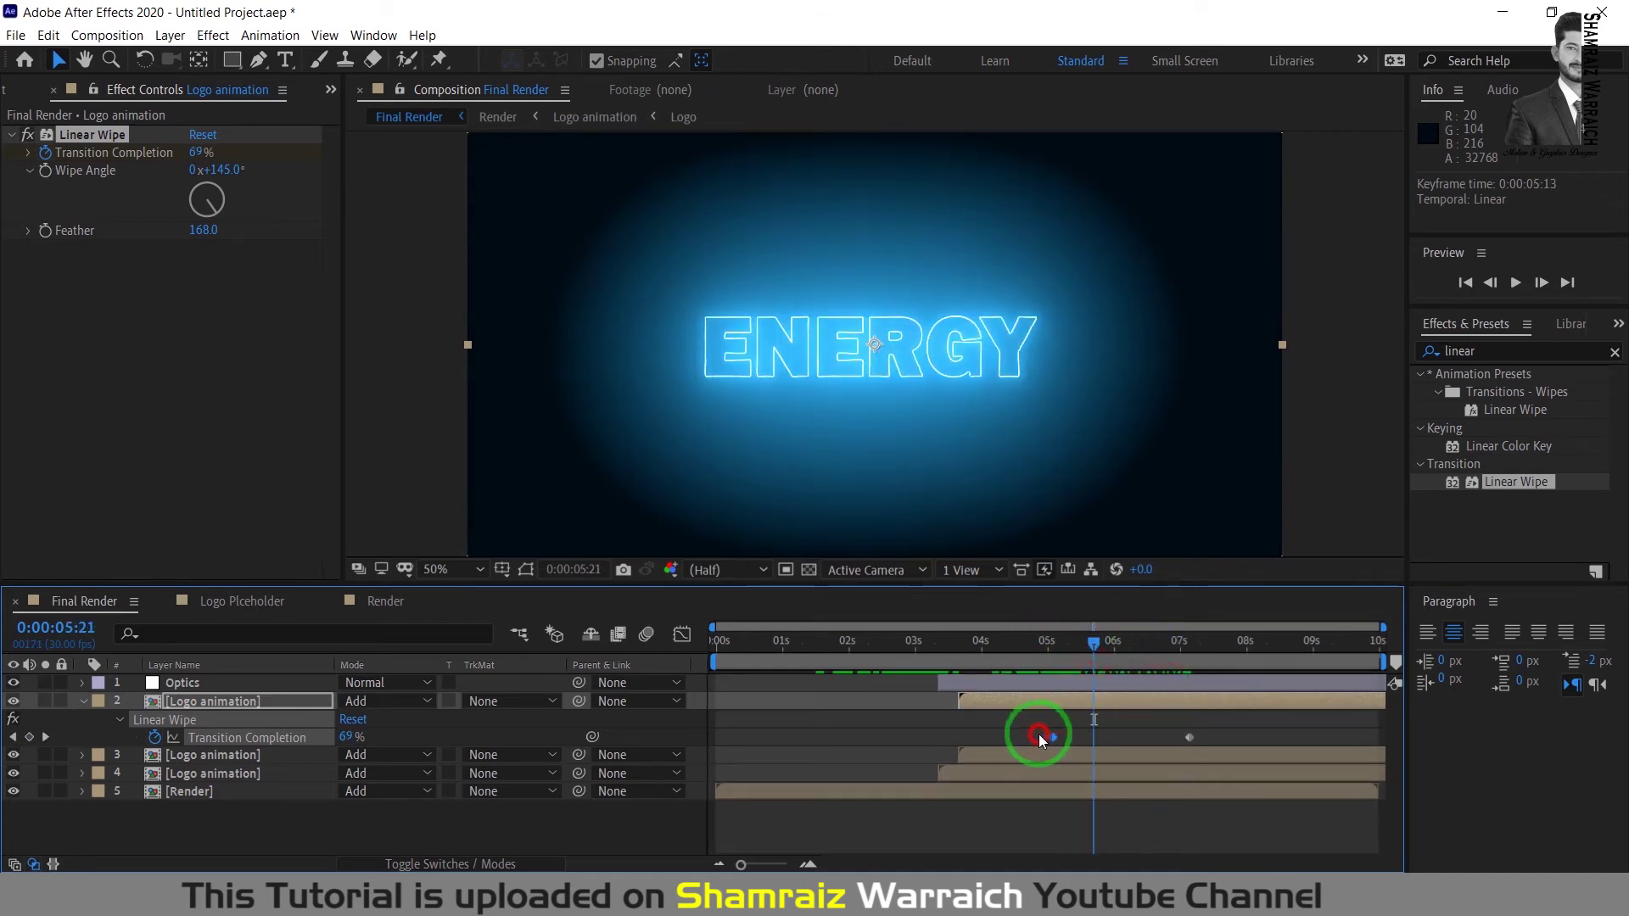
{"action": "left_click_drag", "start_coordinate": [1038, 734], "coordinate": [1038, 737]}
{"action": "left_click_drag", "start_coordinate": [1094, 643], "coordinate": [1303, 648]}
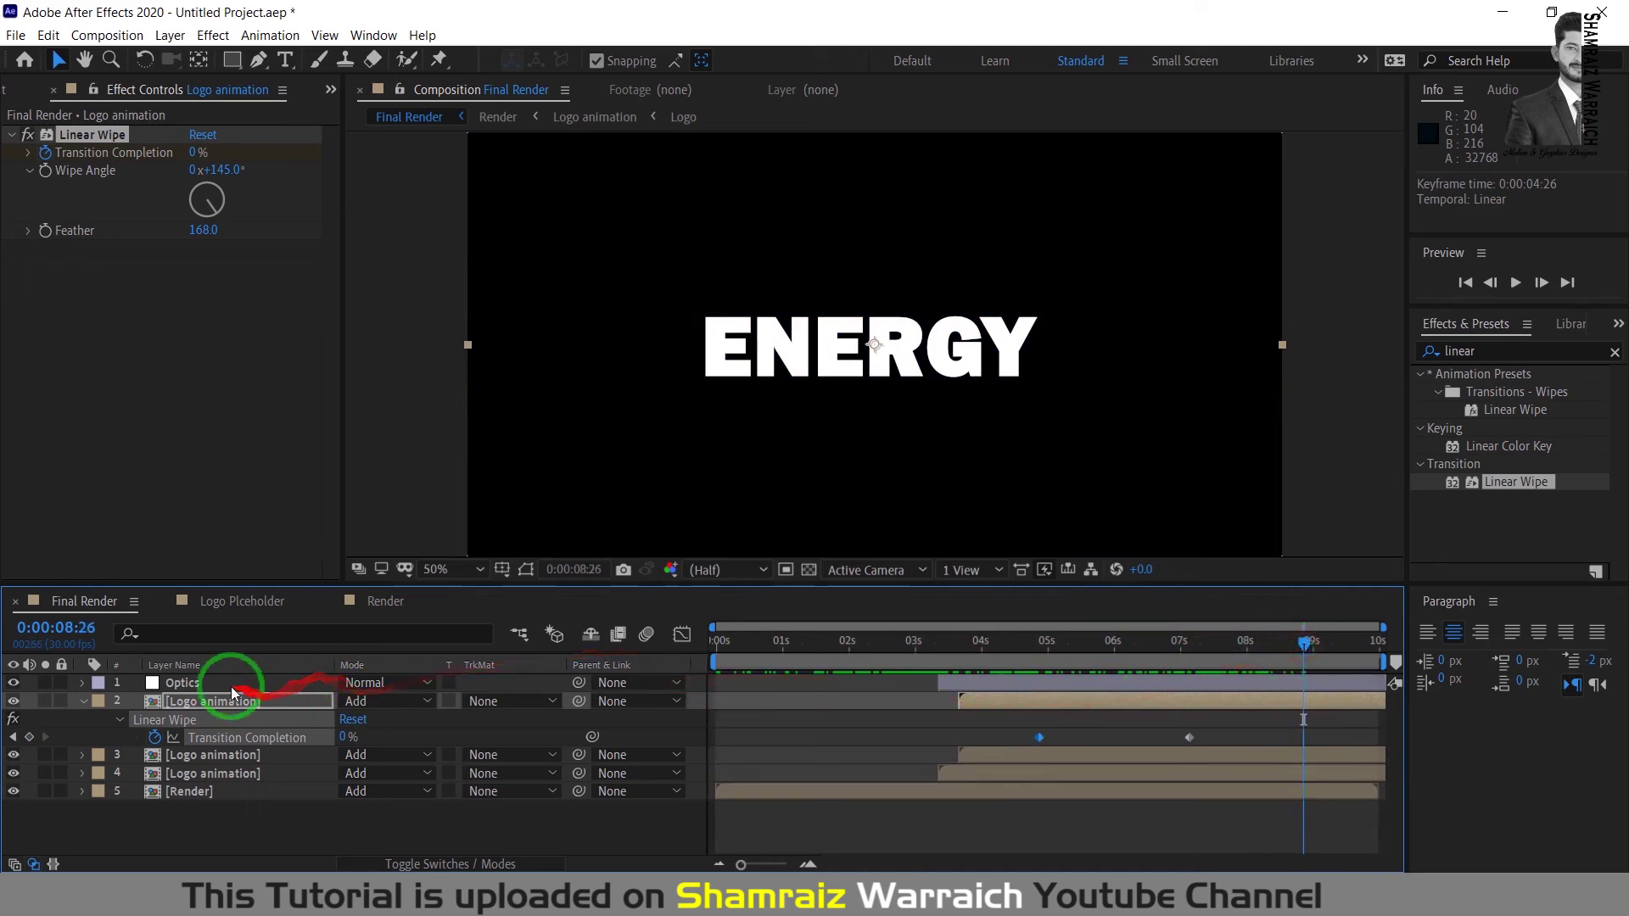
{"action": "left_click", "coordinate": [83, 702]}
{"action": "left_click", "coordinate": [206, 805]}
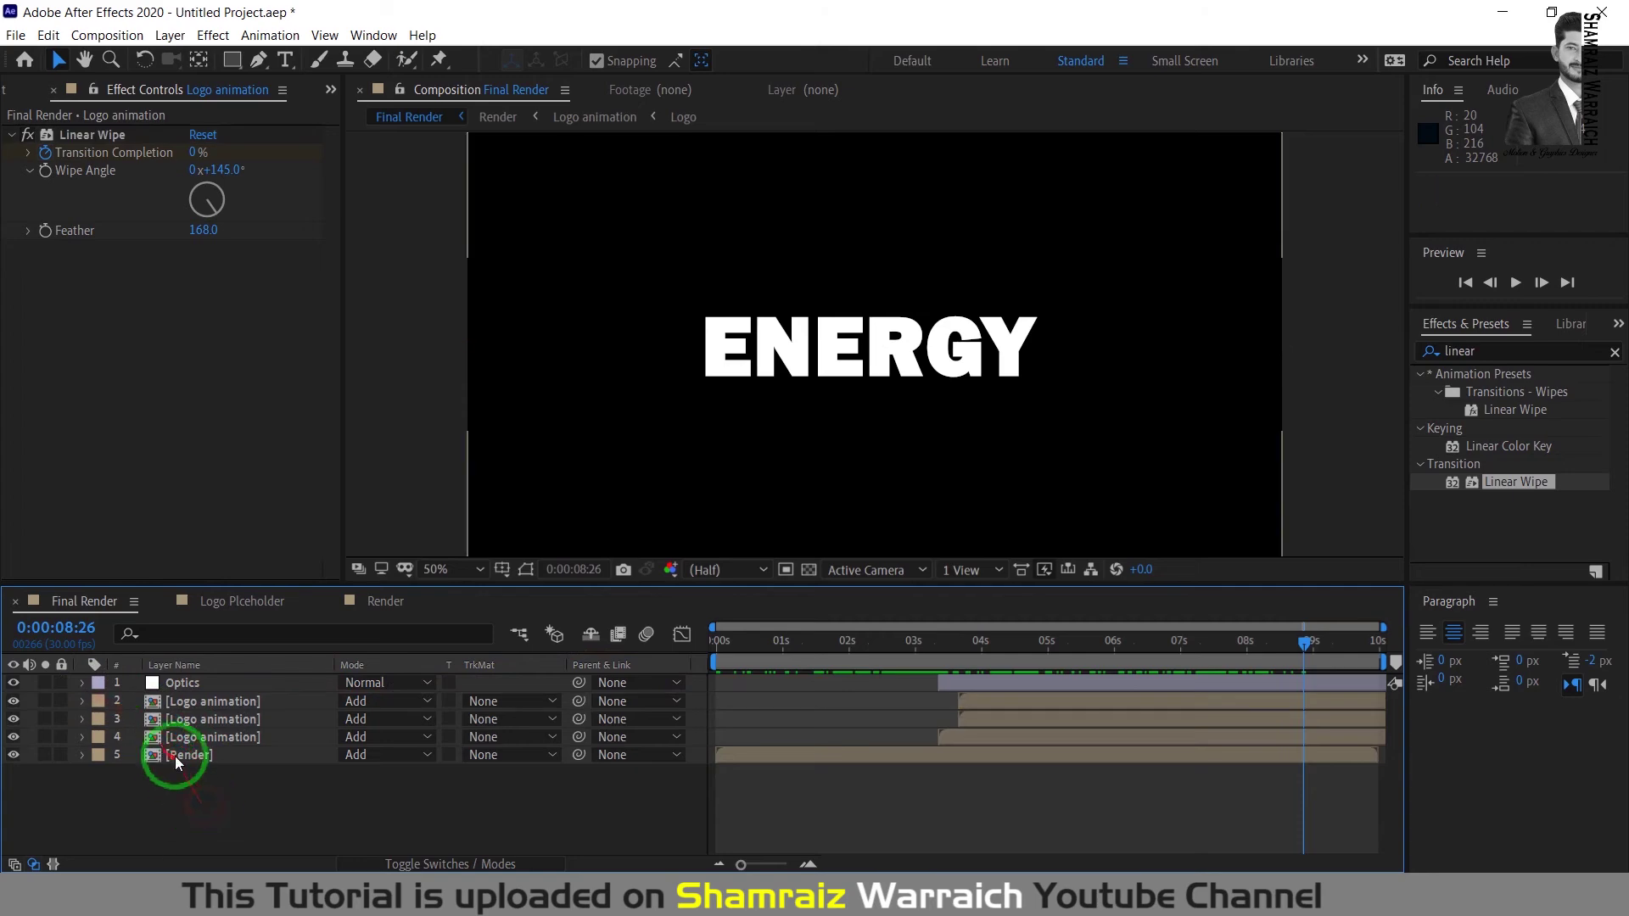
Step: Start a file import from the Project panel and browse to the Material folder inside Flicker Logo Animation
{"action": "left_click", "coordinate": [20, 92]}
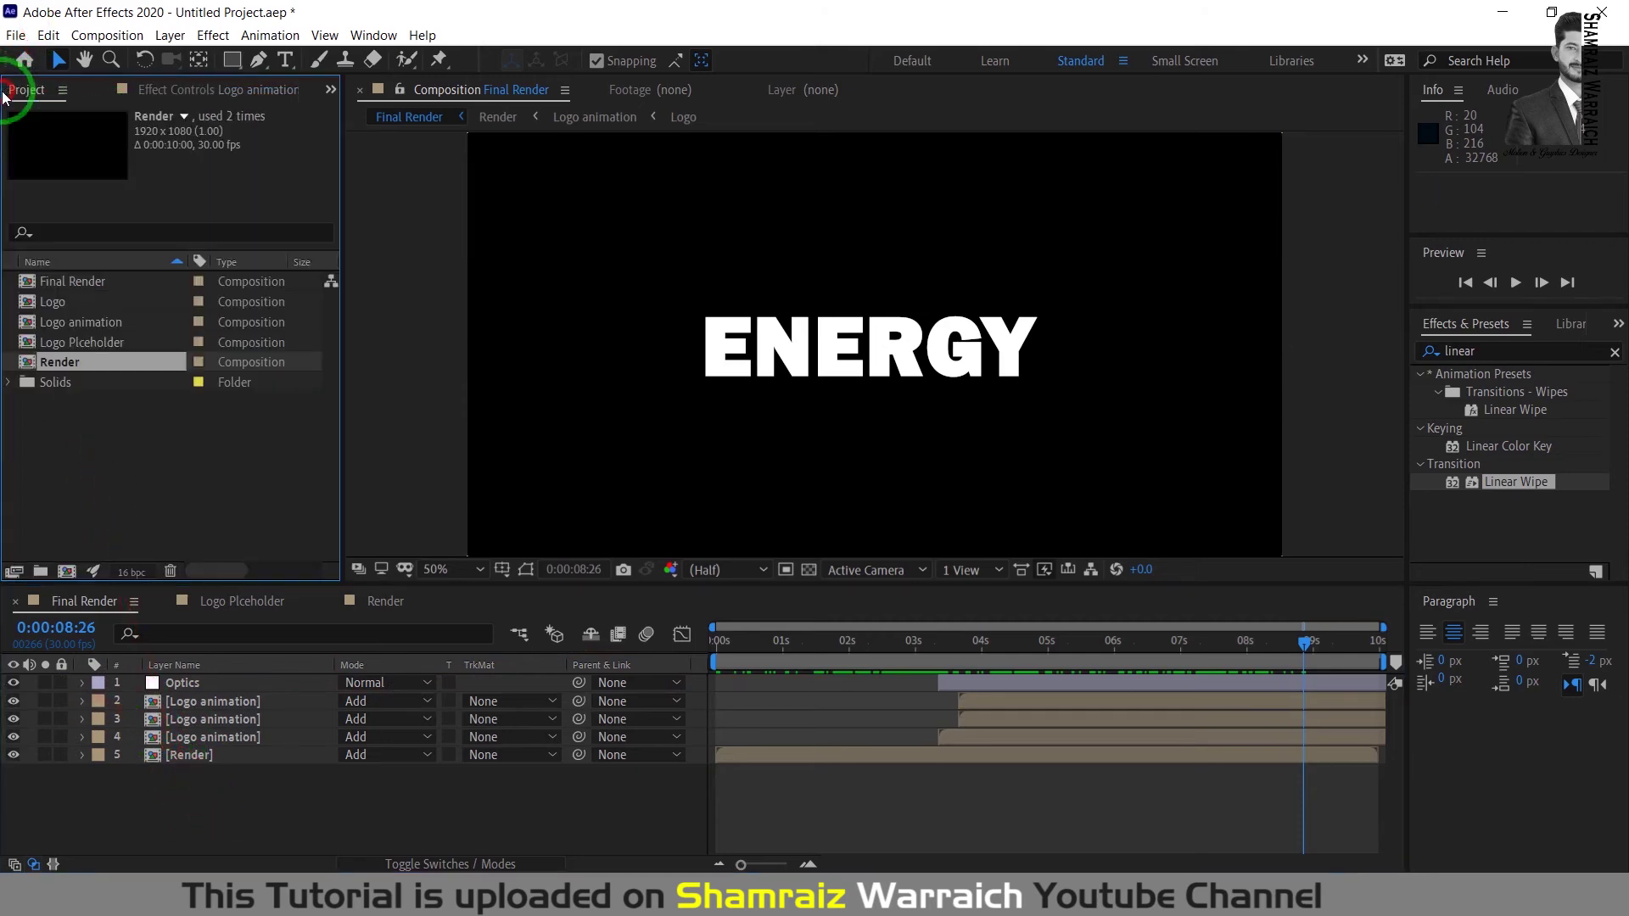
{"action": "double_click", "coordinate": [66, 415]}
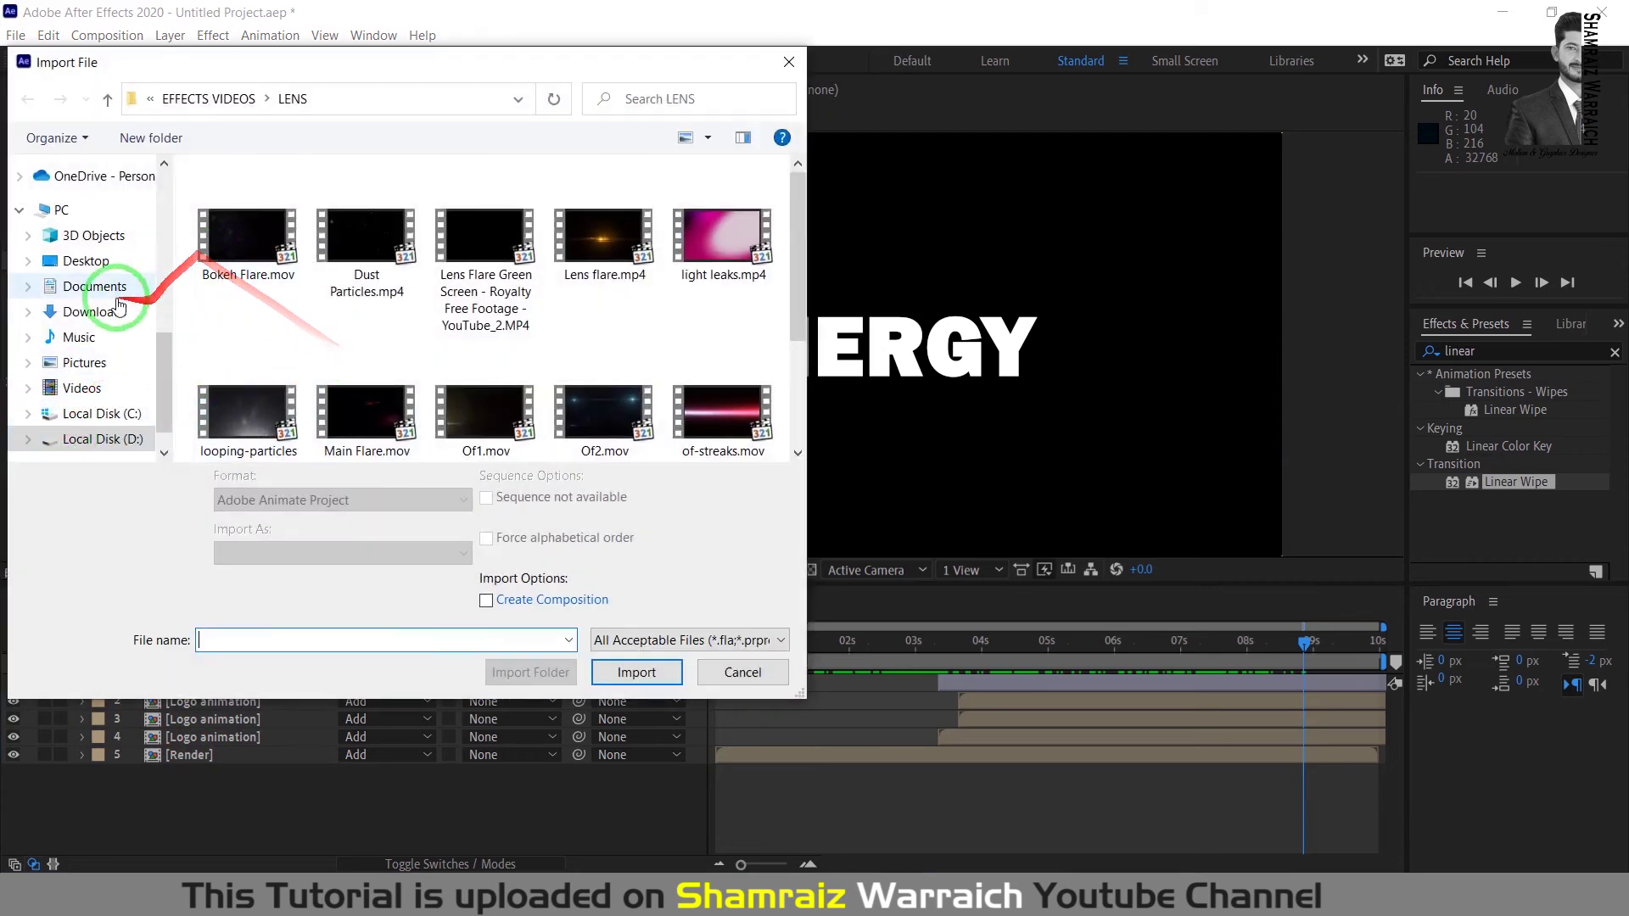
{"action": "scroll", "coordinate": [85, 357], "scroll_direction": "up", "scroll_amount": 3}
{"action": "scroll", "coordinate": [100, 351], "scroll_direction": "up", "scroll_amount": 4}
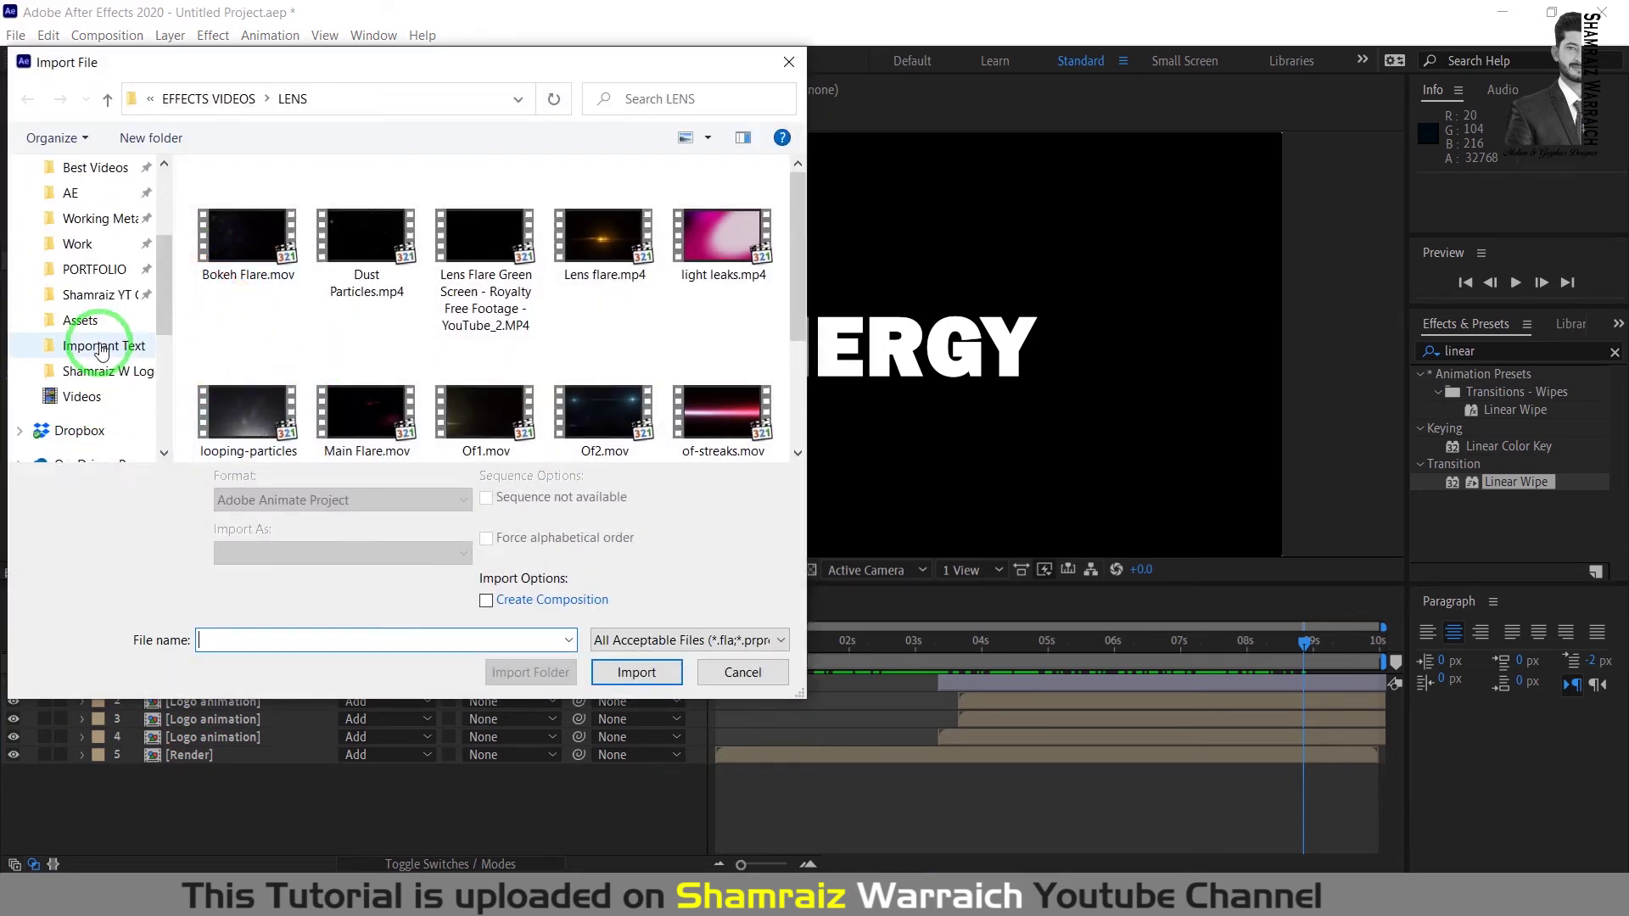
{"action": "left_click", "coordinate": [115, 274]}
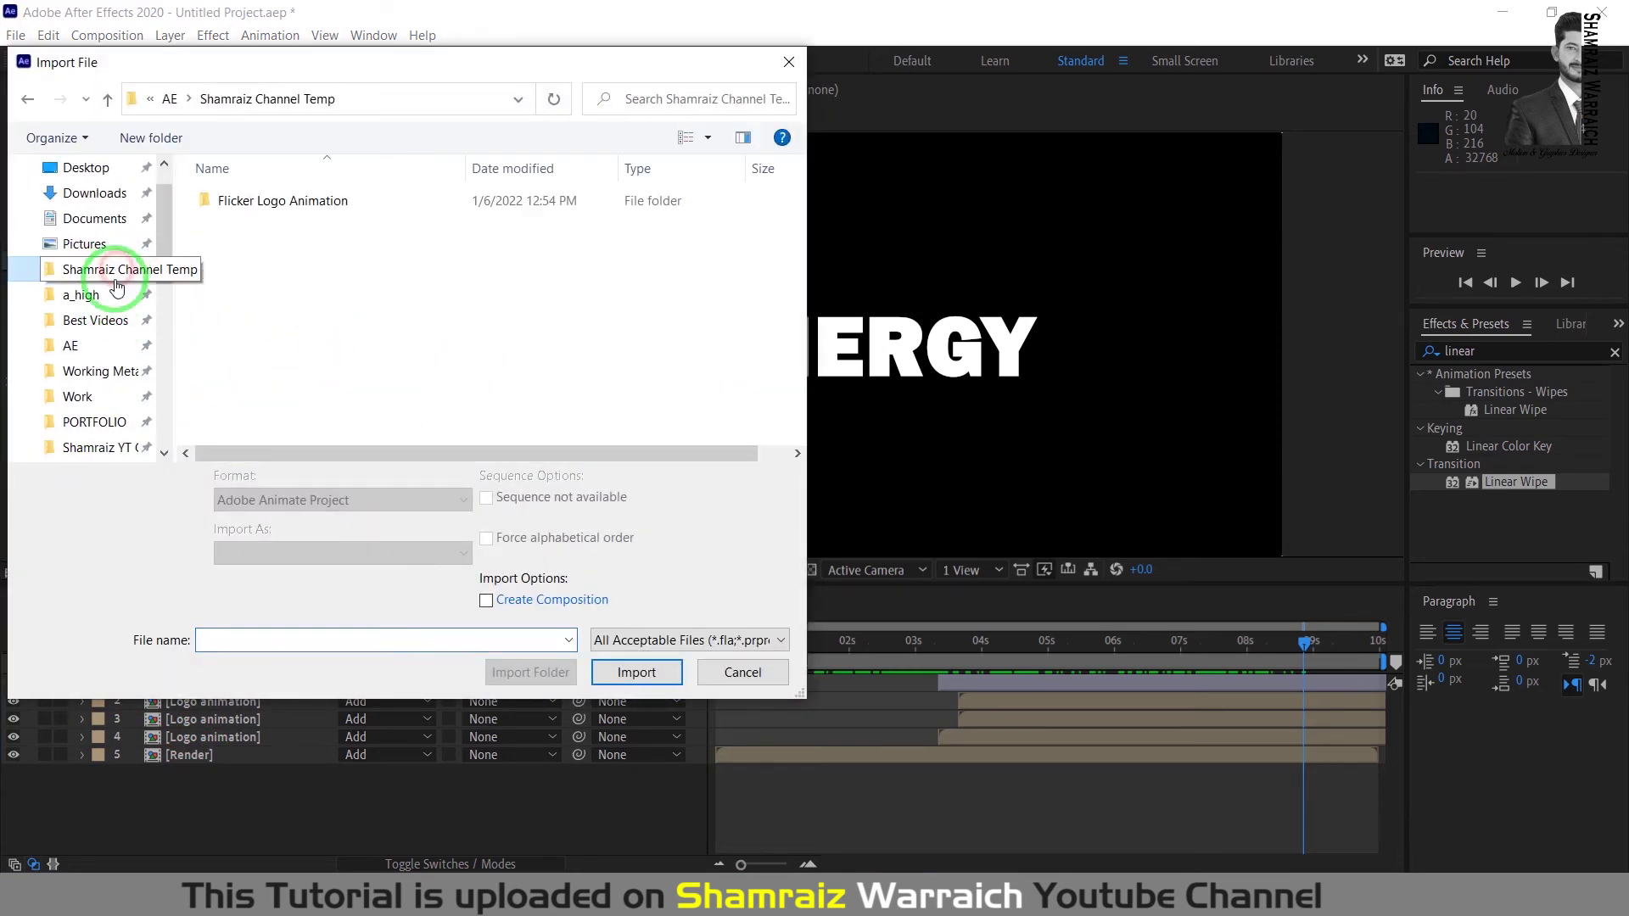
{"action": "double_click", "coordinate": [241, 198]}
{"action": "left_click", "coordinate": [242, 201]}
{"action": "double_click", "coordinate": [242, 201]}
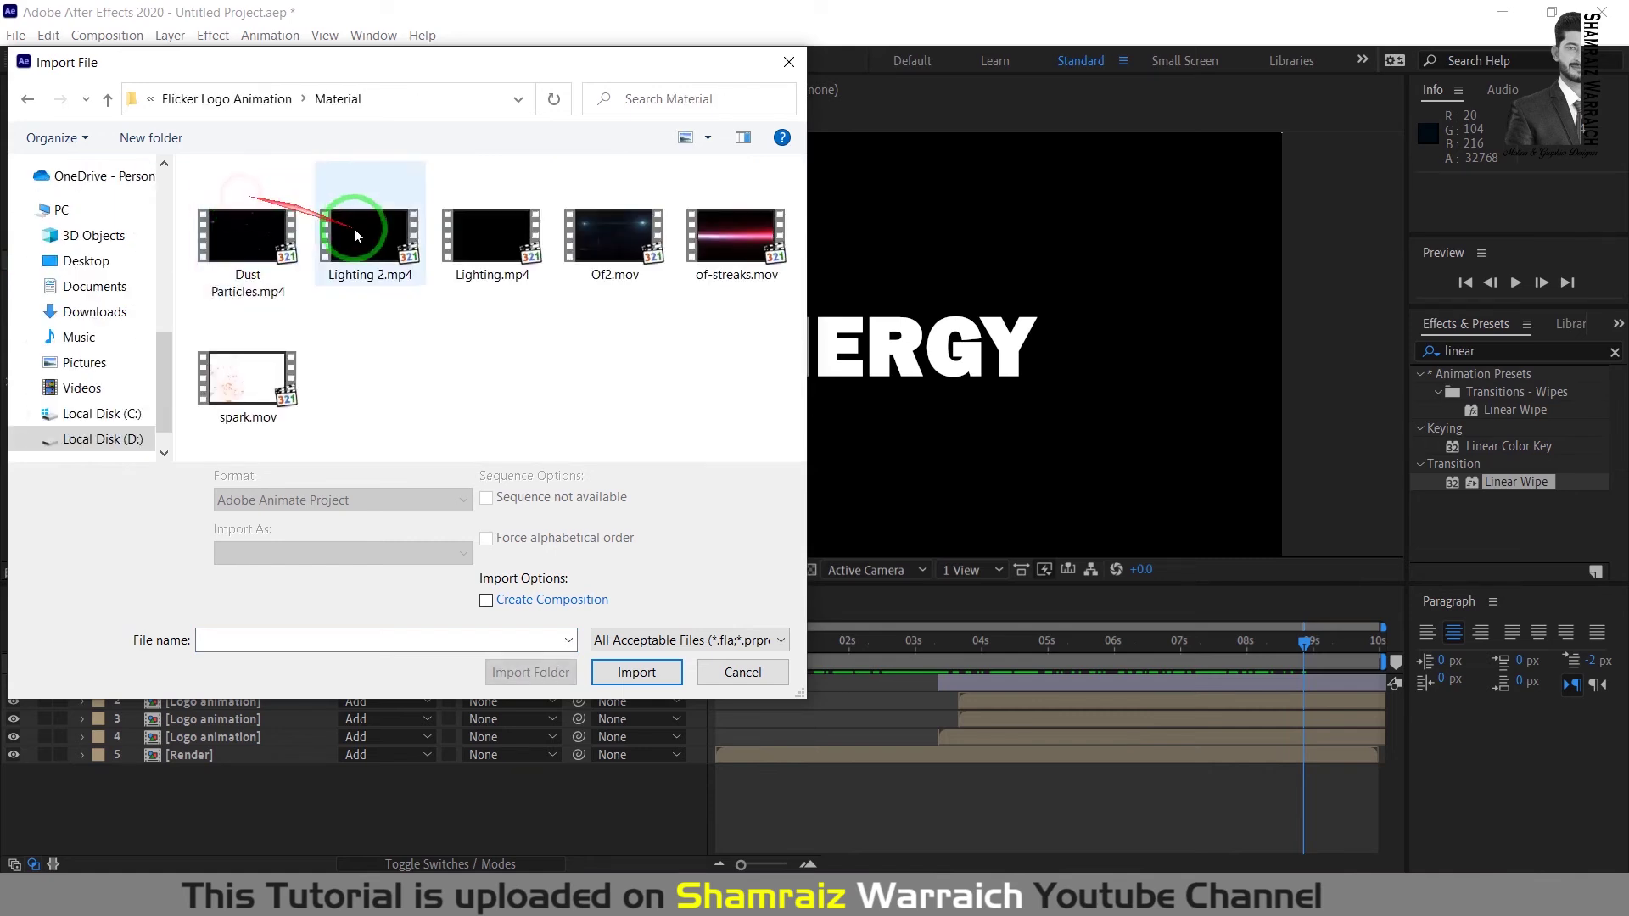
Step: Import Dust Particles.mp4, Lighting 2.mp4, Of2.mov, of-streaks.mov and spark.mov as footage
{"action": "left_click", "coordinate": [278, 246]}
{"action": "left_click", "coordinate": [247, 373], "text": "ctrl"}
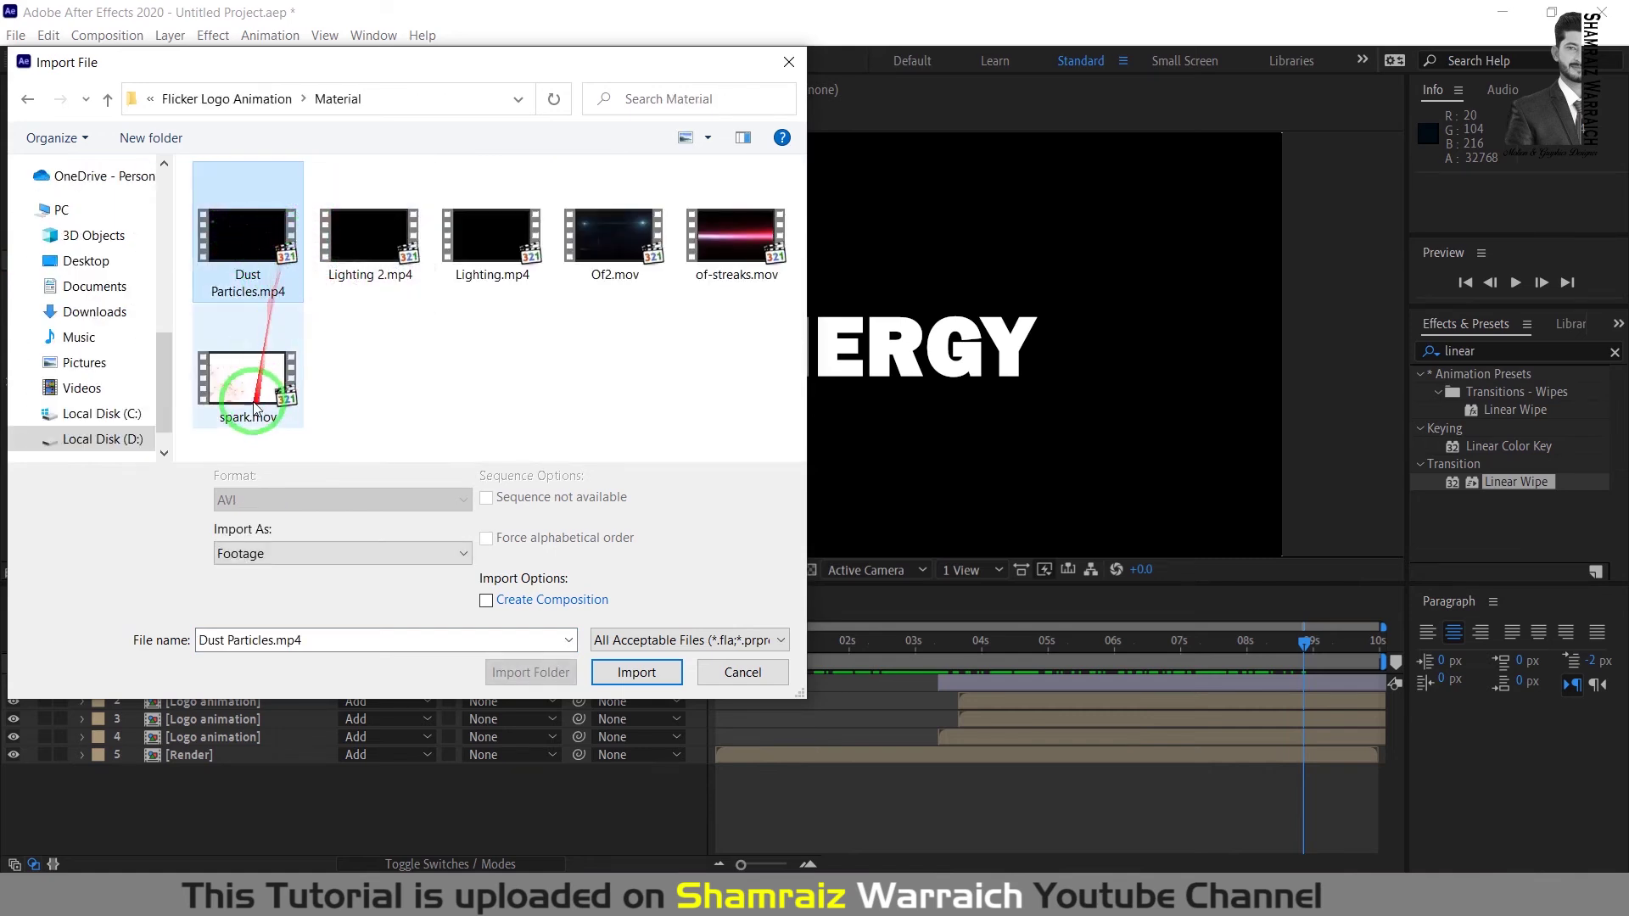
{"action": "left_click", "coordinate": [361, 244], "text": "ctrl"}
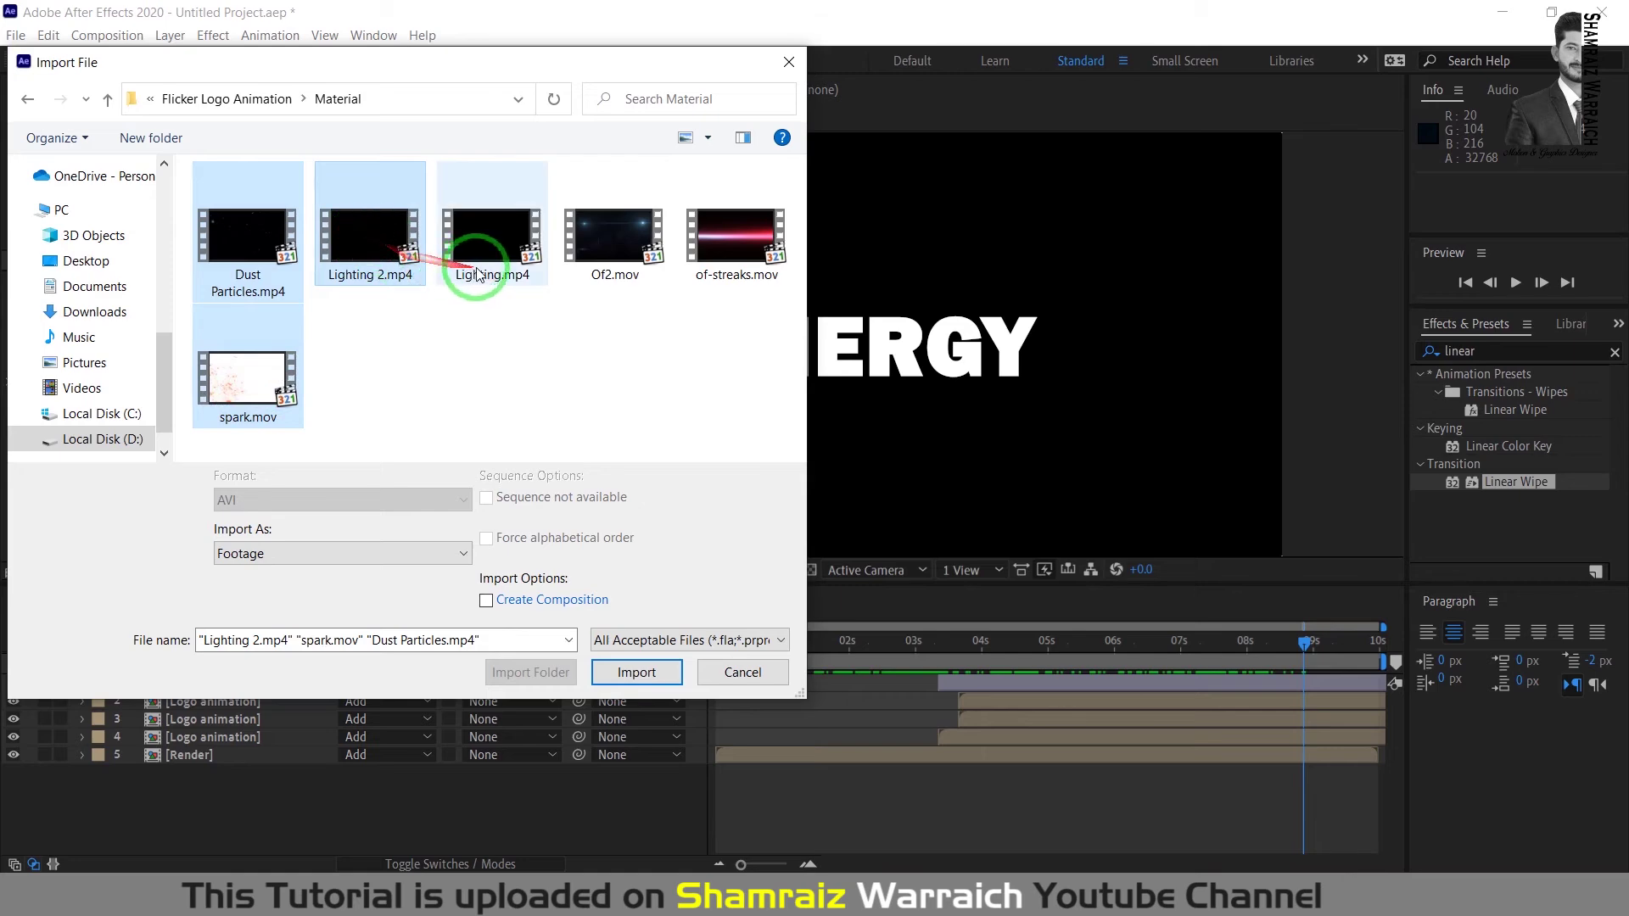
{"action": "left_click", "coordinate": [617, 235], "text": "ctrl"}
{"action": "left_click", "coordinate": [691, 235], "text": "ctrl"}
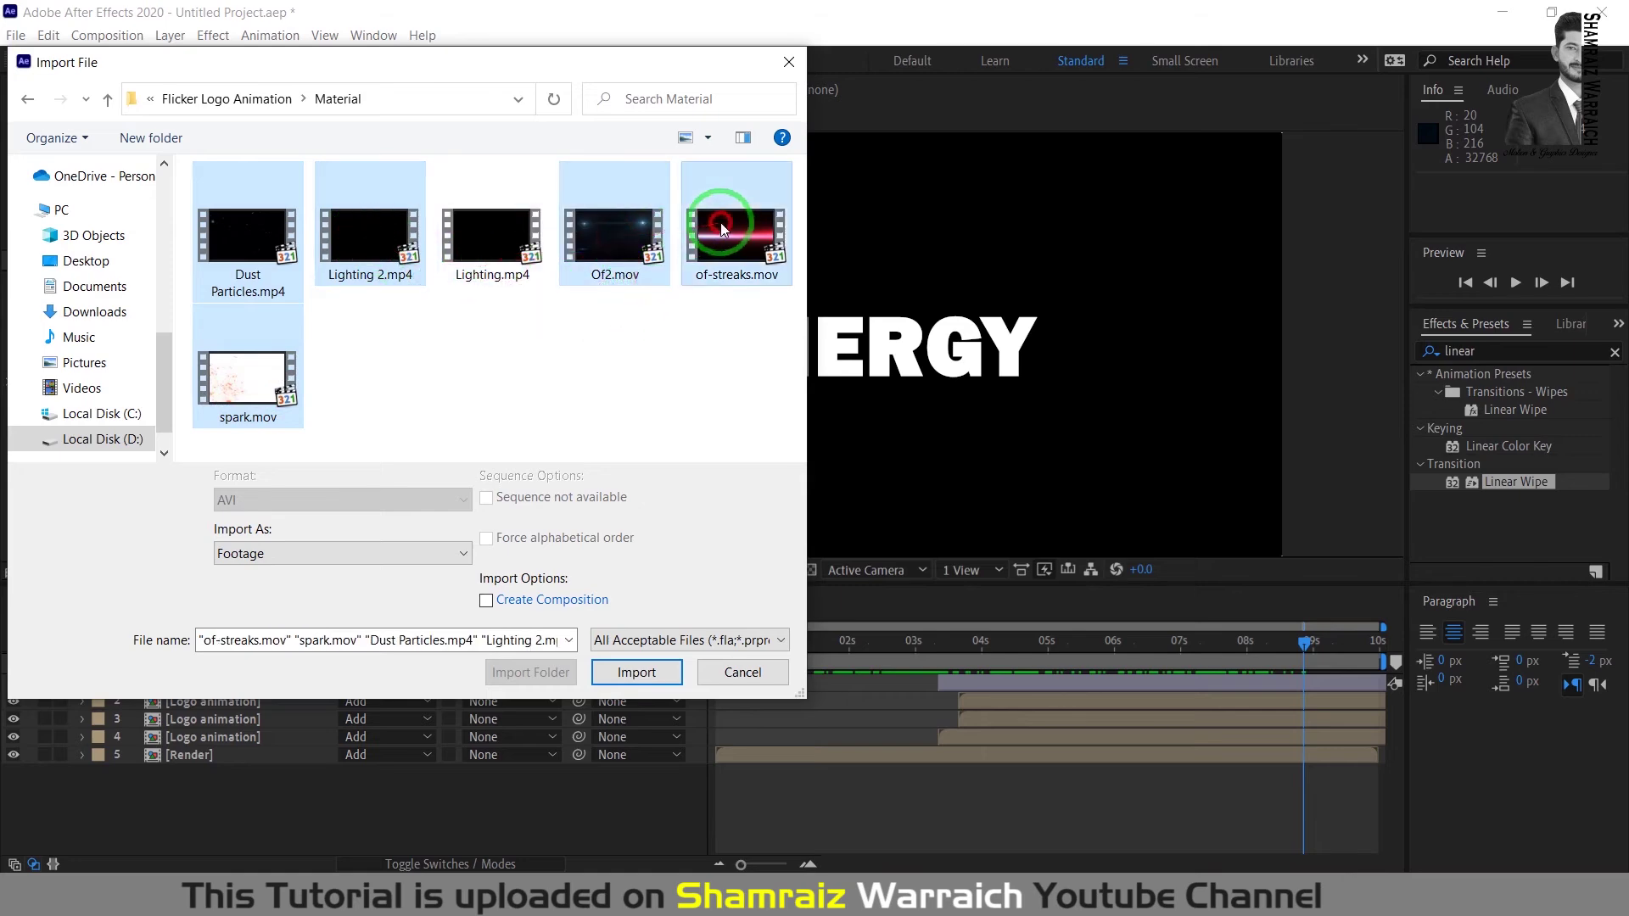
{"action": "left_click", "coordinate": [636, 672]}
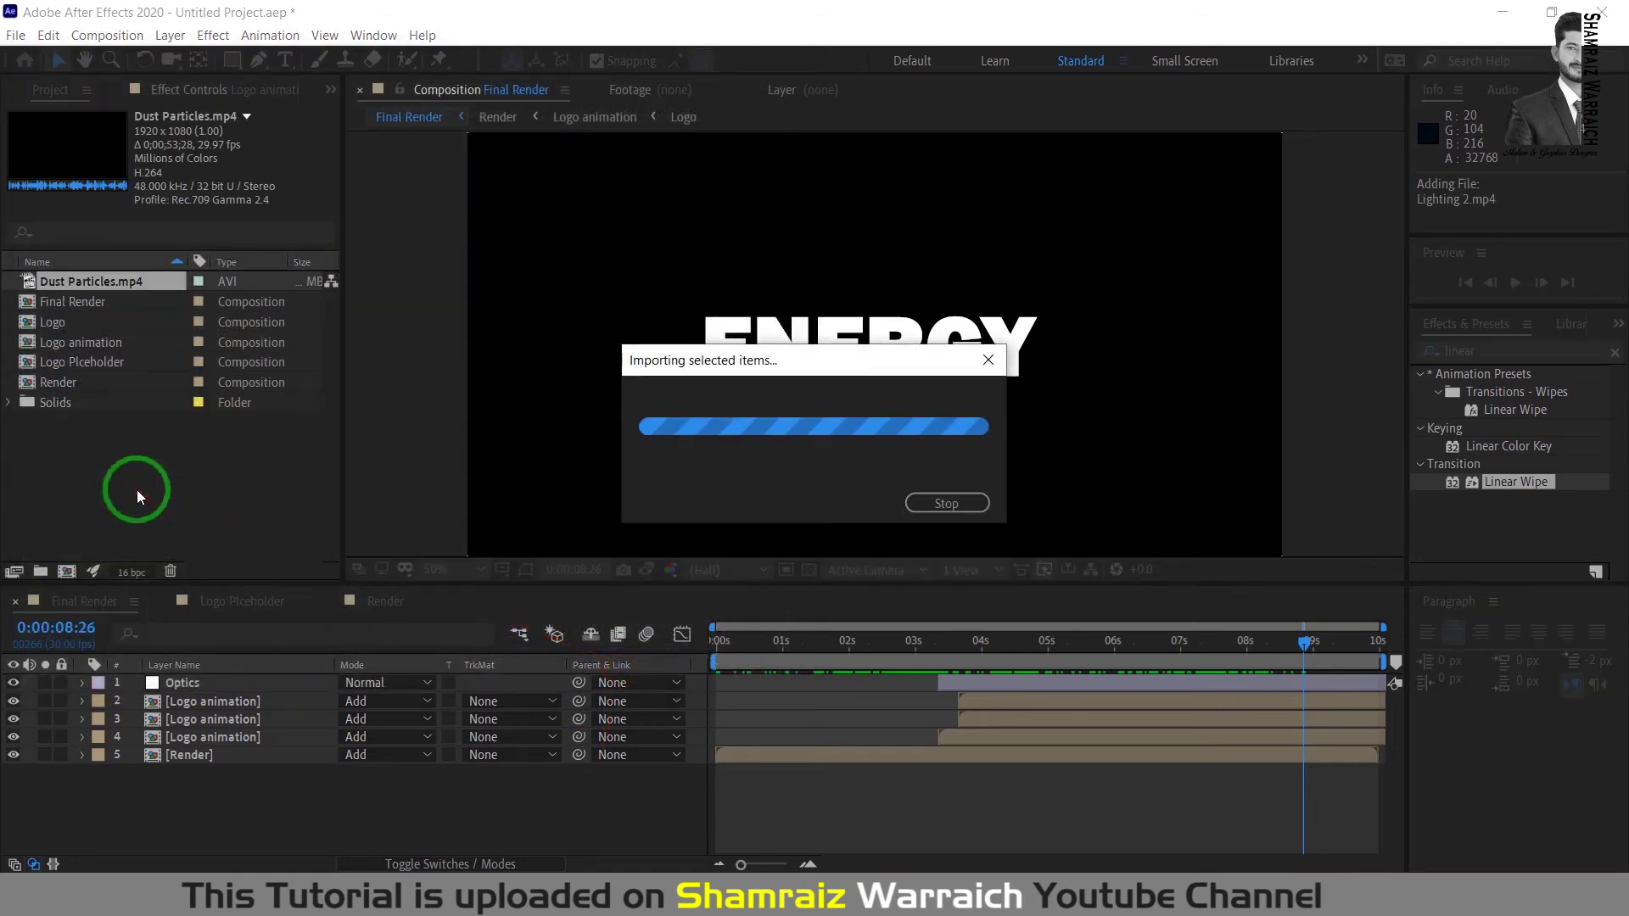
{"action": "left_click", "coordinate": [131, 514]}
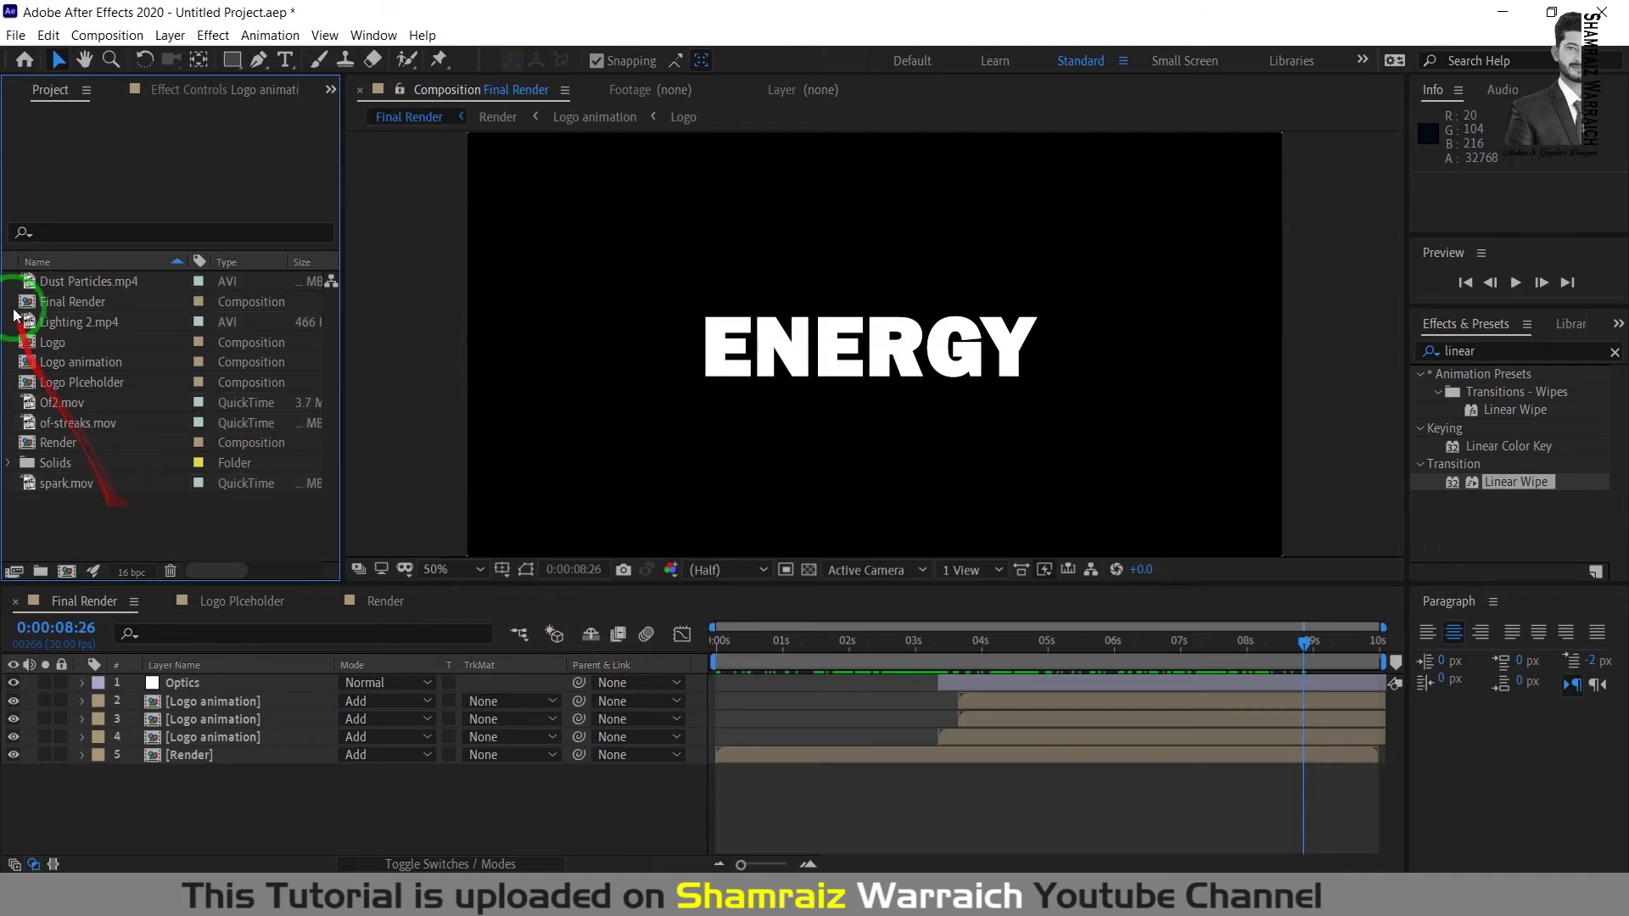
Step: Move the current time to 0:00:03:02 and add Dust Particles.mp4 to the Final Render composition above the Optics layer
{"action": "left_click_drag", "start_coordinate": [937, 634], "coordinate": [918, 651]}
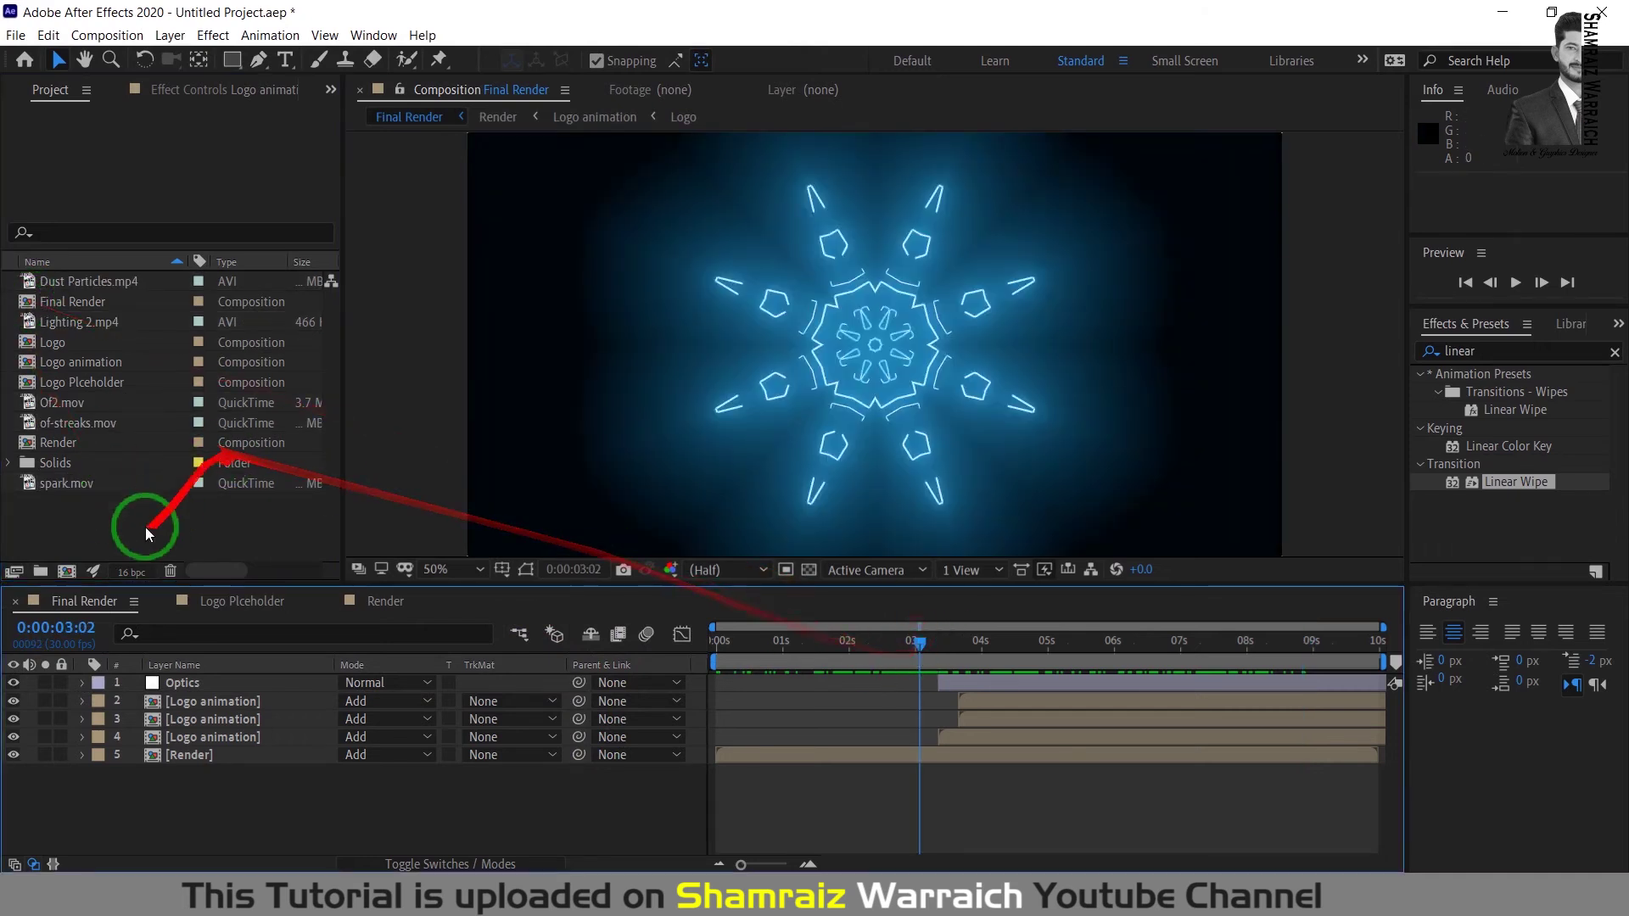
{"action": "left_click", "coordinate": [109, 513]}
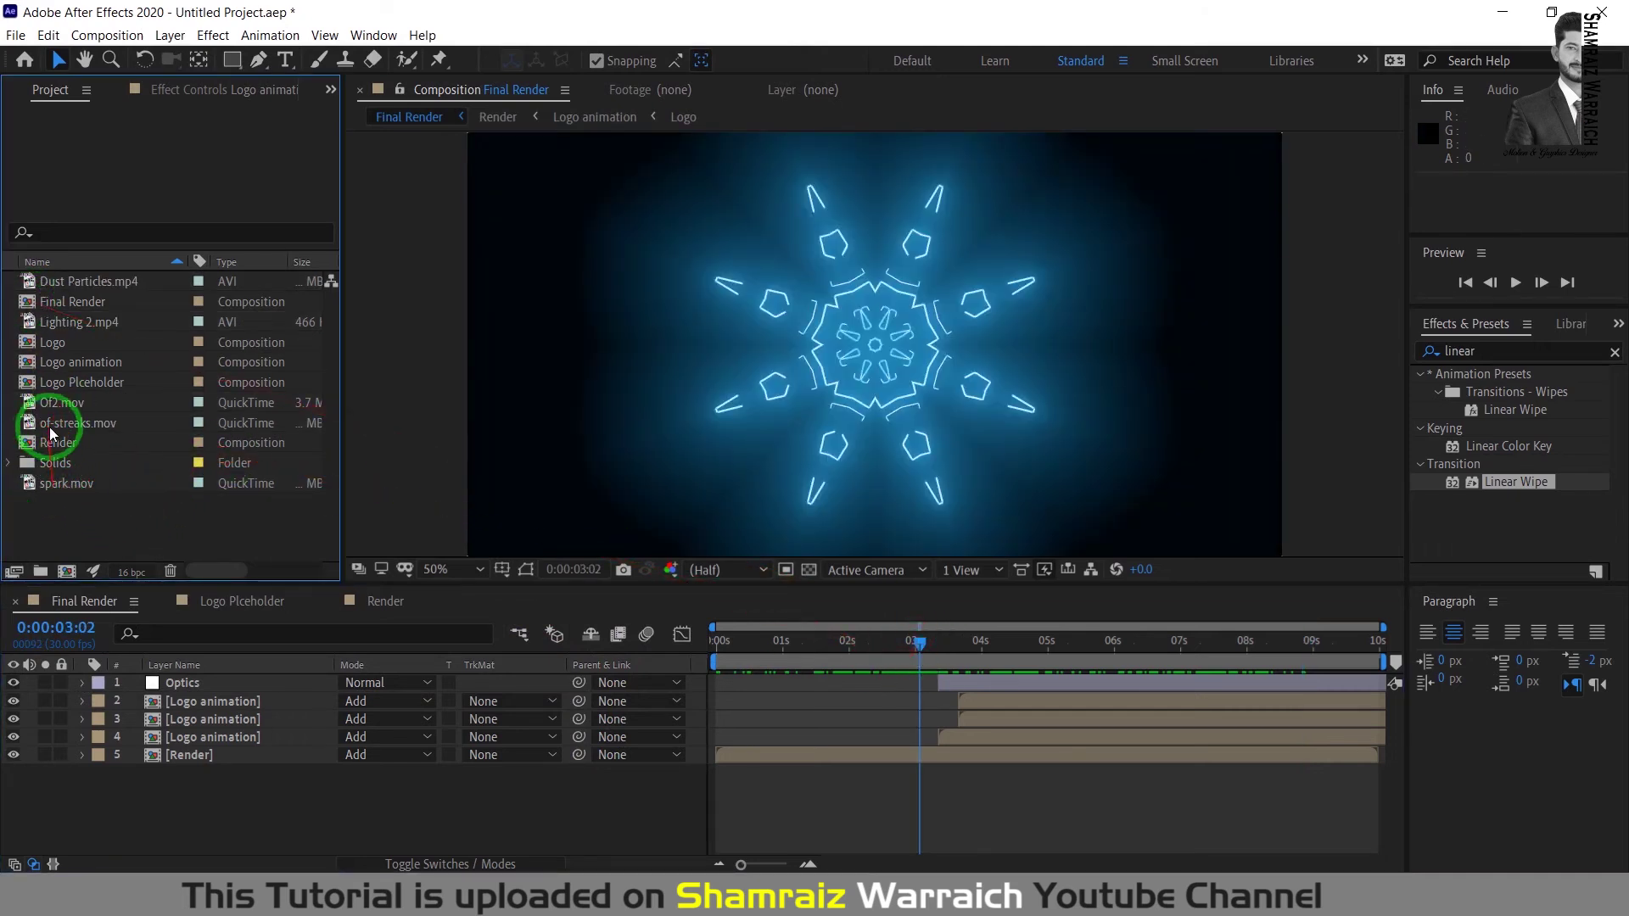
{"action": "left_click", "coordinate": [53, 280]}
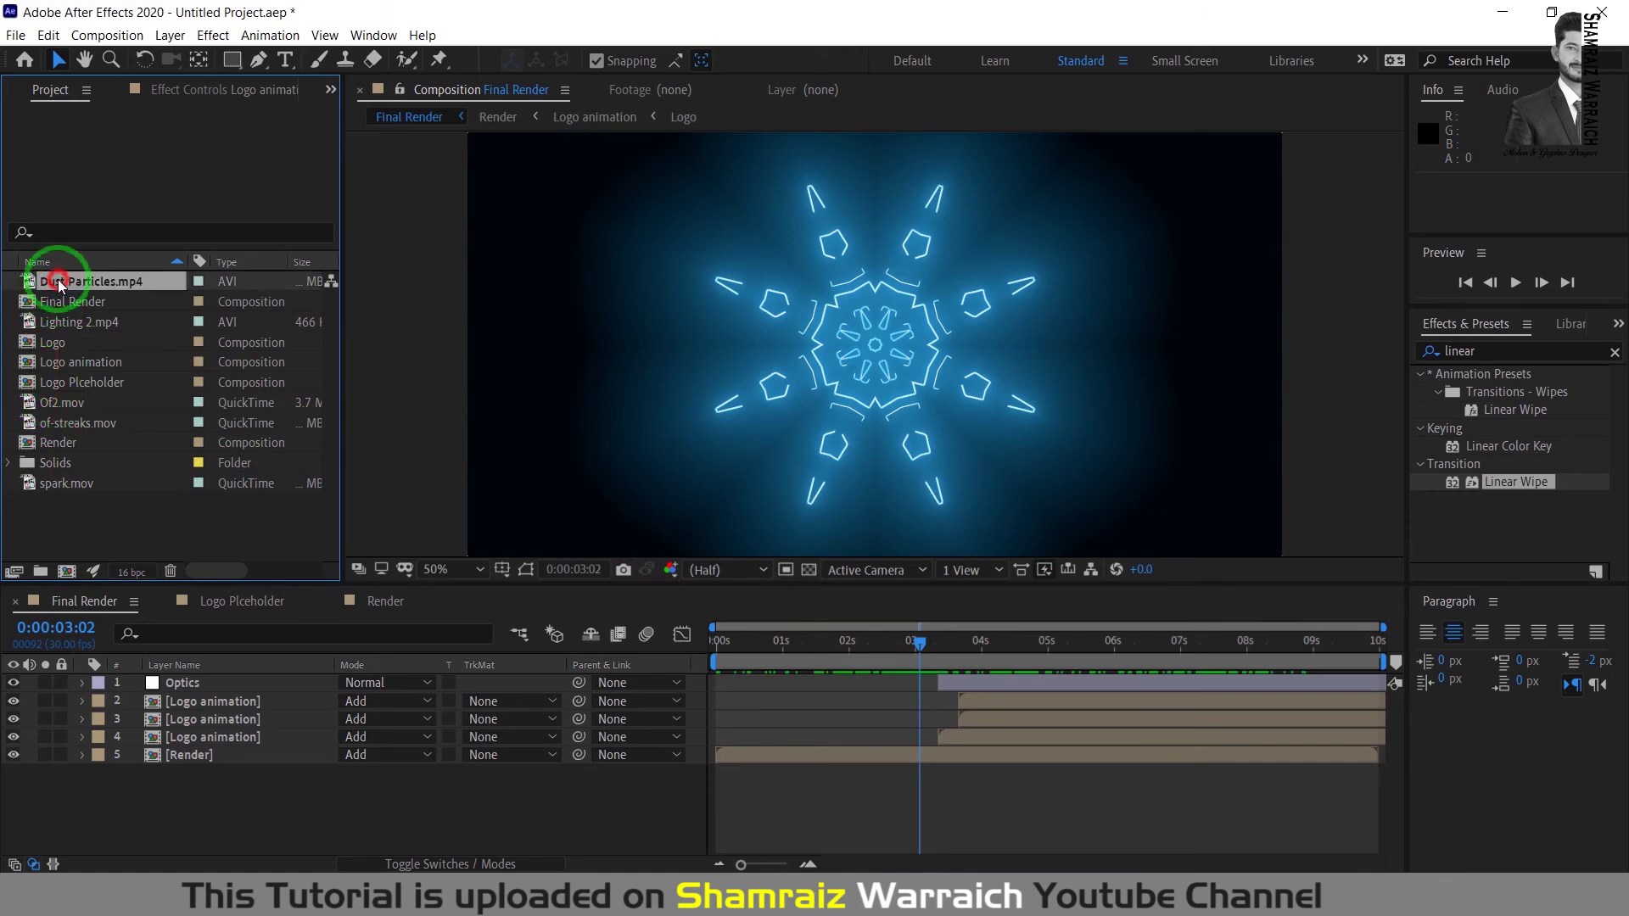
{"action": "left_click_drag", "start_coordinate": [52, 281], "coordinate": [178, 679]}
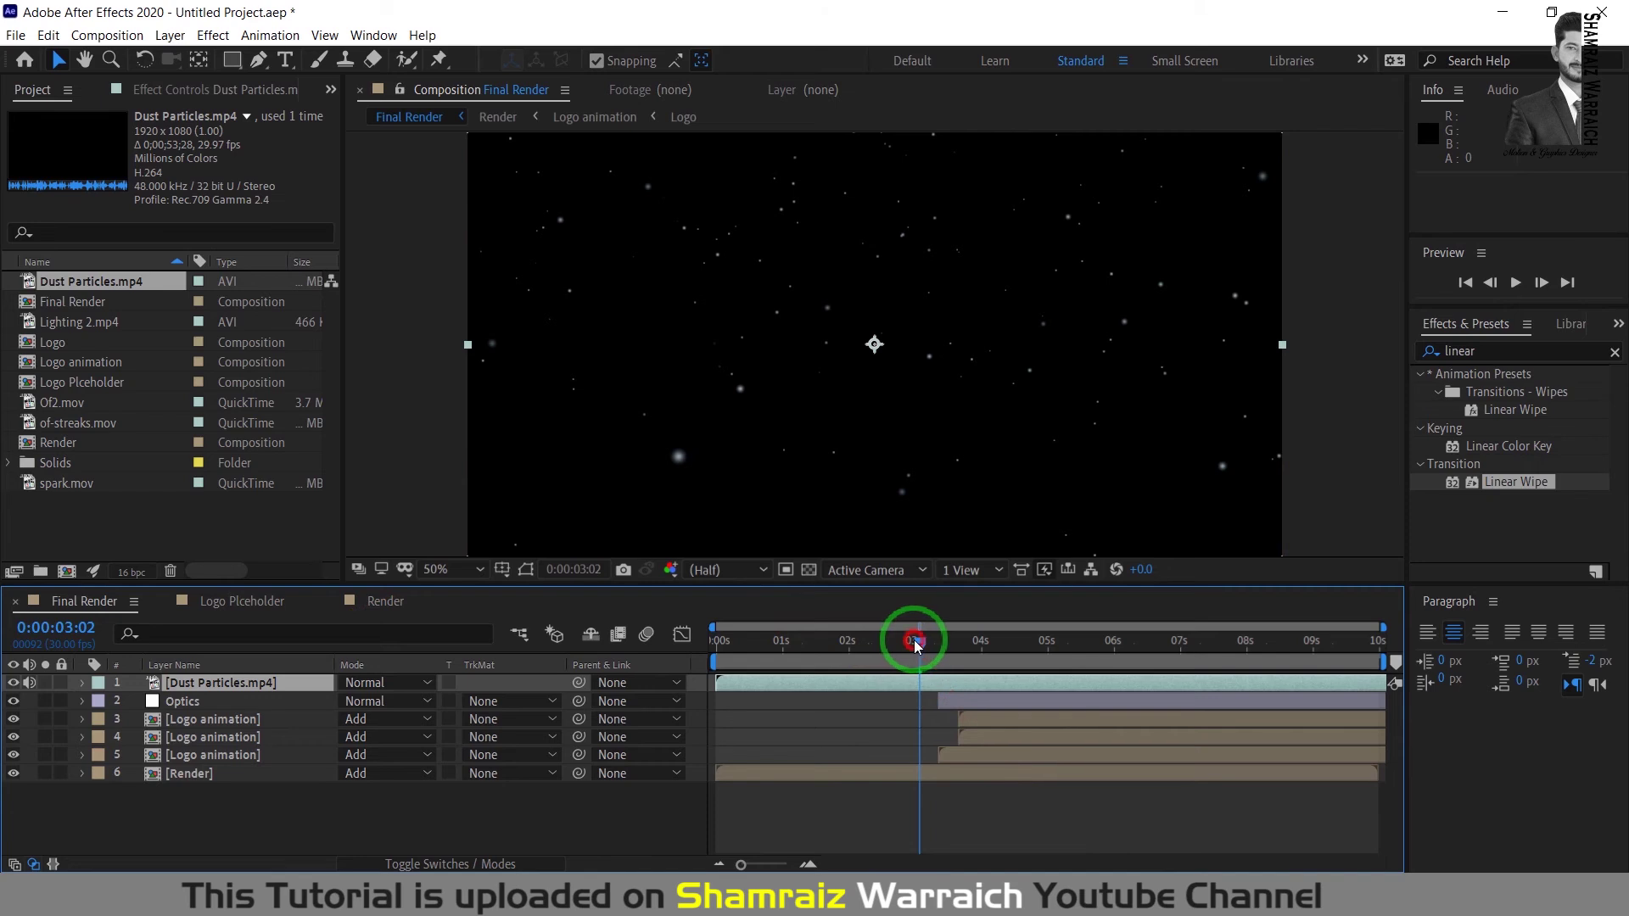
Step: Set the Dust Particles.mp4 layer's blending mode to Screen and scrub ahead to 0:00:04:28 to check it over the logo
{"action": "left_click_drag", "start_coordinate": [916, 642], "coordinate": [912, 642]}
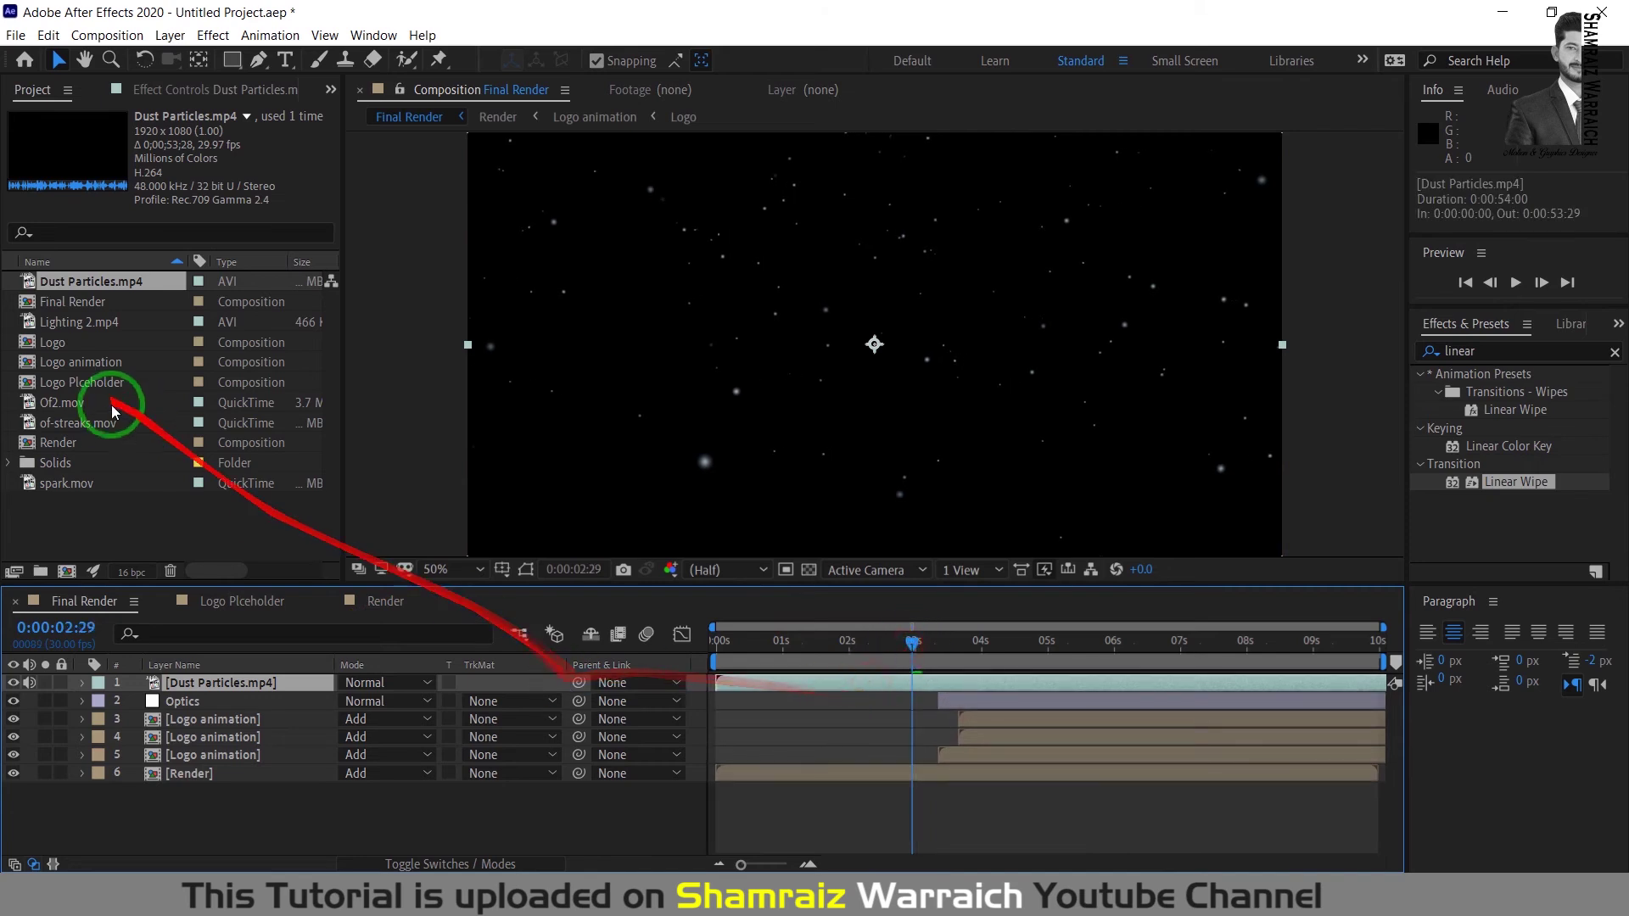
{"action": "left_click", "coordinate": [381, 684]}
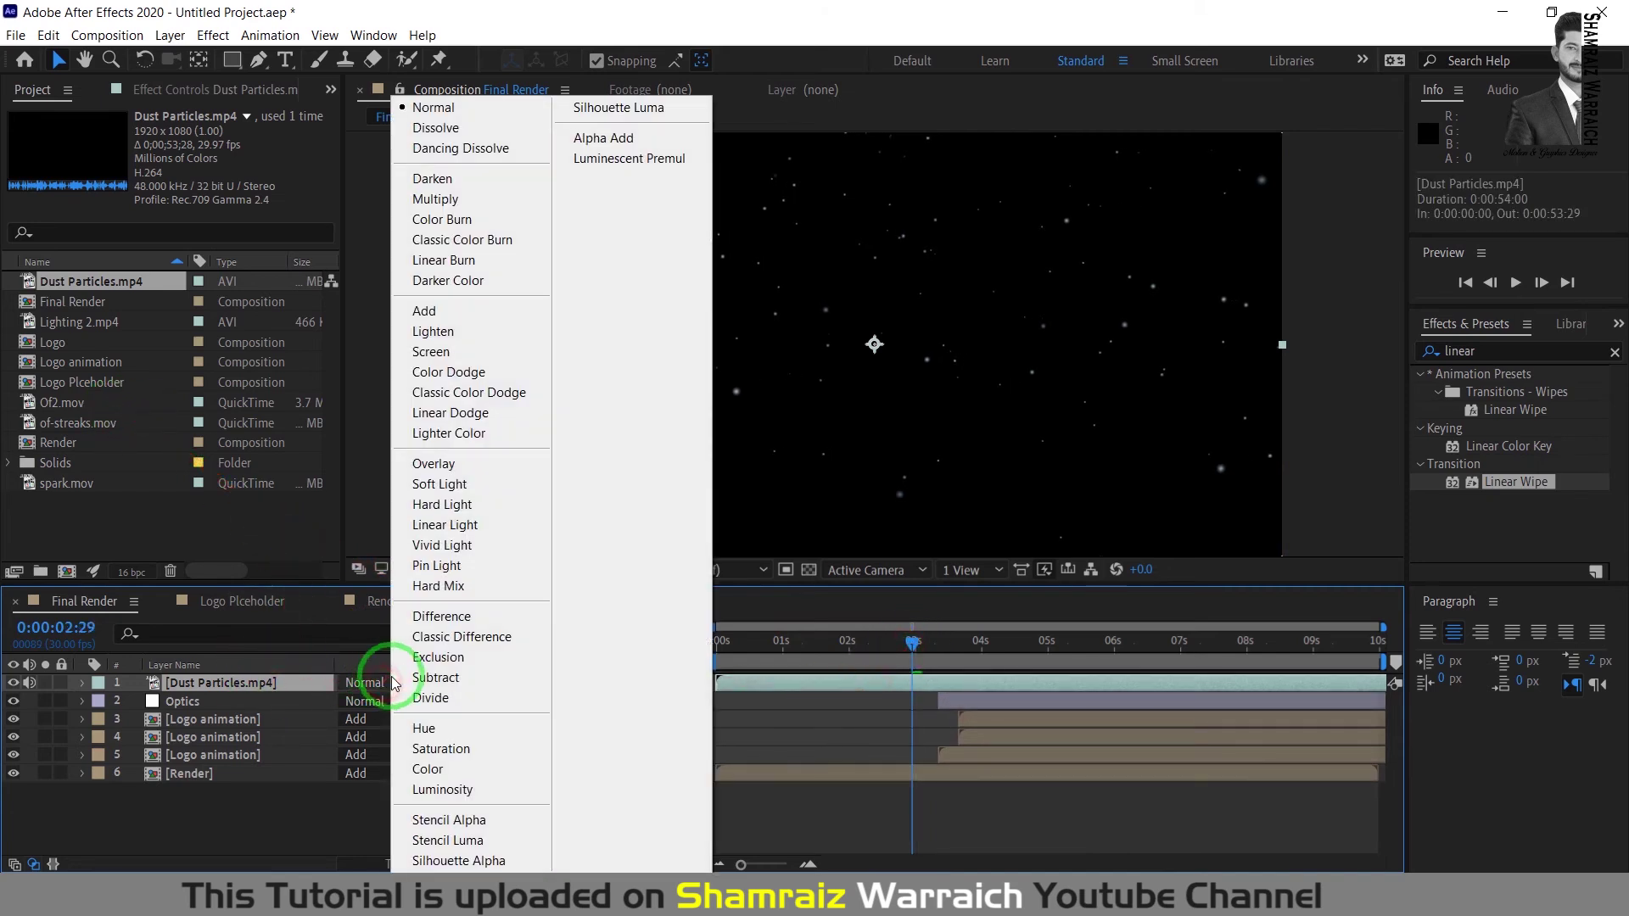
{"action": "left_click", "coordinate": [439, 359]}
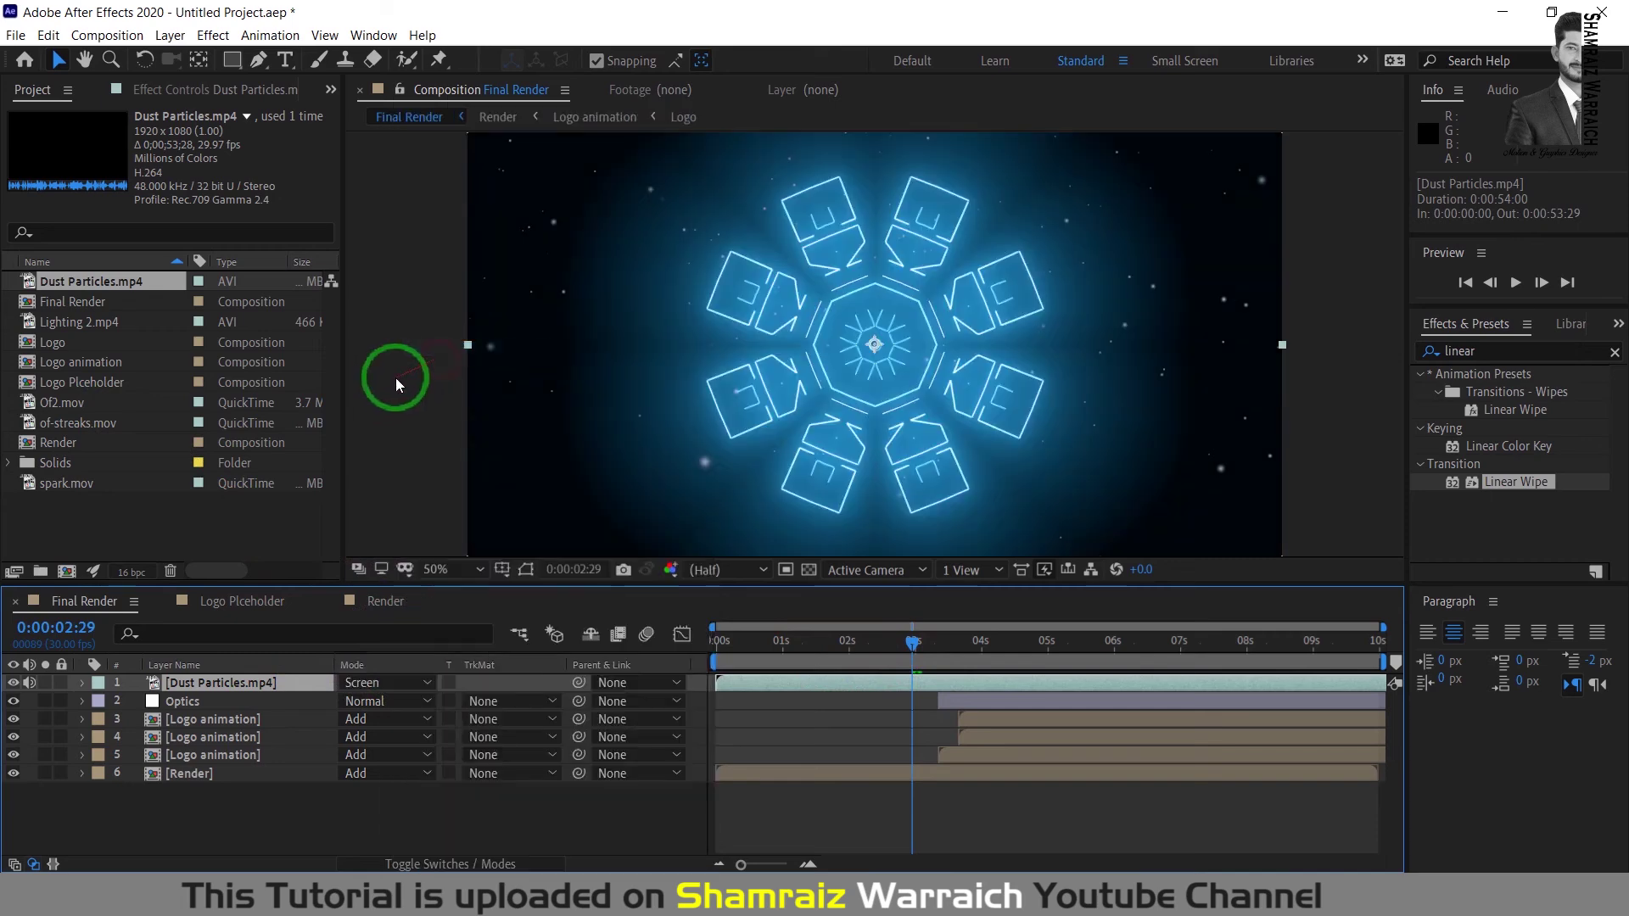
{"action": "left_click_drag", "start_coordinate": [912, 642], "coordinate": [1043, 643]}
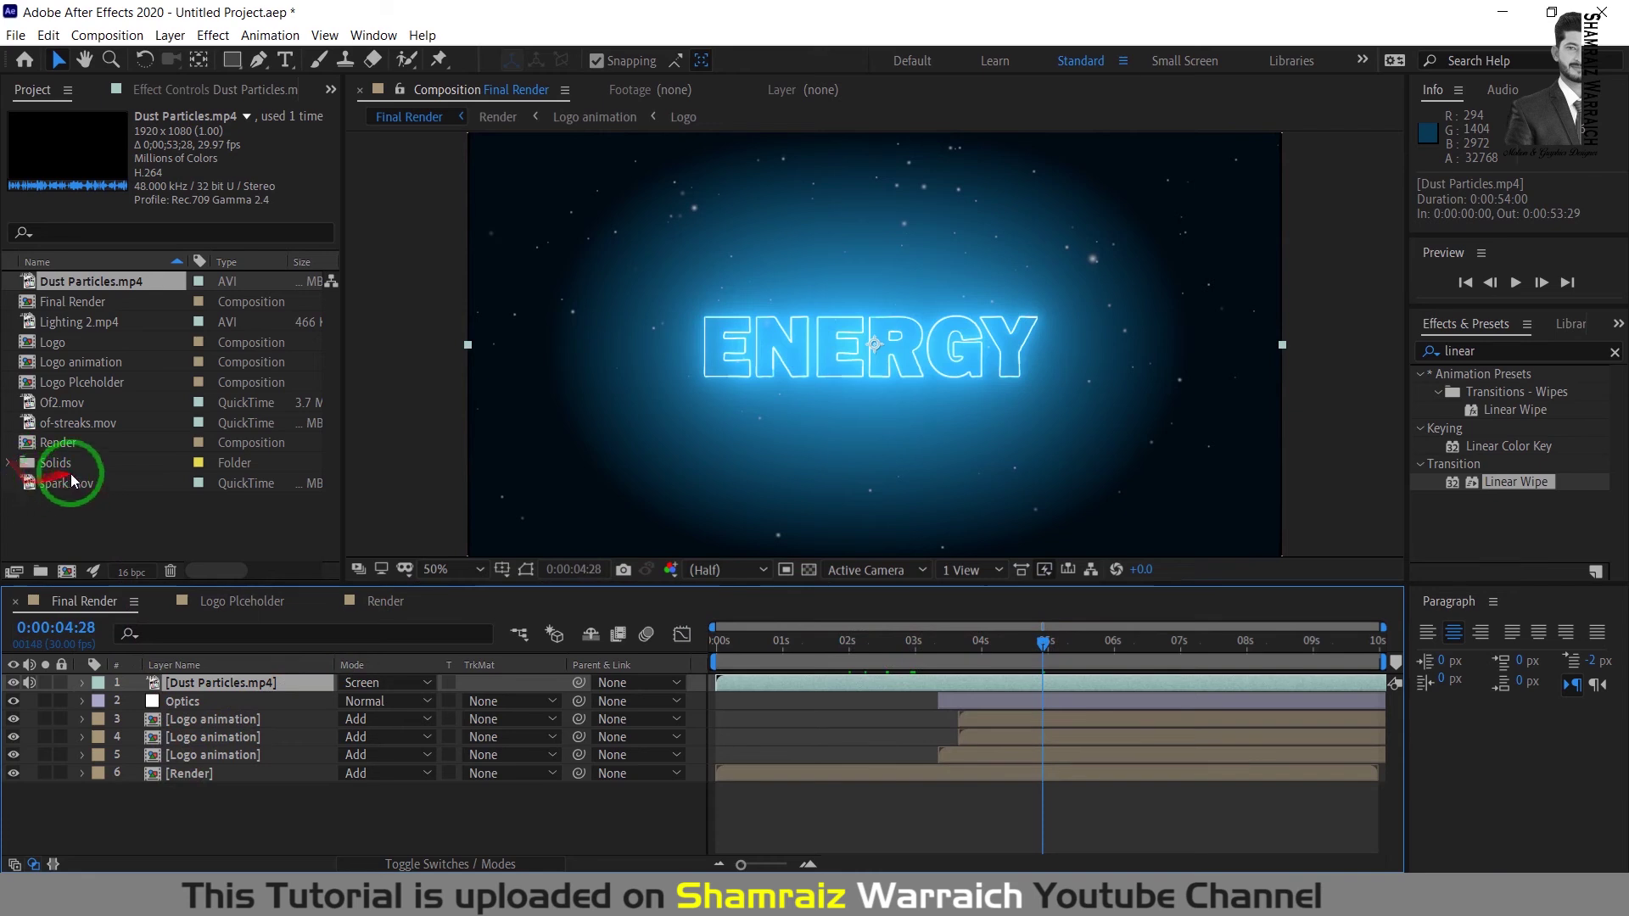
Step: Add Of2.mov above the Dust Particles.mp4 layer and shift it in time to start at 0:00:03:12
{"action": "left_click", "coordinate": [35, 405]}
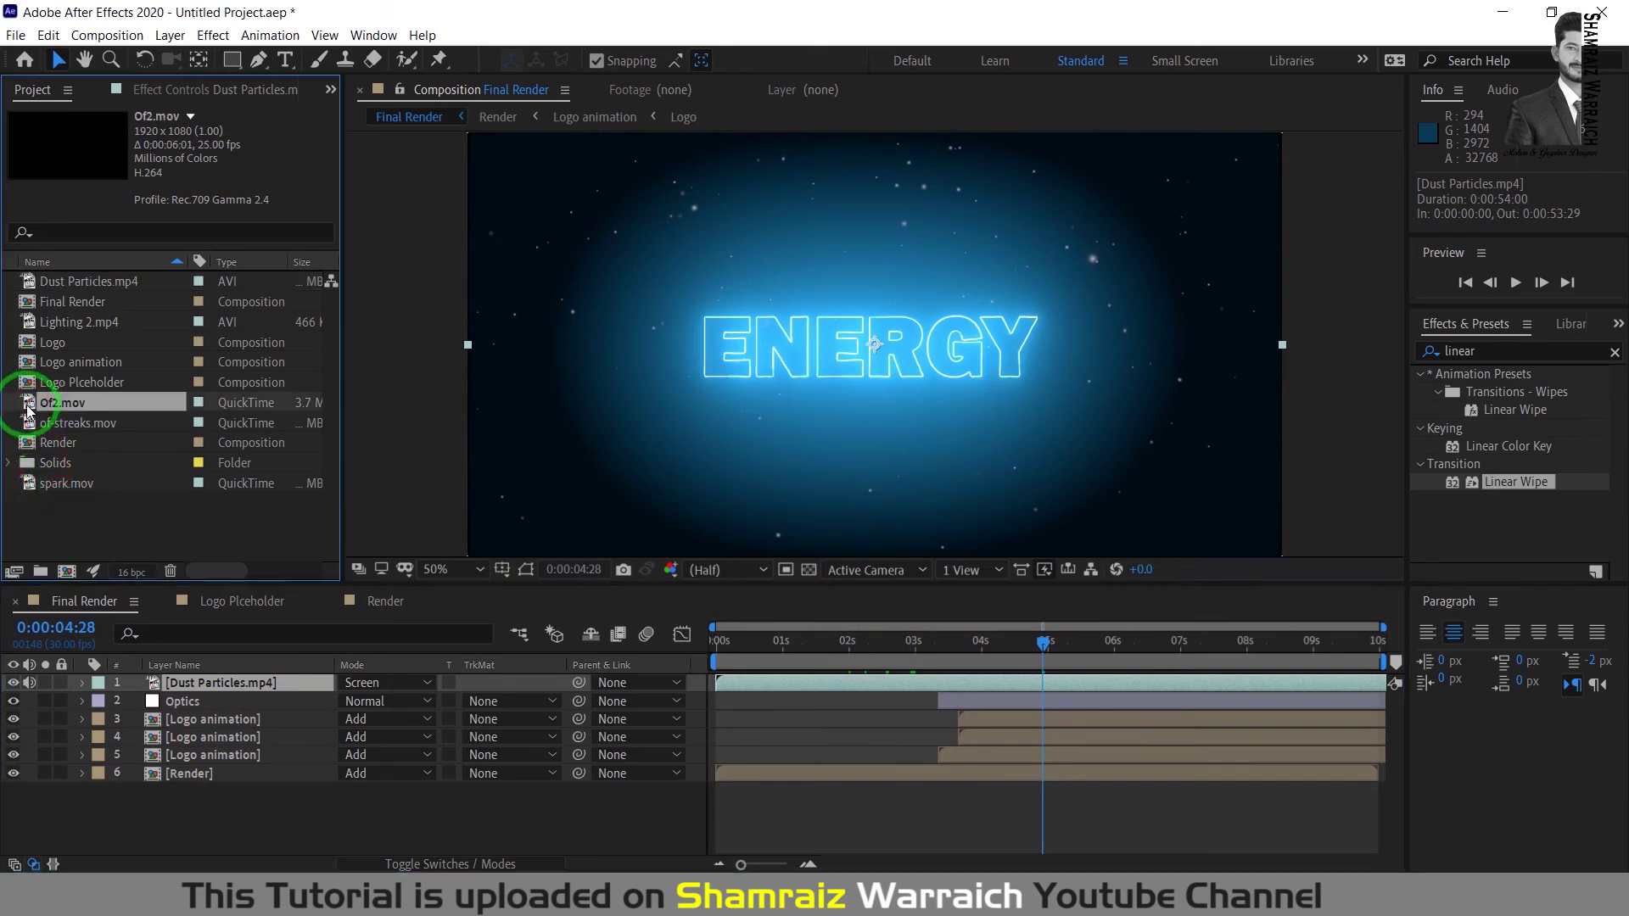
{"action": "left_click_drag", "start_coordinate": [28, 407], "coordinate": [163, 674]}
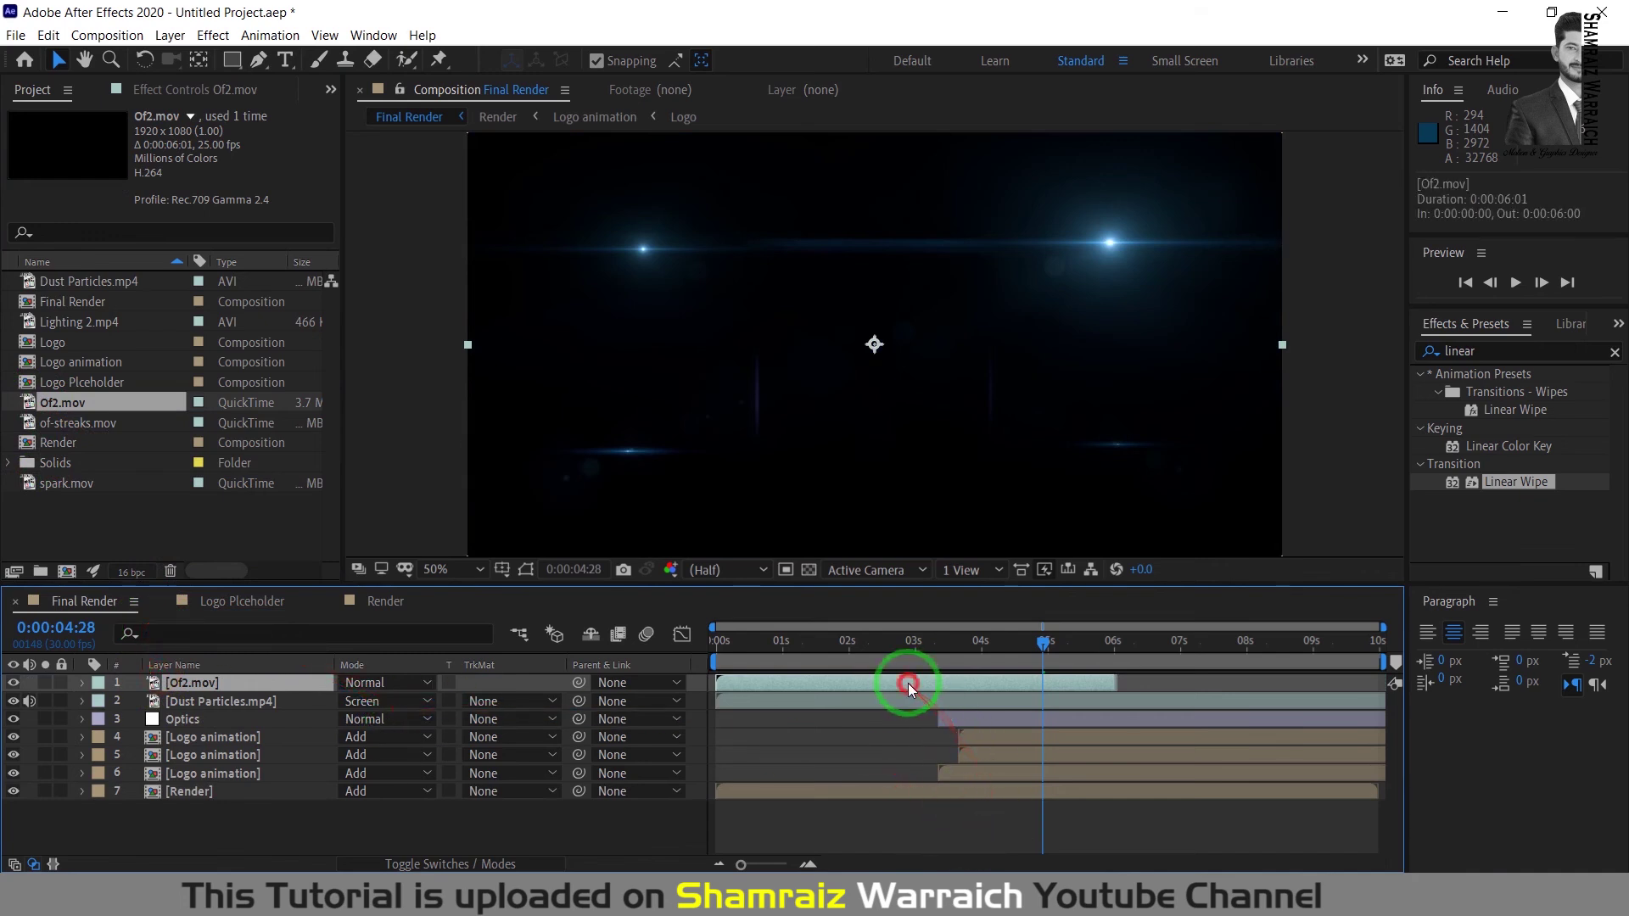
{"action": "left_click_drag", "start_coordinate": [899, 682], "coordinate": [1091, 689]}
{"action": "left_click_drag", "start_coordinate": [1042, 640], "coordinate": [1203, 674]}
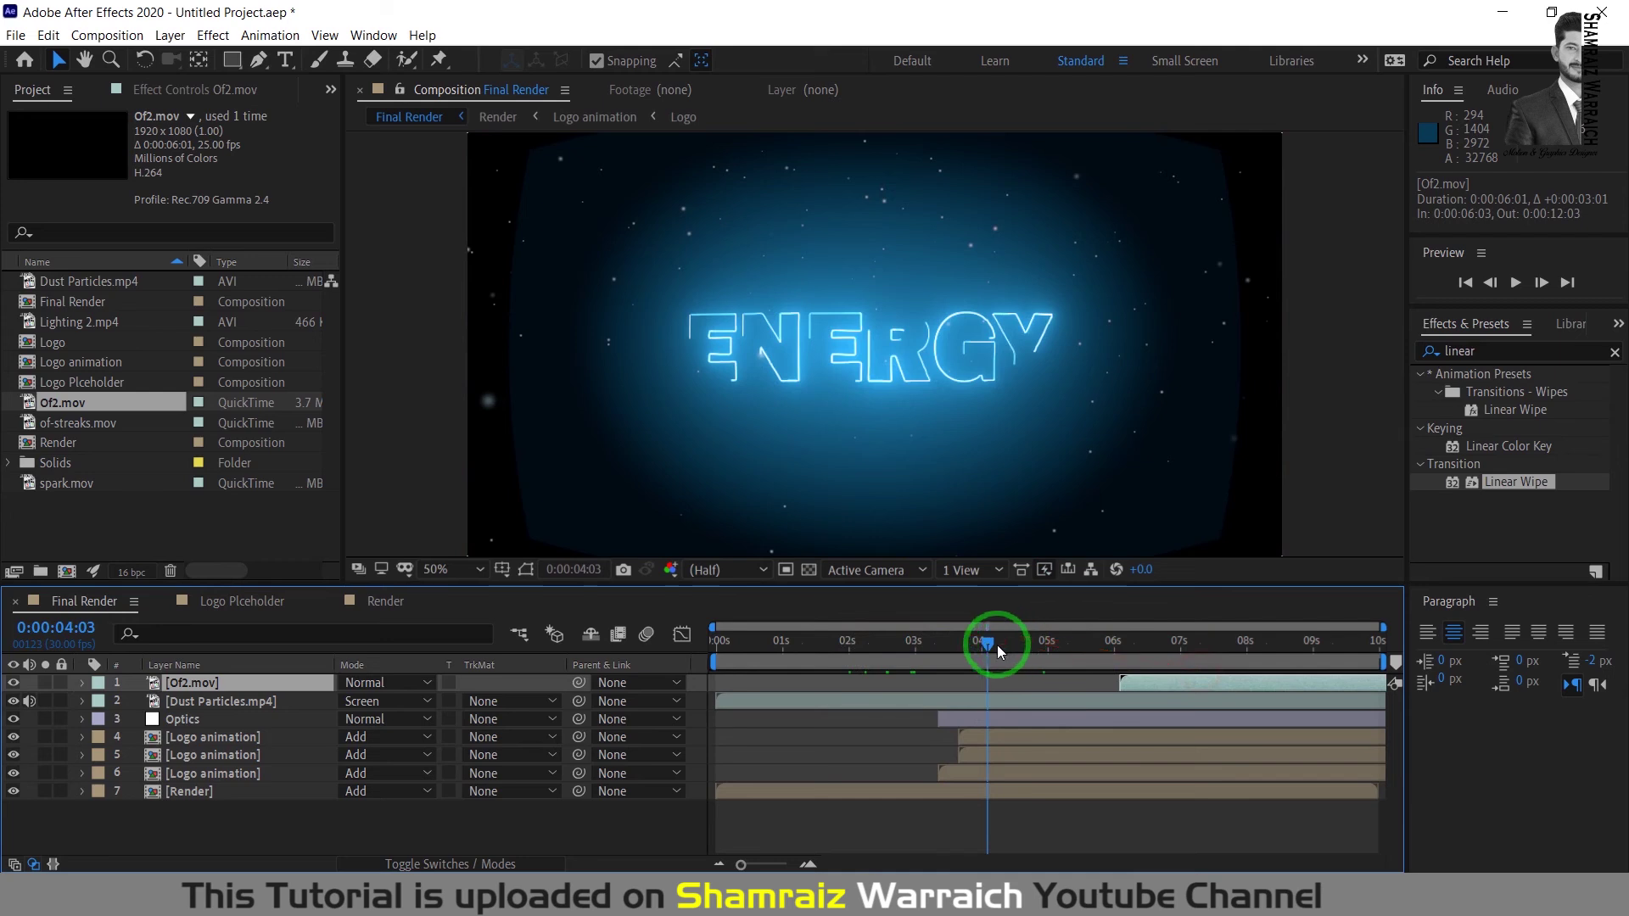
{"action": "mouse_move", "coordinate": [985, 645]}
{"action": "left_mouse_down"}
{"action": "mouse_move", "coordinate": [960, 643]}
{"action": "mouse_move", "coordinate": [973, 643]}
{"action": "left_mouse_up"}
{"action": "left_click_drag", "start_coordinate": [1147, 685], "coordinate": [962, 685]}
Step: Set the Of2.mov layer's blending mode to Screen and scrub to 0:00:06:09 to check the flares
{"action": "left_click", "coordinate": [381, 684]}
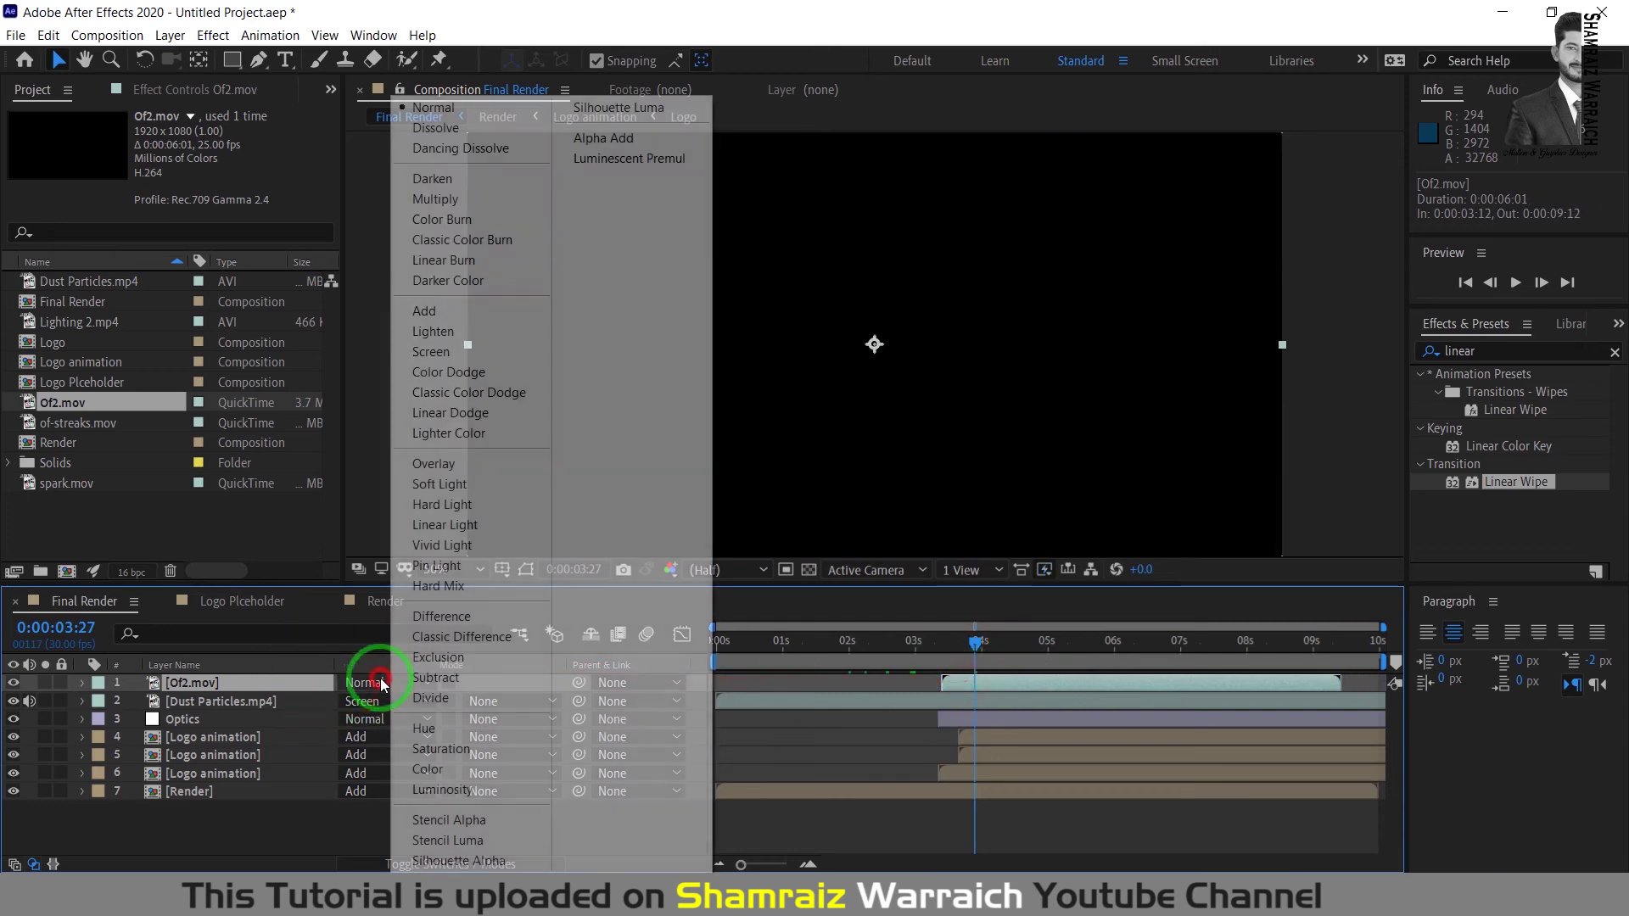
{"action": "left_click", "coordinate": [419, 358]}
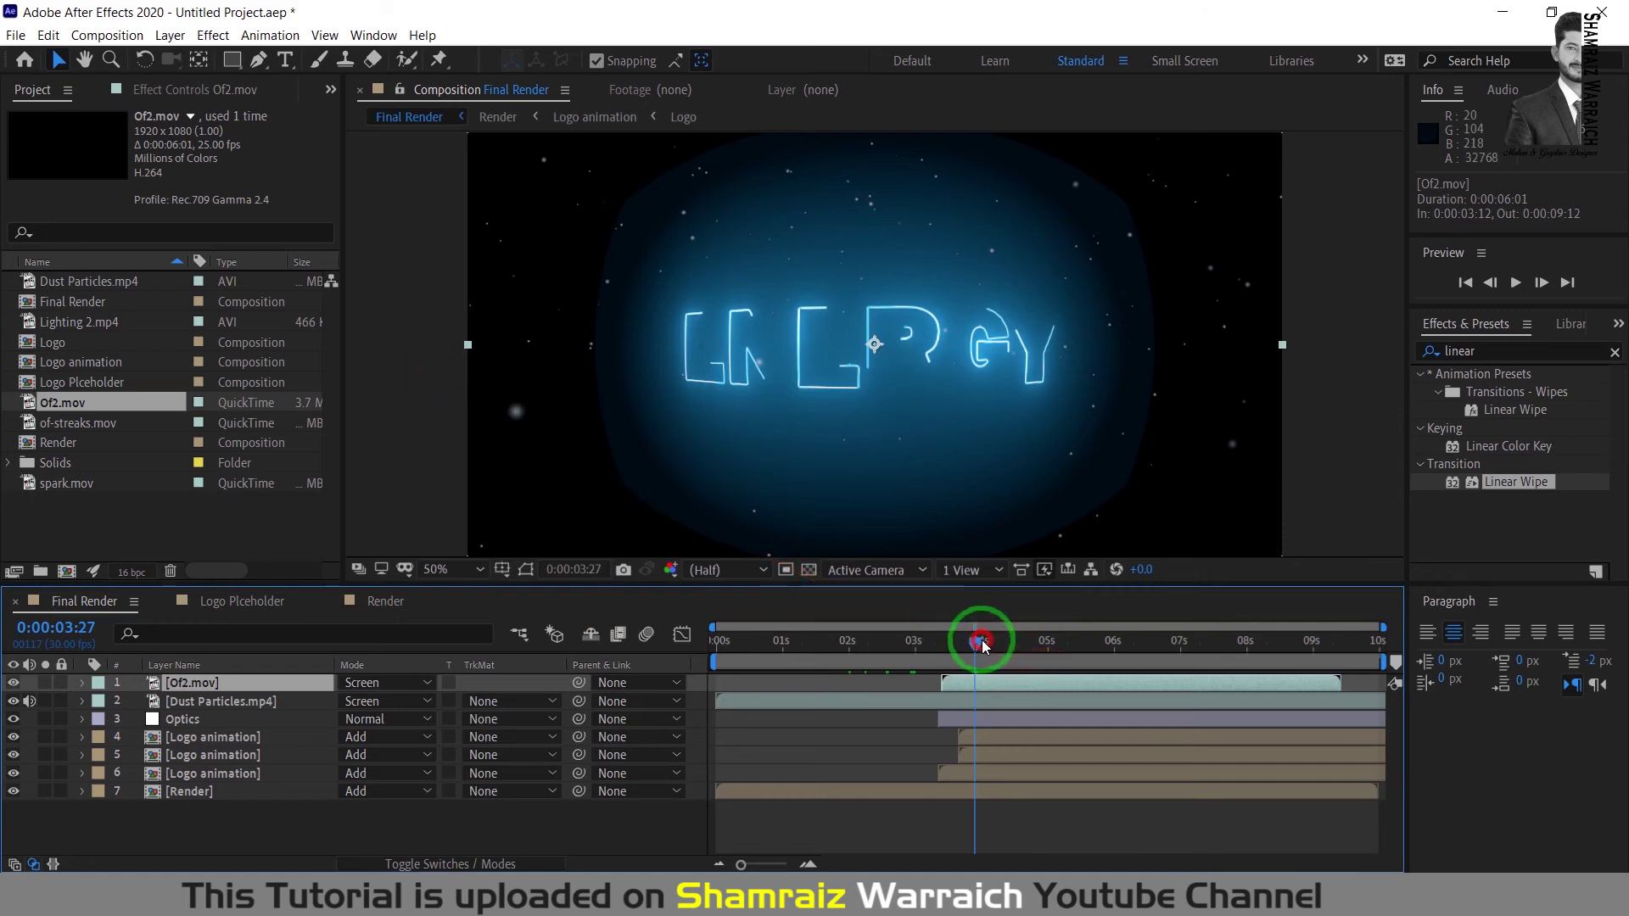
{"action": "left_click_drag", "start_coordinate": [981, 645], "coordinate": [1137, 654]}
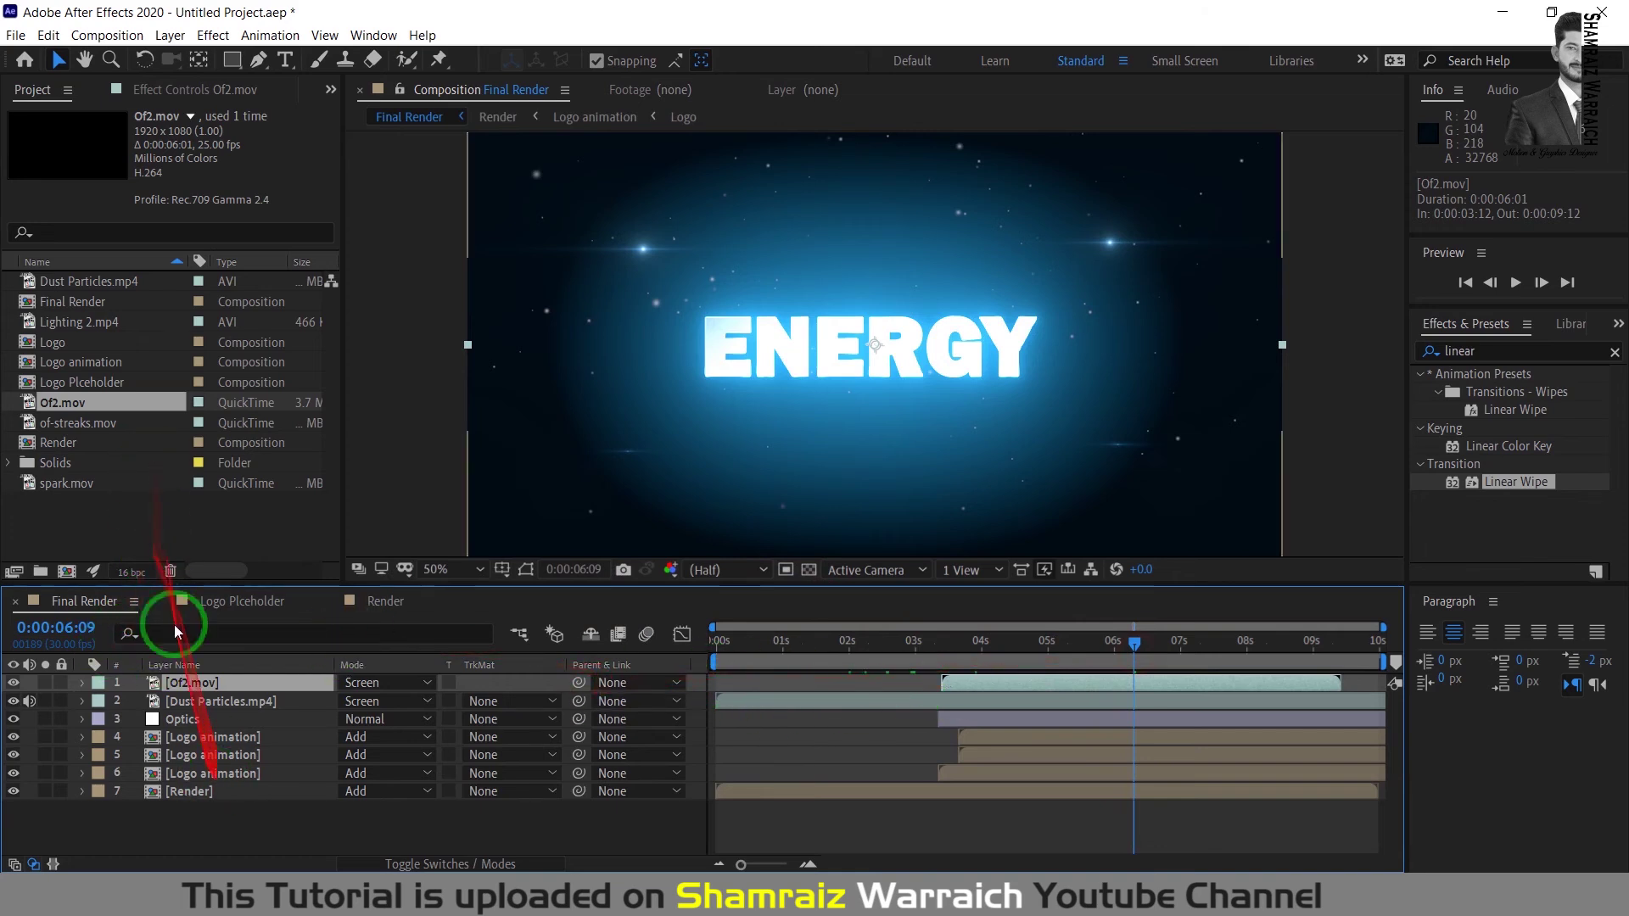
Step: Add of-streaks.mov above the Of2.mov layer and set its blending mode to Screen
{"action": "mouse_move", "coordinate": [73, 436]}
{"action": "left_mouse_down"}
{"action": "mouse_move", "coordinate": [38, 430]}
{"action": "mouse_move", "coordinate": [146, 543]}
{"action": "mouse_move", "coordinate": [161, 675]}
{"action": "left_mouse_up"}
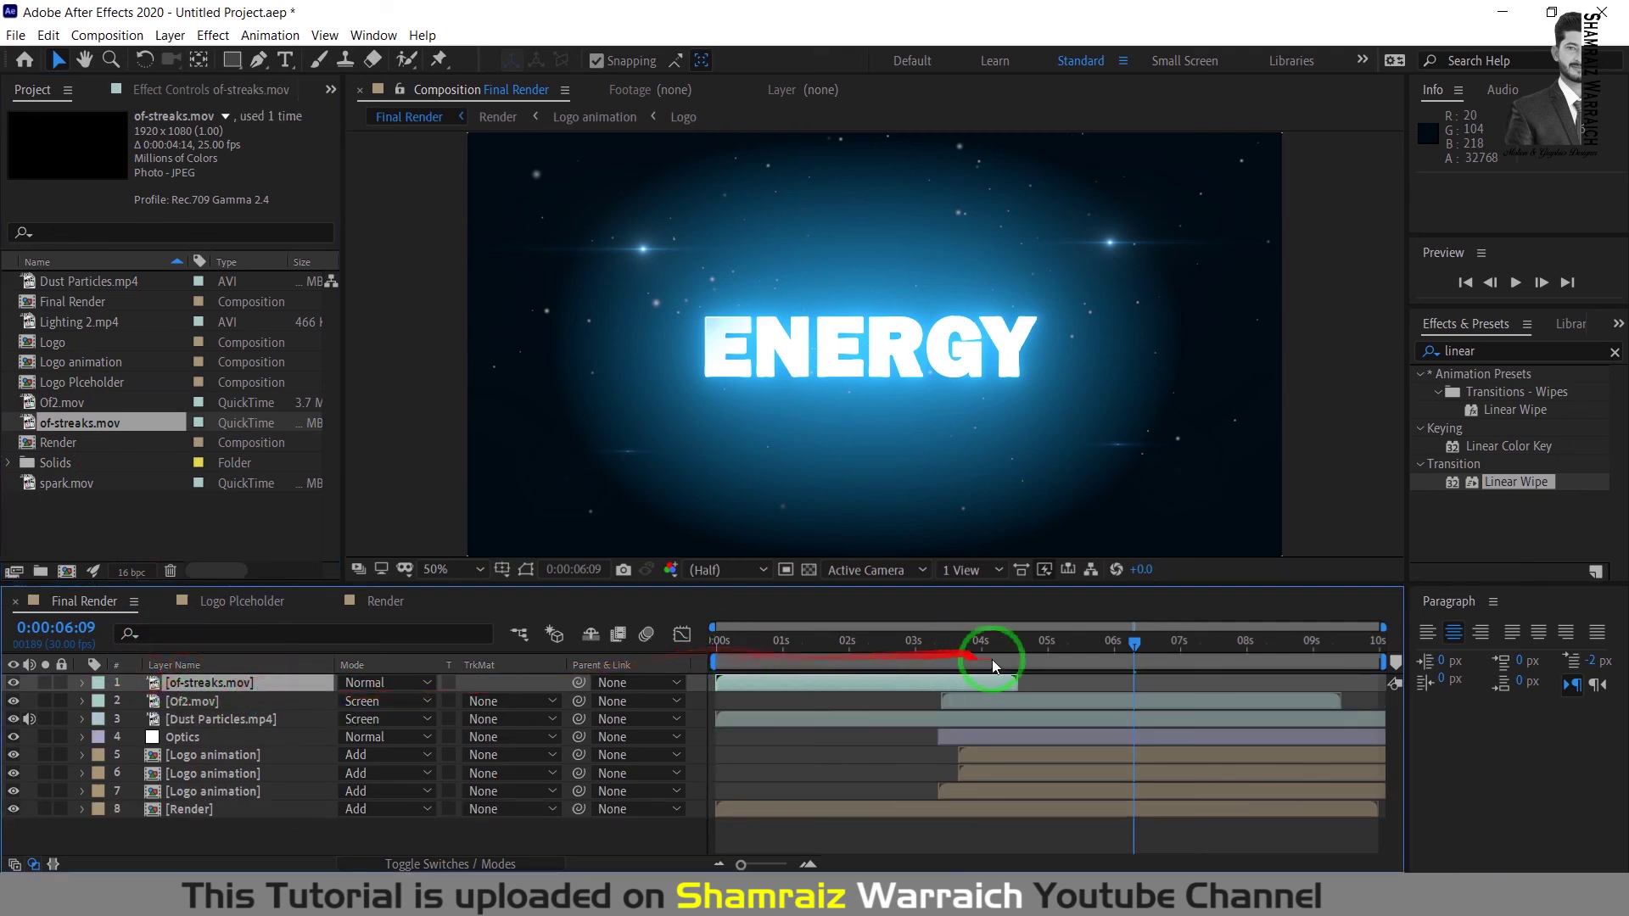
{"action": "left_click", "coordinate": [366, 682]}
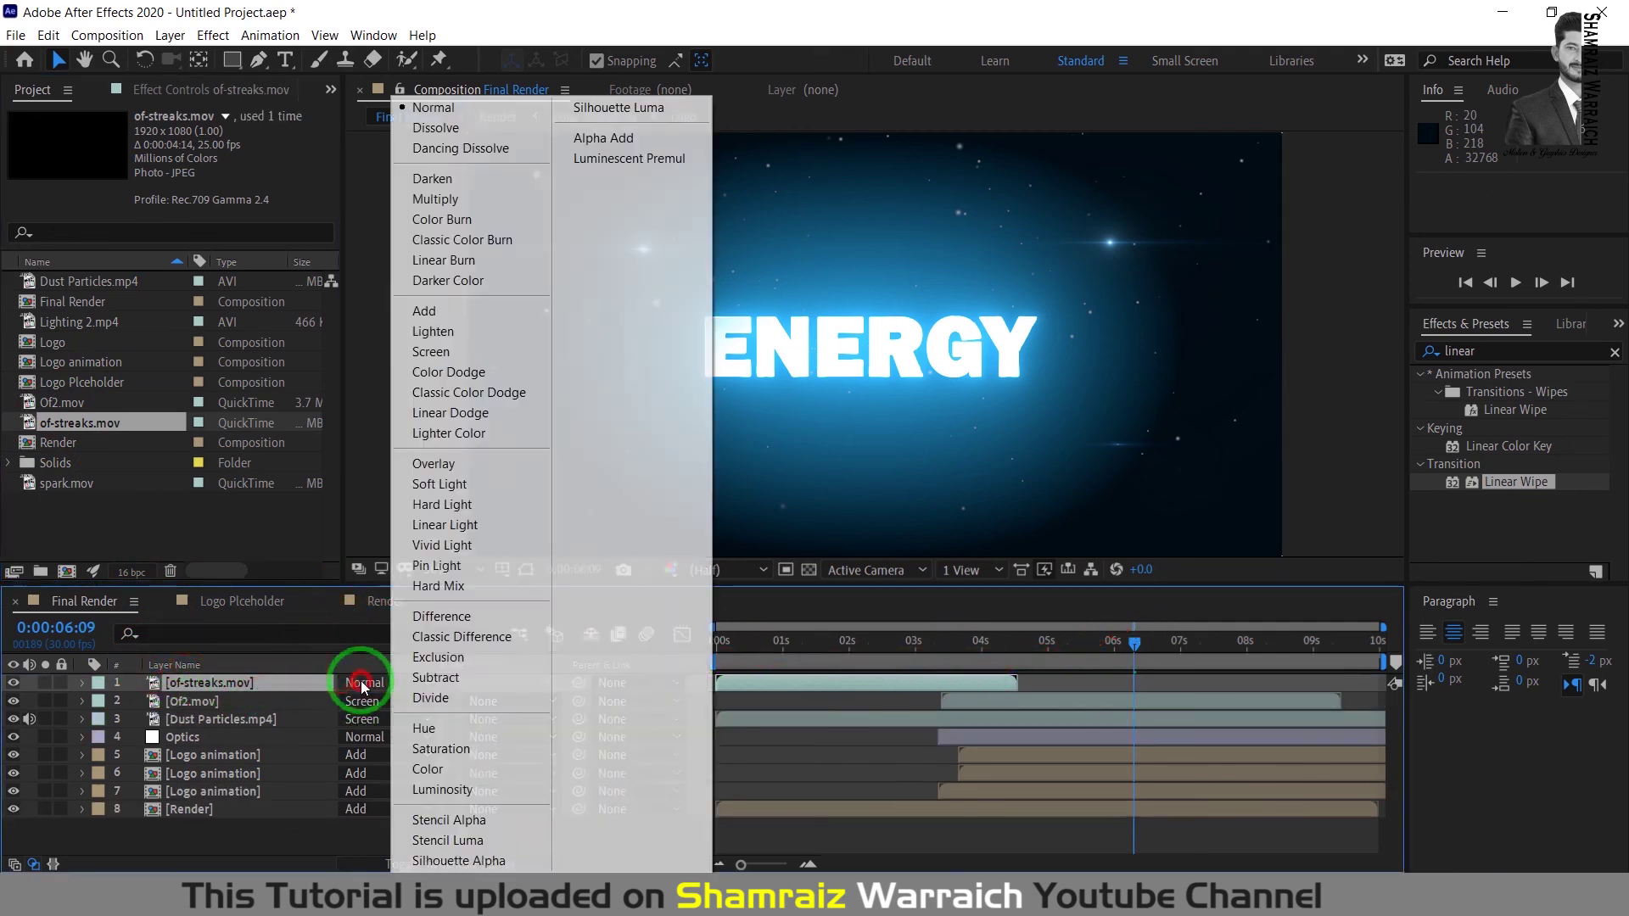
{"action": "left_click", "coordinate": [431, 351]}
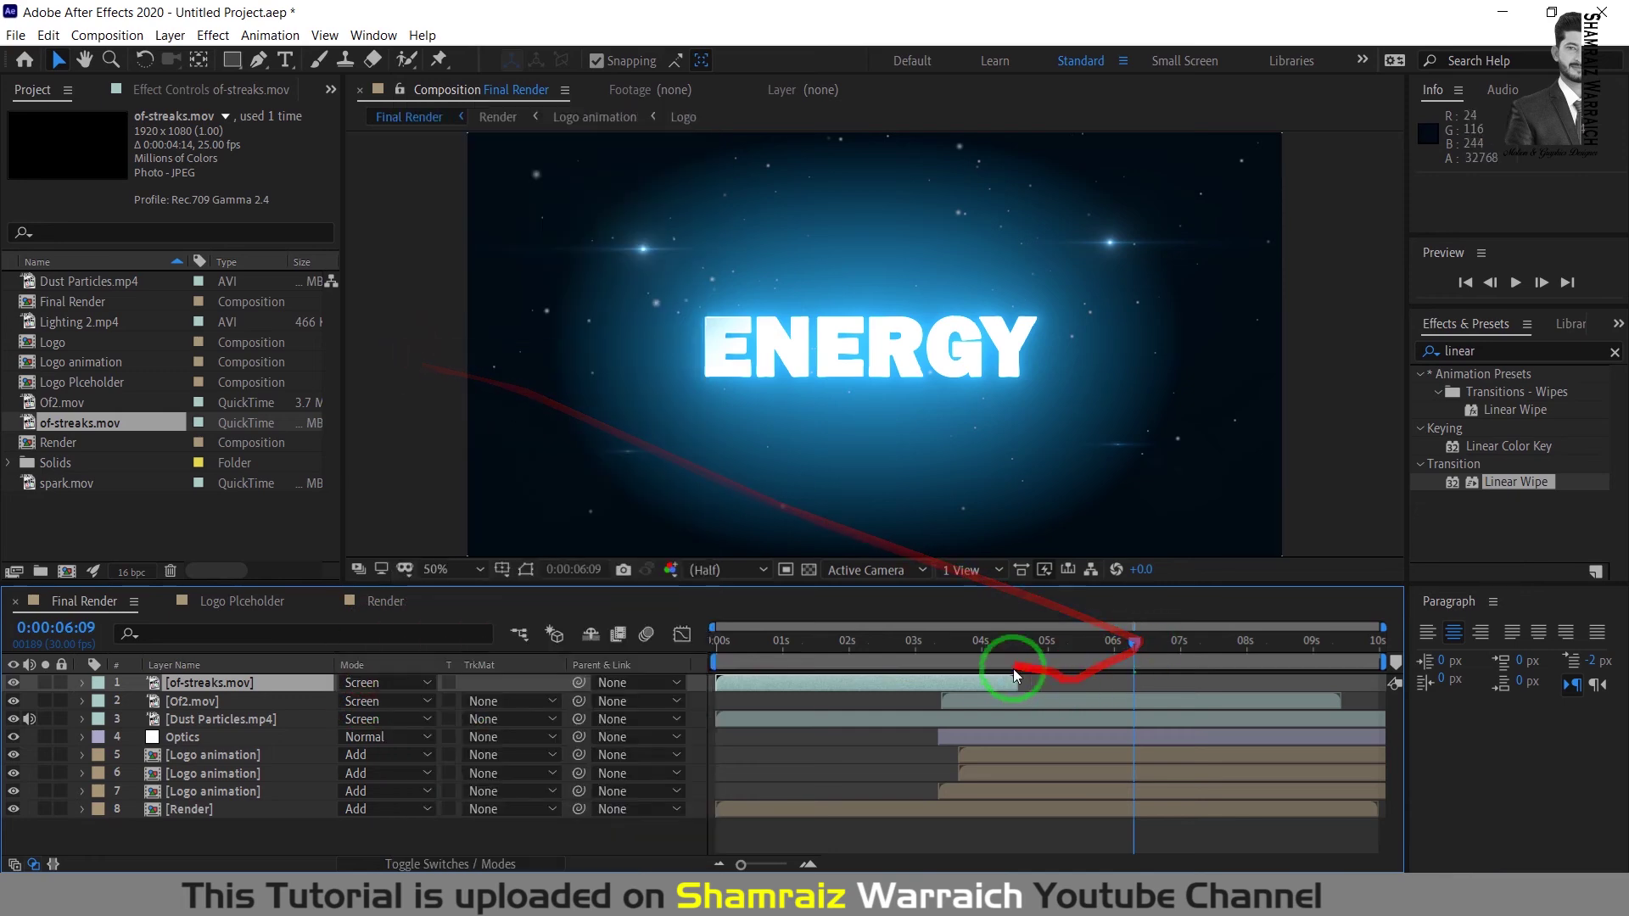
Step: Shift the of-streaks.mov layer to start at 0:00:05:03 and move the current time back to 0:00:03:18
{"action": "left_click_drag", "start_coordinate": [954, 681], "coordinate": [1277, 683]}
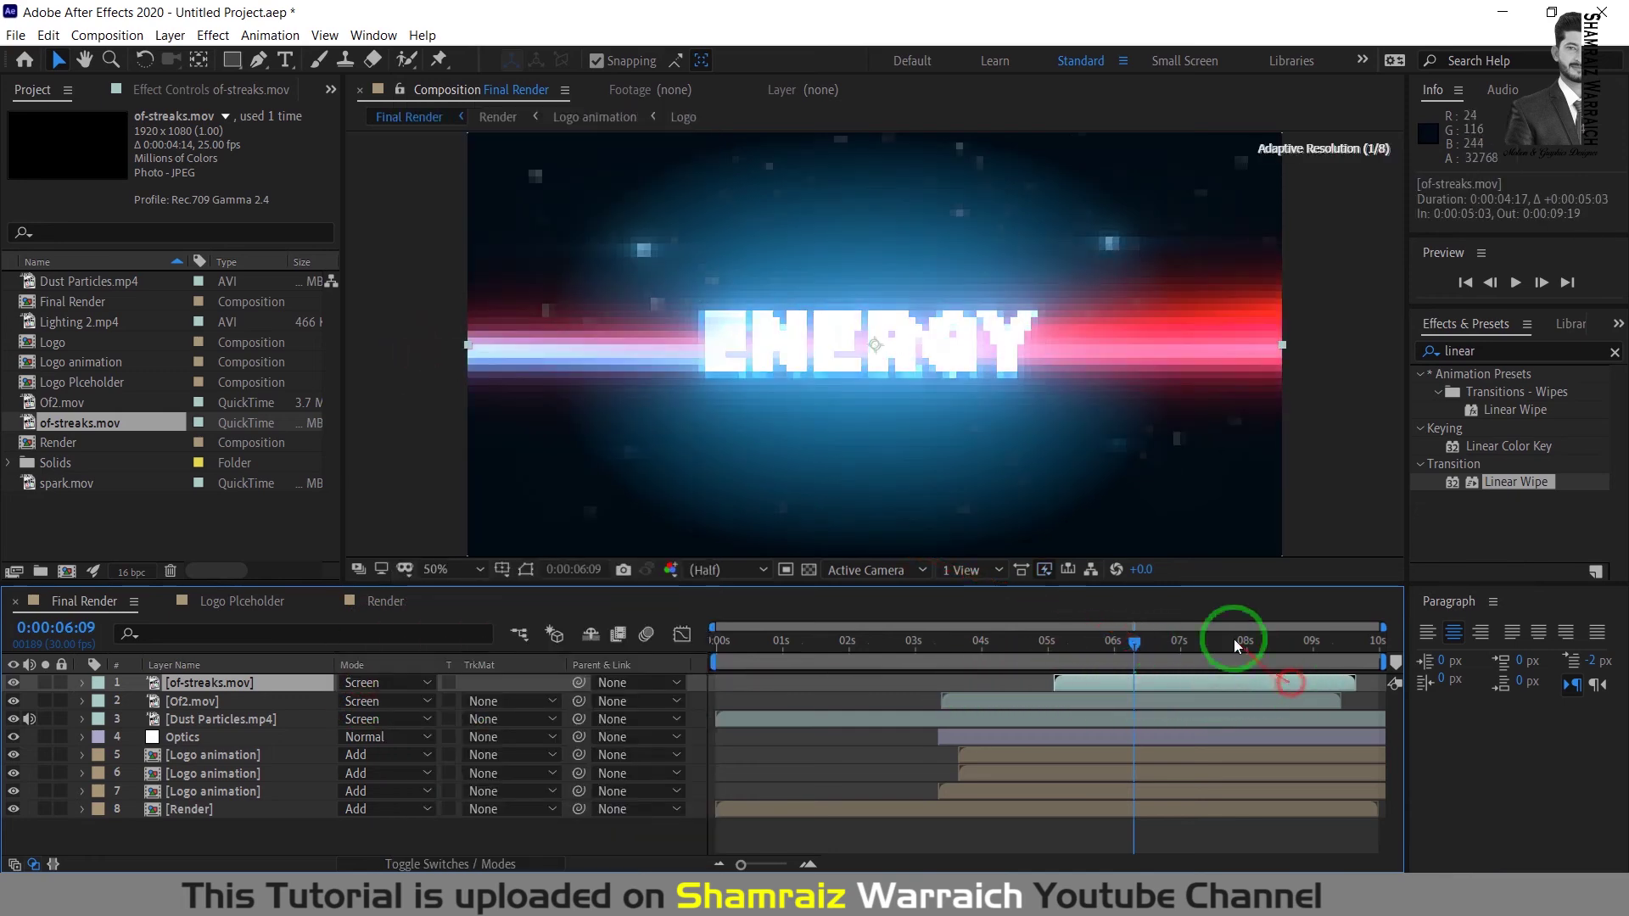
{"action": "left_click_drag", "start_coordinate": [1129, 641], "coordinate": [954, 655]}
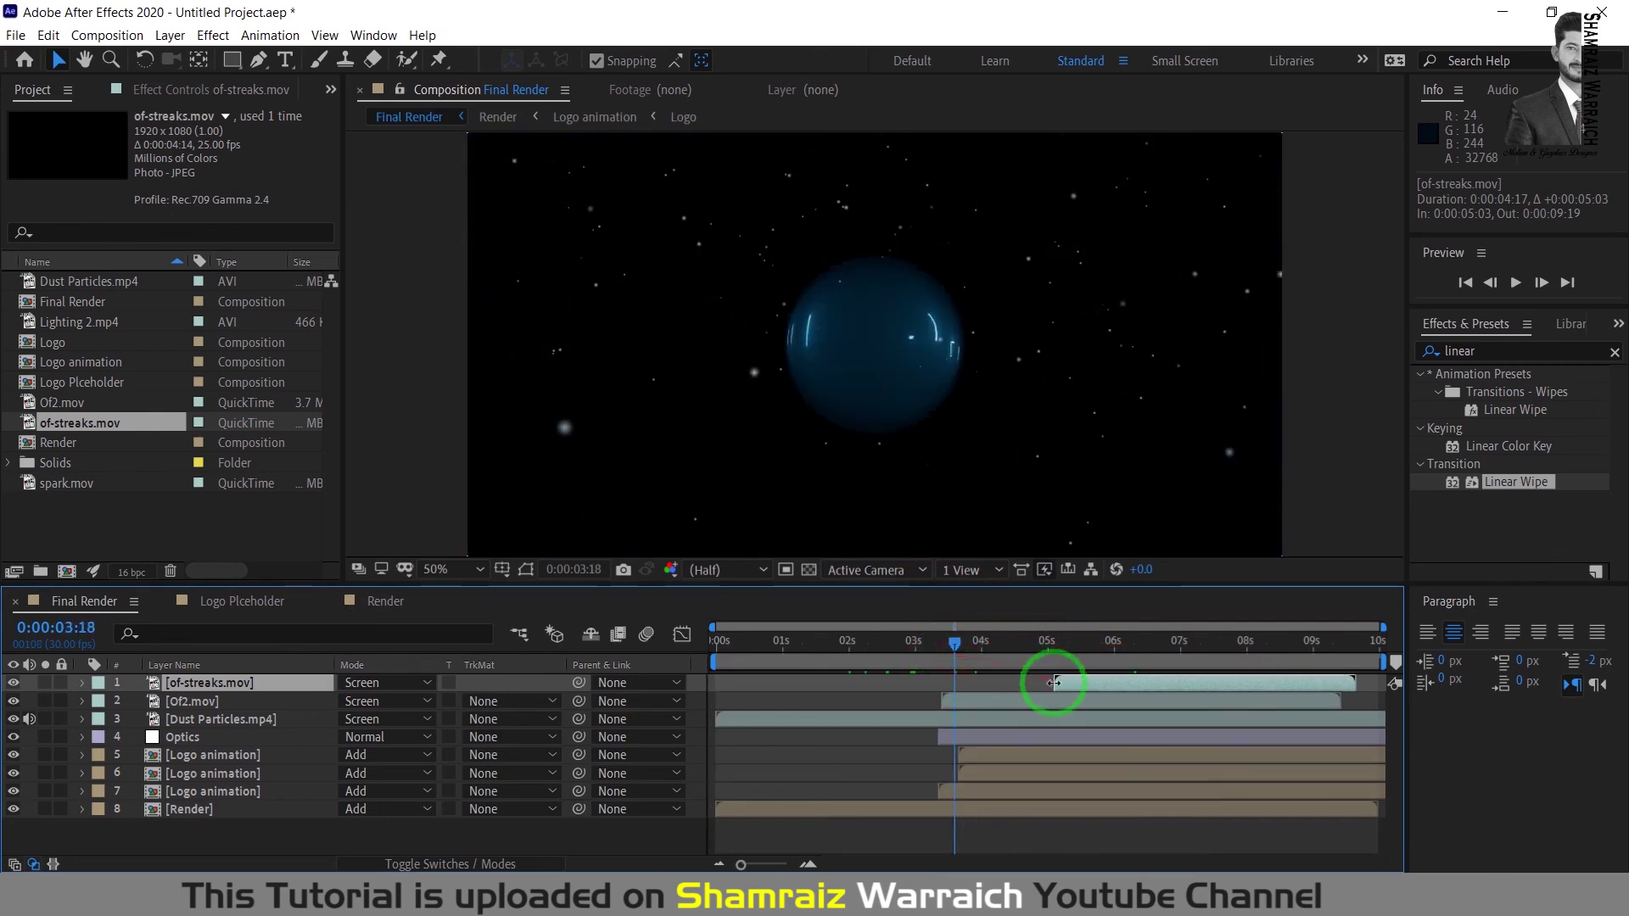